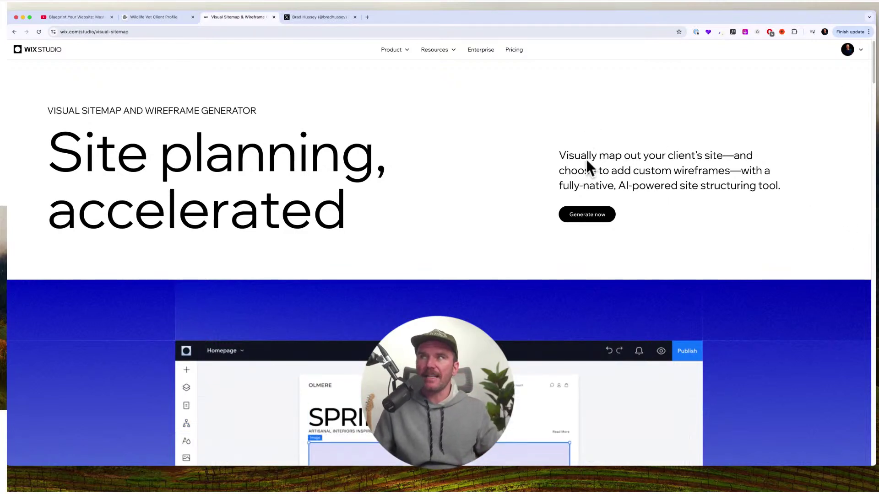
Review the Visual Sitemap and Wireframe Generator landing page, including its brief, sitemap, wireframe and project management sections.
left_click_drag(552, 143, 737, 185)
left_click(735, 188)
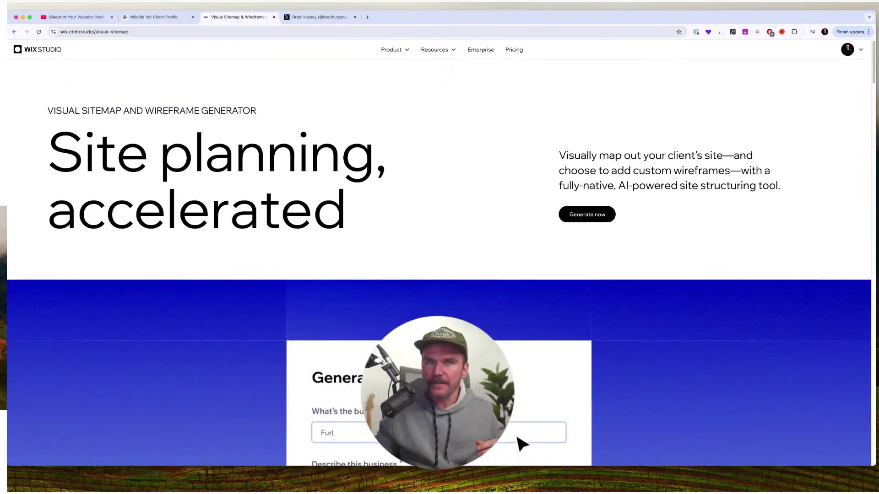
scroll(392, 226, "down", 10)
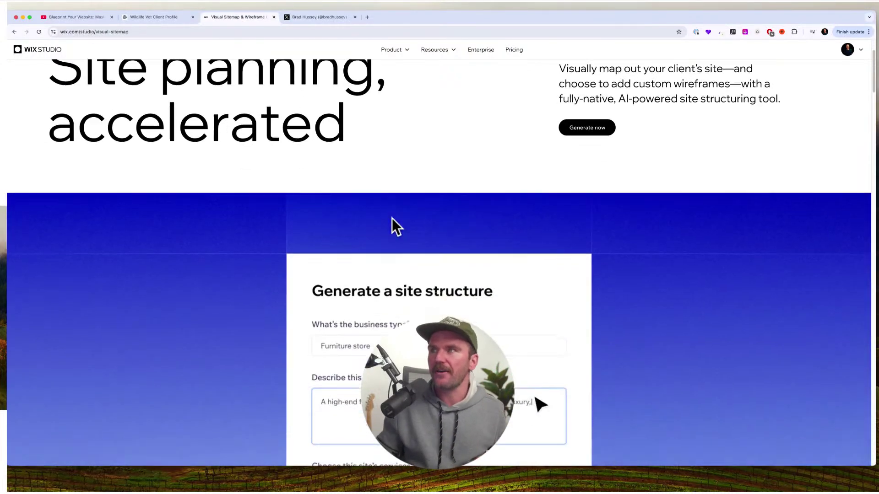
scroll(394, 225, "down", 10)
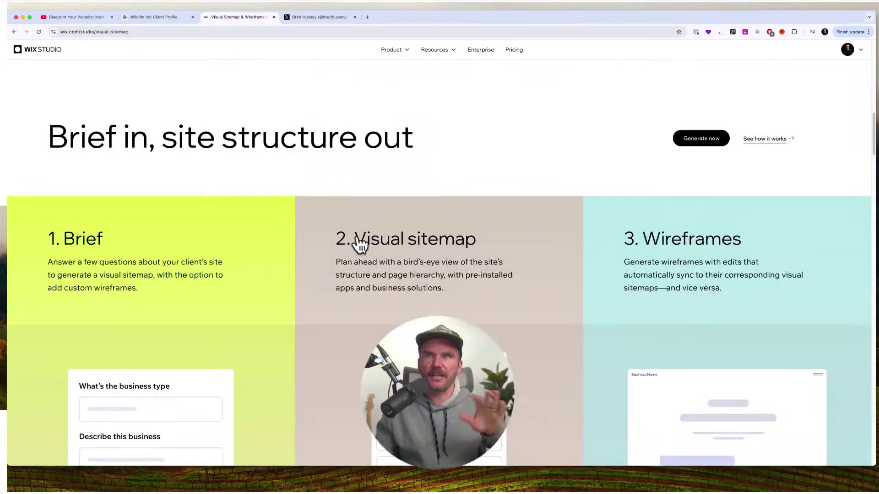
scroll(141, 151, "down", 2)
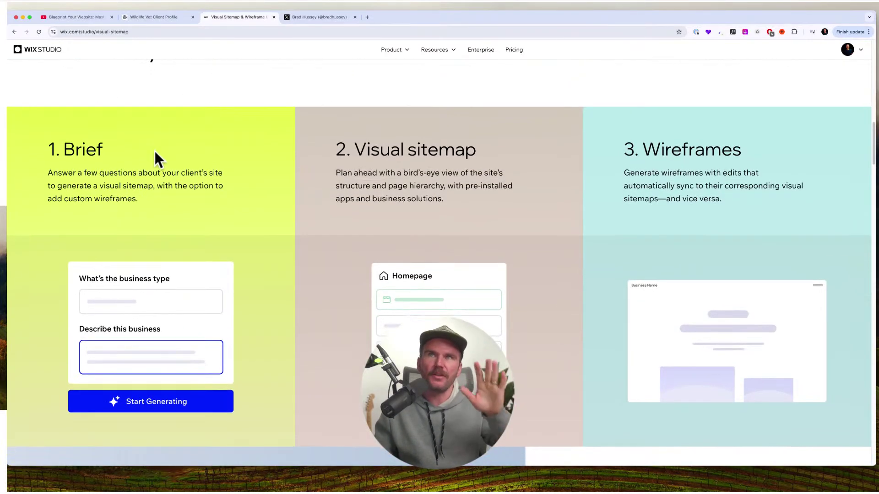
scroll(193, 163, "down", 1)
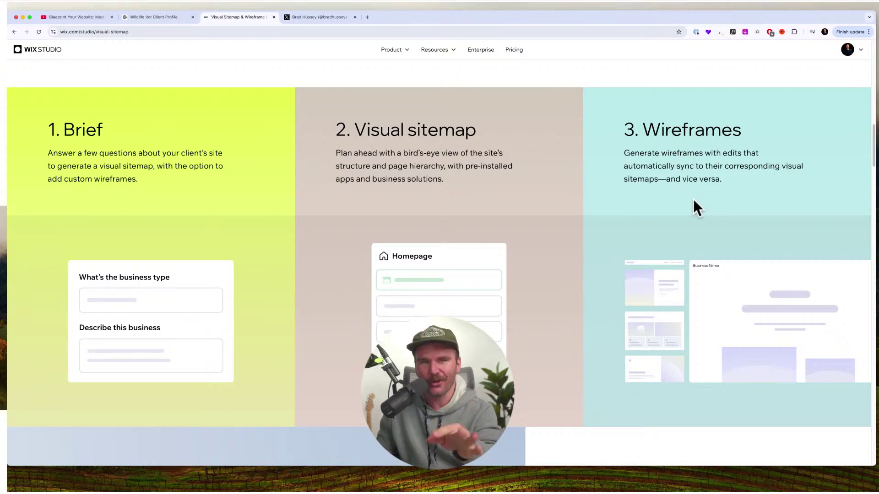
scroll(536, 189, "down", 10)
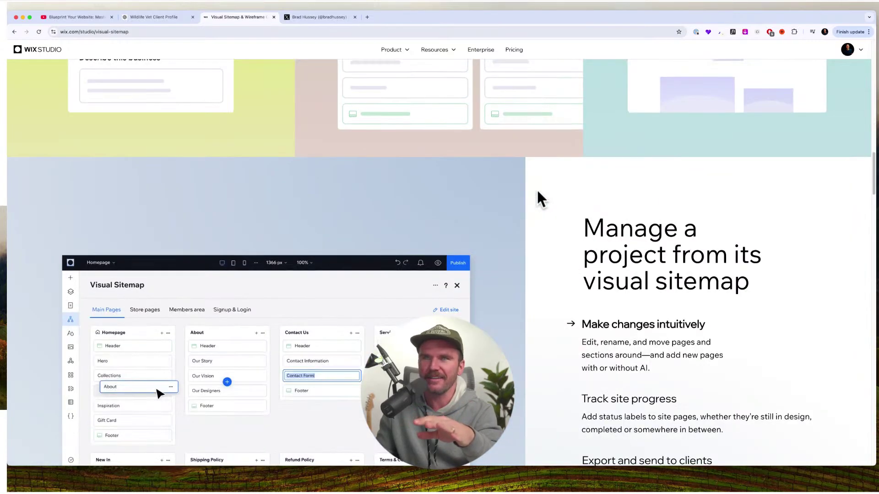
scroll(537, 188, "down", 2)
scroll(537, 189, "up", 2)
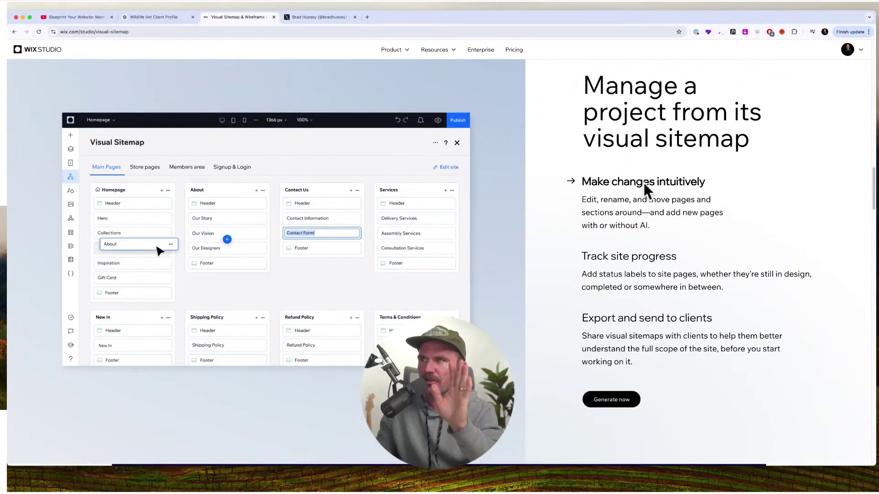
mouse_move(658, 287)
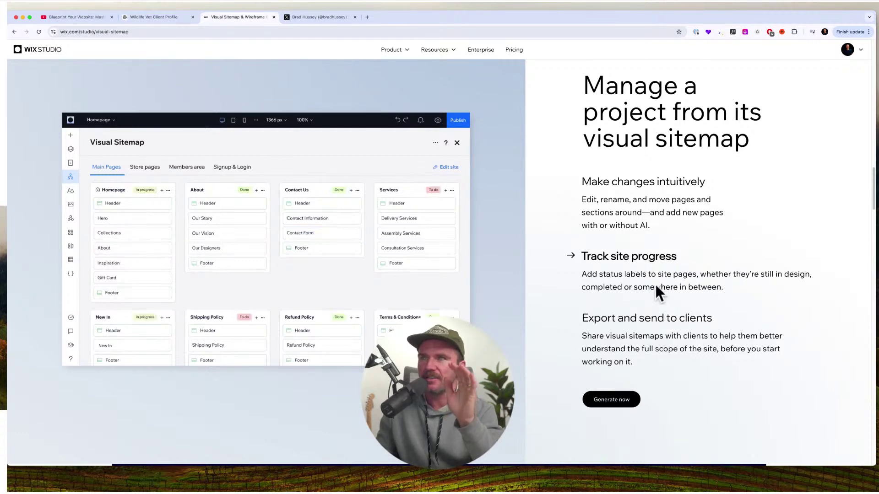
scroll(656, 288, "down", 2)
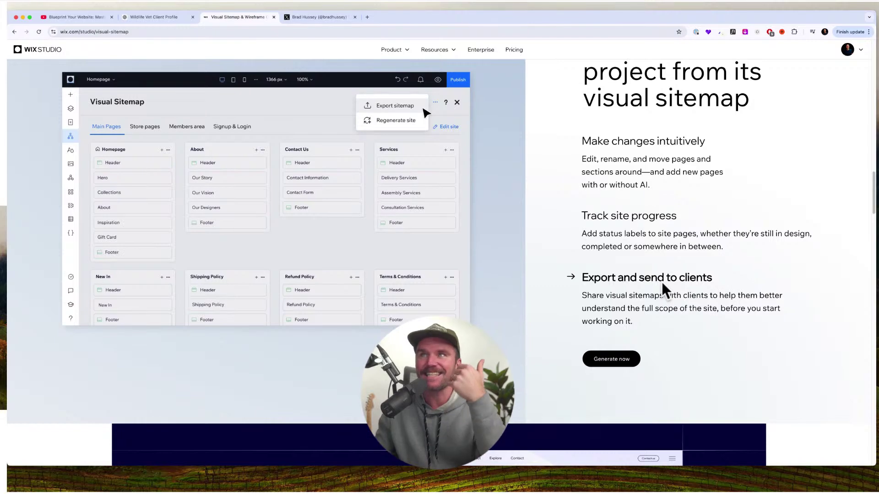
scroll(661, 282, "down", 10)
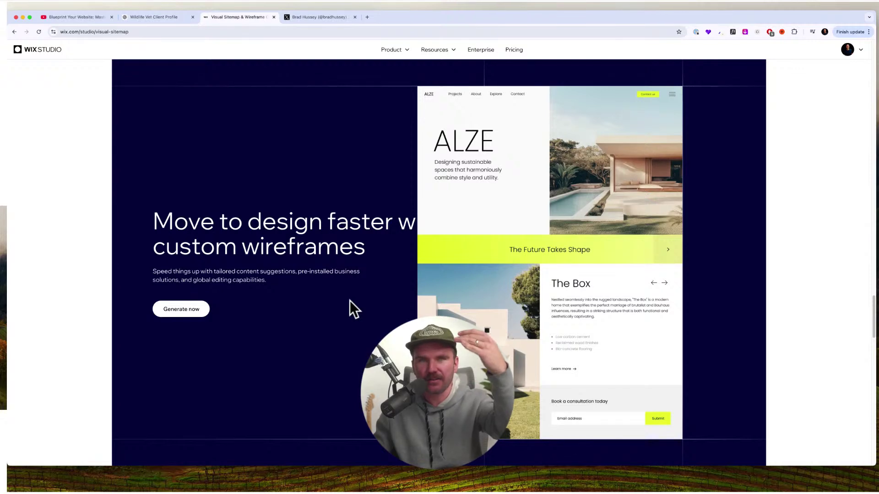
scroll(349, 301, "down", 3)
scroll(350, 301, "down", 10)
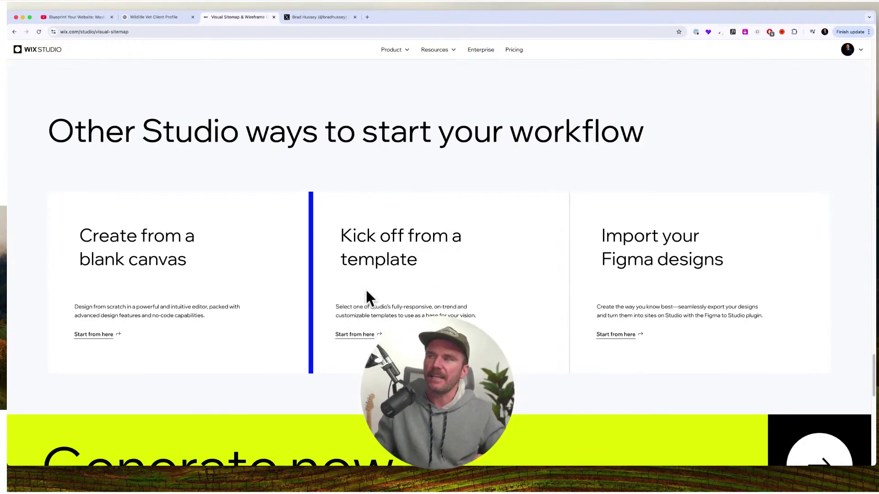
scroll(390, 329, "up", 20)
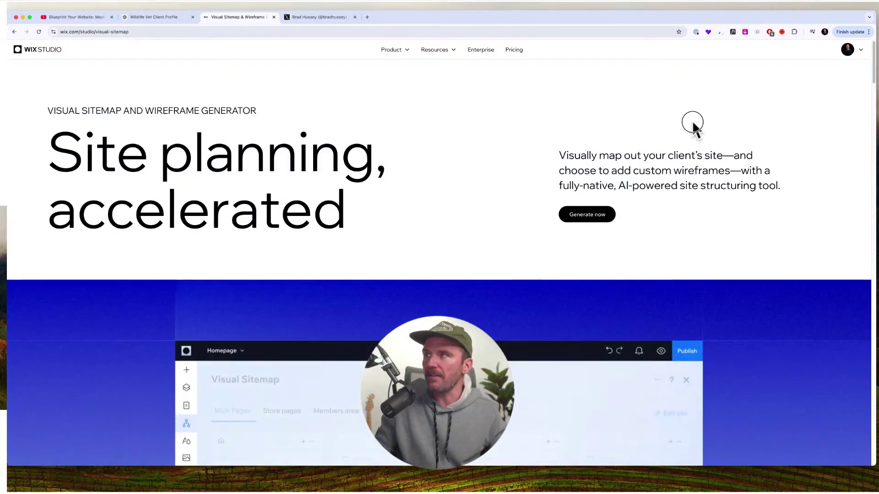
Launch the site structure generator from the landing page and enlarge its brief form for easier reading.
left_click(594, 216)
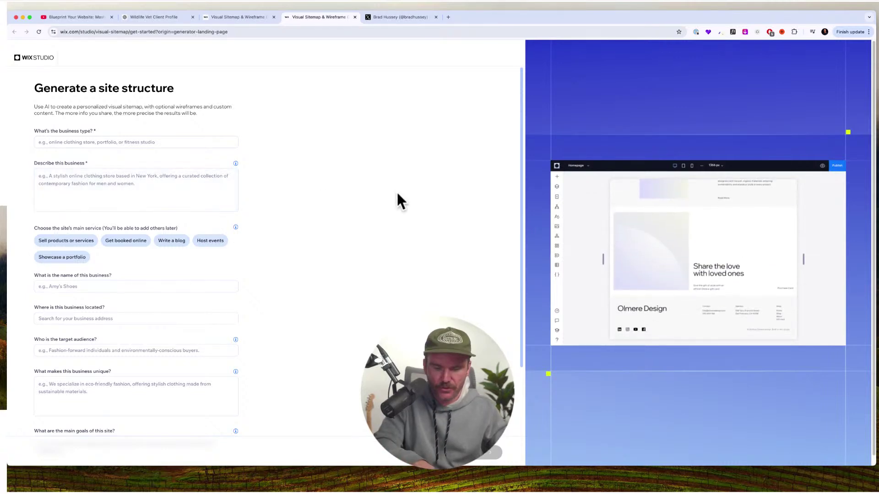
key("super+equal")
key("super+equal")
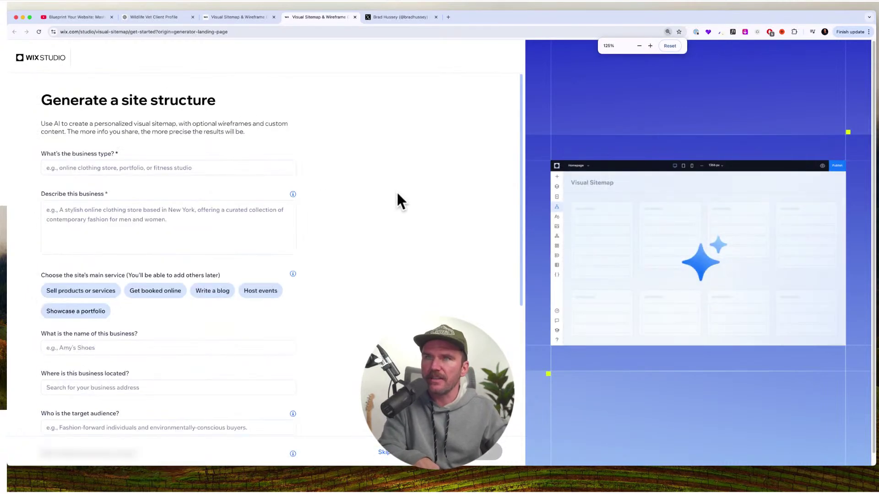
key("super+equal")
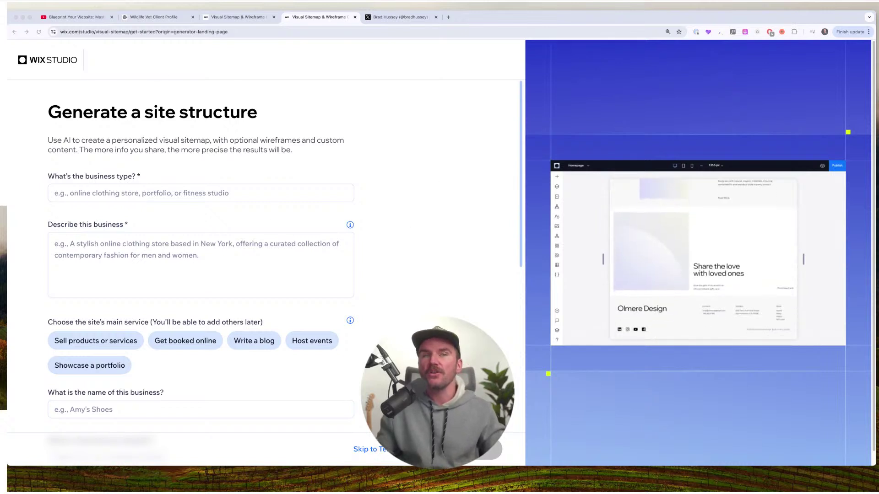
Enter "Personal Brand Website" as the business type in the site structure form.
left_click(157, 191)
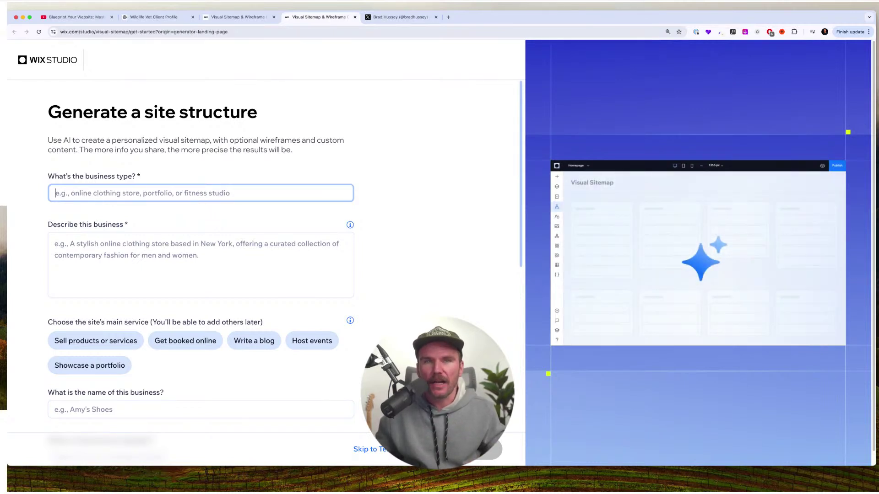
key("super+Tab")
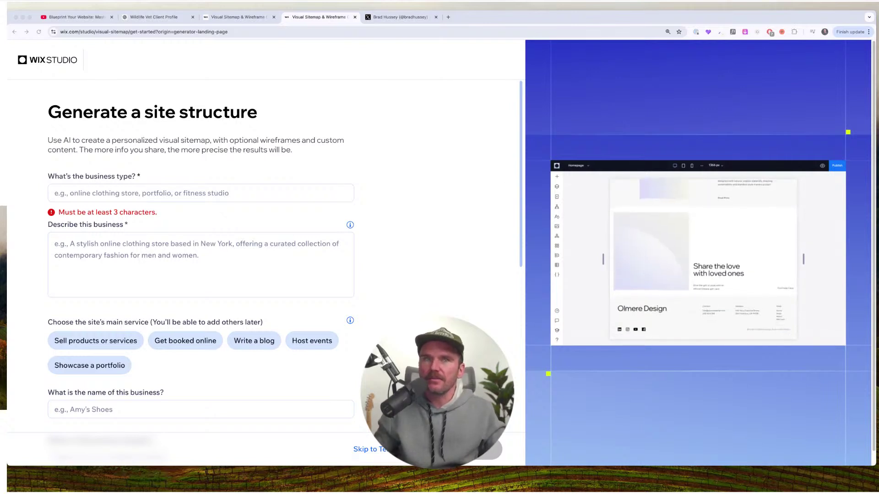
left_click(112, 195)
type("Personal Brand Website")
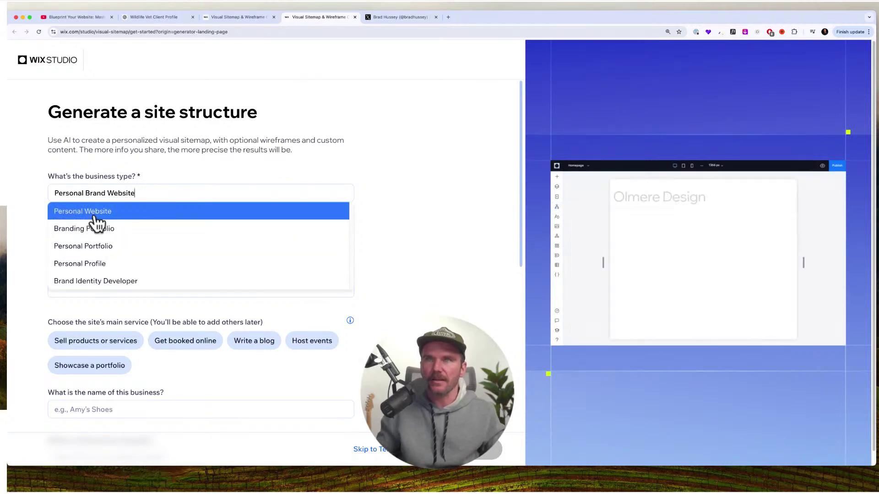
scroll(116, 232, "down", 1)
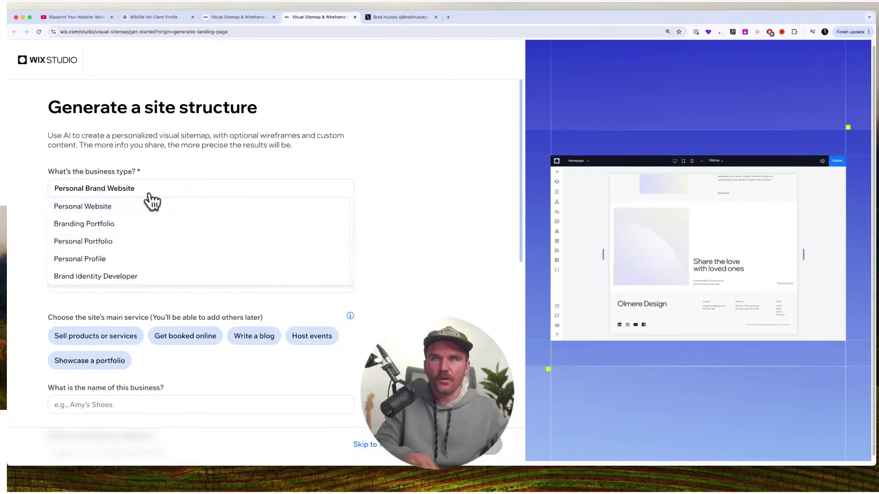
Search the business types for "personal brand" and choose Personal Profile from the suggestions.
type("personal")
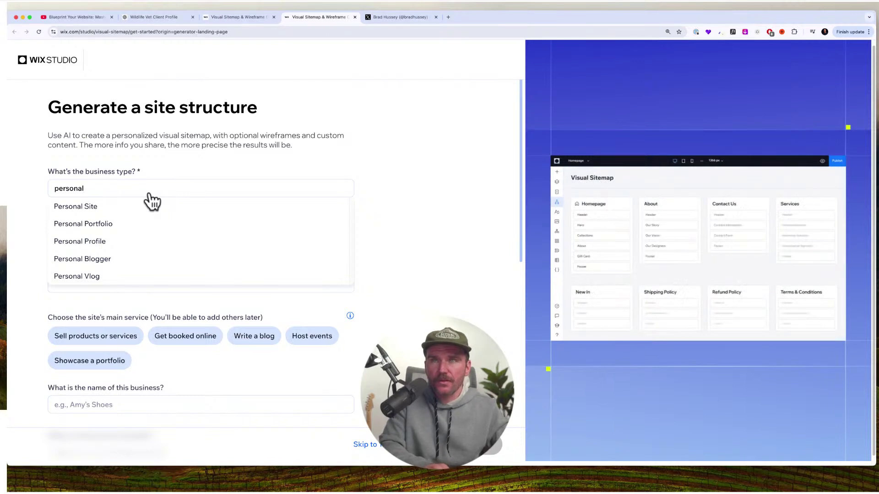
type("onal br")
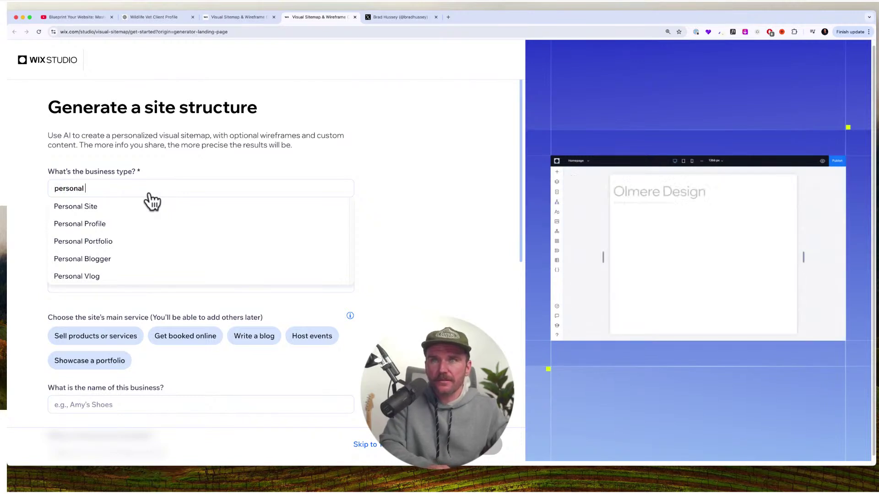
type("and")
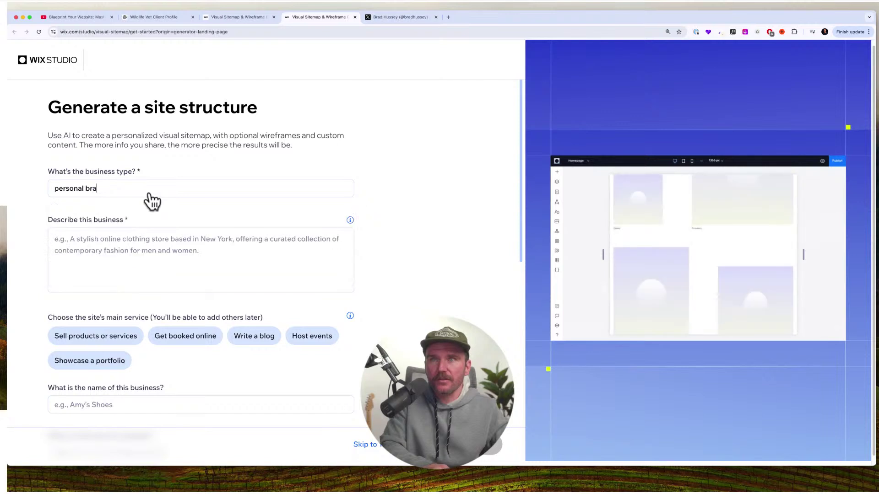
key("BackSpace")
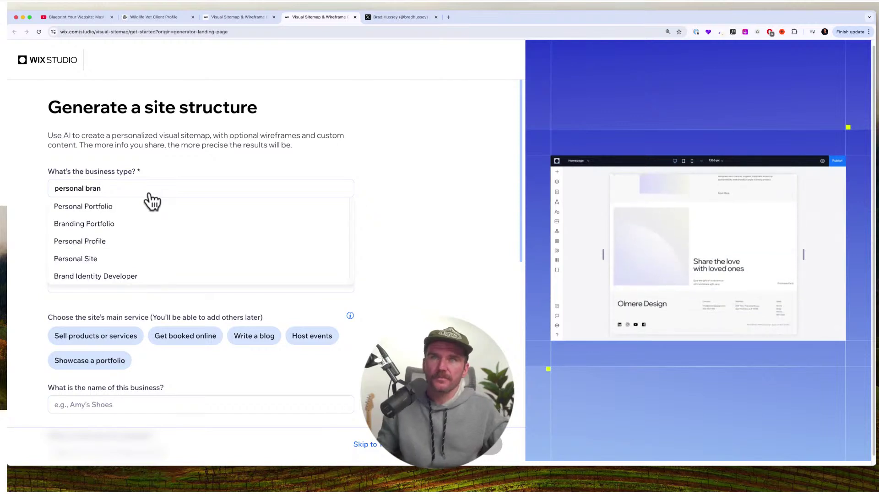
left_click(116, 250)
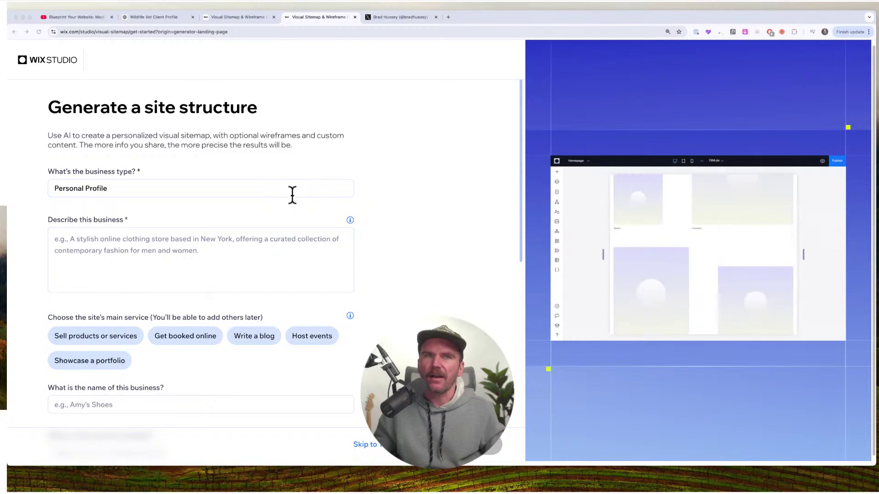
Describe the business as a wildlife veterinarian based in Africa dedicated to conservation and education, sharing fieldwork insights, educating the public and raising awareness for endangered species.
left_click(116, 244)
type("A wildlife veterinarian based in Africa, dedicated to conservation efforts and wildlife education. The business shares insights from fieldwork, educates the public on wildlife conservation, and raises awareness for endangered species.")
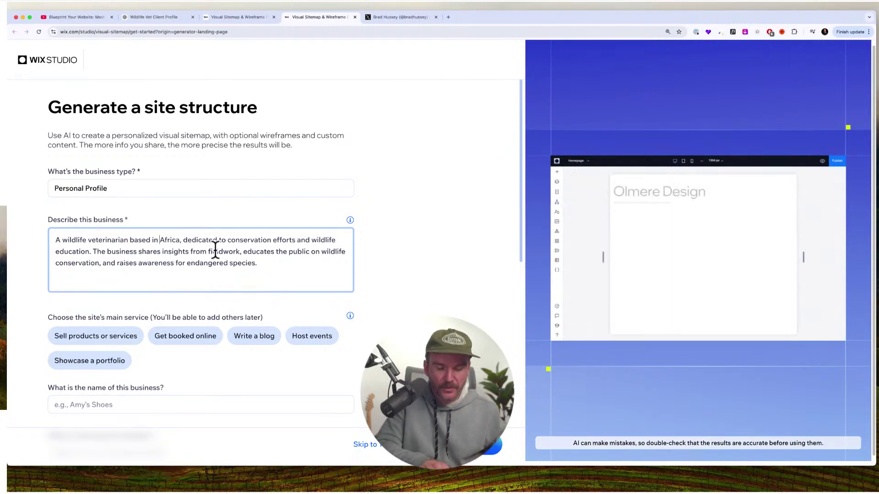
Try specifying South Africa as the veterinarian's base in the business description, and remove the added word again.
type("South")
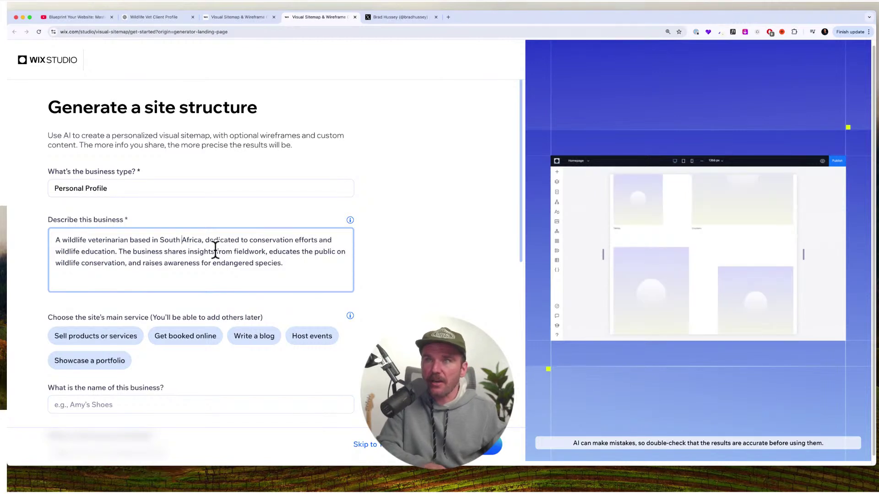
key("BackSpace")
key("BackSpace")
key("BackSpace")
key("BackSpace")
key("BackSpace")
key("BackSpace")
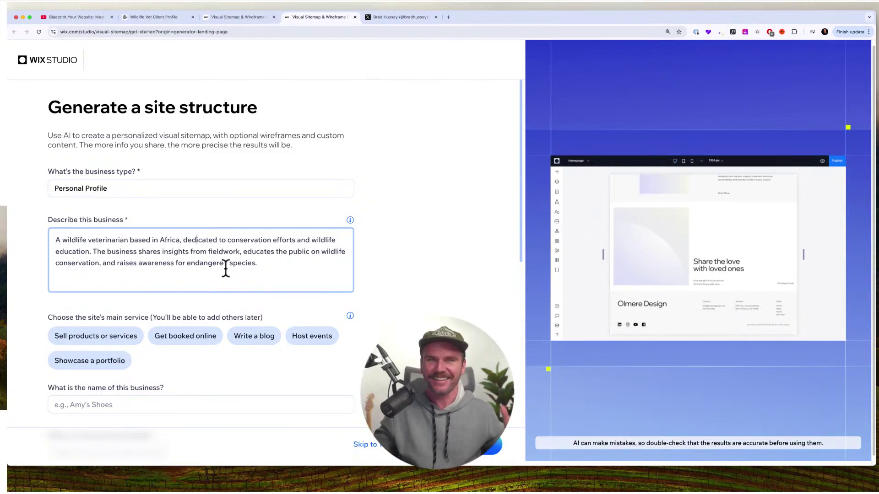
double_click(197, 239)
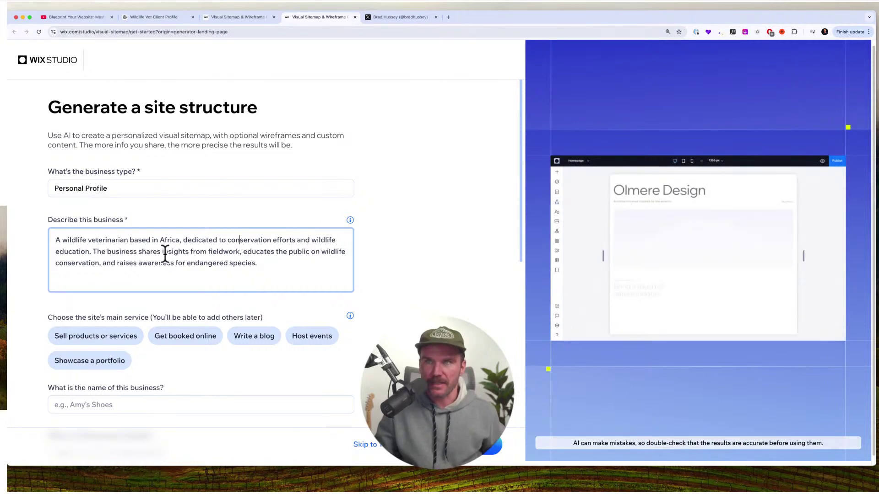
left_click_drag(163, 251, 87, 241)
left_click(280, 260)
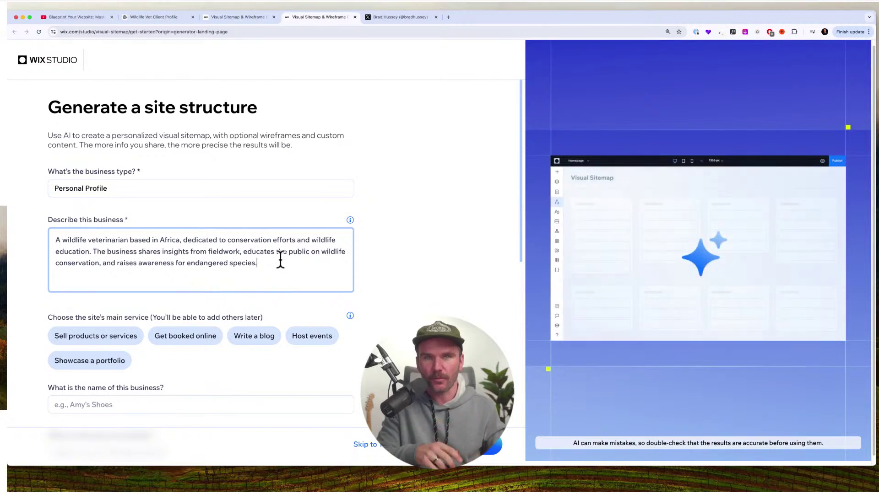
Choose "Showcase a portfolio" as the site's main service.
scroll(240, 263, "down", 1)
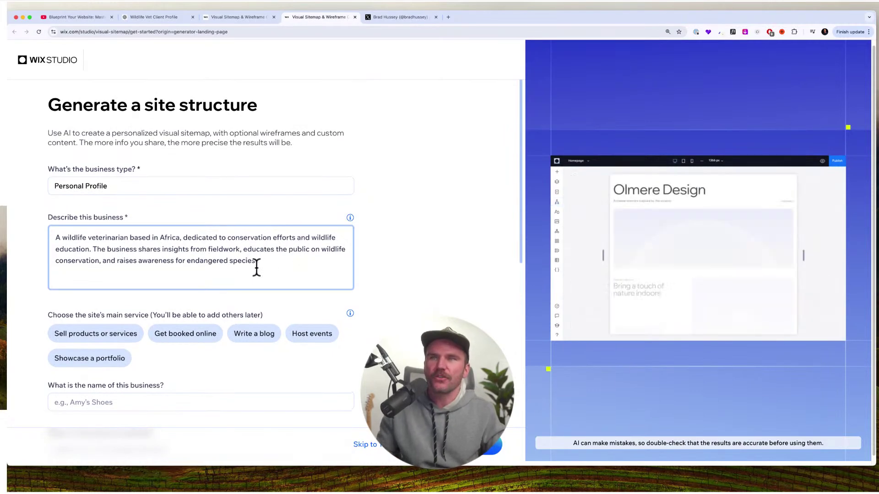
scroll(129, 321, "down", 2)
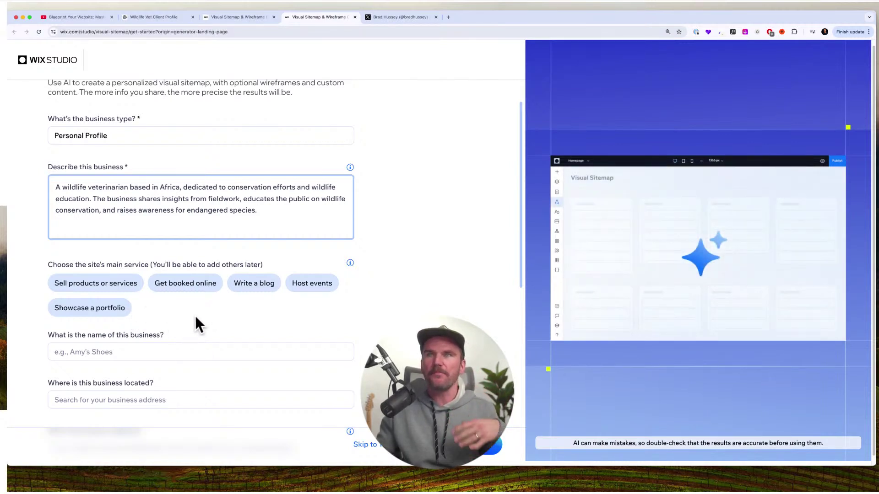
left_click(116, 313)
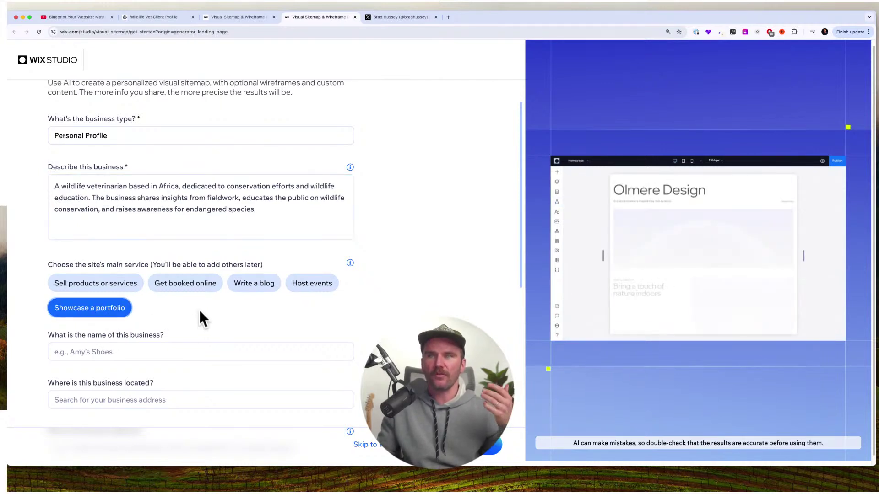
mouse_move(350, 264)
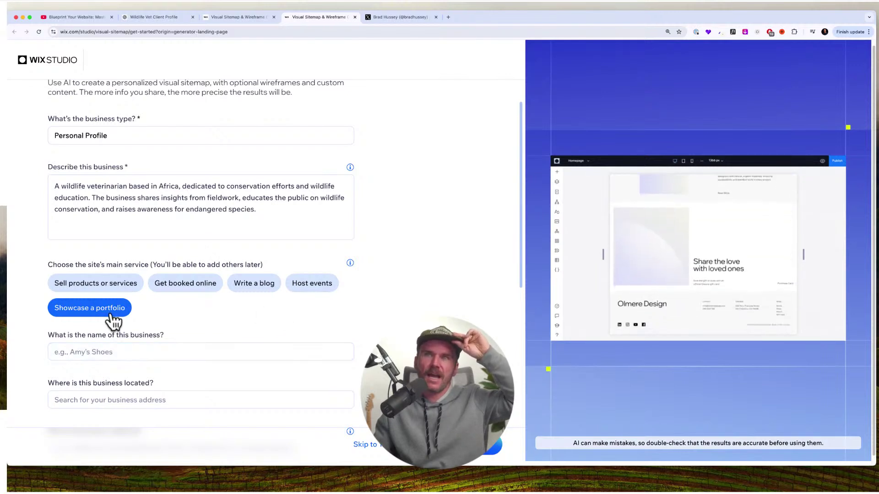
Name the business "Dr. Wild's Conservation Hub" in the site brief.
scroll(205, 326, "down", 1)
scroll(202, 323, "down", 3)
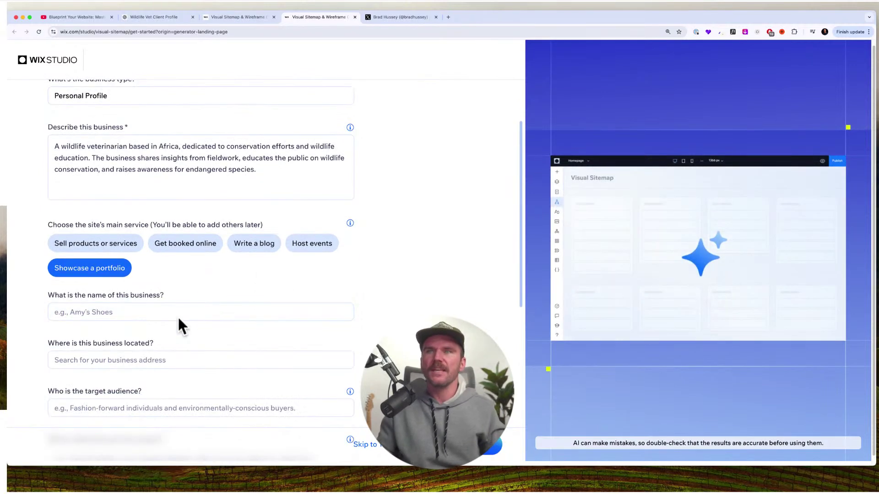
left_click(178, 316)
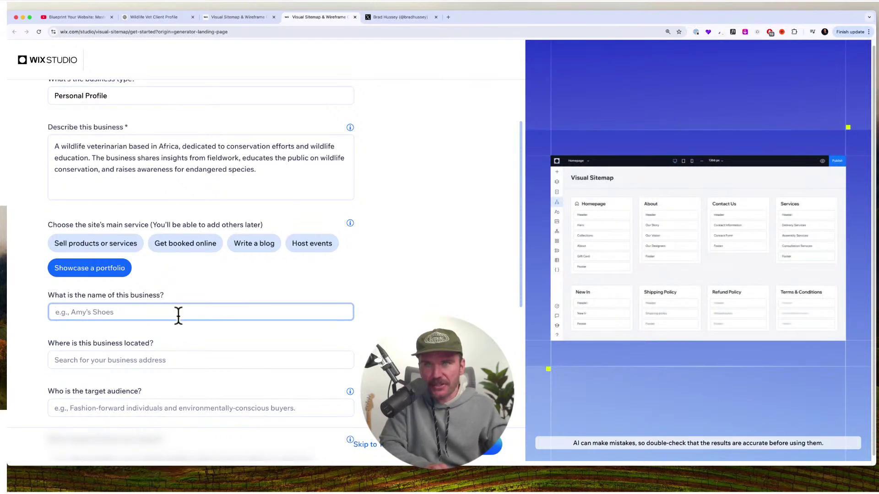
type("Dr. Wild'")
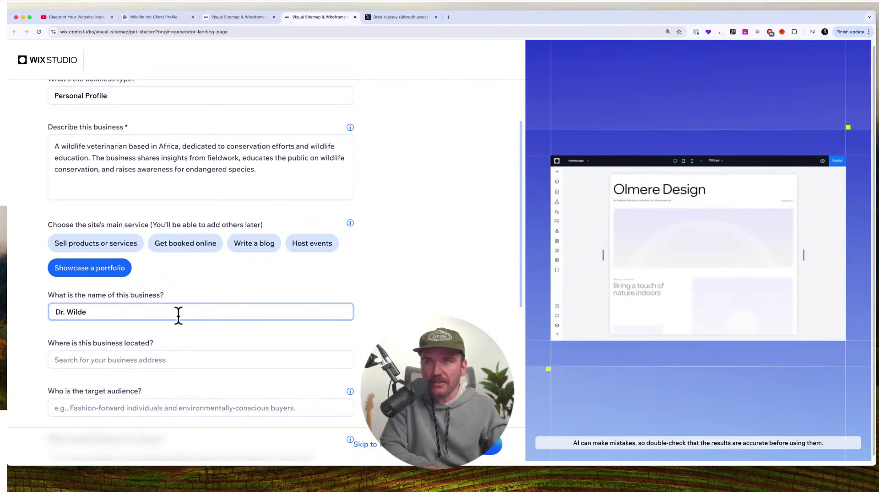
type("s")
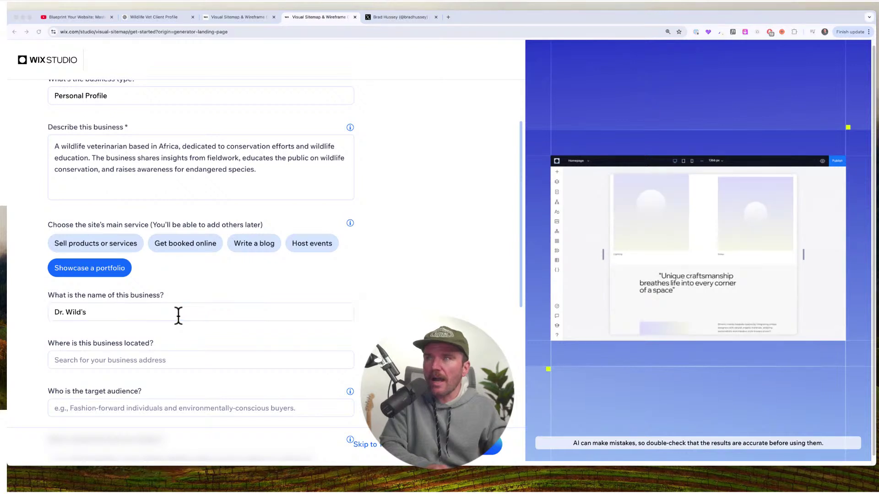
left_click(178, 316)
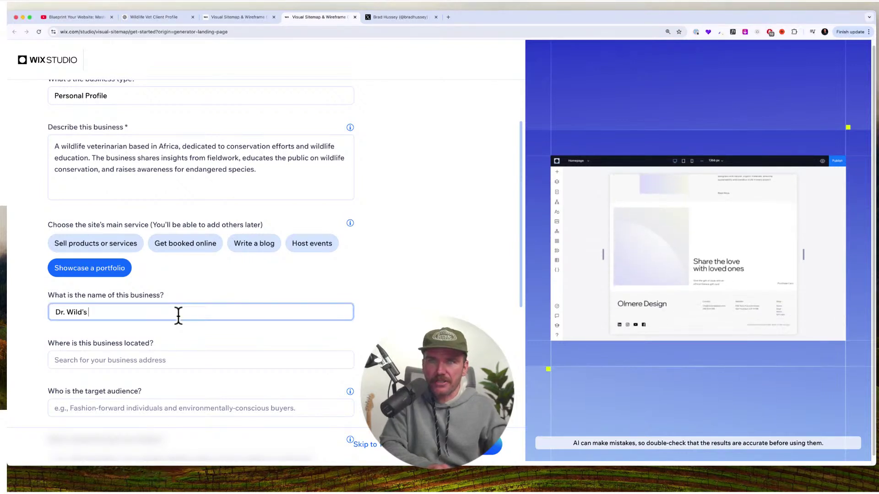
type("Conservation Hub")
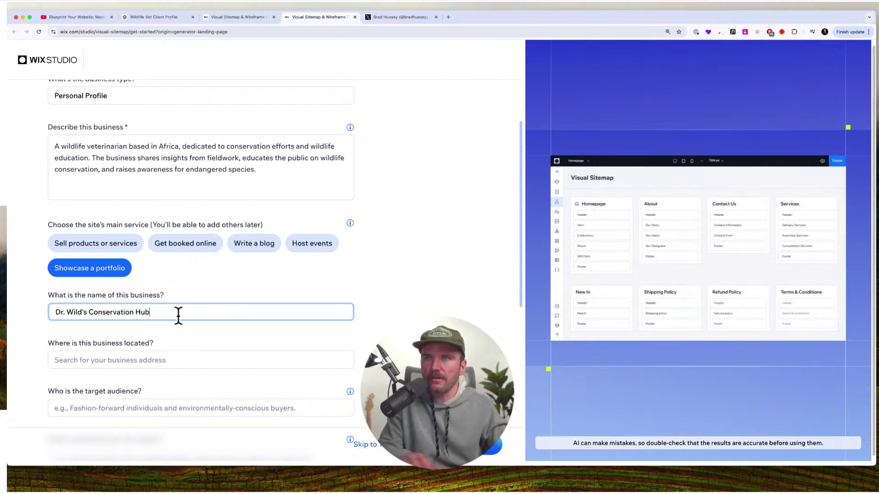
Set the business location to Africa from the suggested places.
left_click(169, 361)
type("Afric")
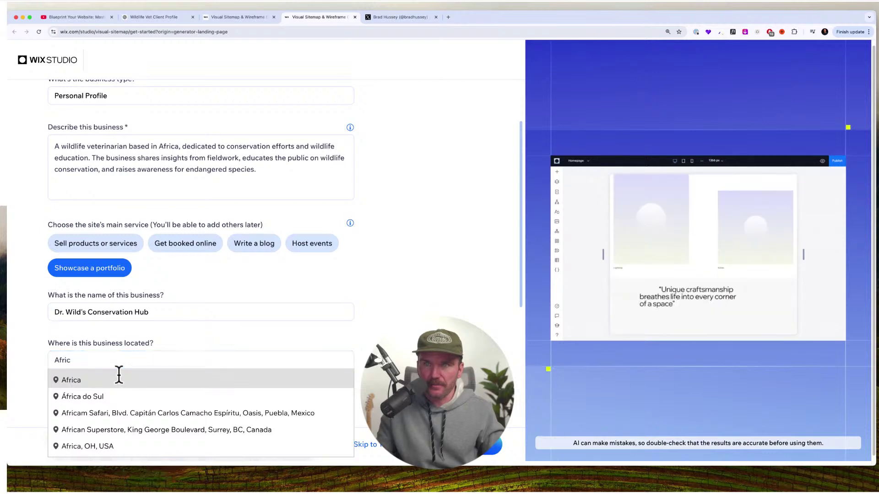
left_click(118, 378)
Enter "Nature enthusiasts, conservationists, animal lovers, and students of veterinary medicine." as the target audience.
scroll(305, 332, "down", 3)
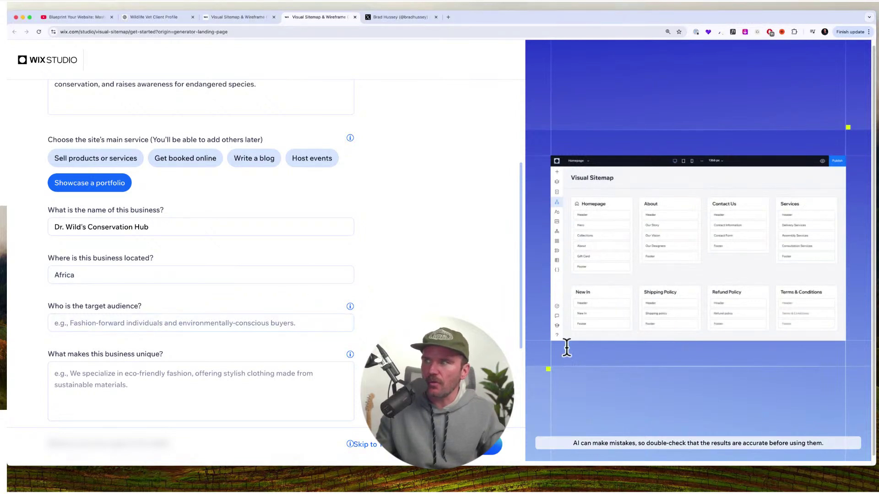
left_click(94, 323)
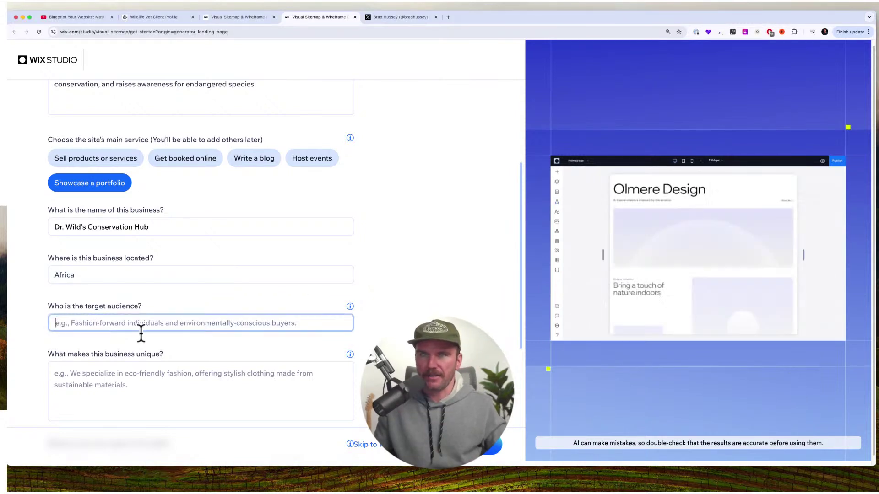
type("Nature enthusiasts, conservationists, animal lovers, and students of veterinary medicine.")
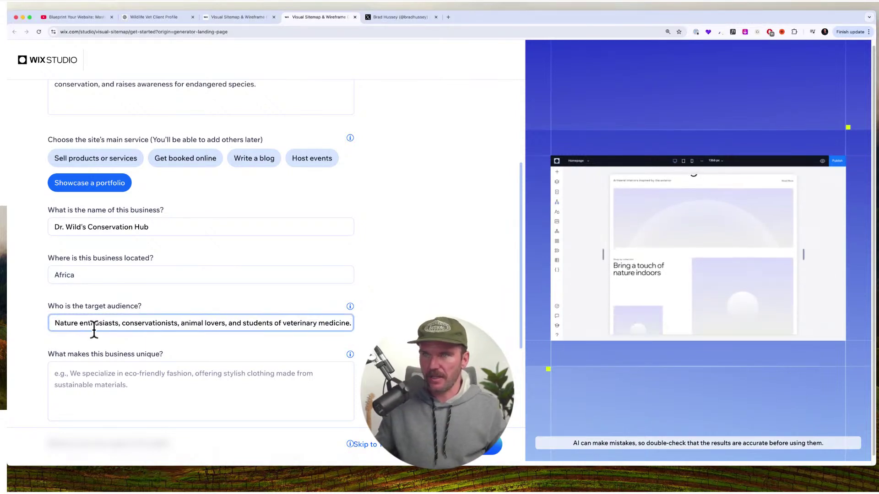
double_click(144, 323)
left_click(189, 324)
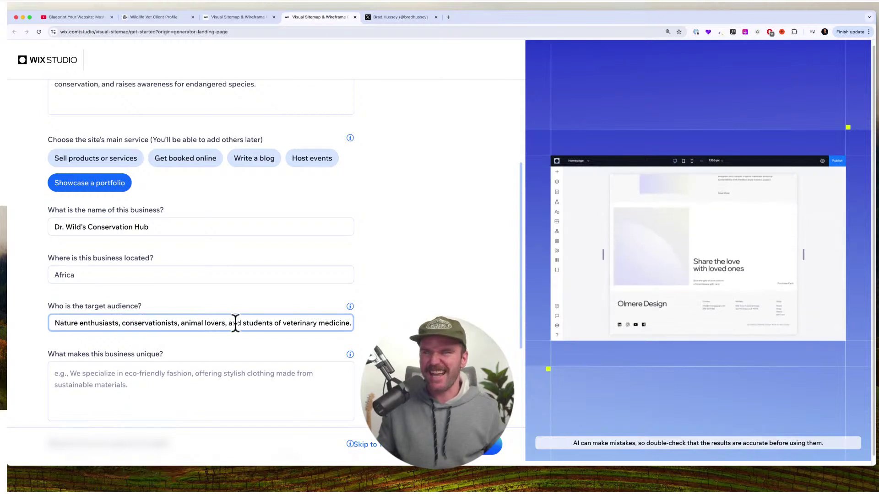
left_click_drag(235, 323, 311, 322)
left_click(317, 322)
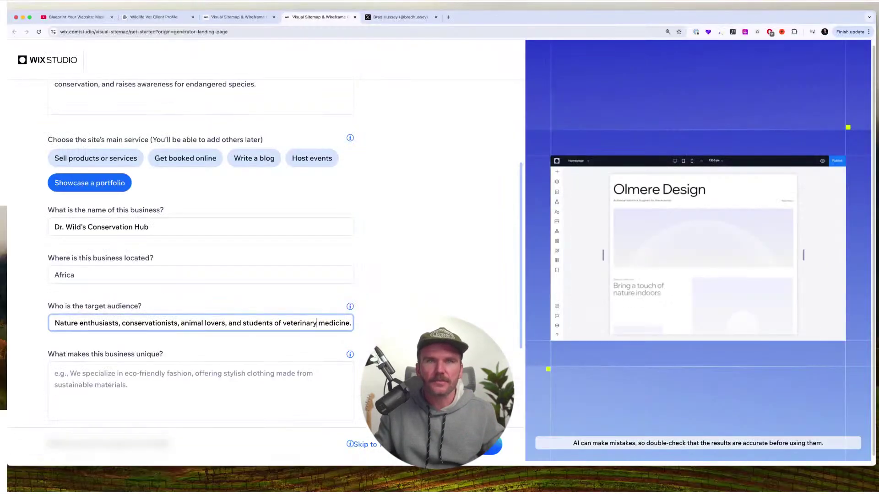
Review the business description and read the help hint on what it should cover.
scroll(201, 252, "up", 5)
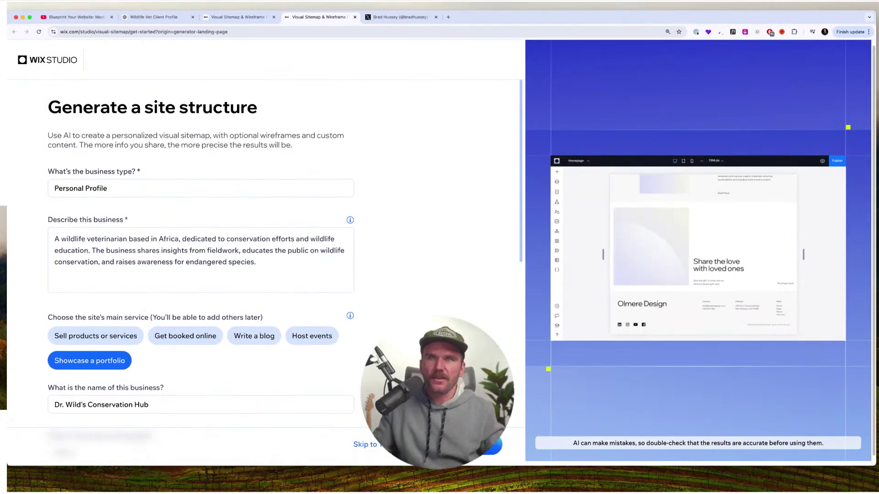
left_click_drag(290, 269, 129, 234)
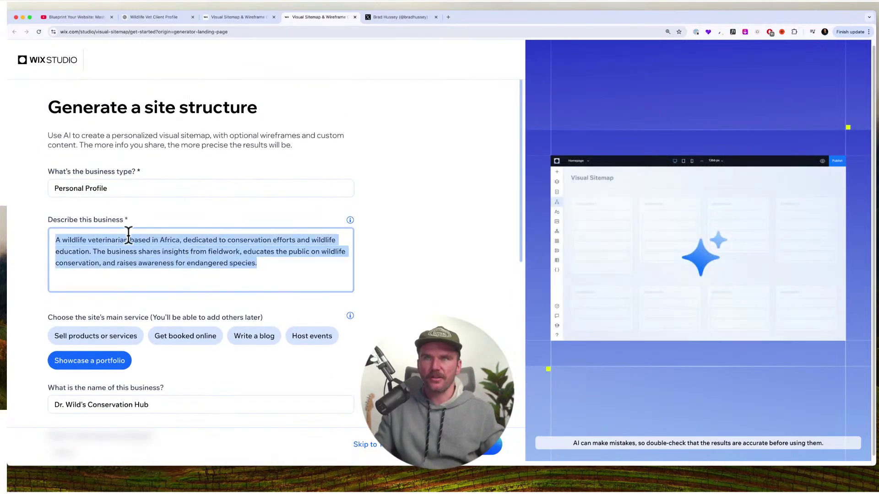
left_click(265, 264)
mouse_move(351, 220)
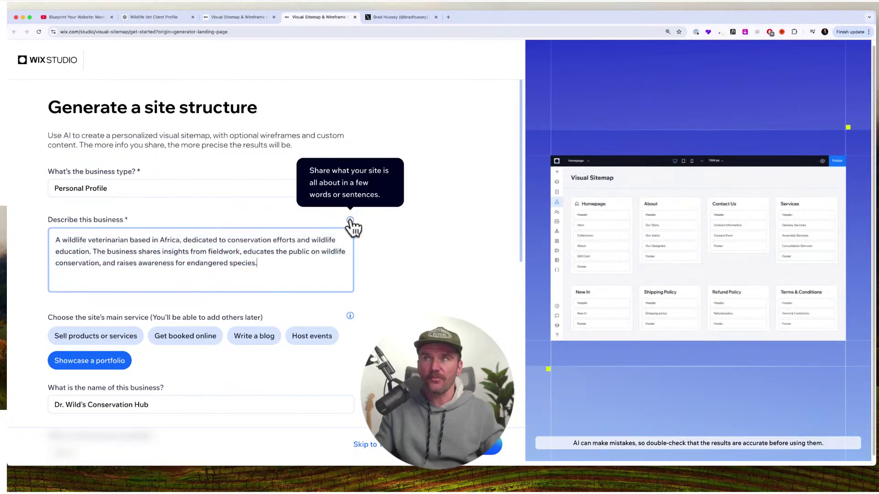
State as unique that the veterinarian works directly in the field with endangered species, sharing real-life stories, photos and expertise to inspire global conservation awareness and action.
scroll(332, 257, "down", 5)
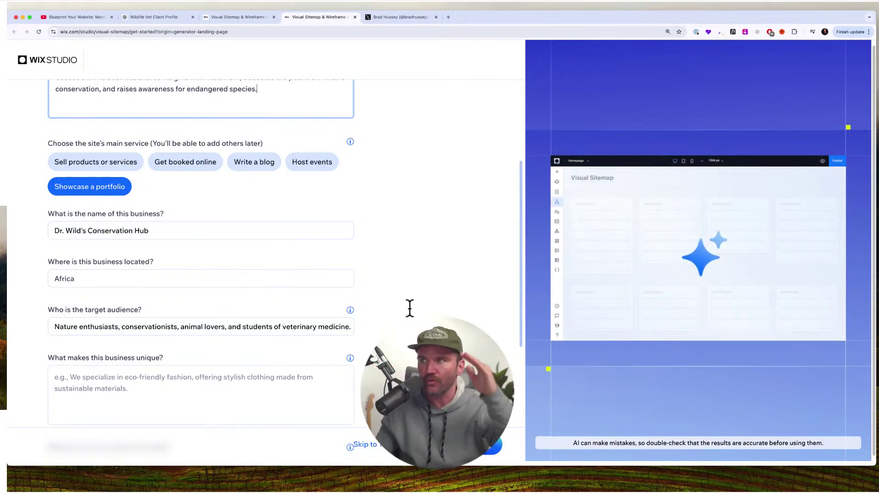
scroll(198, 347, "down", 2)
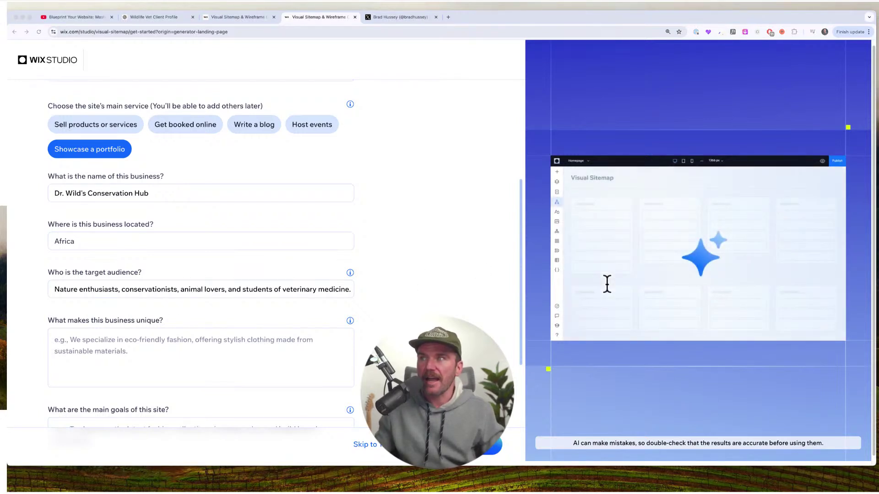
left_click(223, 340)
type("The veterinarian works directly in the field with endangered species, sharing real-life stories, photos, and expertise to inspire global awareness and action for wildlife conservation.")
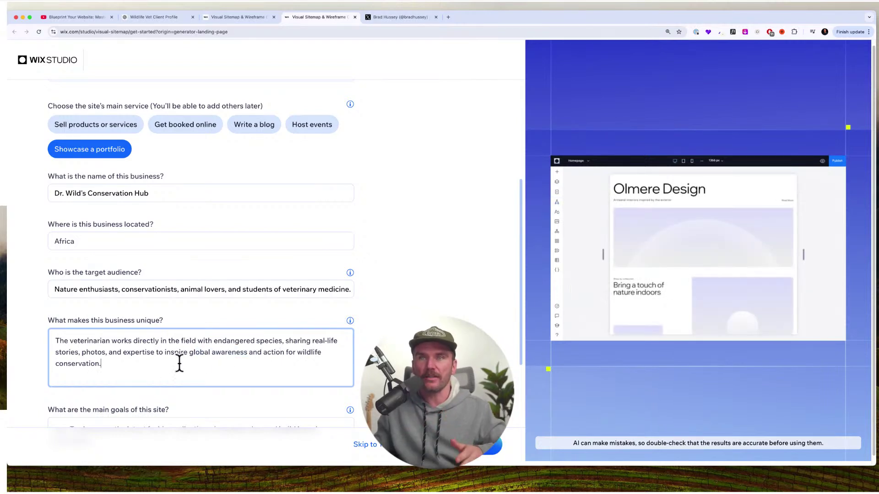
Rewrite the business description around a specialized wildlife veterinarian protecting Africa's endangered cheetahs through medical care, research and education, sharing insights and raising awareness.
scroll(397, 225, "up", 3)
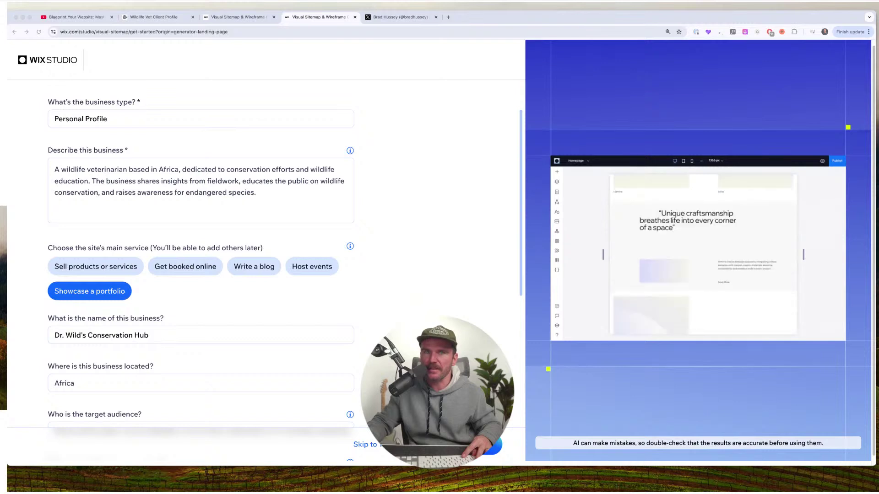
left_click(259, 192)
left_click_drag(276, 198, 9, 161)
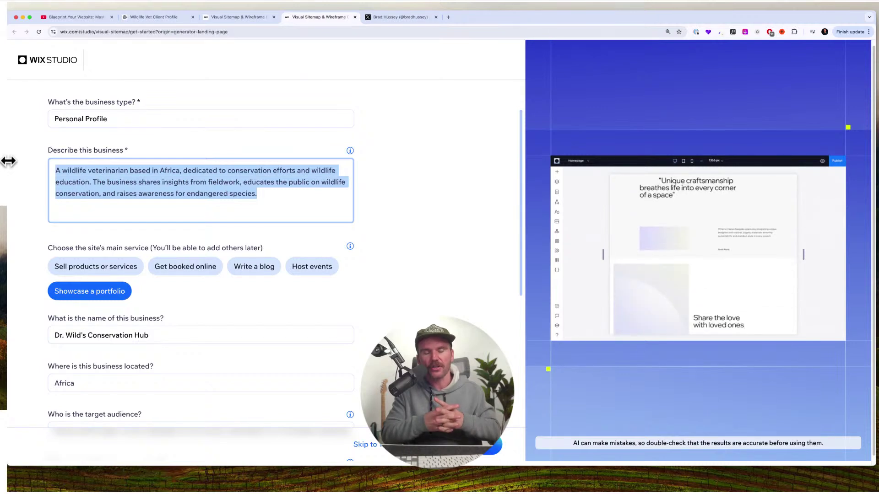
type("A specialized wildlife veterinarian focused on cheetah conservation in Africa, dedicated to protecting these endangered big cats through medical care, research, and education. The business shares insights from hands-on work with cheetahs, educates the public on cheetah conservation challenges, and raises awareness for their declining population.")
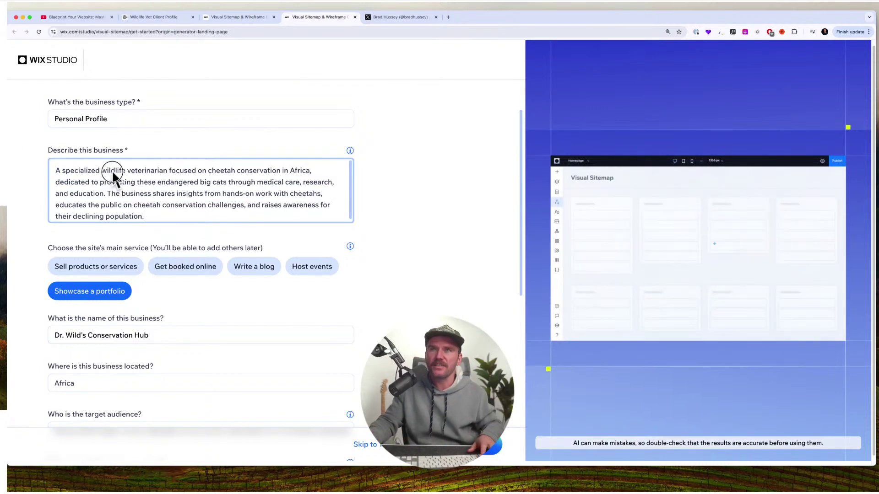
left_click(138, 171)
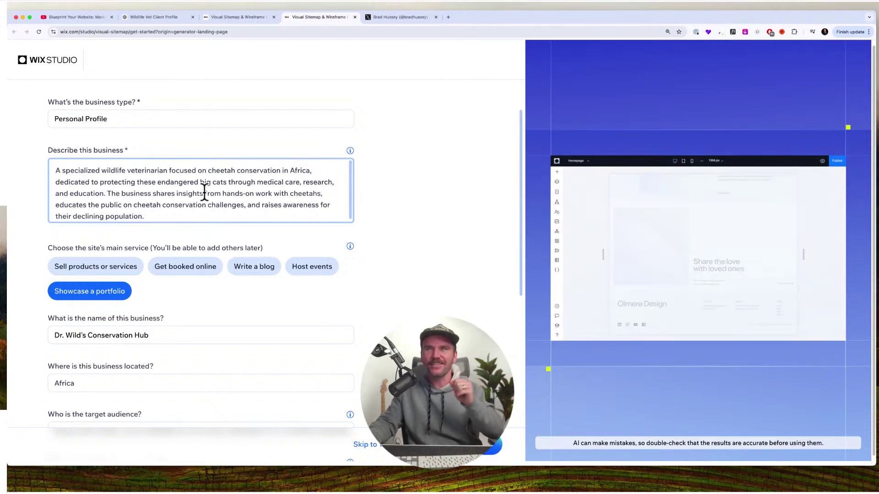
Change the business name to "Dr. Wild's Cheetah Conservation".
scroll(260, 198, "down", 1)
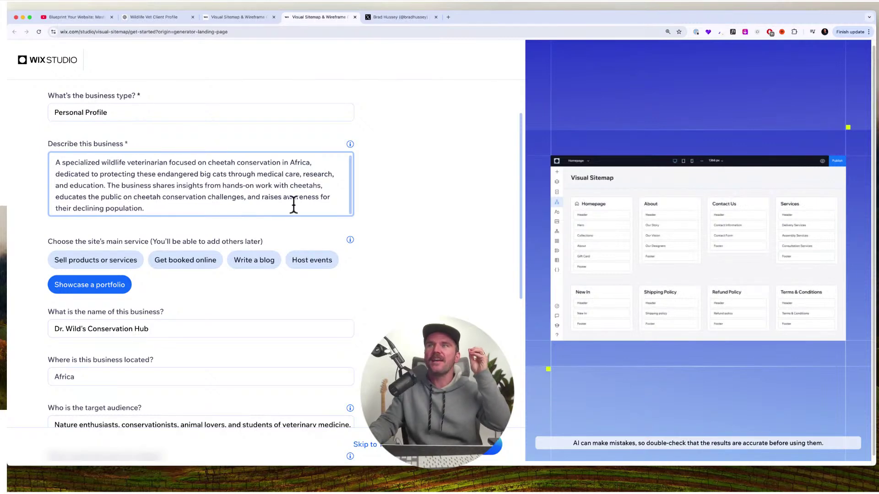
scroll(389, 233, "down", 5)
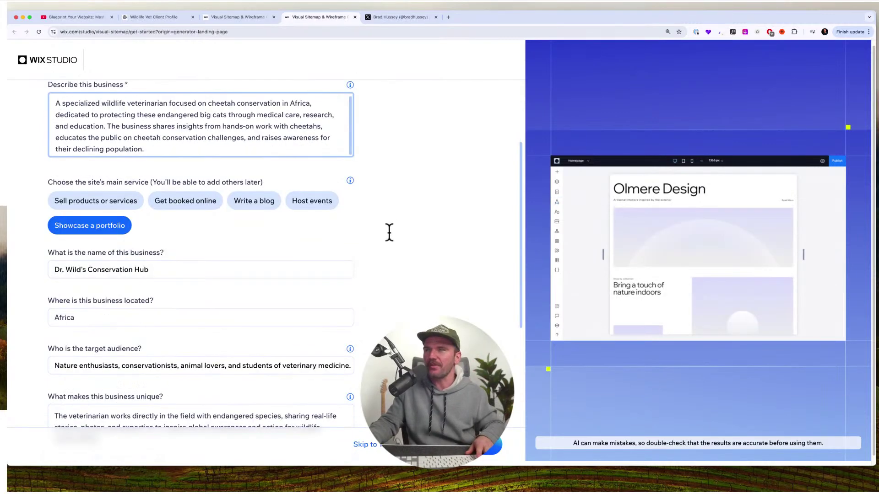
left_click(369, 247)
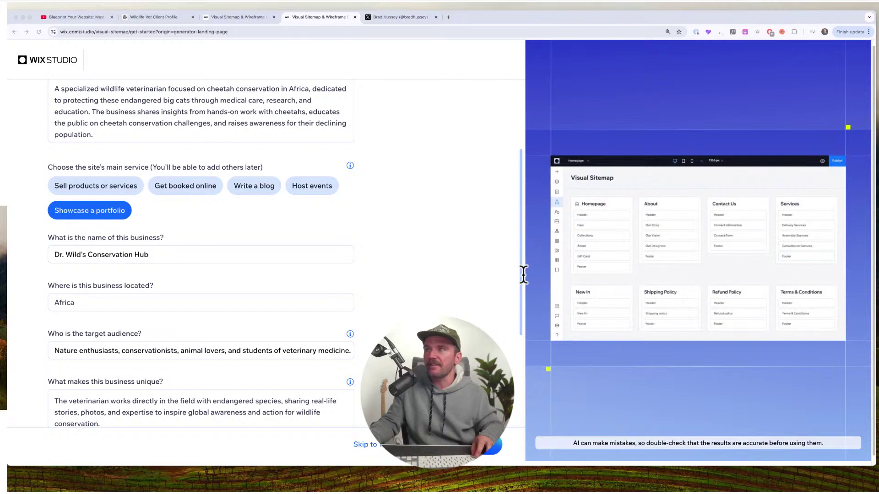
left_click(107, 255)
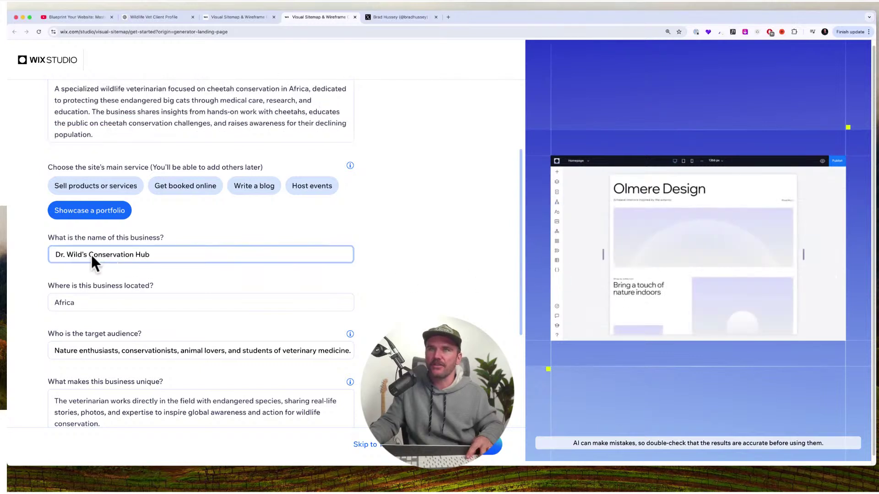
left_click_drag(90, 255, 169, 255)
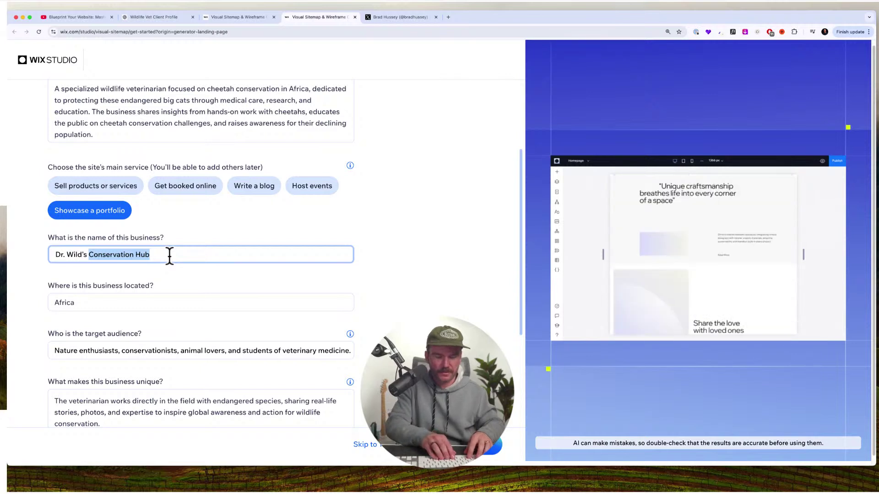
type("Cheetah")
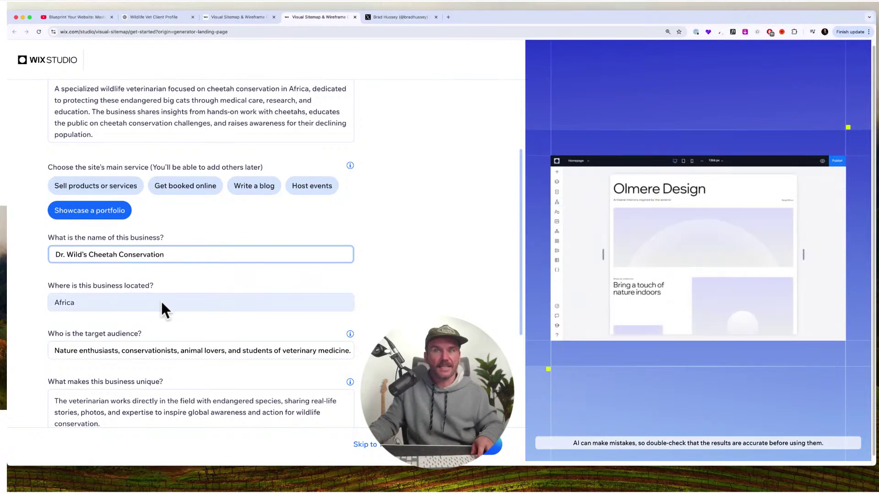
Replace the target audience with wildlife conservationists, cheetah enthusiasts, veterinary professionals specializing in big cats, and organizations focused on African wildlife preservation.
scroll(162, 316, "down", 1)
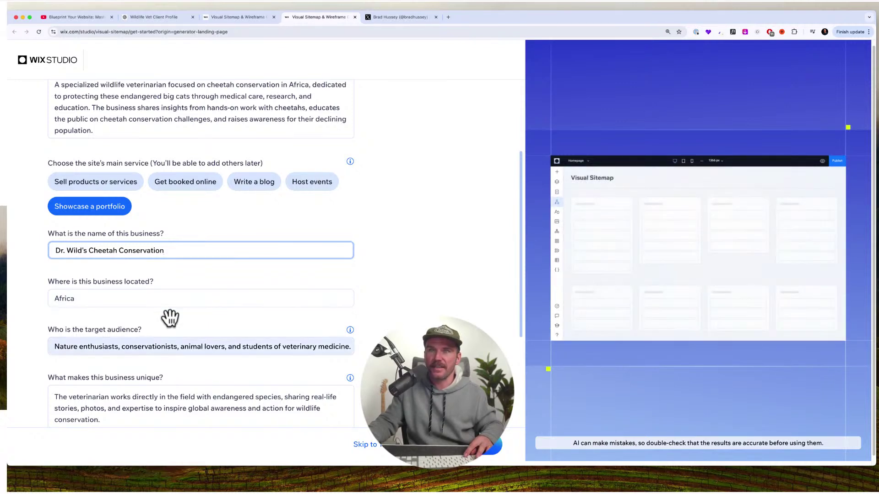
left_click(202, 347)
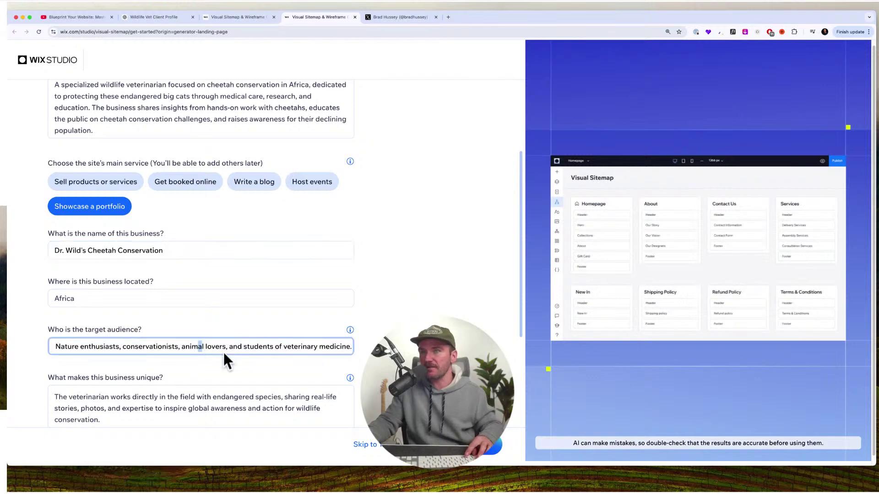
scroll(223, 350, "right", 6)
scroll(120, 348, "left", 6)
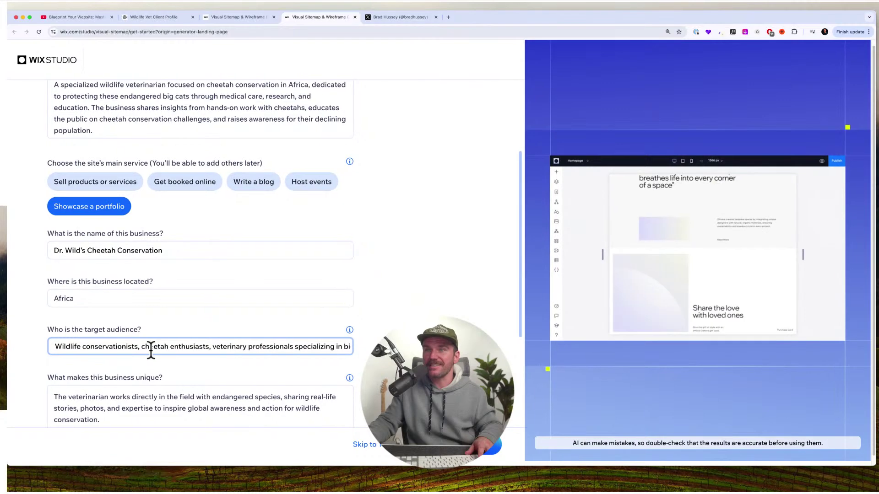
scroll(213, 348, "right", 5)
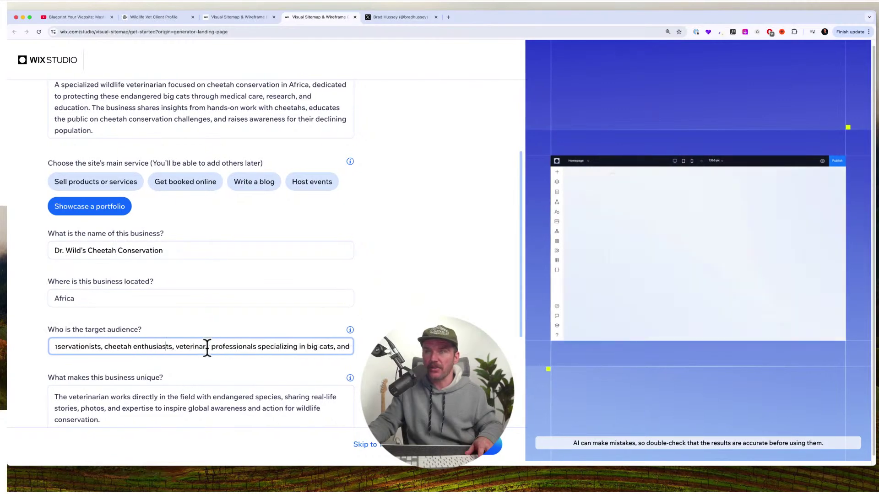
scroll(130, 347, "right", 3)
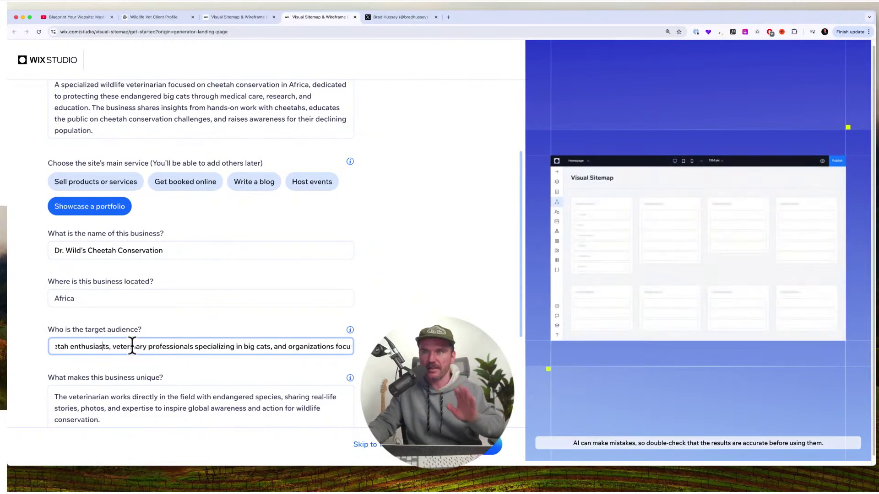
left_click_drag(101, 348, 363, 353)
left_click(314, 352)
left_click(367, 351)
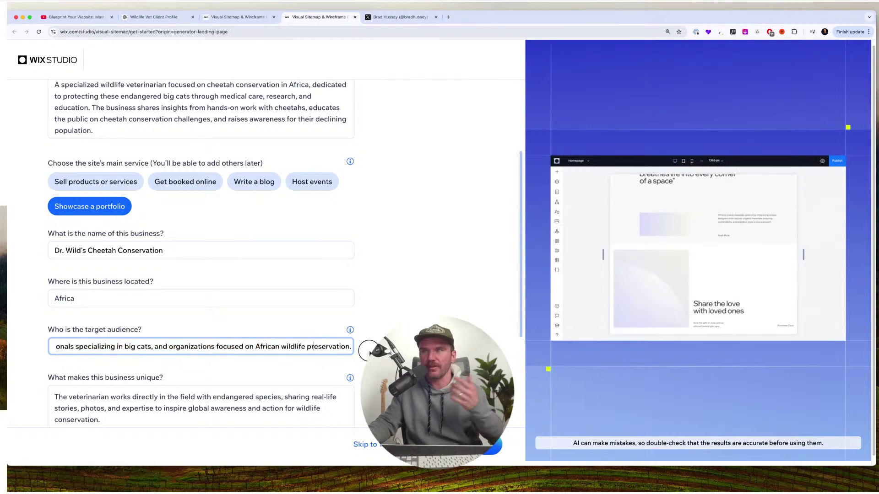
scroll(314, 340, "down", 1)
scroll(314, 346, "down", 1)
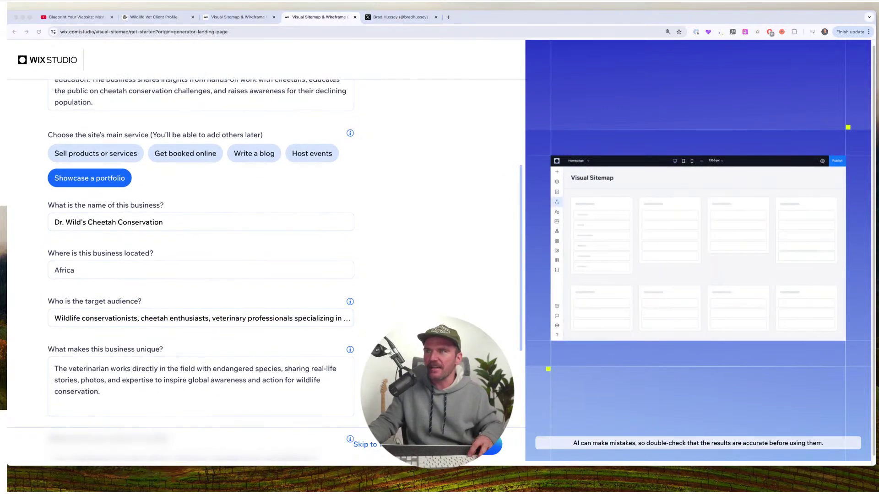
Replace the uniqueness statement with an exclusive specialization in cheetah healthcare and conservation, critical field care, health research and innovative approaches to protecting the species.
left_click(127, 373)
key("super+a")
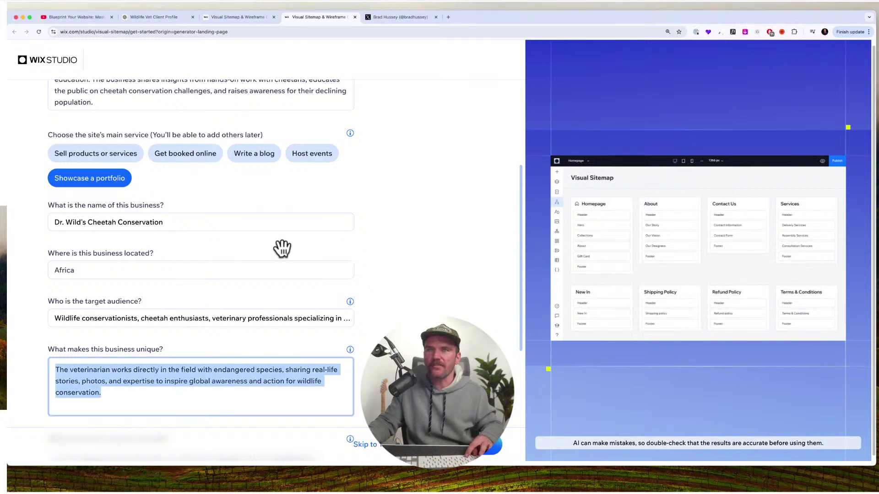
type("The veterinarian specializes exclusively in cheetah healthcare and conservation, providing critical medical care in the field, conducting research on cheetah health issues, and developing innovative approaches to protect this vulnerable species.")
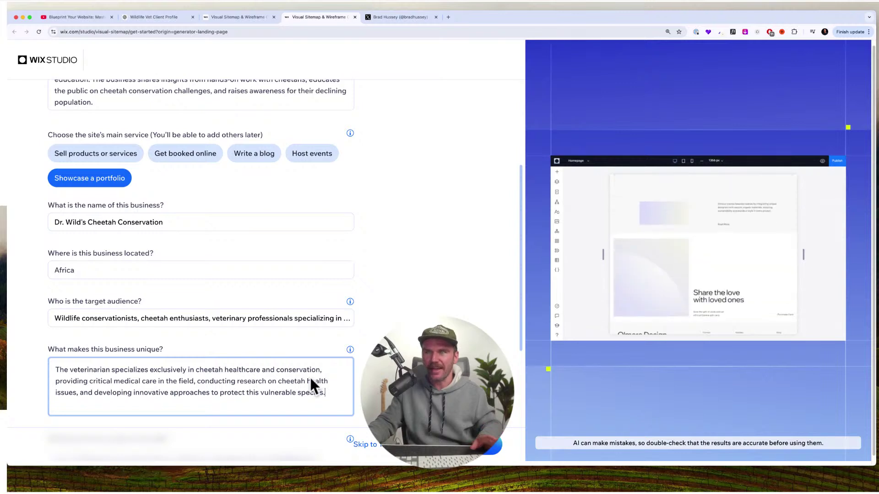
Enter the site goals: showcase cheetah medical interventions and conservation projects, build veterinary authority, share educational content, and attract conservation partners and research funding.
scroll(184, 386, "down", 1)
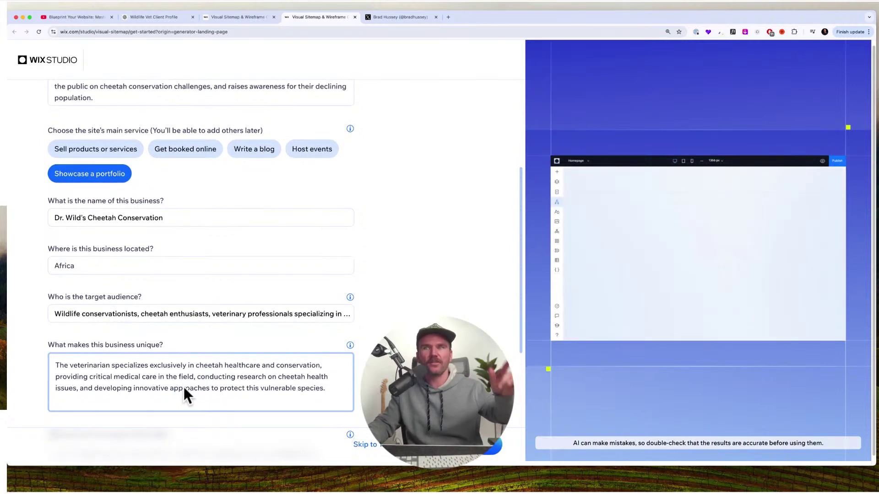
scroll(256, 387, "down", 1)
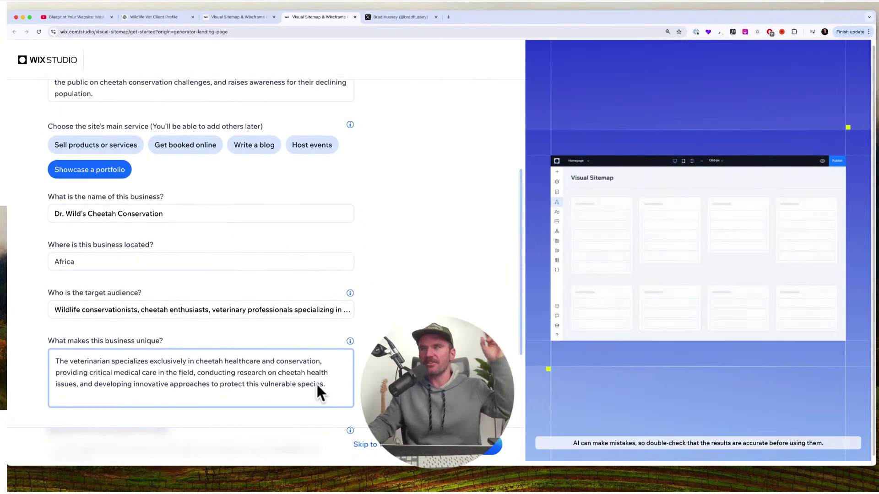
scroll(193, 391, "down", 1)
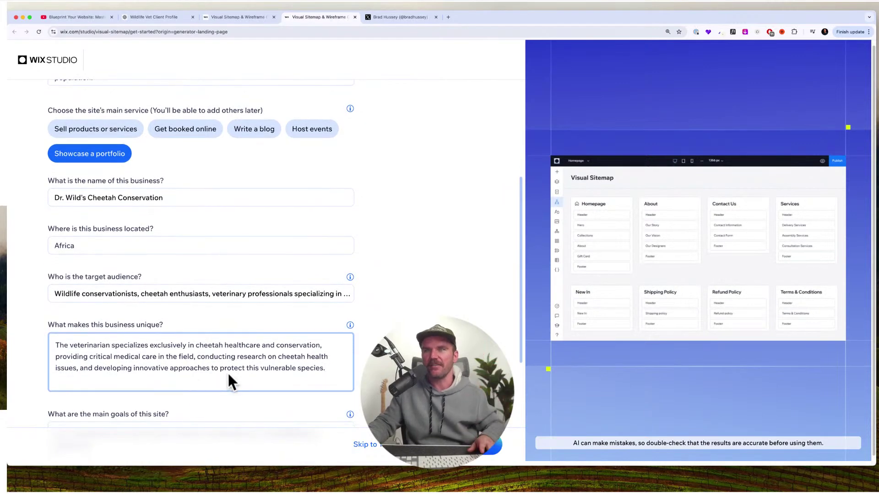
scroll(247, 361, "down", 3)
scroll(273, 340, "down", 1)
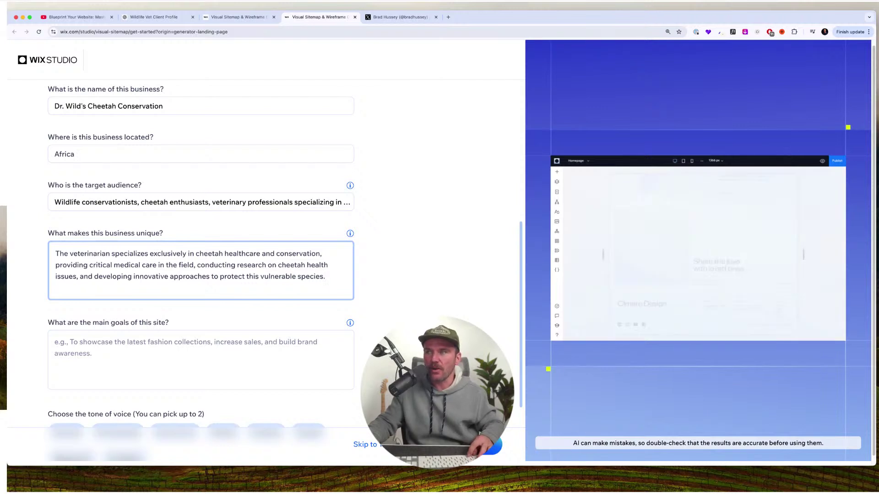
left_click(173, 353)
type("- Showcase successful cheetah medical interventions and conservation projects - Build authority in cheetah veterinary care and conservation - Share educational content about cheetah health and preservation - Attract conservation partners and research funding for cheetah projects")
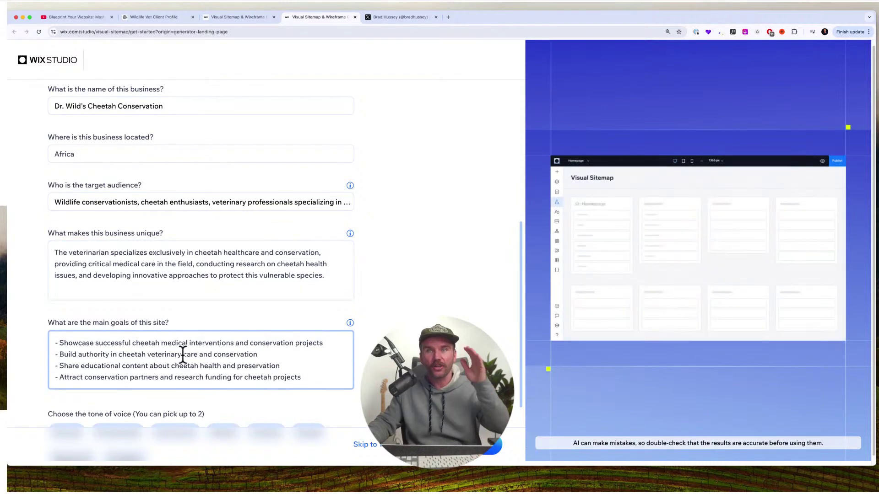
scroll(137, 338, "down", 2)
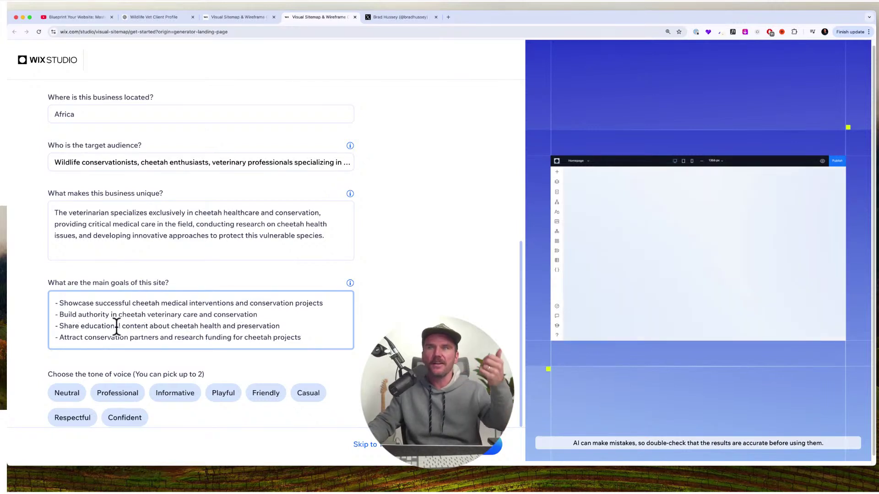
left_click_drag(118, 326, 270, 326)
left_click(271, 326)
scroll(225, 328, "down", 1)
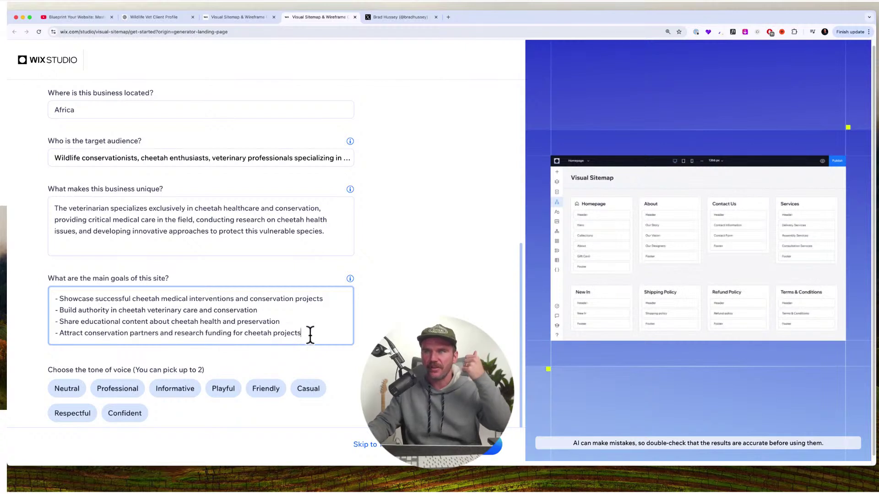
Choose Friendly and Informative as the site's tone of voice.
key("super+Tab")
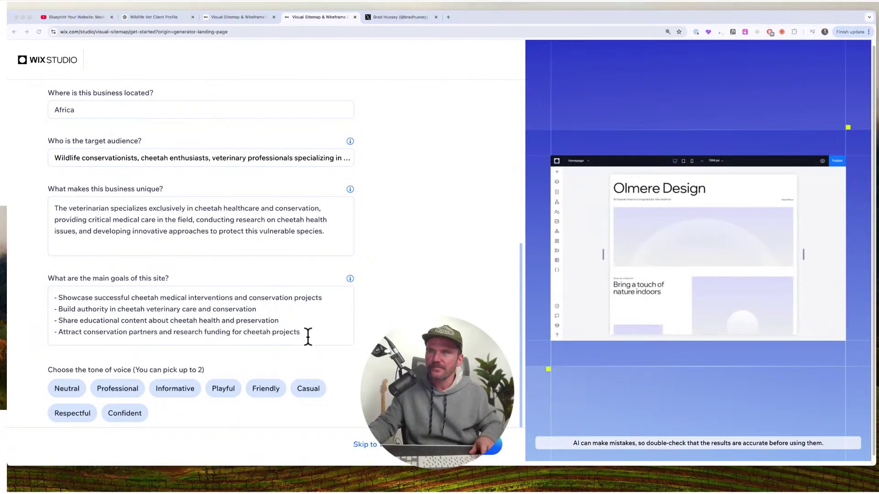
left_click(162, 344)
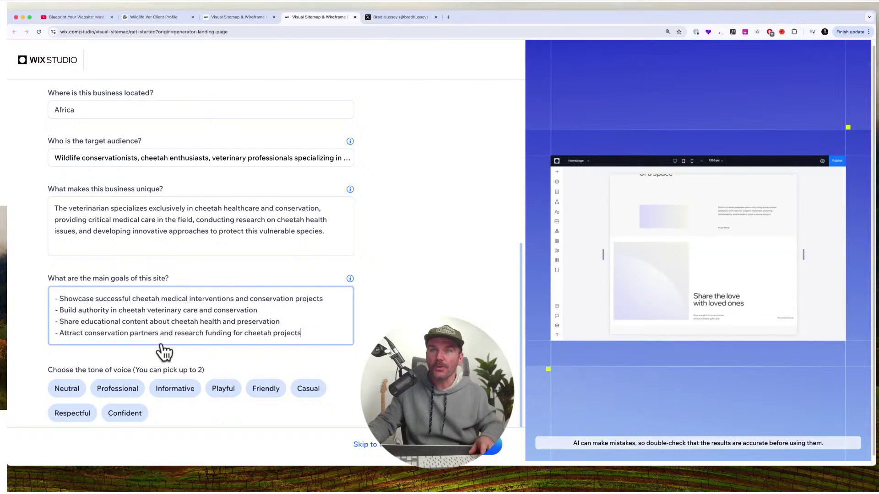
scroll(160, 351, "down", 2)
scroll(156, 354, "down", 1)
key("super+Tab")
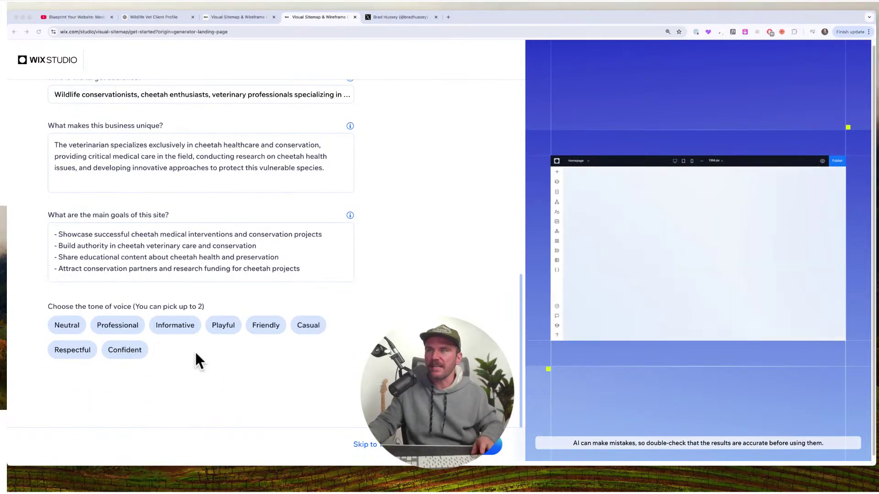
left_click(191, 341)
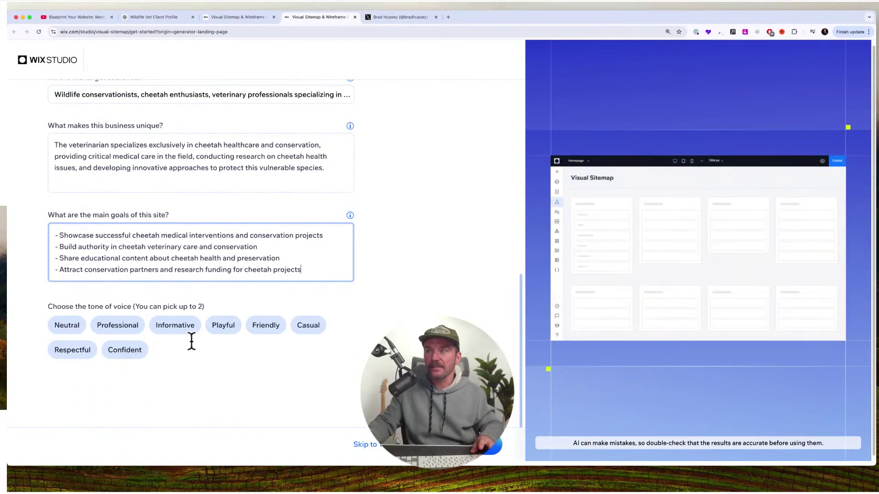
left_click(265, 326)
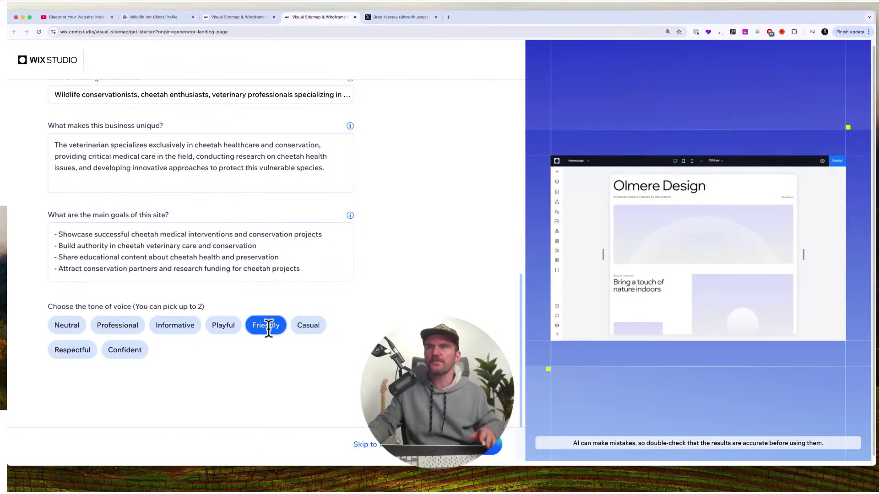
left_click(181, 337)
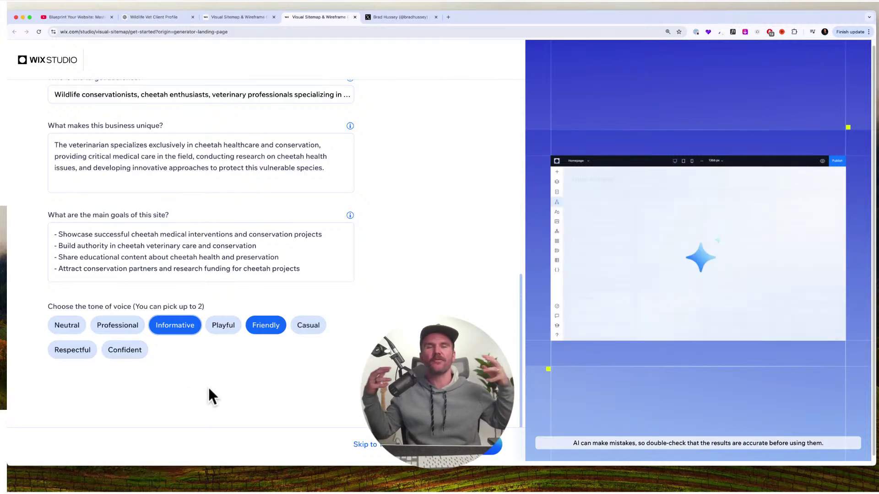
Review the completed brief and continue to the choice of site structure to generate.
scroll(196, 218, "up", 6)
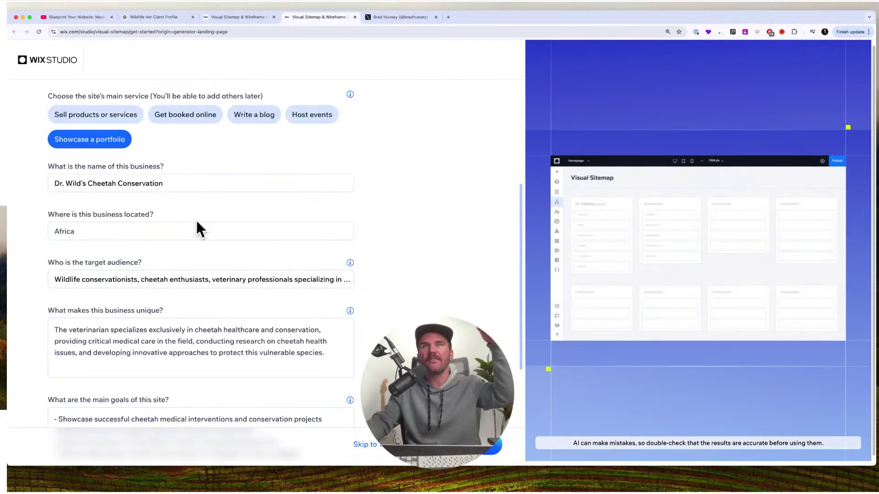
scroll(219, 285, "down", 6)
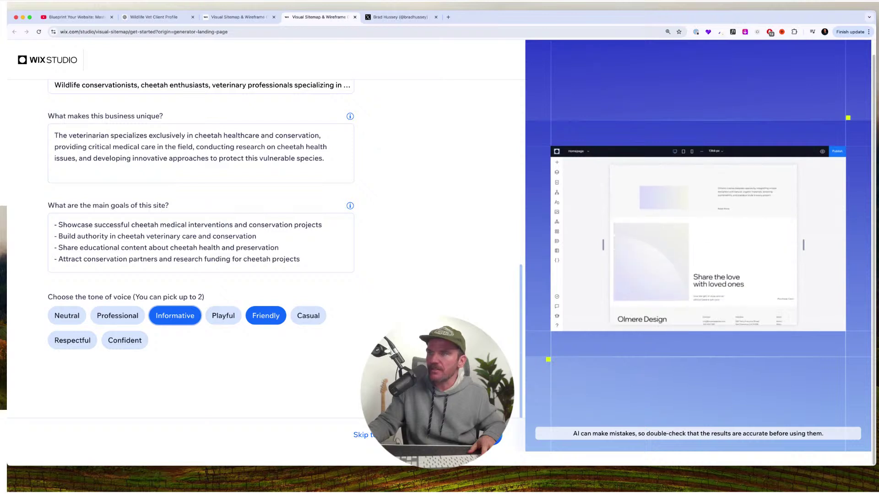
left_click(476, 435)
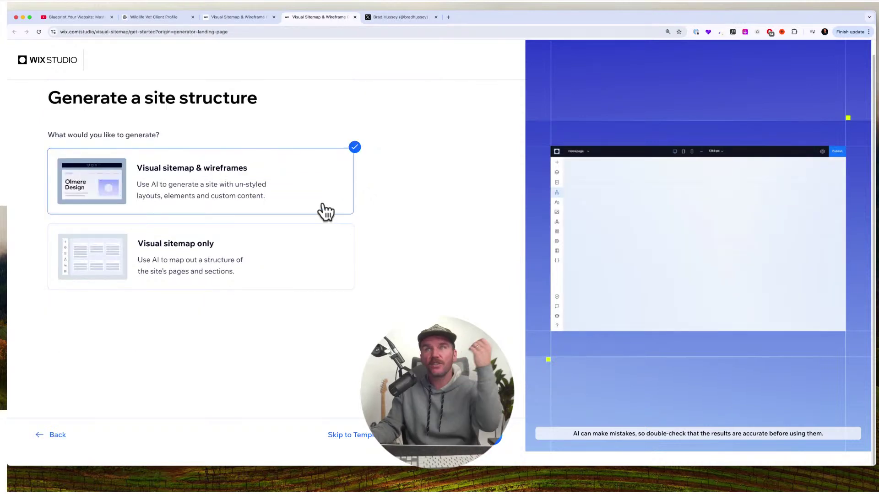
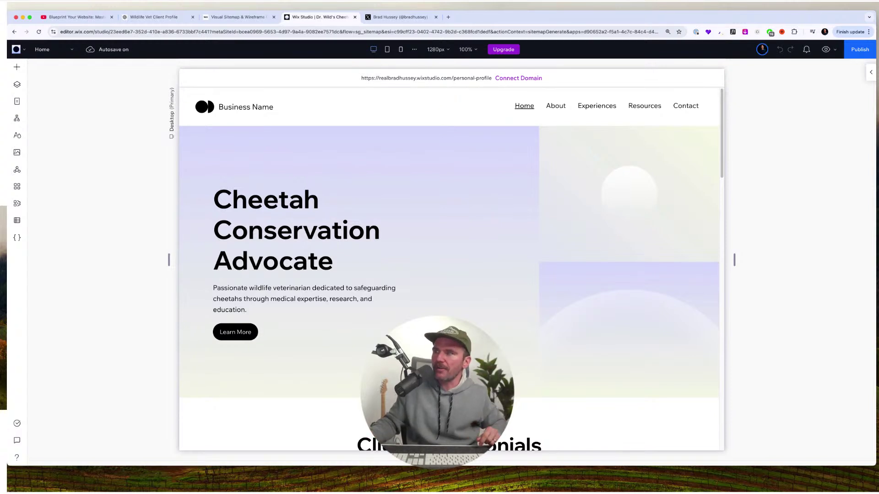
Examine the generated homepage wireframe from the hero through testimonials, conservation efforts, learning and contact sections, and check the list of site pages.
scroll(450, 273, "down", 1)
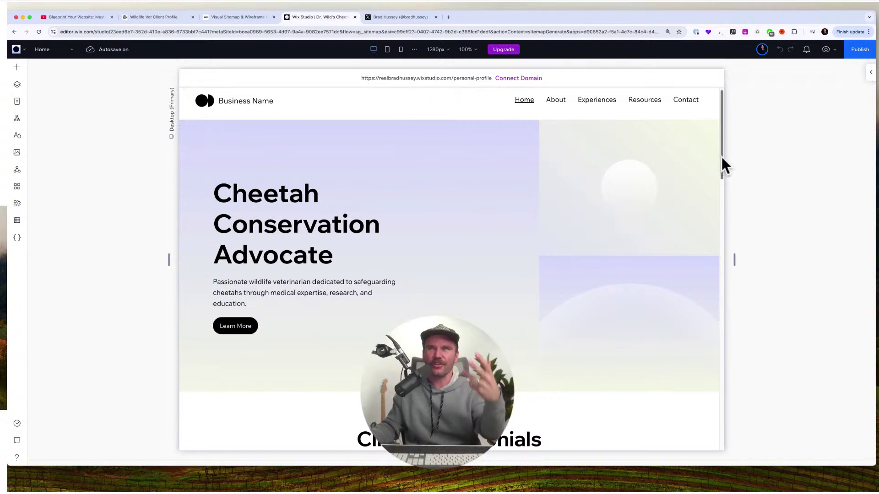
scroll(722, 139, "down", 2)
mouse_move(721, 138)
left_mouse_down()
mouse_move(722, 169)
mouse_move(727, 133)
left_mouse_up()
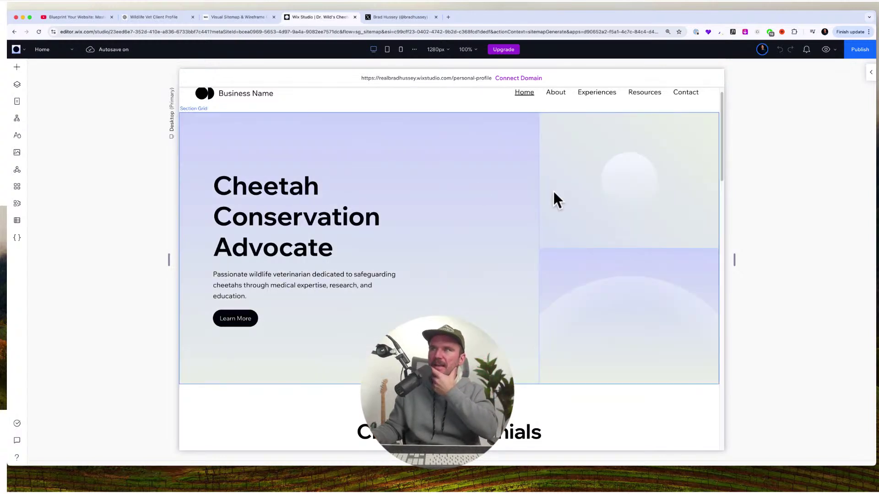
left_click(504, 189)
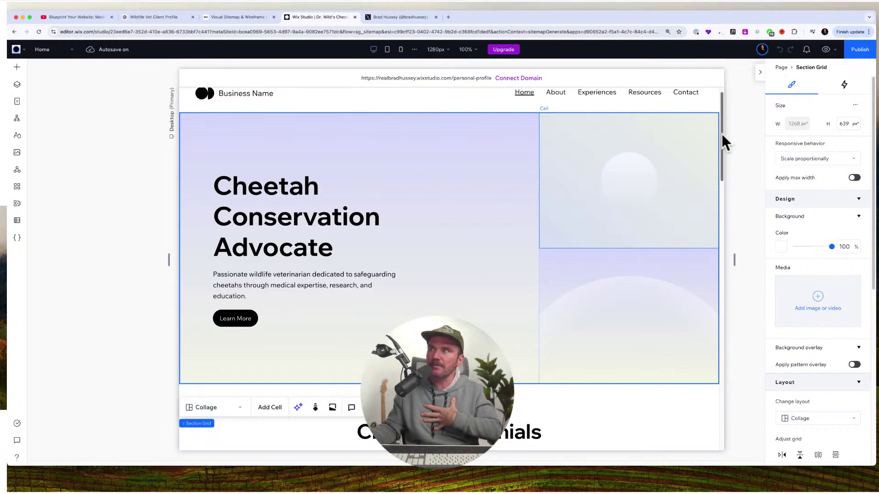
left_click_drag(721, 134, 725, 204)
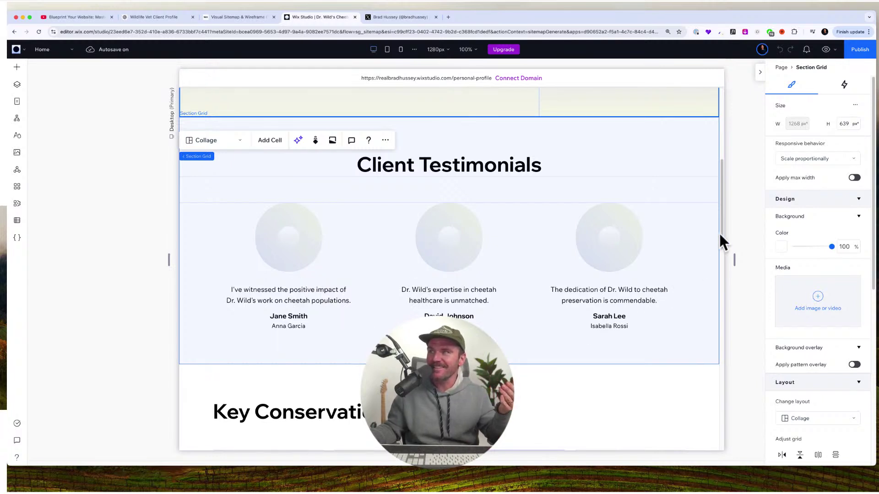
left_click_drag(719, 234, 723, 302)
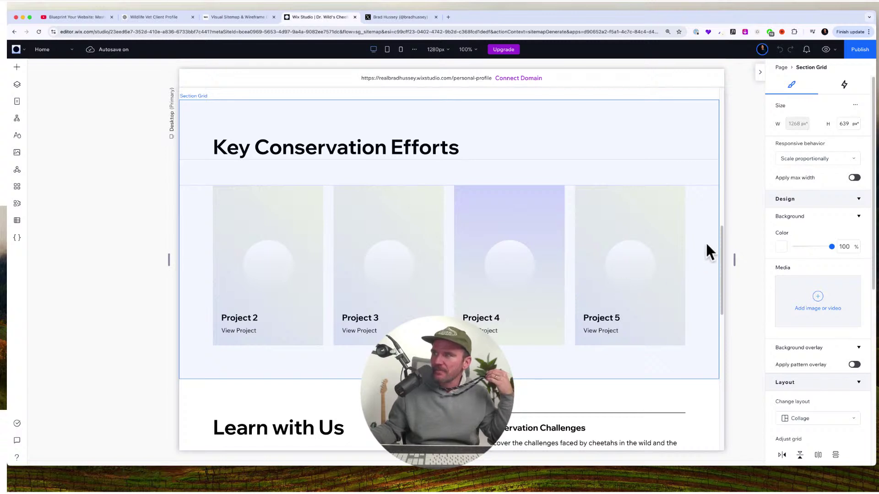
left_click_drag(722, 242, 720, 296)
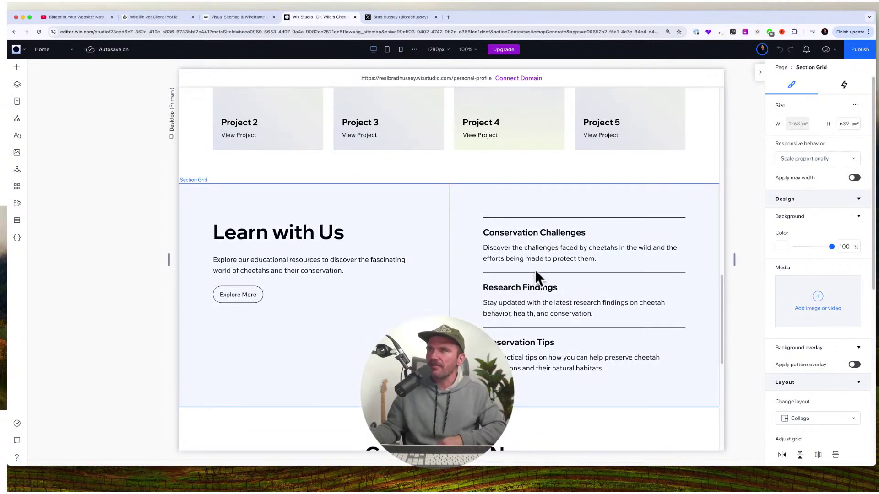
left_click_drag(722, 289, 722, 357)
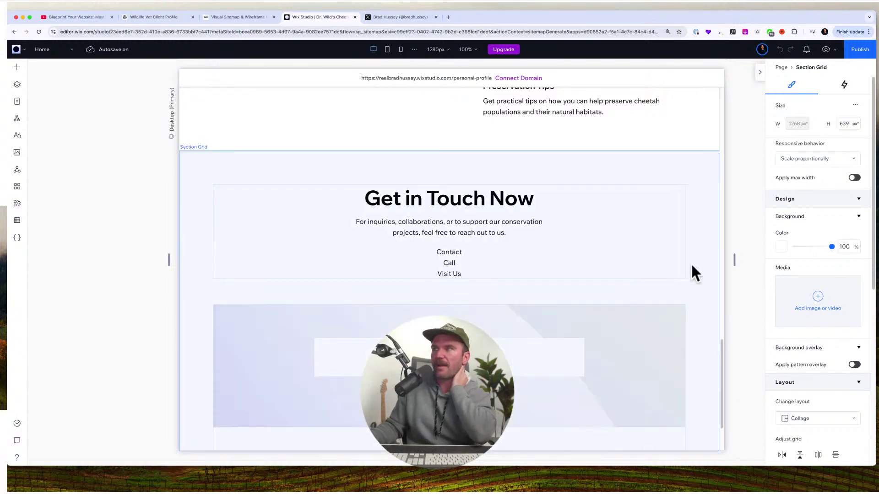
left_click_drag(721, 360, 722, 386)
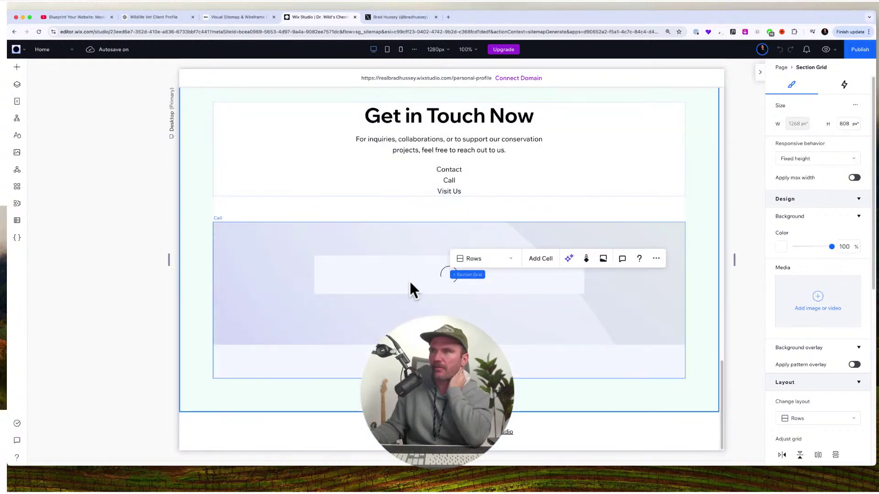
left_click(370, 281)
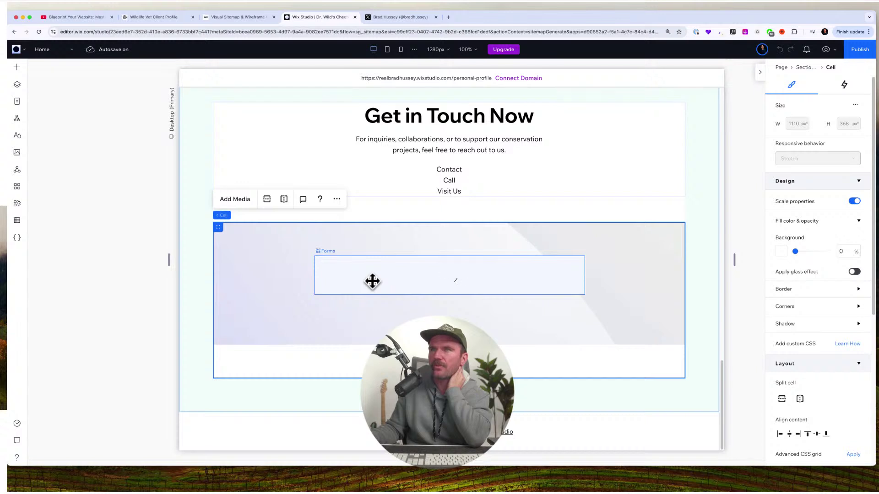
left_click(372, 281)
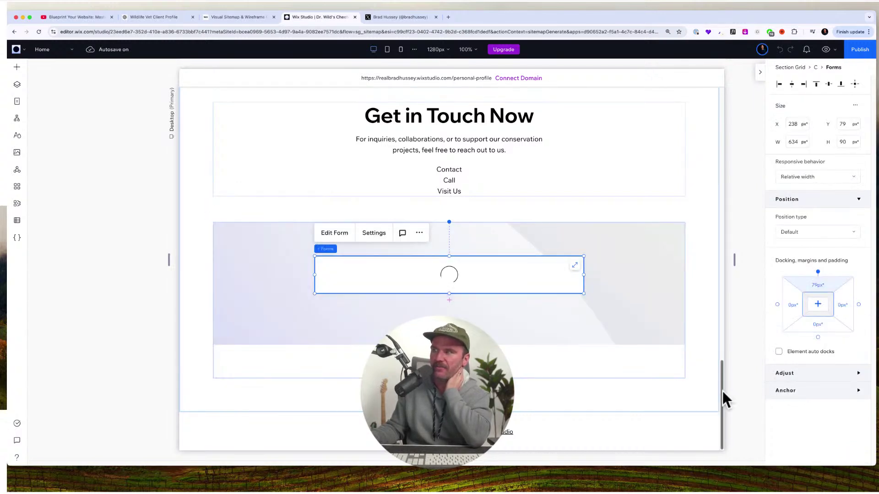
left_click_drag(722, 391, 726, 104)
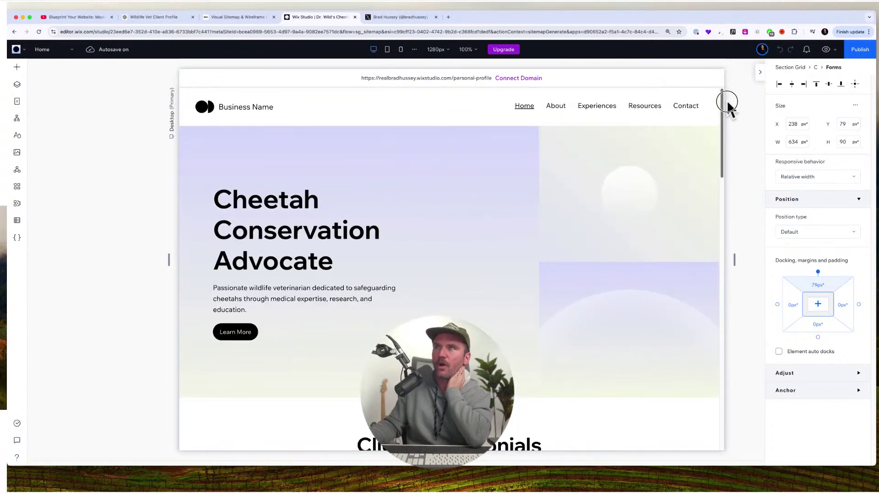
left_click(65, 51)
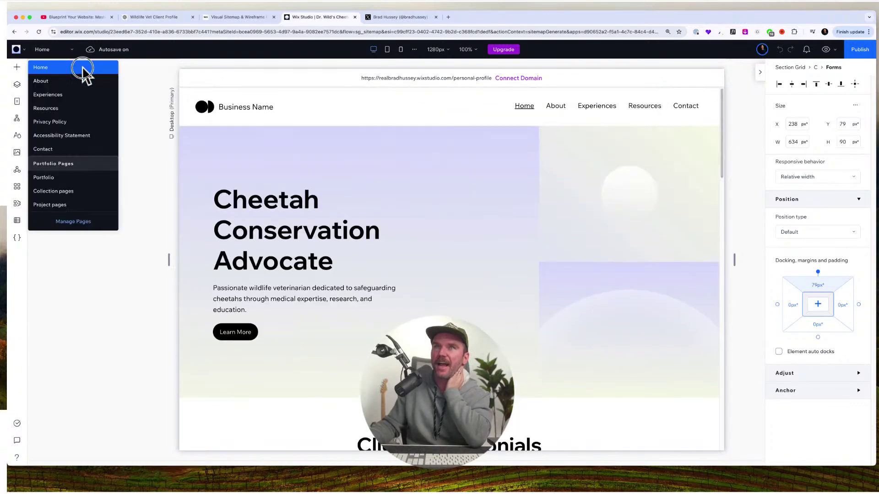
left_click(139, 92)
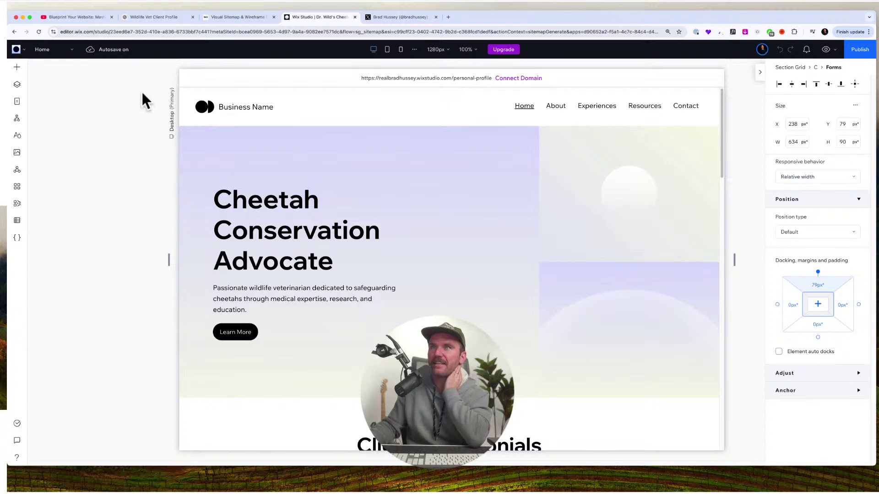
In the visual sitemap, move the Home page's "What People Are Saying" section below "Our Conservation Projects" and open the Home page's options.
left_click(17, 119)
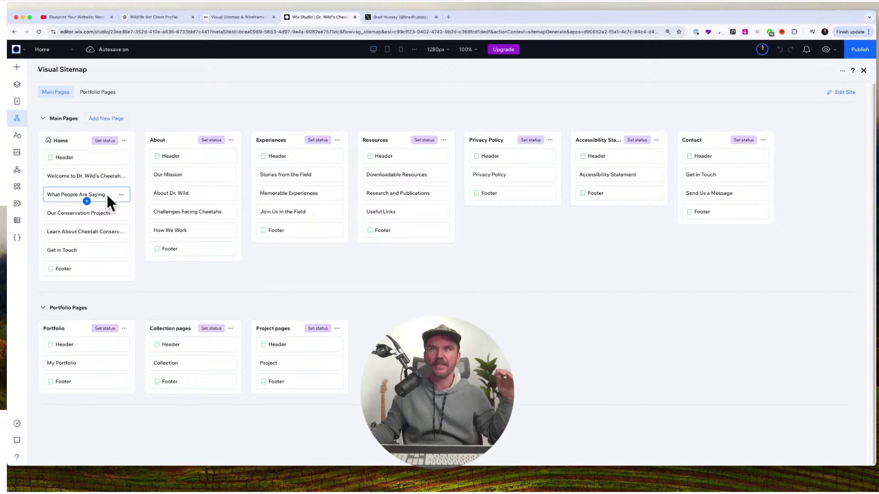
left_click_drag(107, 195, 108, 213)
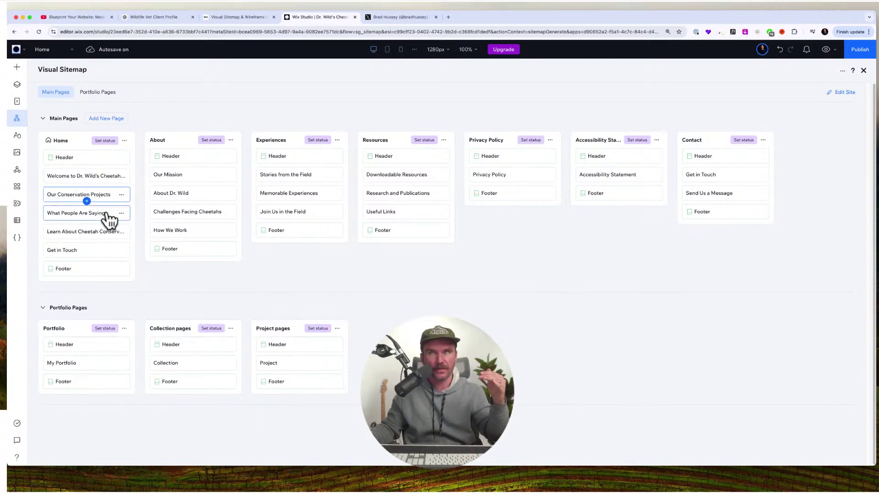
left_click(124, 141)
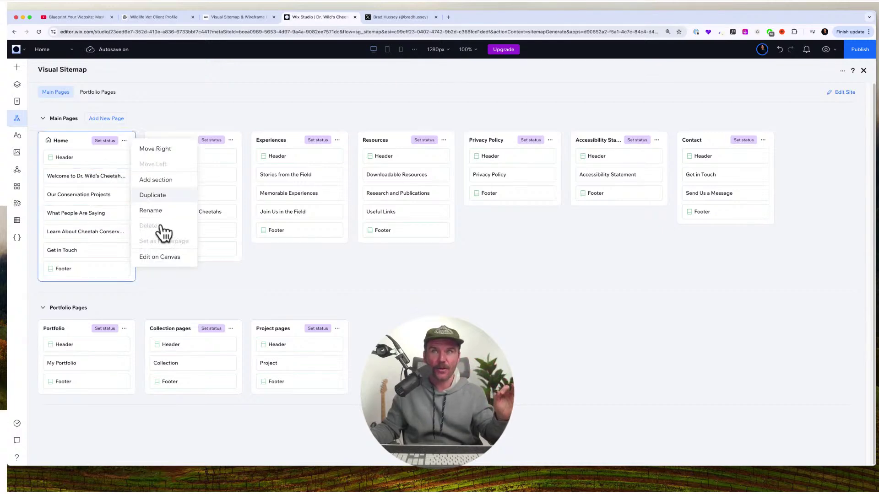
Open the Home page for editing on the canvas and review it from the hero through the Key Conservation Efforts section.
left_click(161, 260)
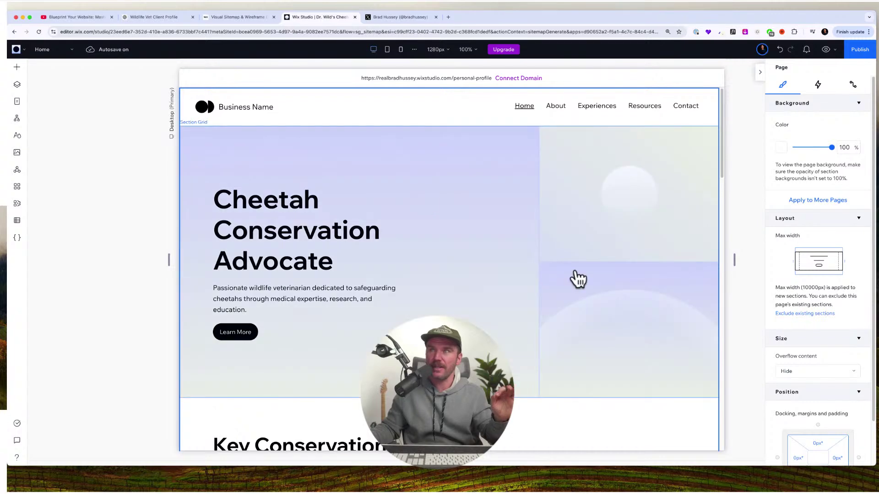
scroll(561, 278, "down", 3)
scroll(562, 278, "down", 3)
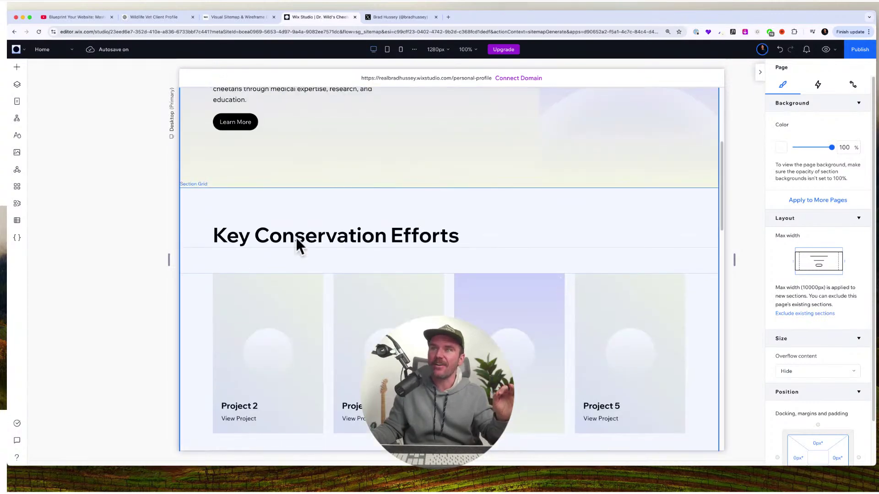
scroll(311, 233, "down", 2)
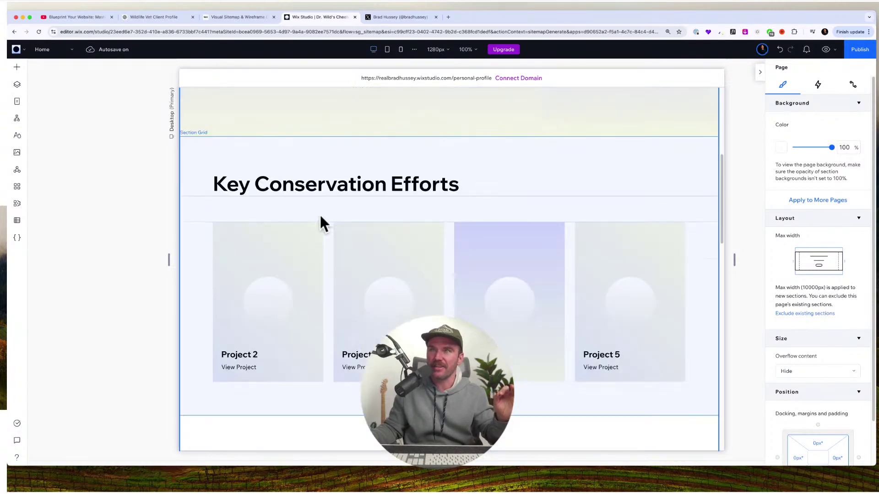
Locate the "What People Are Saying" section among the Home page's layers and inspect its placement and cells.
left_click(16, 85)
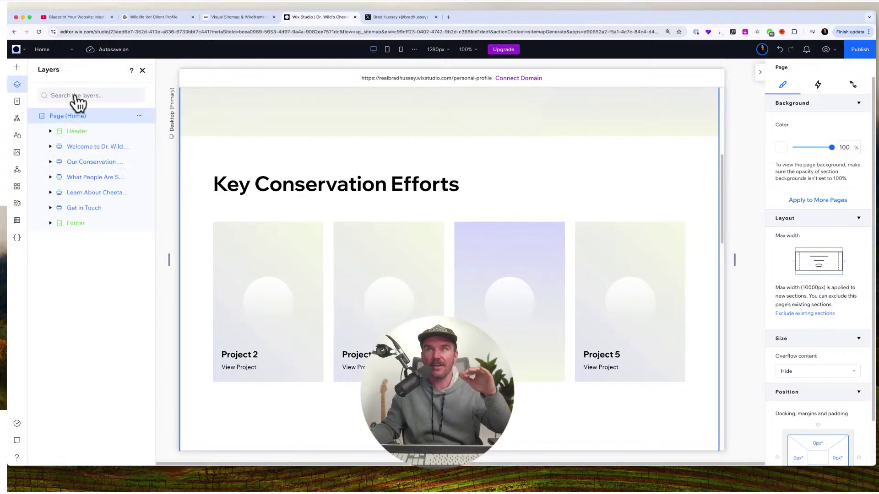
left_click(96, 177)
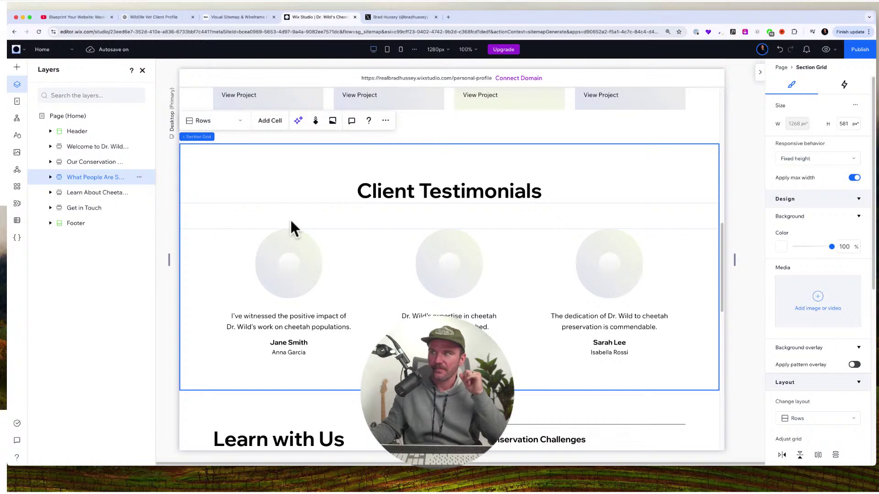
mouse_move(90, 176)
left_mouse_down()
mouse_move(95, 166)
mouse_move(96, 180)
left_mouse_up()
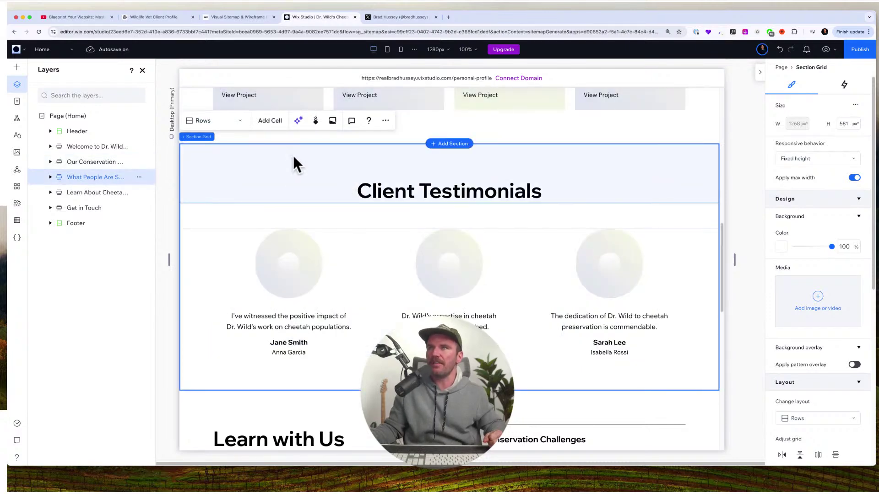
key("Escape")
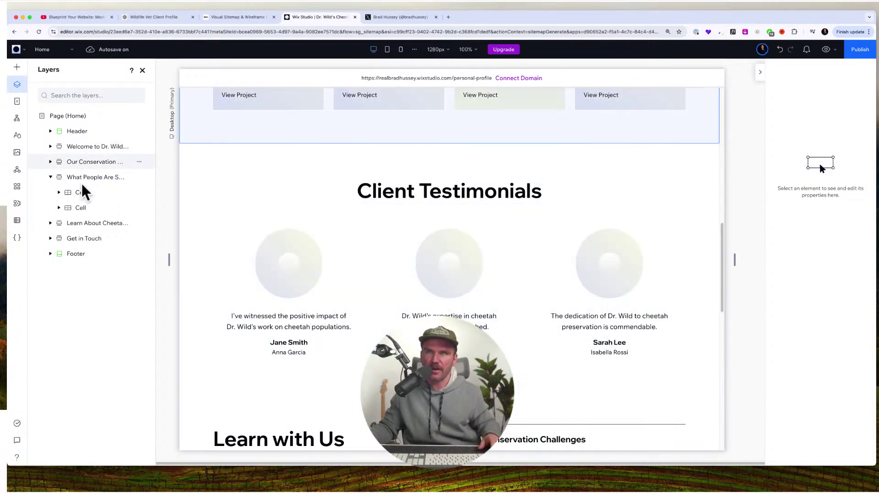
left_click(50, 177)
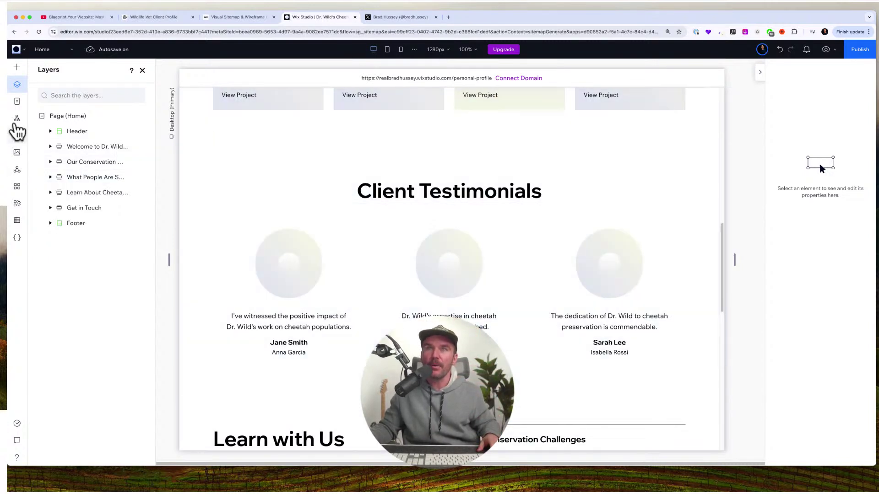
In the visual sitemap, mark Home as In progress, About and Experiences as To do, and Resources as Done.
left_click(16, 119)
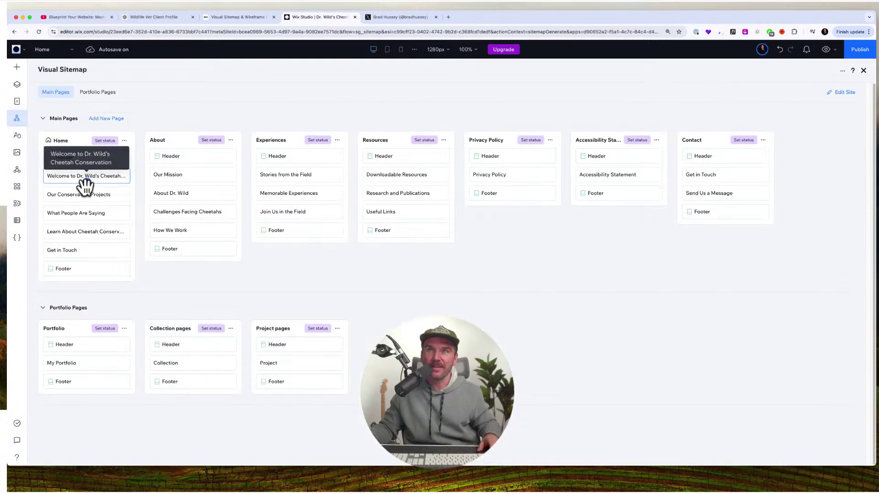
left_click(105, 141)
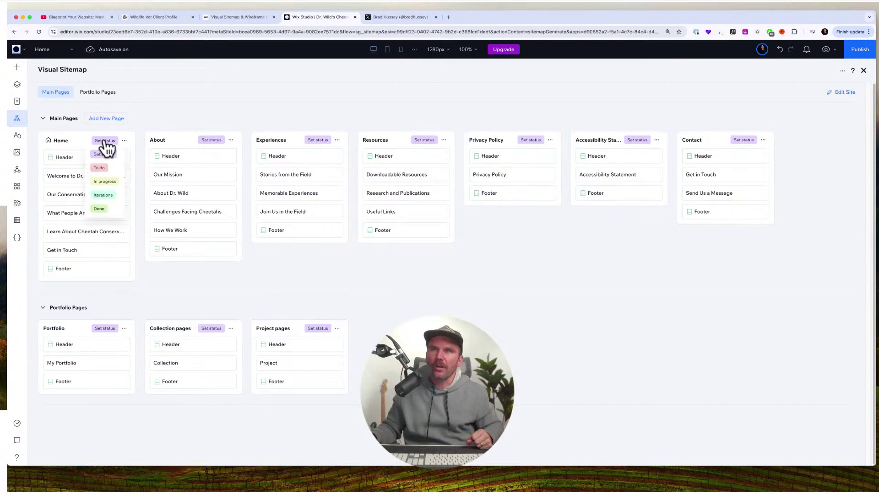
left_click(104, 182)
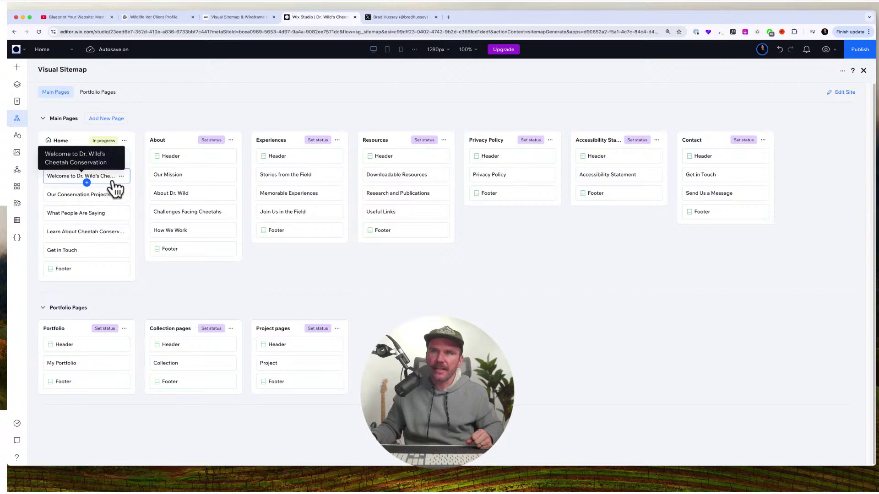
left_click(212, 141)
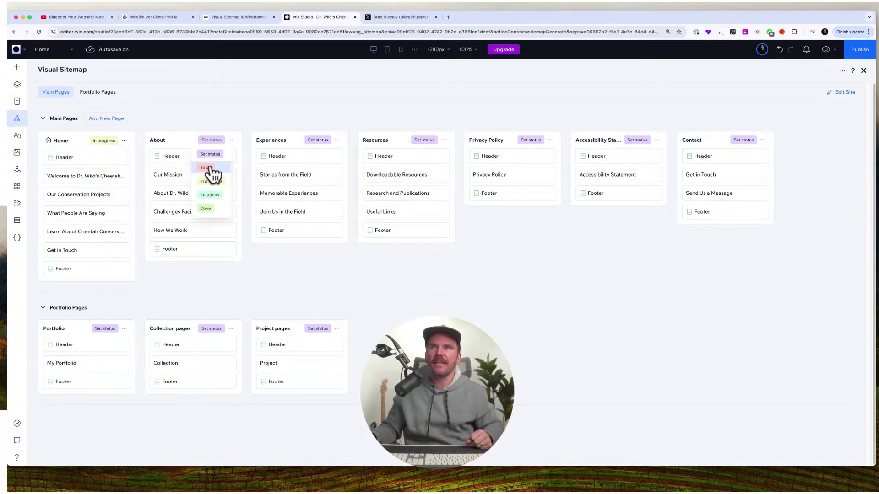
left_click(209, 169)
left_click(317, 141)
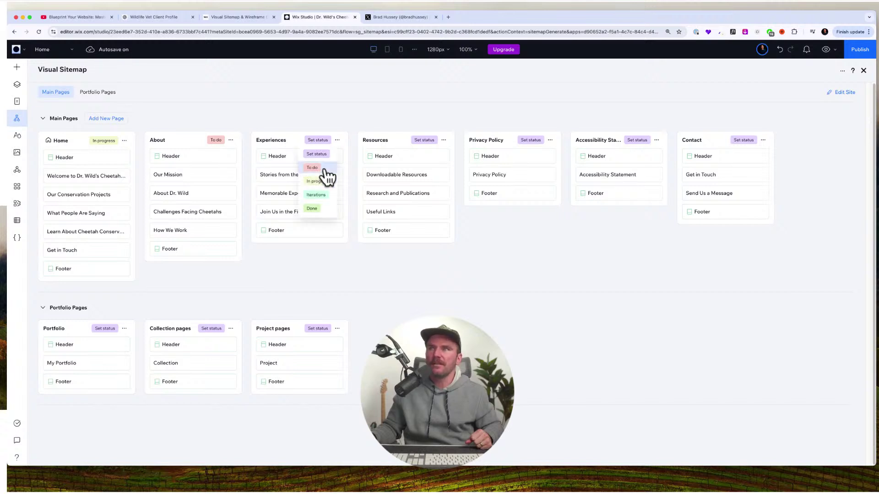
left_click(315, 168)
left_click(421, 141)
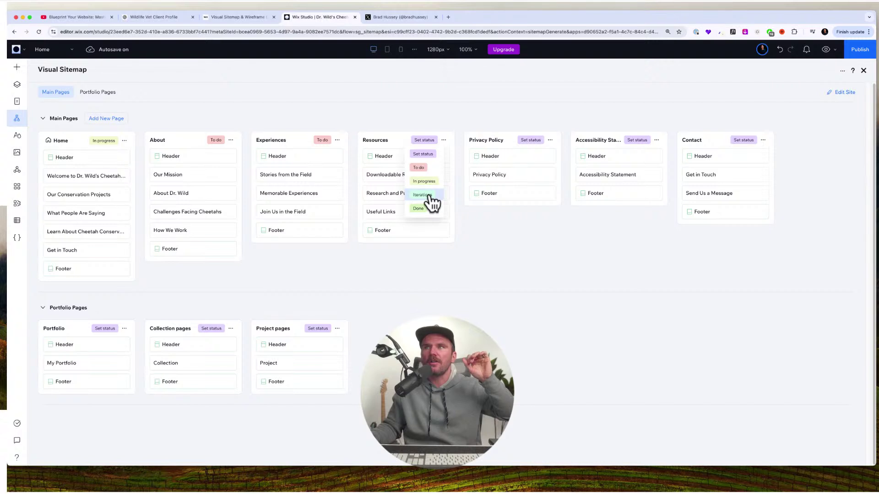
left_click(418, 209)
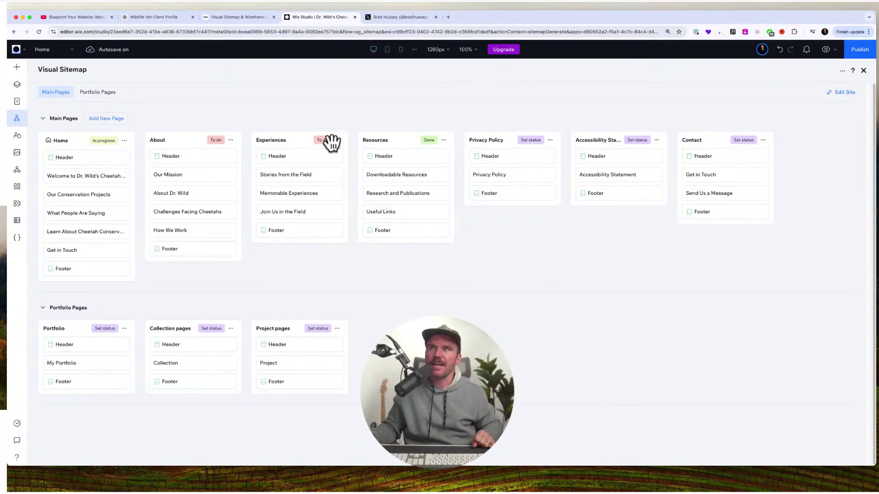
left_click(115, 141)
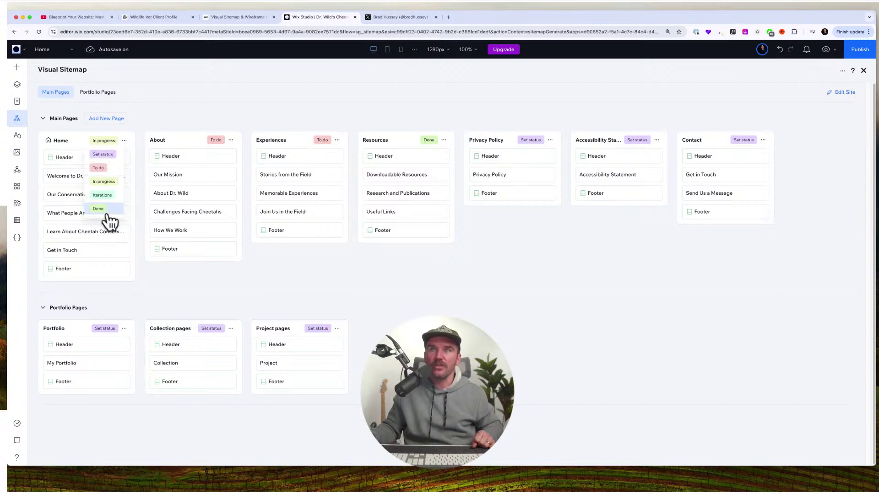
left_click(184, 127)
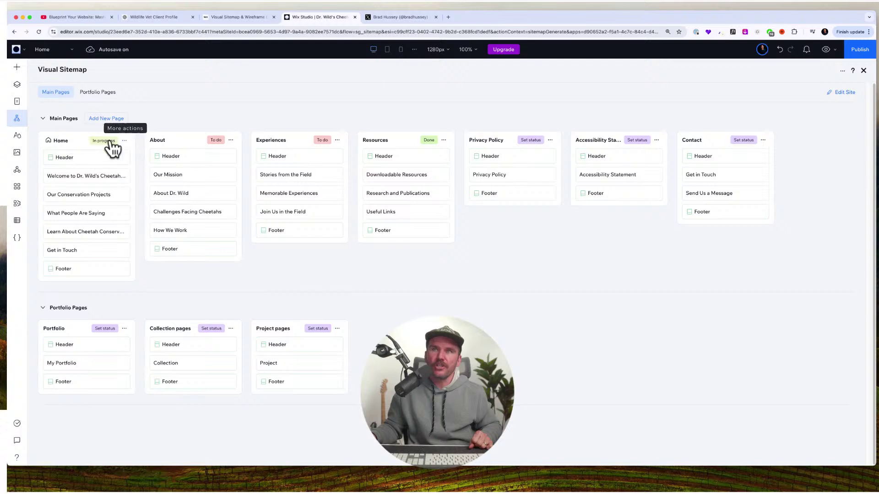
Add a Pro Gallery widget section to the Home page in the sitemap, with wireframe and content generation enabled.
left_click(124, 141)
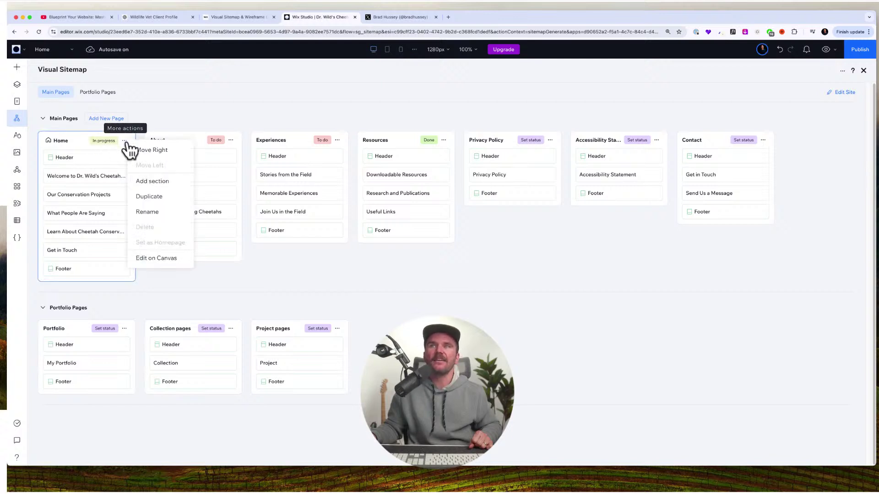
left_click(168, 183)
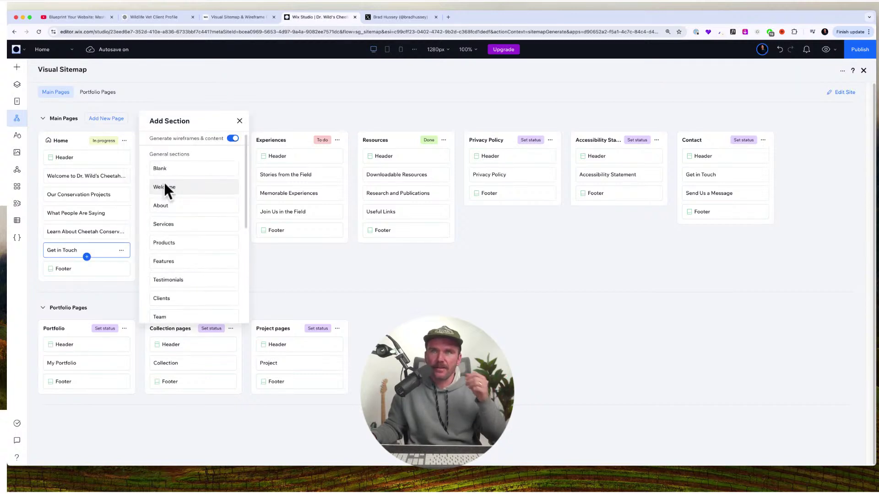
scroll(197, 212, "down", 3)
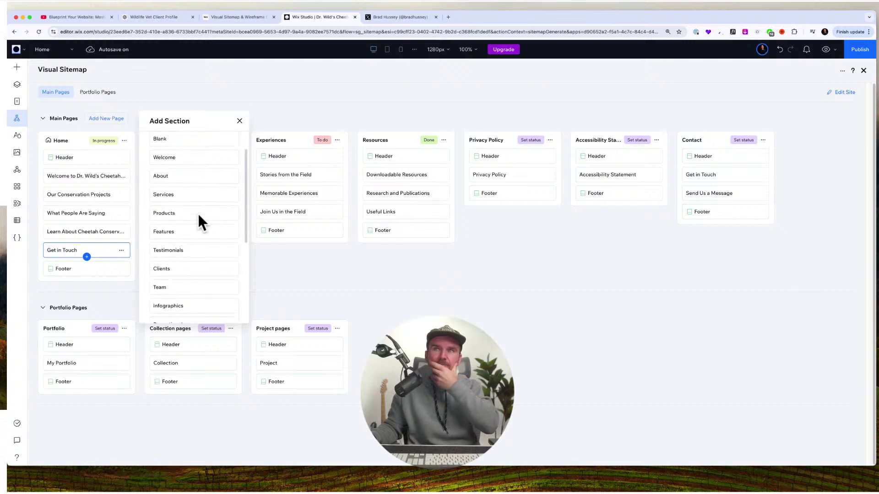
scroll(197, 212, "down", 8)
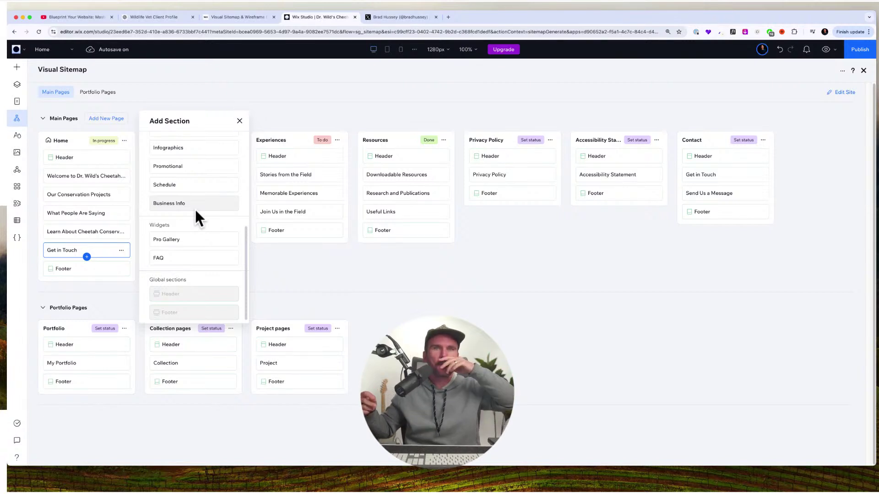
left_click(199, 243)
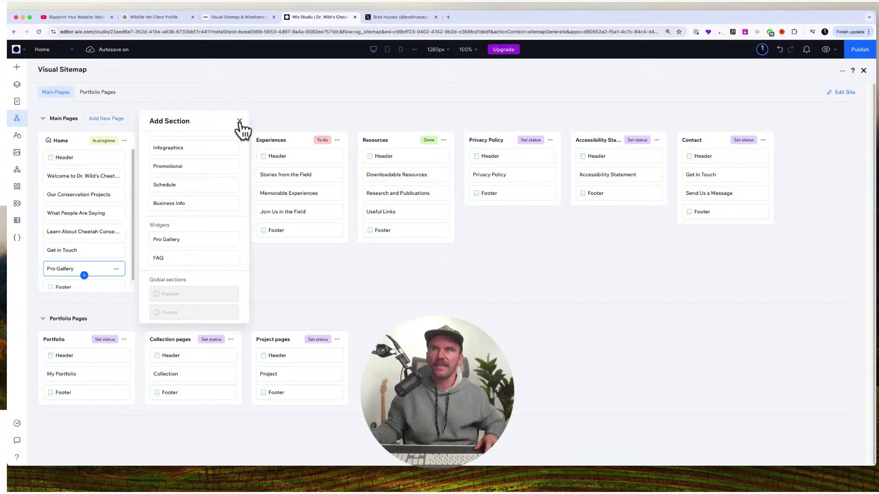
left_click(96, 267)
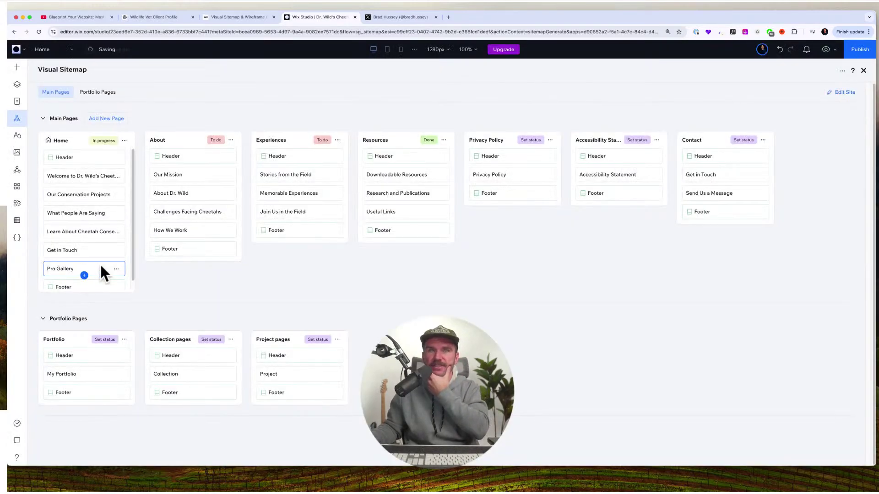
Try to move the Home page's Pro Gallery section directly above "Our Conservation Projects", and reload the editor.
left_click_drag(100, 262, 99, 191)
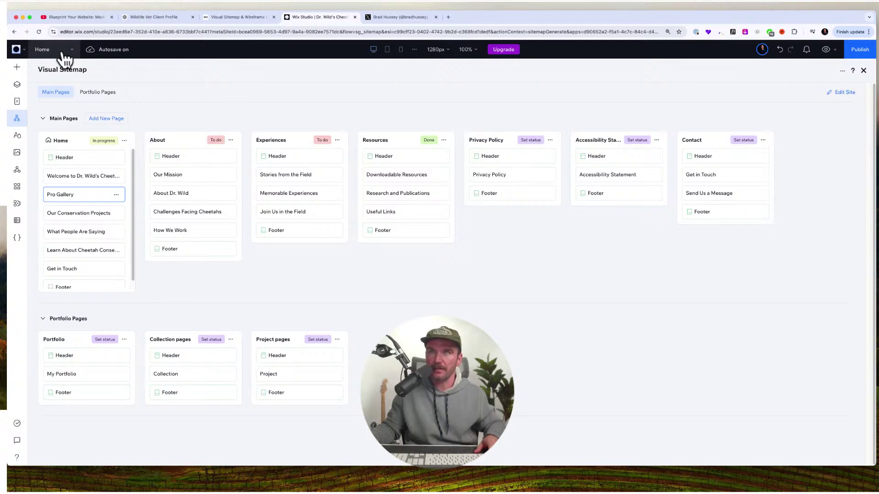
left_click(39, 32)
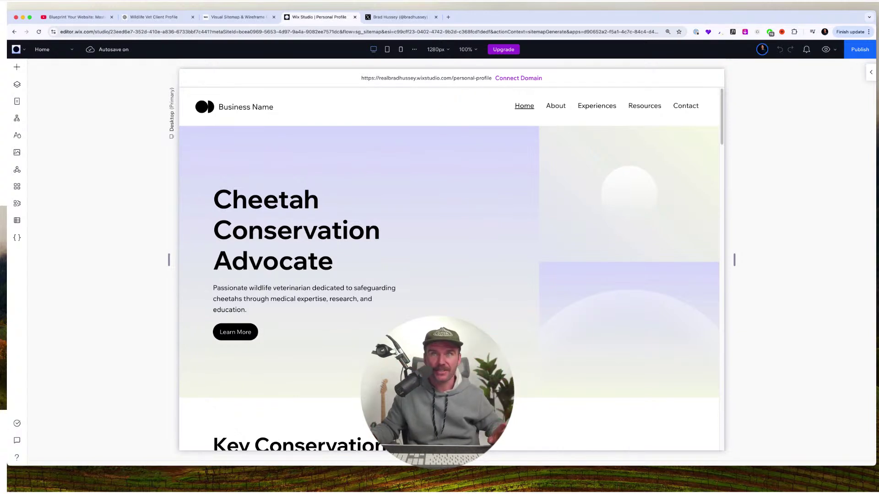
Check the list of site pages and review the homepage canvas down to the Key Conservation Efforts section.
left_click(17, 103)
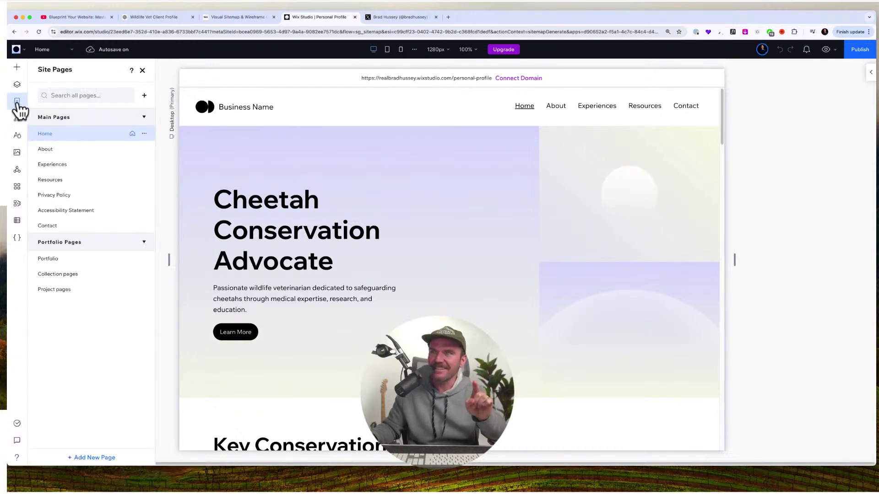
left_click(142, 70)
scroll(431, 219, "down", 5)
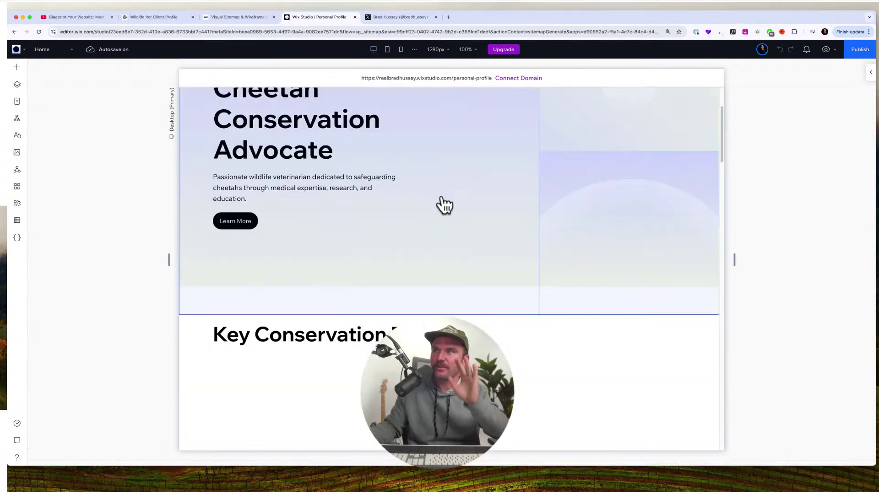
scroll(418, 205, "down", 2)
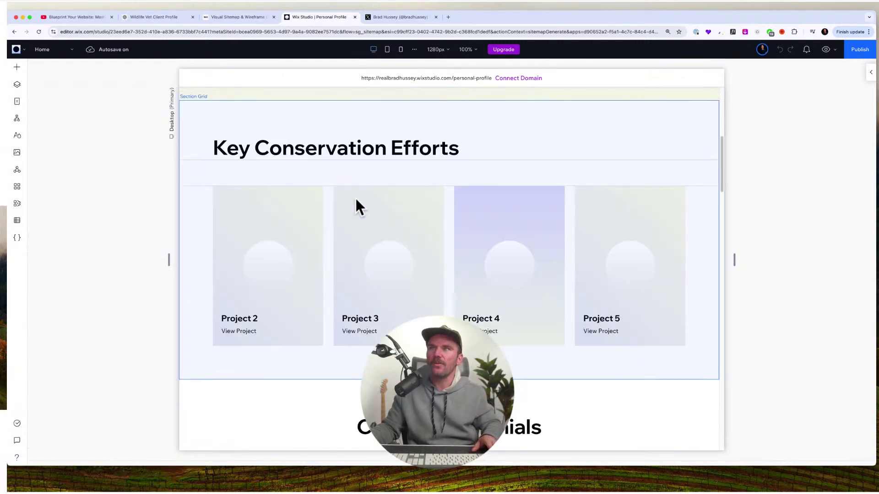
In the visual sitemap, move the Home page's Pro Gallery section between the welcome section and "Our Conservation Projects".
left_click(16, 120)
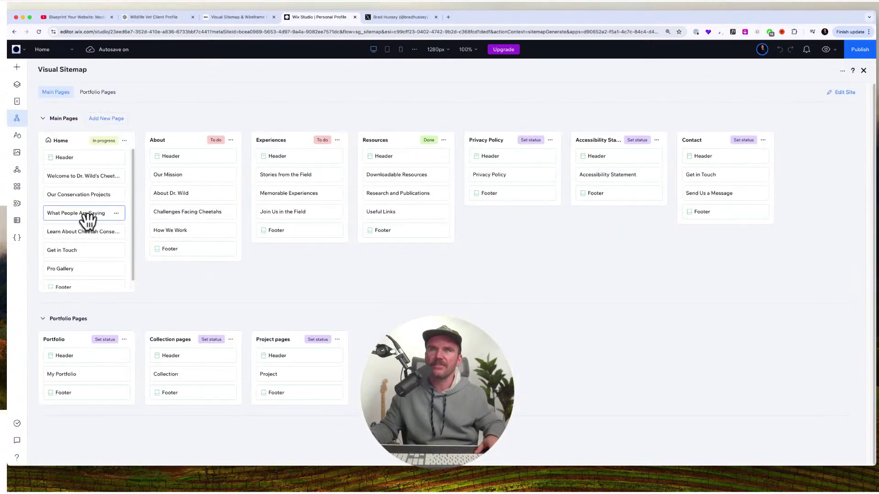
left_click_drag(96, 260, 88, 187)
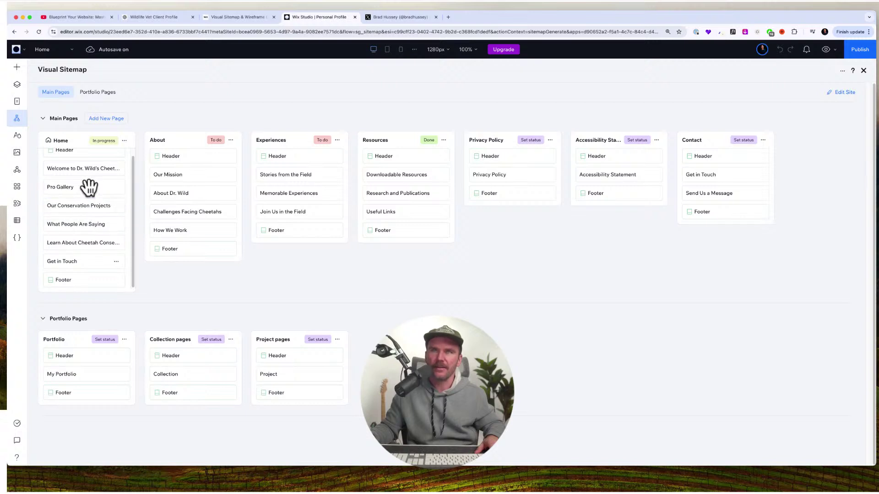
Open the Home page for editing on the canvas and examine the generated gallery section below the hero.
left_click(124, 141)
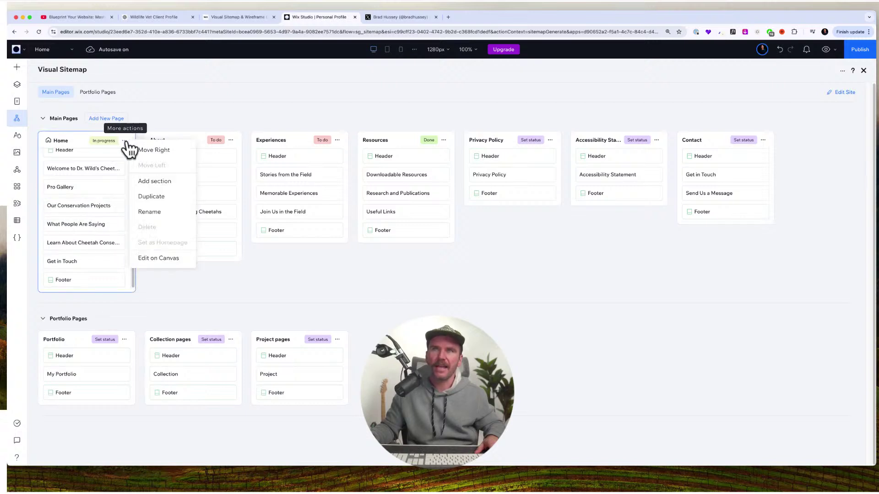
left_click(171, 256)
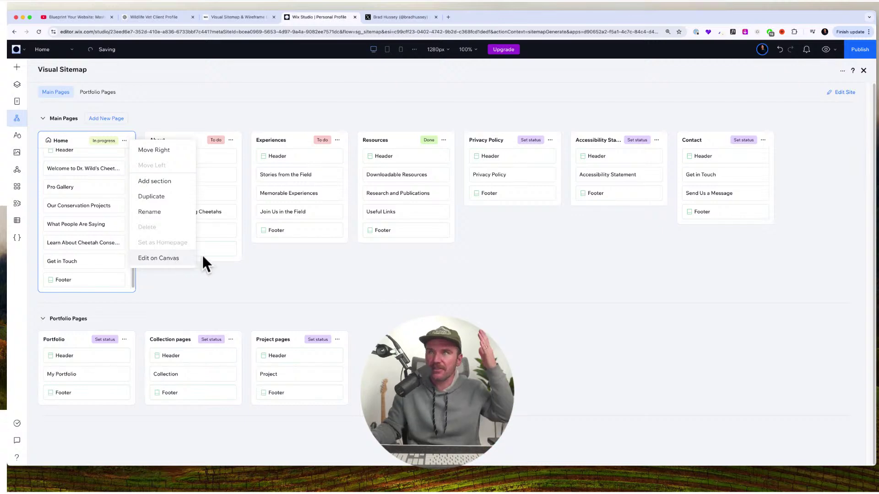
scroll(280, 295, "down", 10)
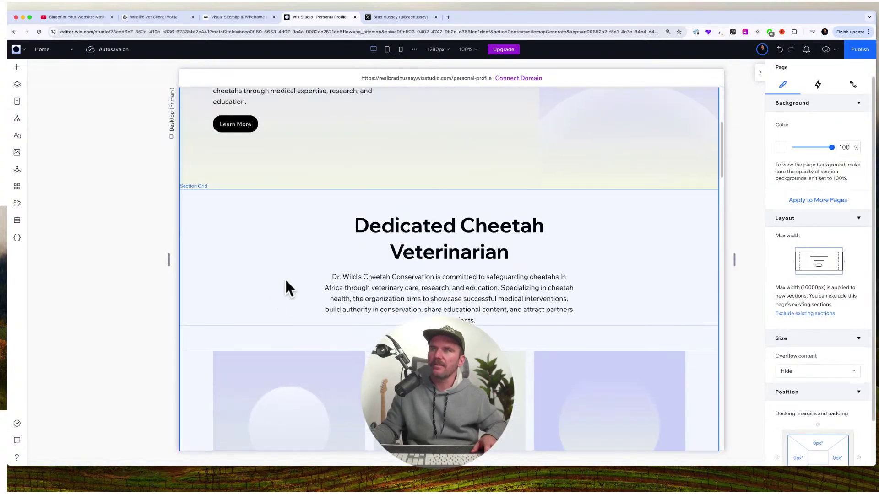
scroll(324, 225, "up", 4)
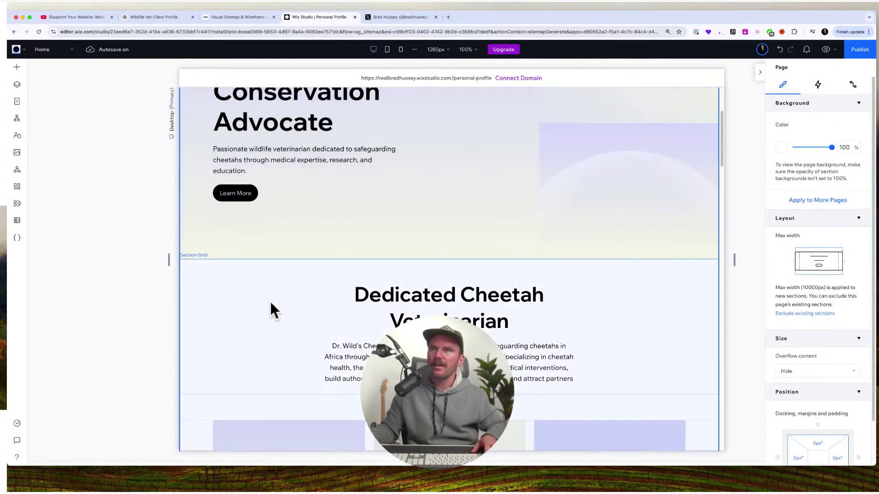
scroll(270, 302, "down", 4)
scroll(267, 320, "down", 5)
scroll(319, 269, "up", 6)
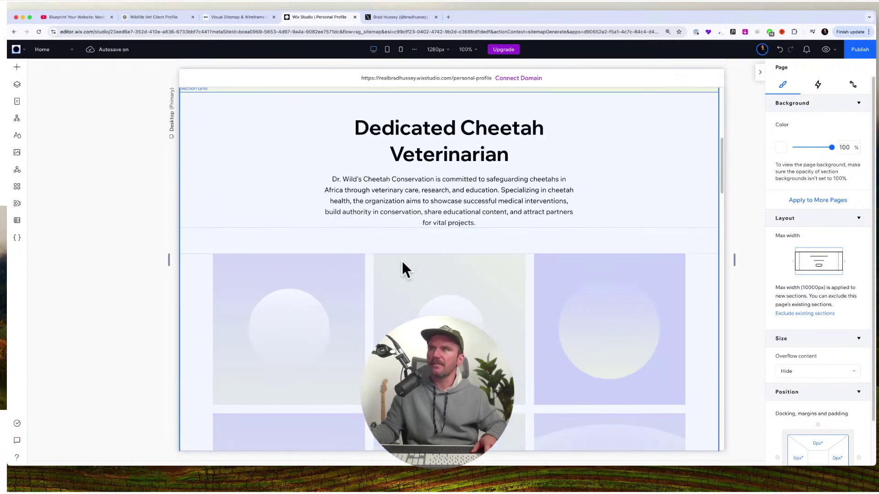
Select the Home page's gallery section and check its position among the sections in the page's layer structure.
left_click(328, 253)
scroll(419, 179, "up", 3)
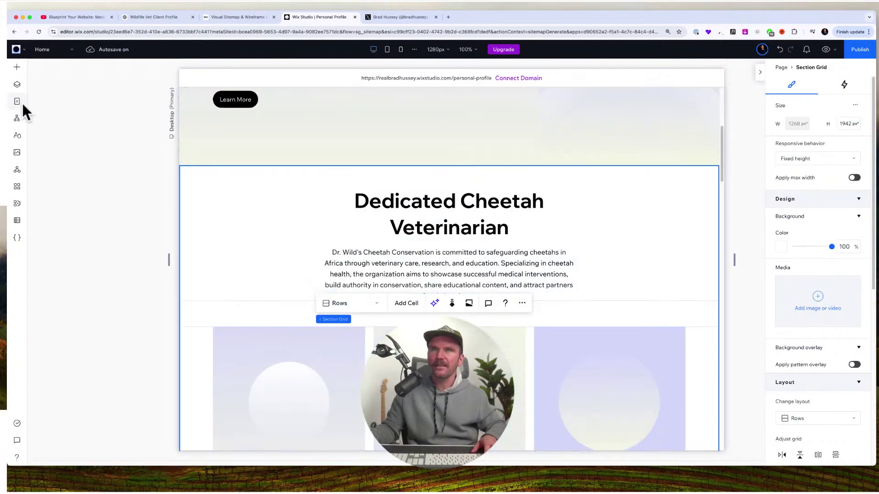
left_click(17, 85)
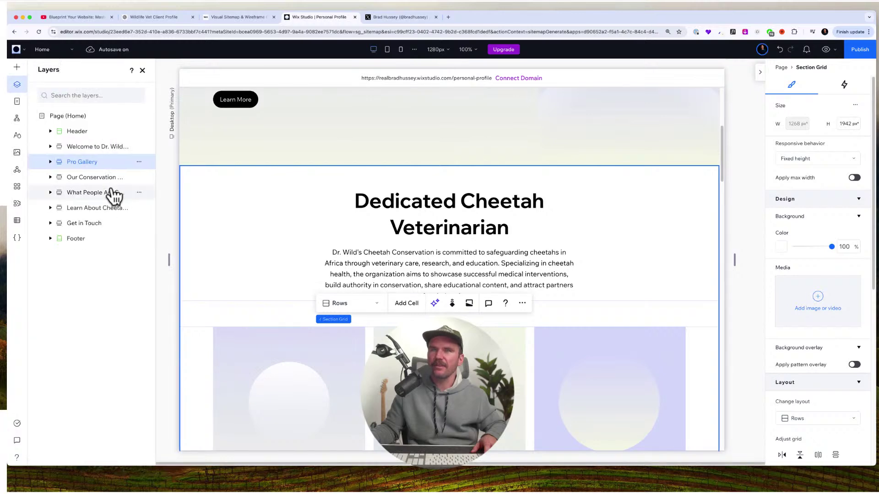
left_click(77, 163)
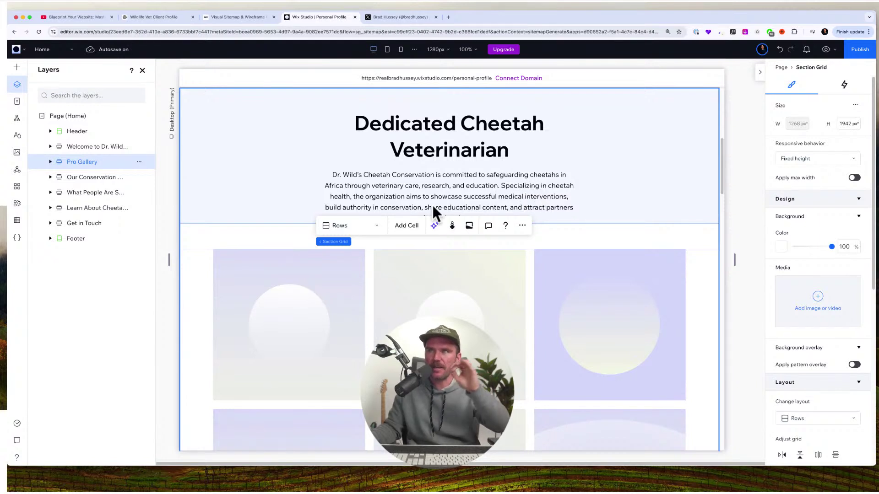
scroll(521, 197, "down", 1)
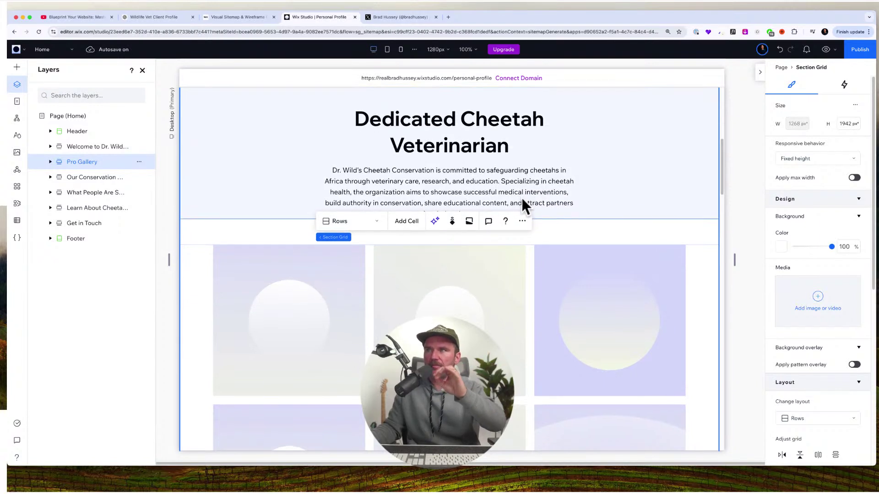
left_click(737, 207)
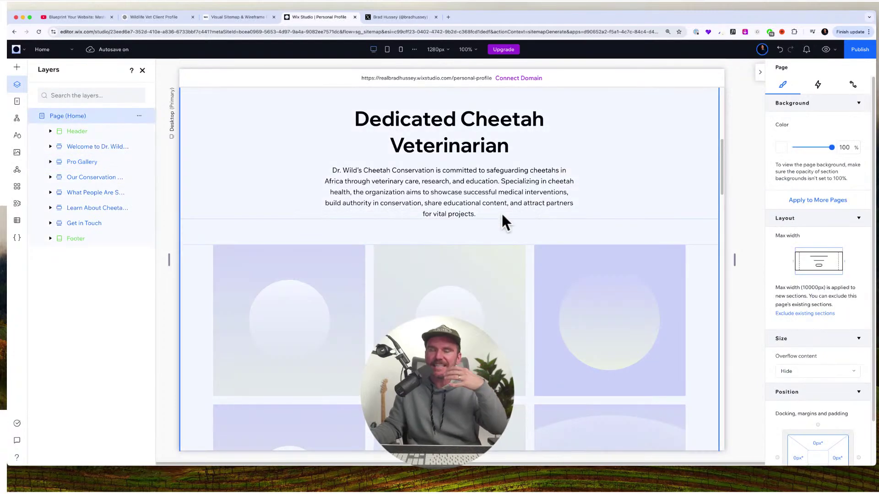
Examine the Home page canvas from the gallery grid down to the "Get in Touch Now" section.
scroll(497, 229, "down", 1)
scroll(297, 229, "down", 5)
left_click(296, 232)
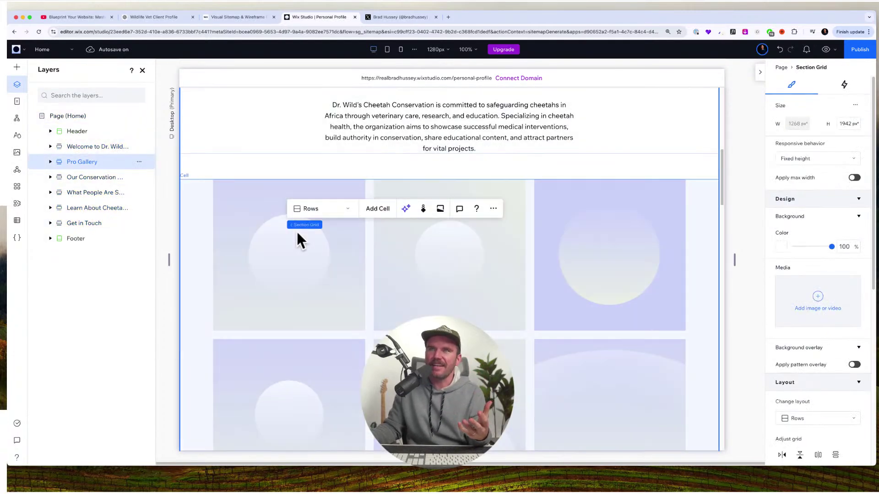
left_click(303, 271)
scroll(299, 307, "down", 10)
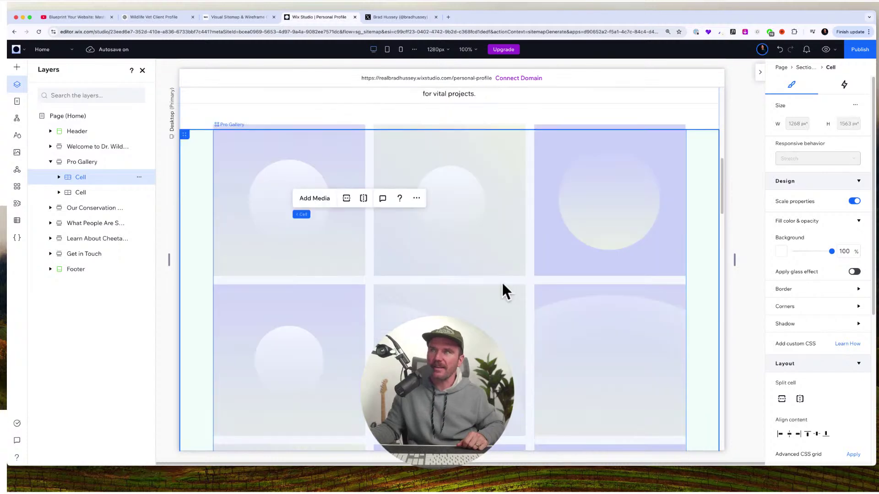
scroll(321, 186, "down", 4)
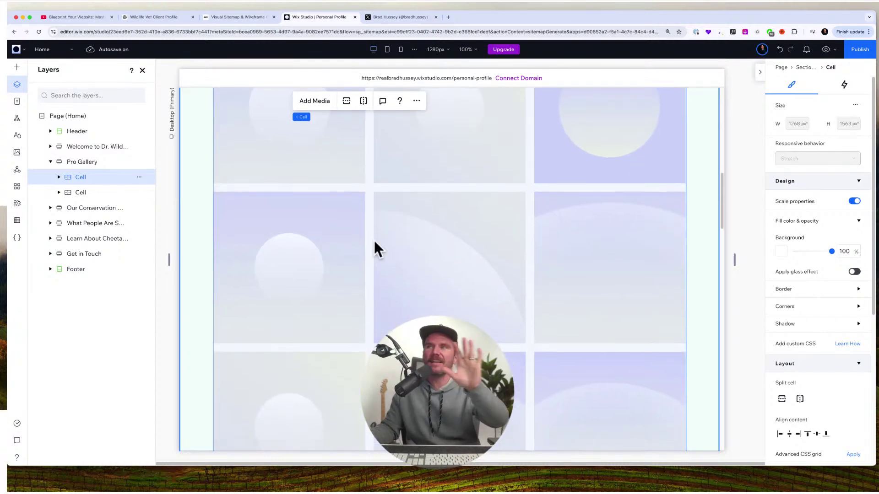
scroll(535, 278, "down", 10)
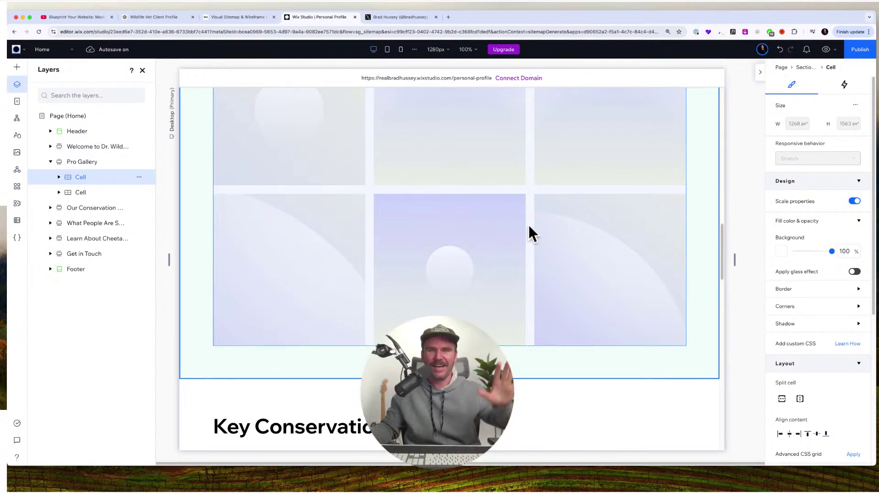
scroll(545, 256, "up", 10)
scroll(548, 265, "up", 5)
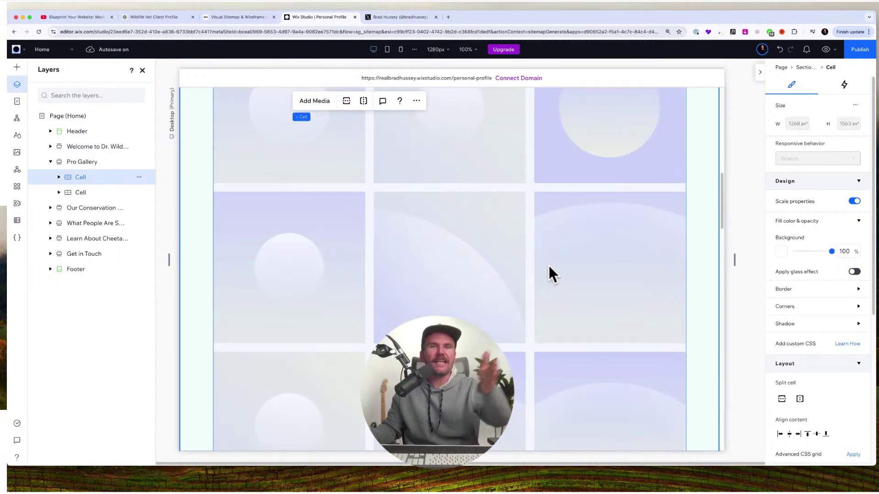
scroll(487, 254, "up", 3)
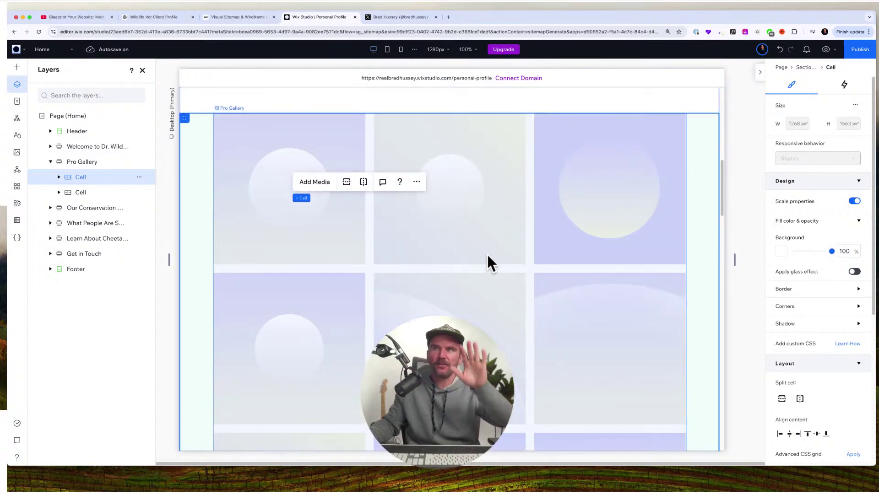
scroll(543, 252, "down", 5)
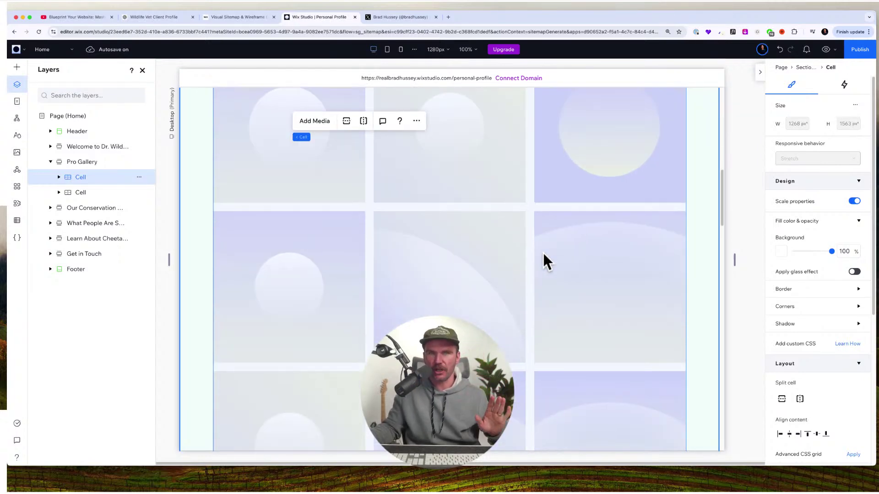
scroll(543, 253, "down", 10)
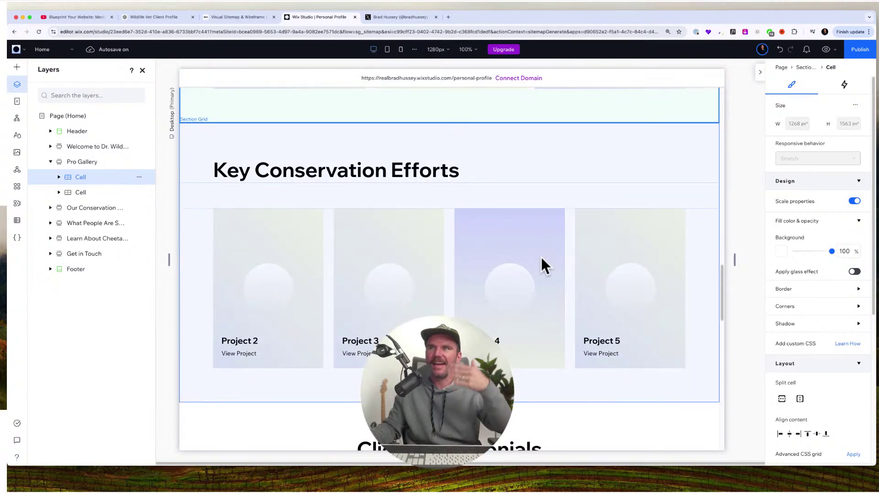
scroll(541, 257, "down", 10)
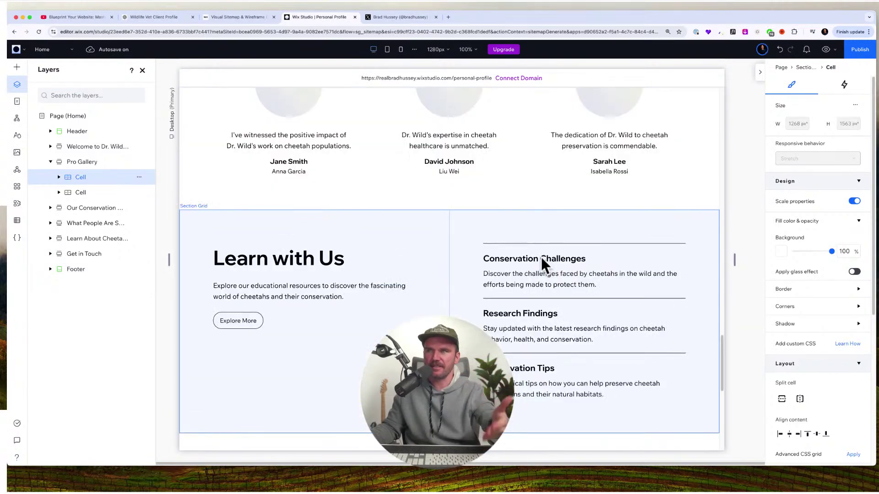
scroll(540, 257, "down", 4)
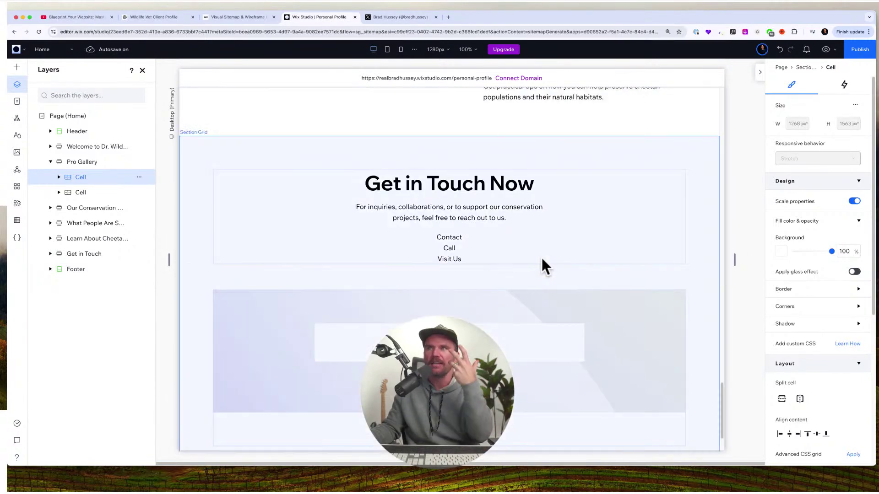
scroll(542, 258, "up", 6)
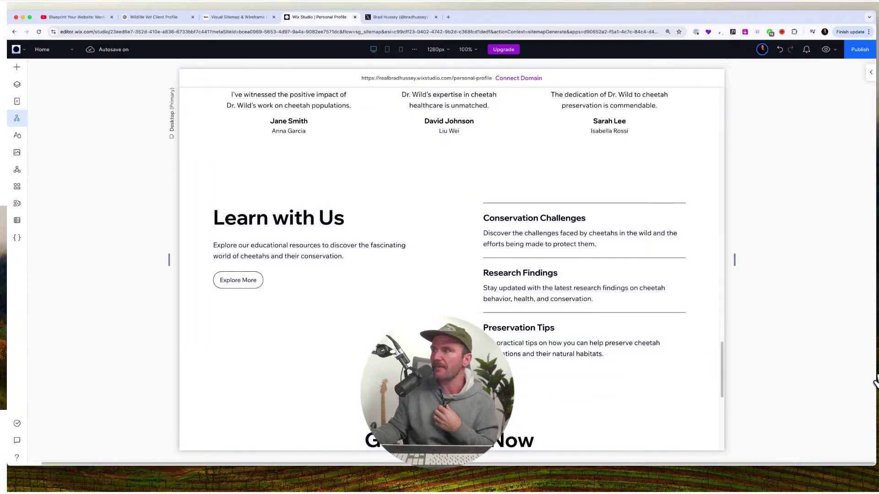
Return to the visual sitemap and review the Home page's actions and the options for adding a new page.
left_click(17, 118)
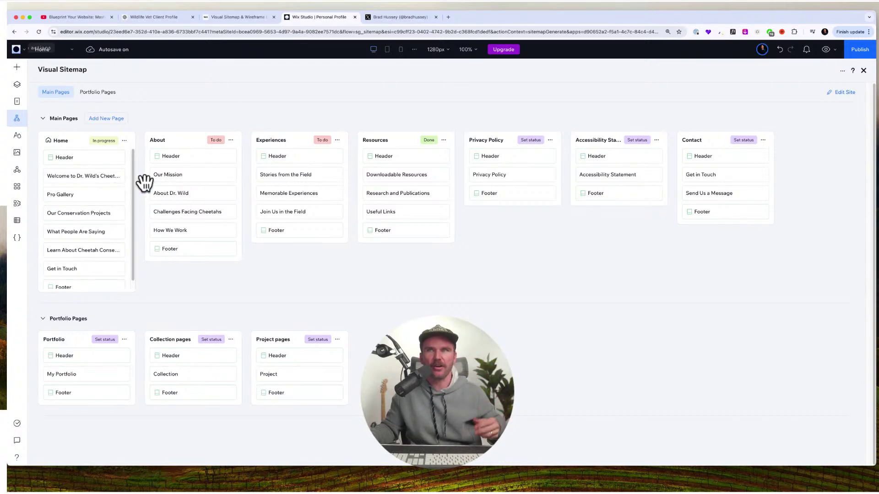
left_click(124, 141)
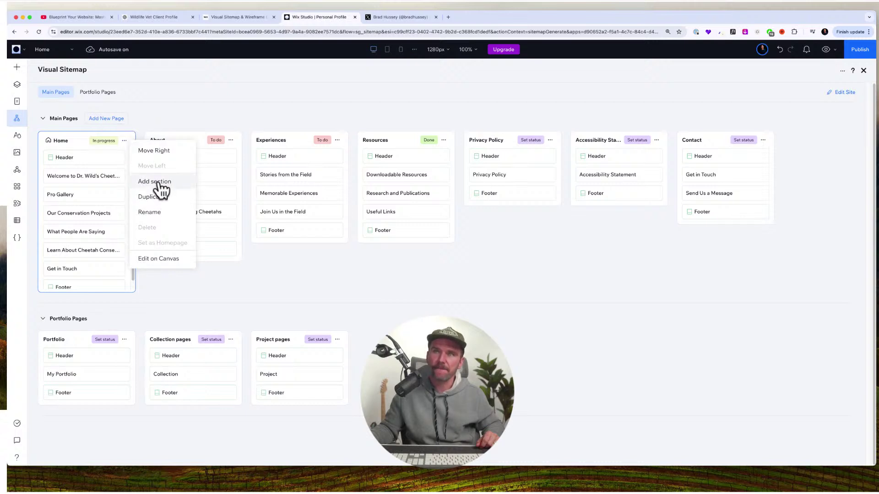
left_click(280, 250)
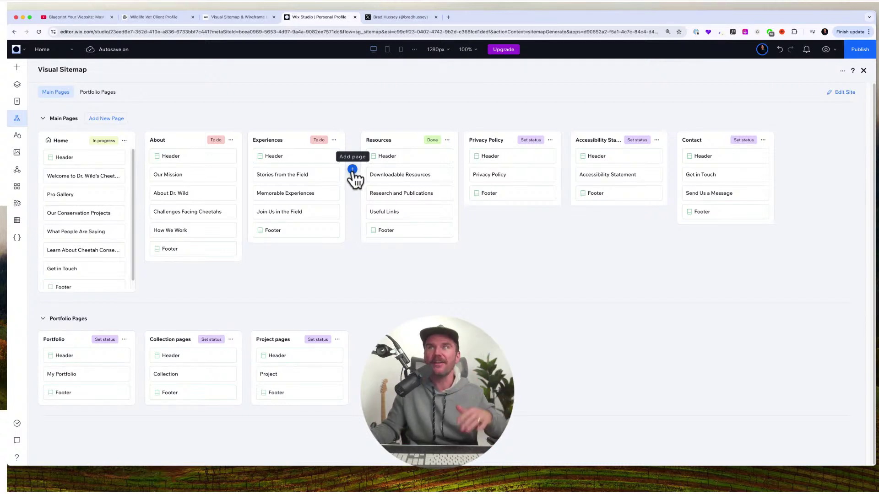
left_click(102, 118)
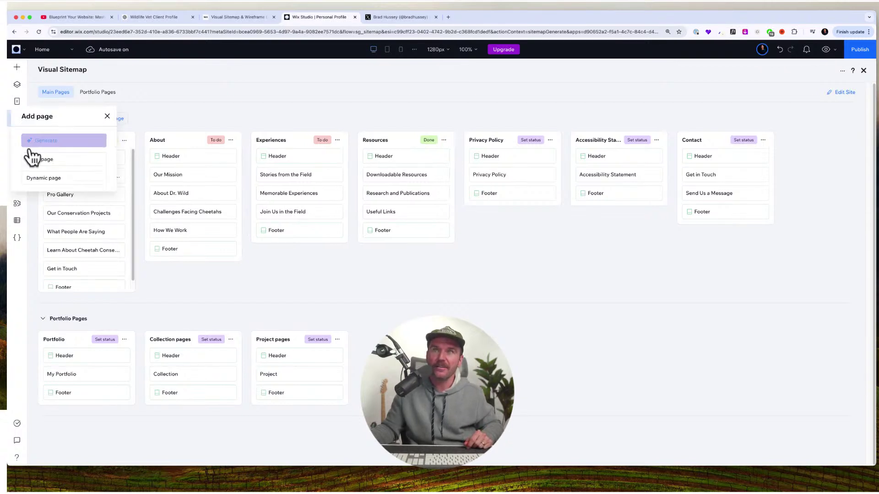
left_click(107, 116)
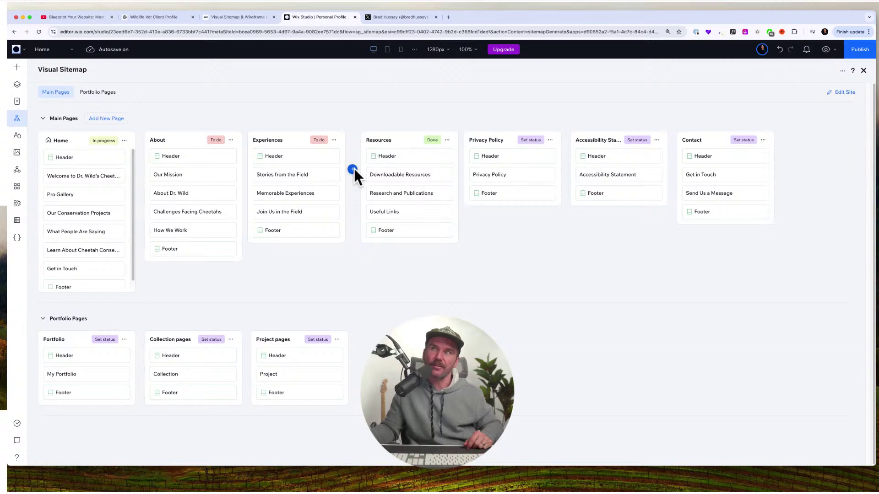
Generate a page named "The Book: Saving Speed" between Experiences and Resources, with wireframes and content, using the copied book project text as its description.
left_click(352, 169)
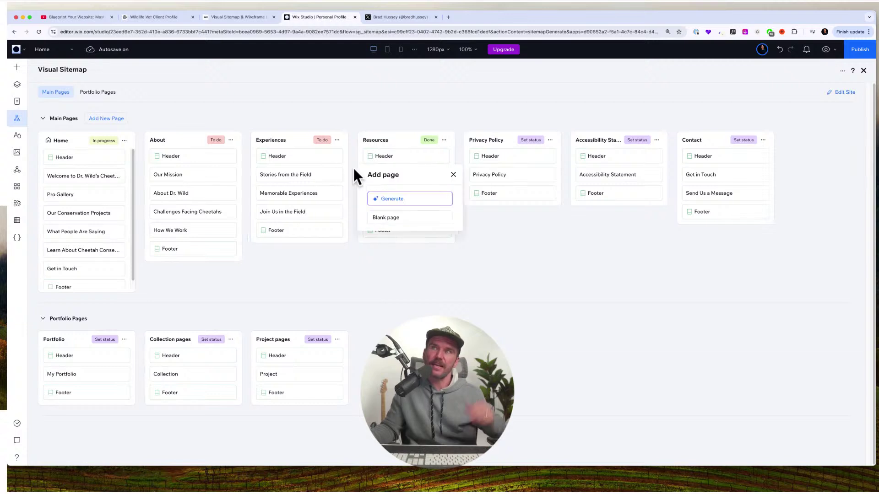
left_click(411, 198)
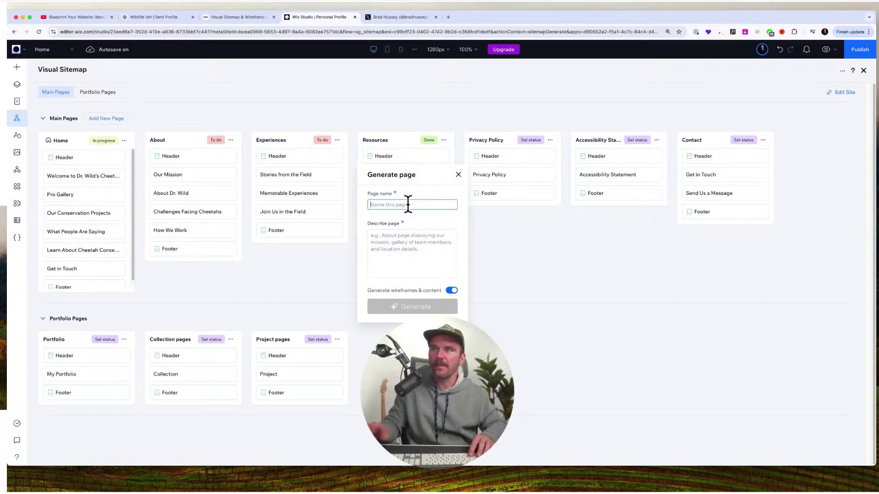
type("The Book: Saving Speed")
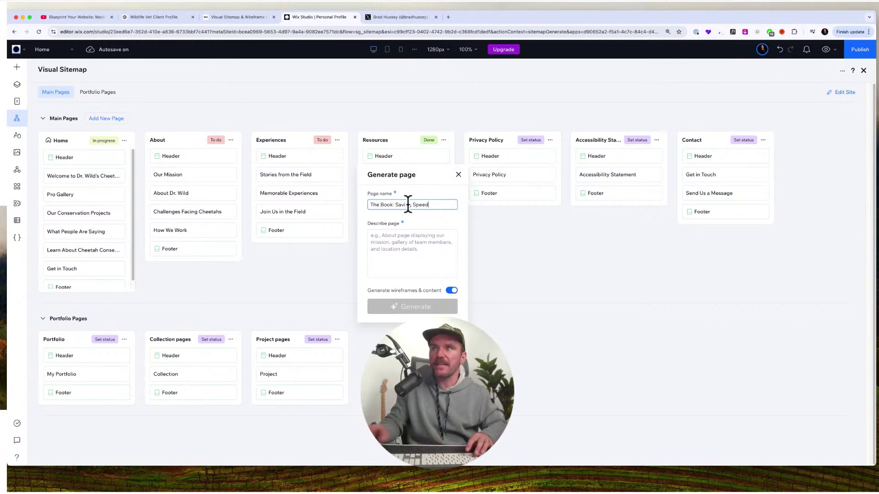
left_click(403, 234)
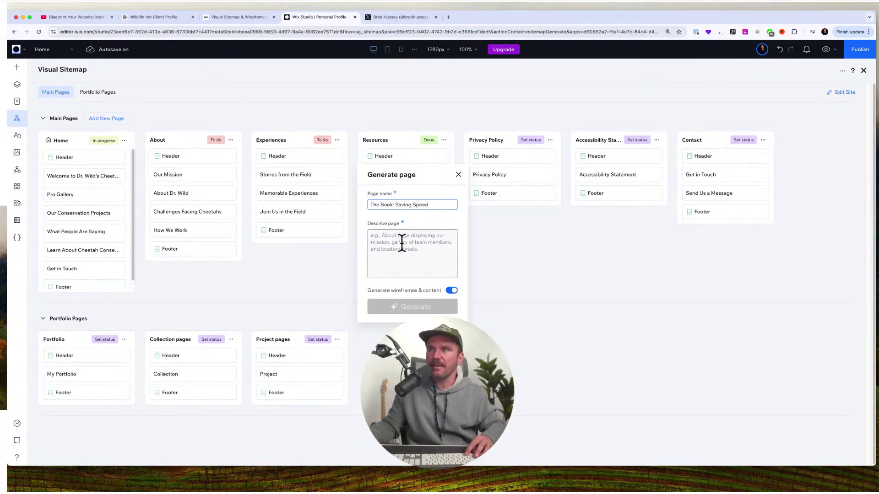
key("super+v")
key("super+Up")
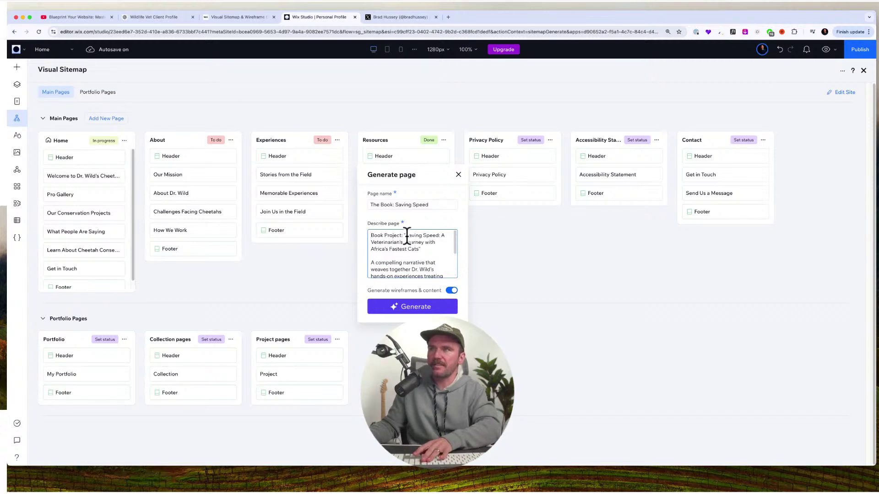
scroll(428, 261, "down", 3)
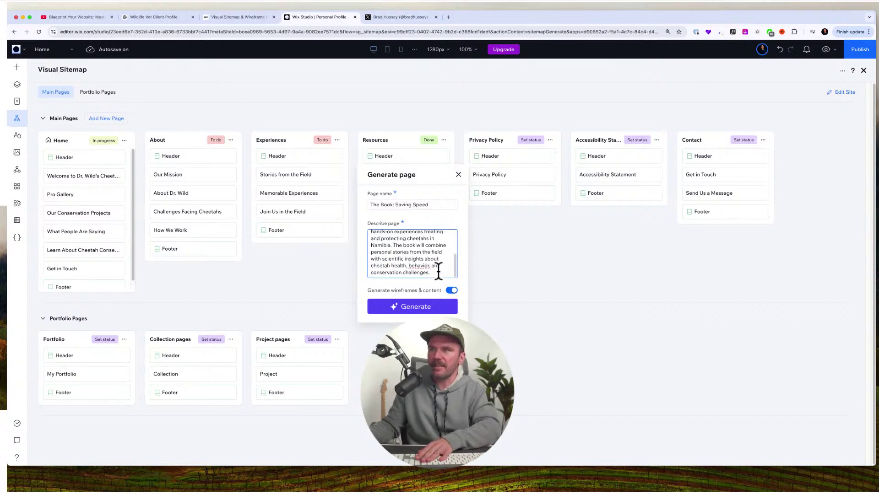
left_click(421, 307)
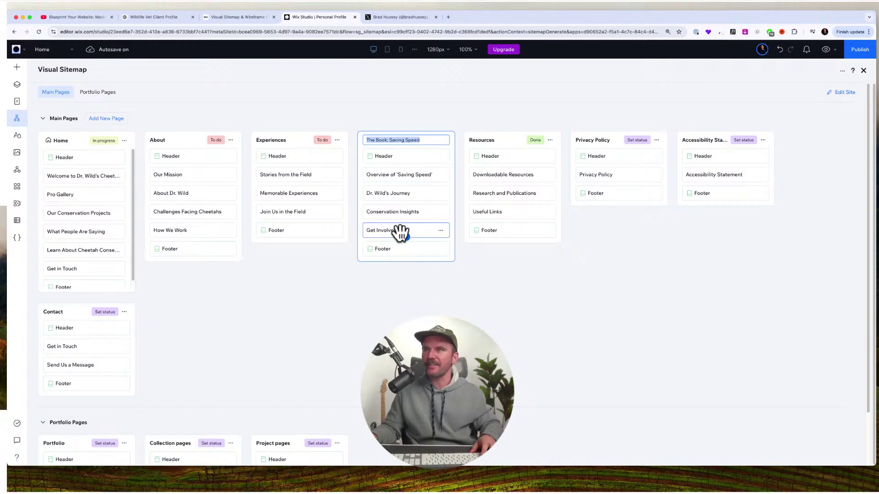
left_click(451, 122)
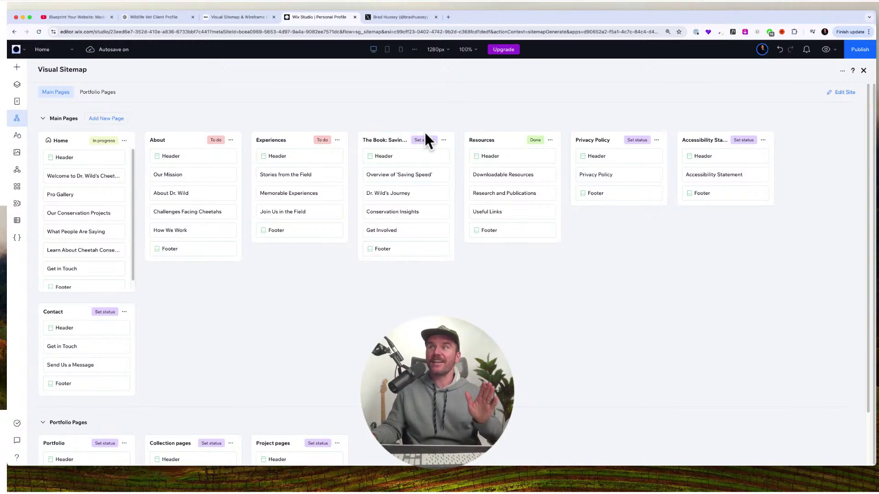
Set the status of "The Book: Saving Speed" page to In progress and open that page for editing on the canvas.
left_click(430, 140)
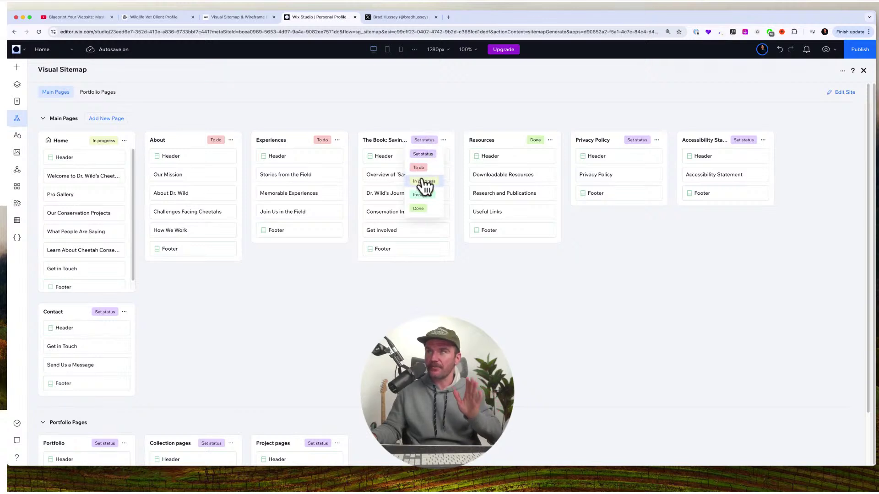
left_click(424, 180)
left_click(444, 140)
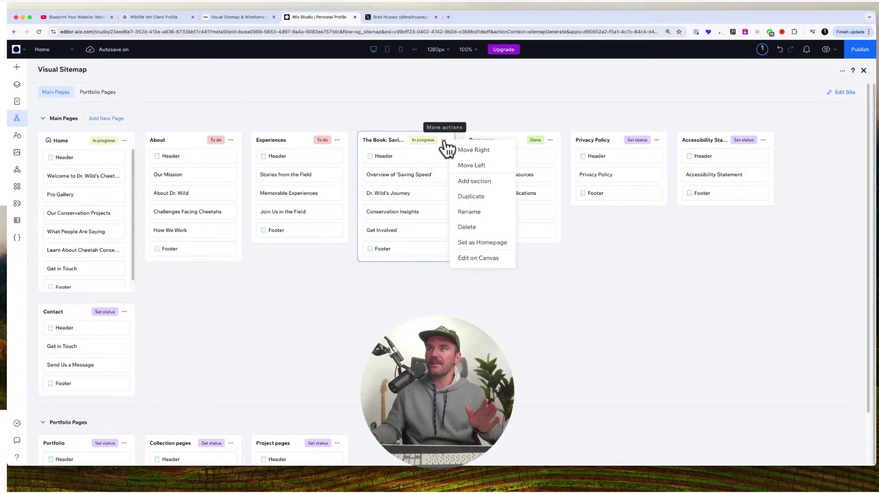
left_click(484, 261)
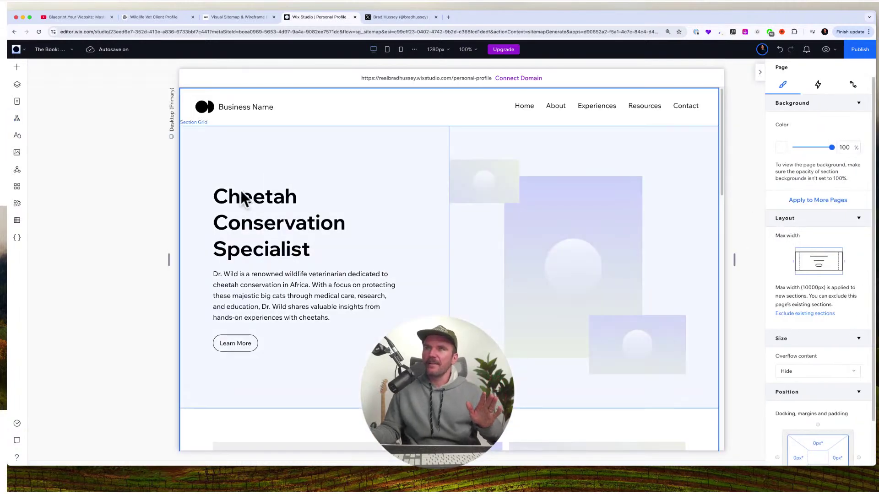
Select the "Cheetah Conservation Specialist" heading text in the book page's hero section.
left_click(277, 248)
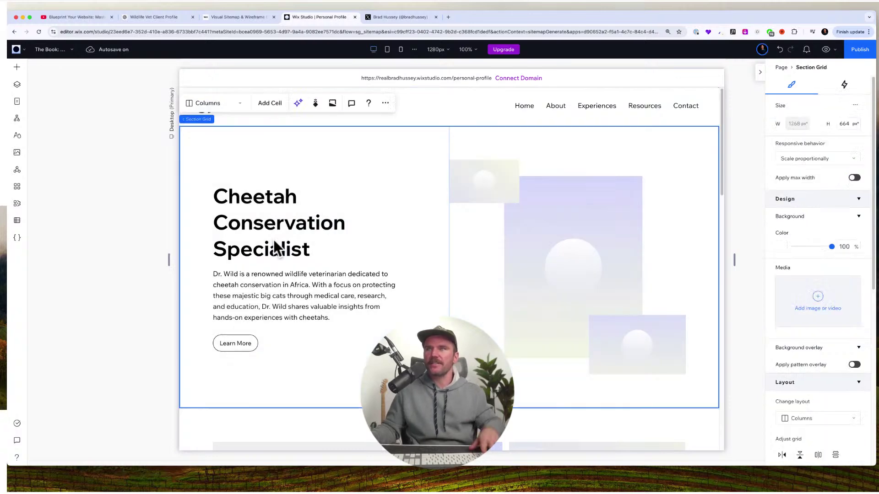
left_click(284, 234)
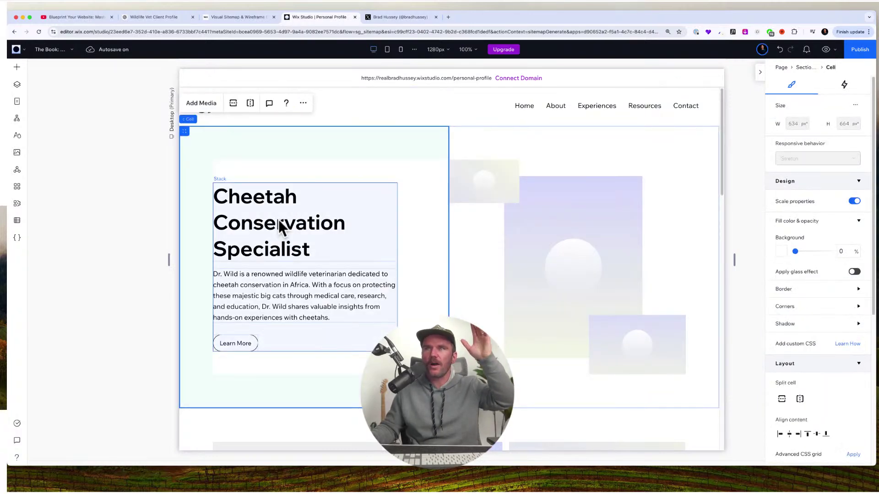
left_click(279, 221)
left_click(277, 221)
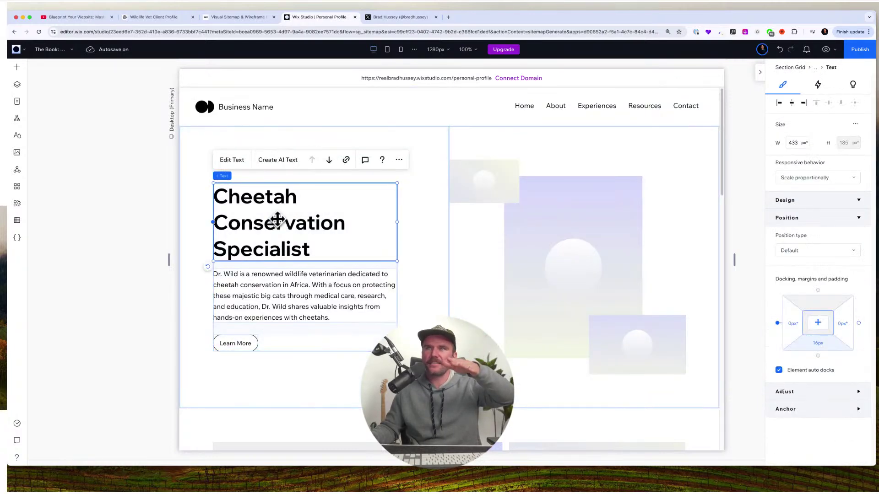
Set up AI title text for the hero heading with business type "Cheetah Conservation Vet", the vet's business name and a text topic.
left_click(278, 161)
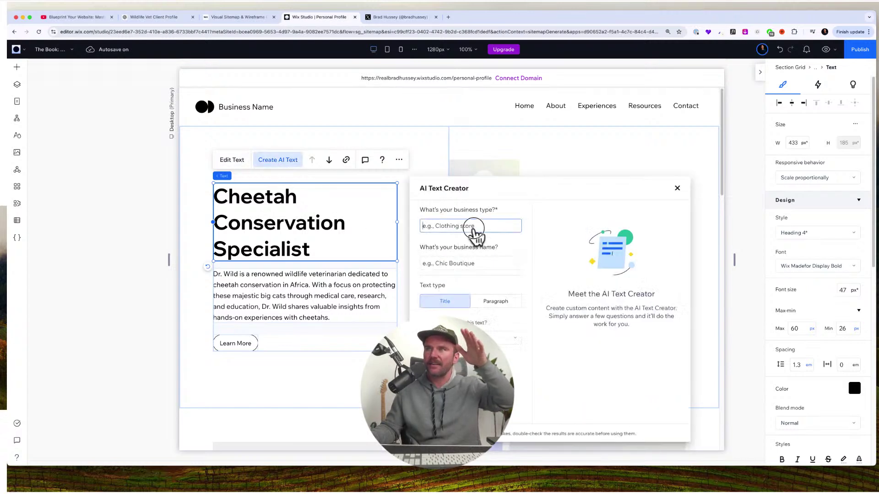
left_click(474, 227)
type("Cheet")
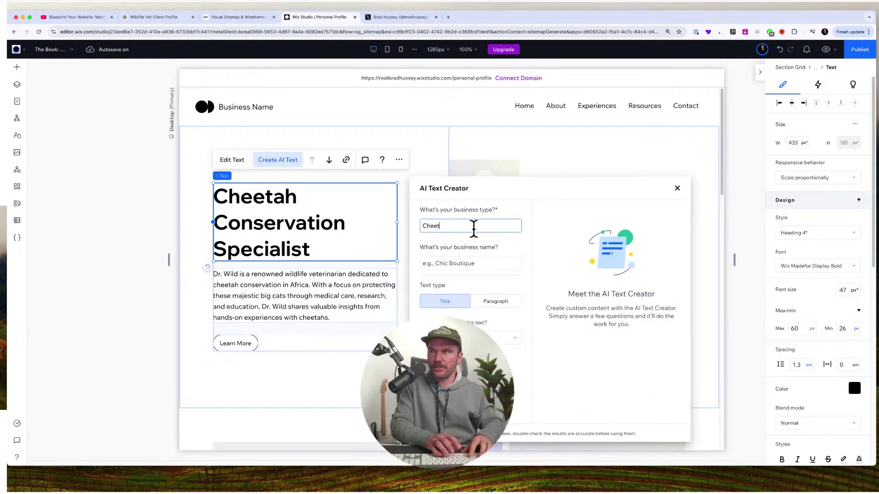
type("ah Conservation")
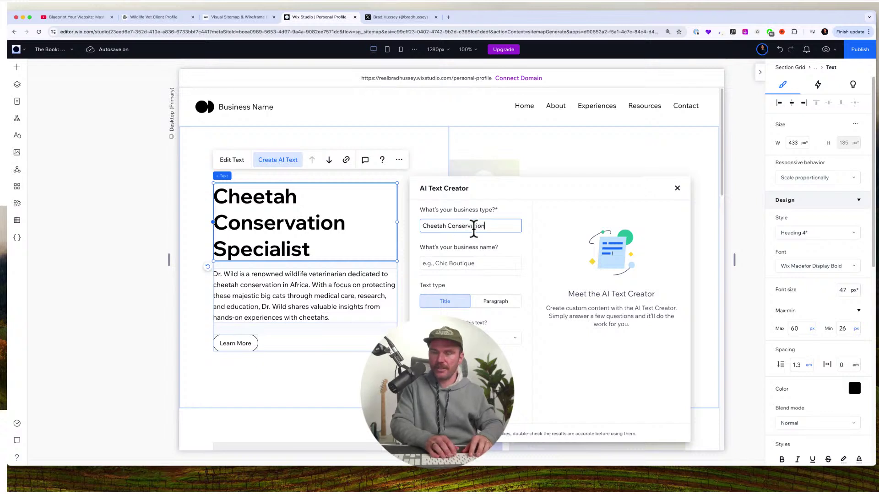
type(" Veterin")
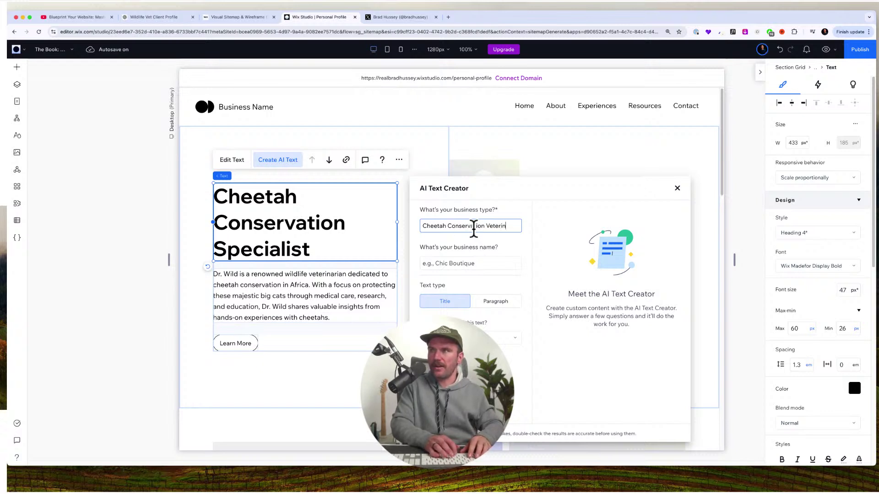
key("BackSpace")
key("BackSpace")
key("BackSpace")
key("BackSpace")
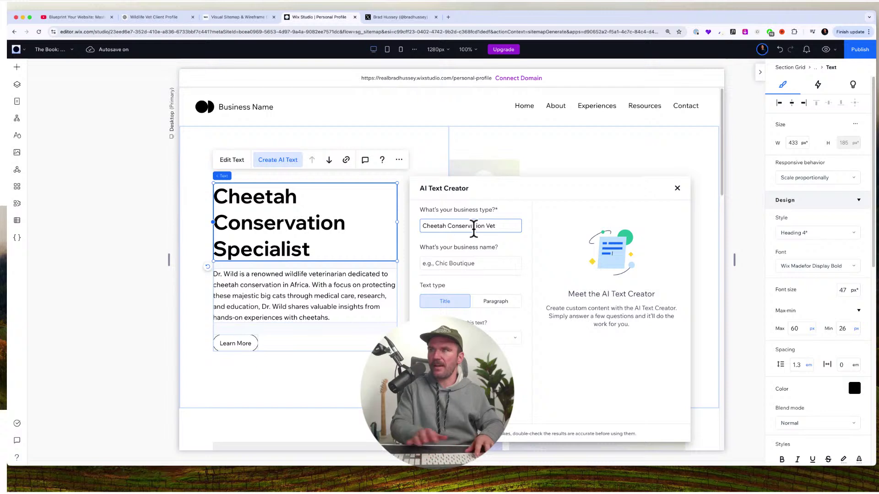
left_click(478, 264)
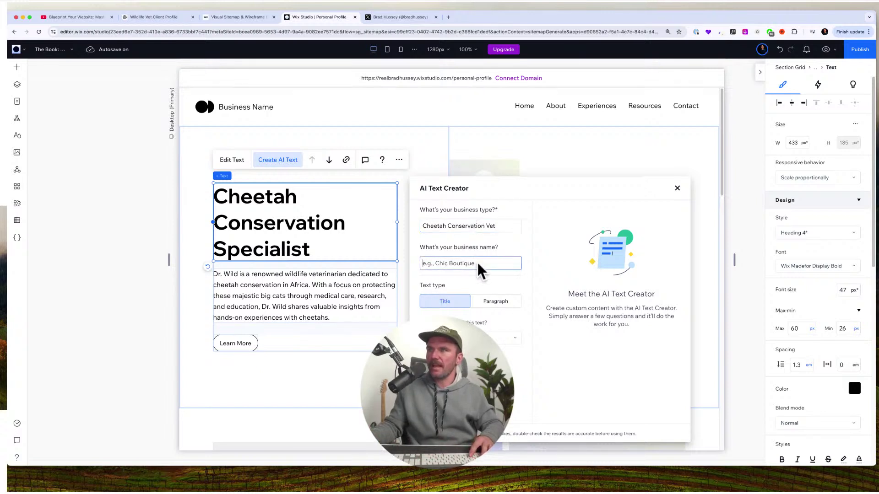
type("Dr. Wild")
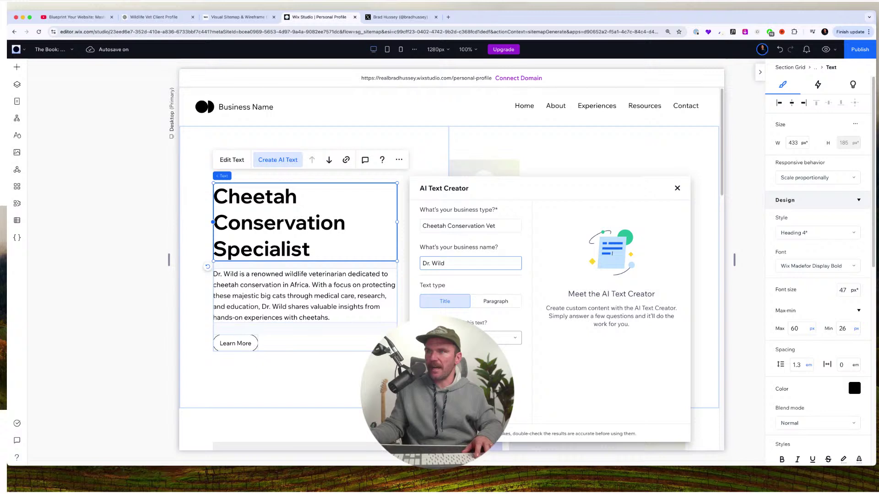
left_click(471, 338)
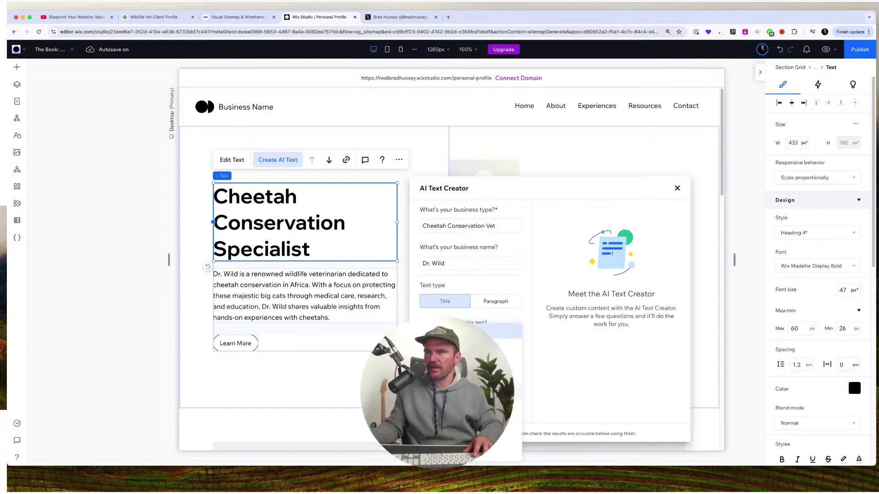
left_click(471, 331)
left_click(470, 375)
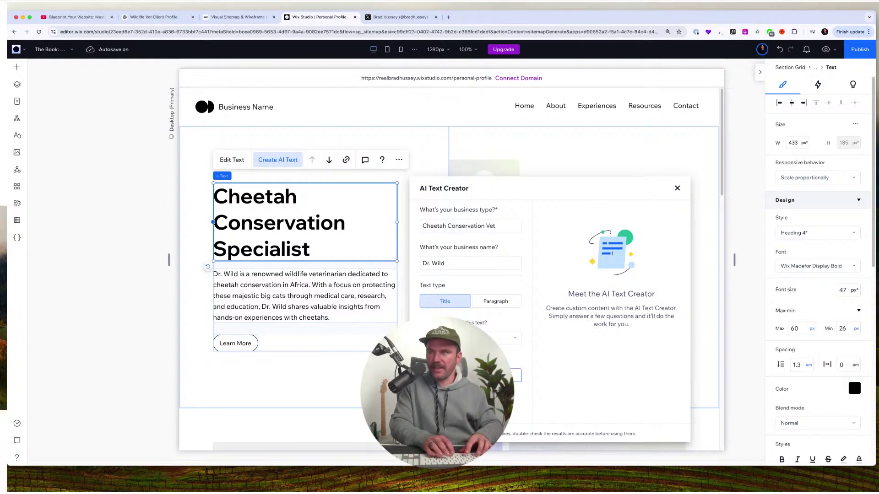
key("super+Tab")
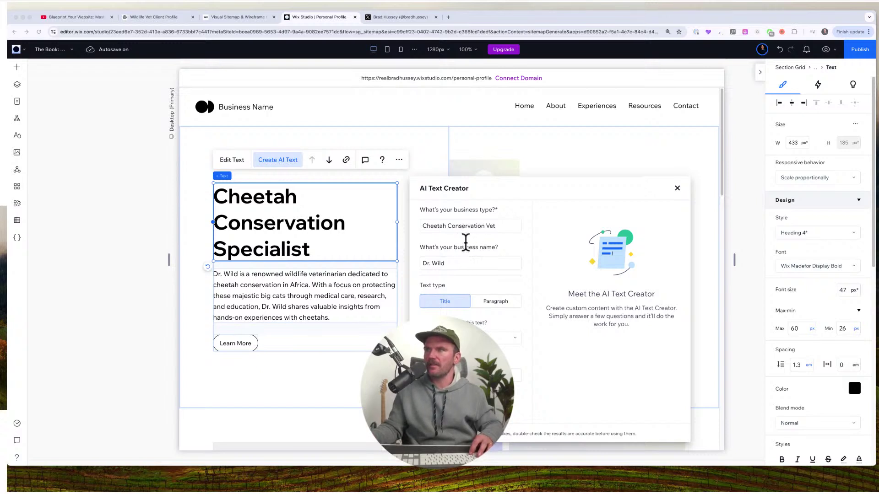
left_click(471, 375)
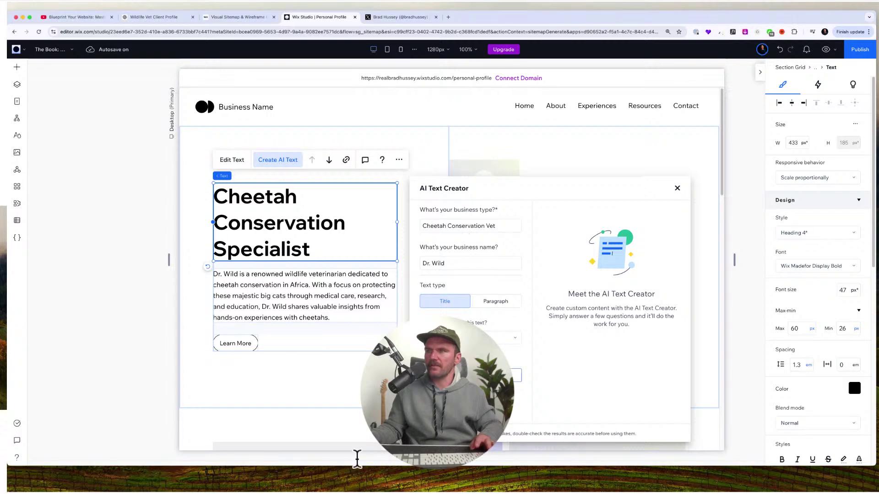
key("super+v")
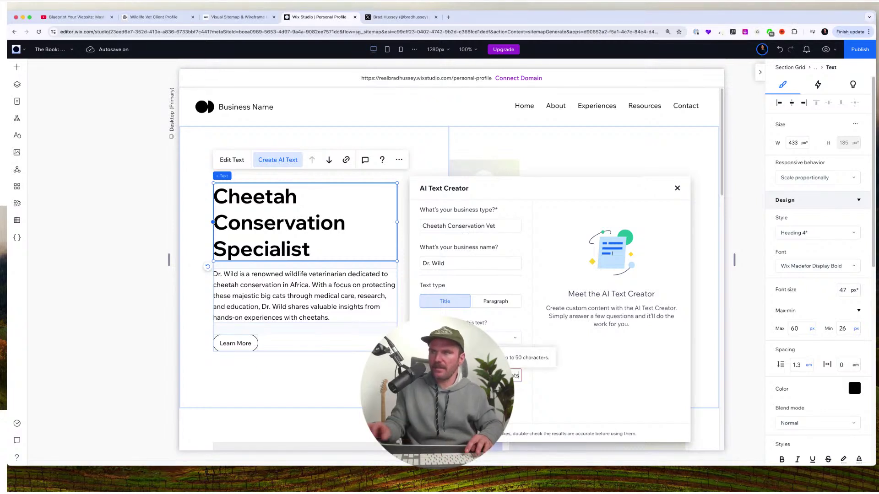
key("super+a")
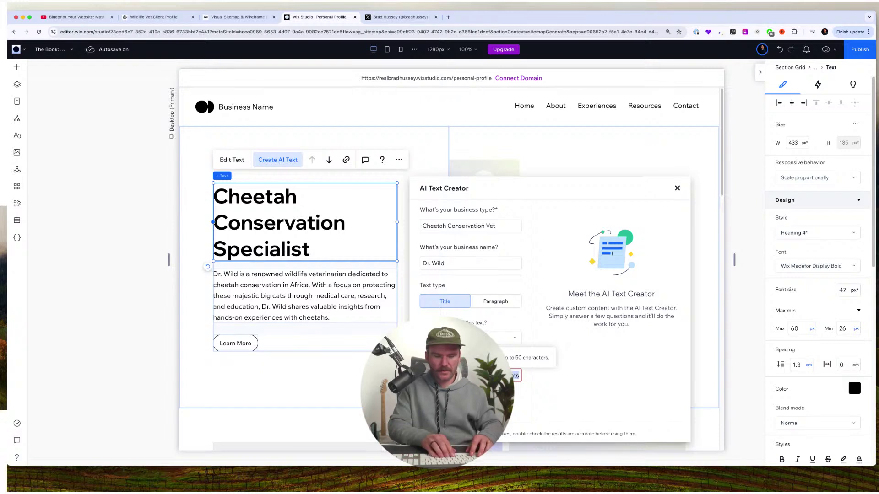
key("BackSpace")
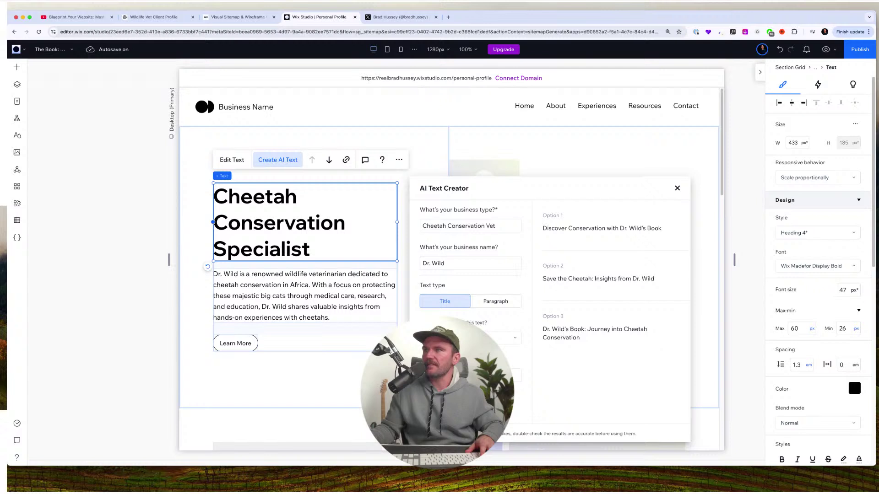
Replace the hero heading with the second generated title, the "Save the Cheetah" one.
mouse_move(603, 229)
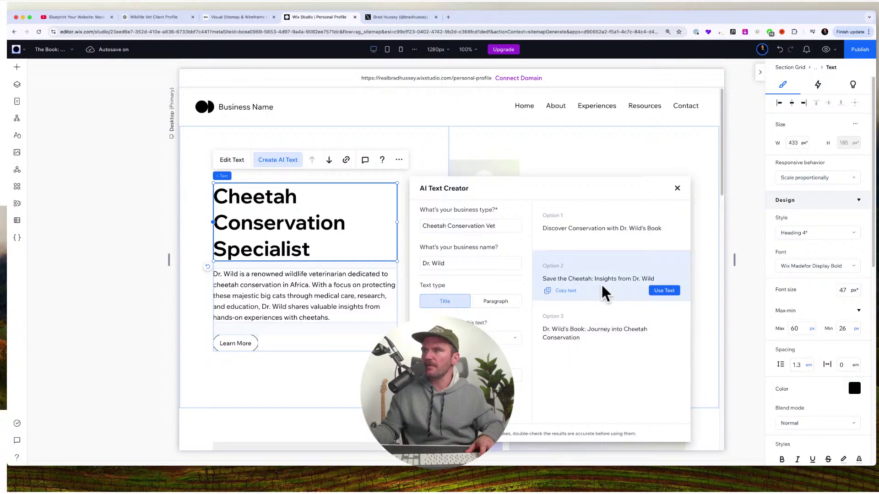
left_click(661, 293)
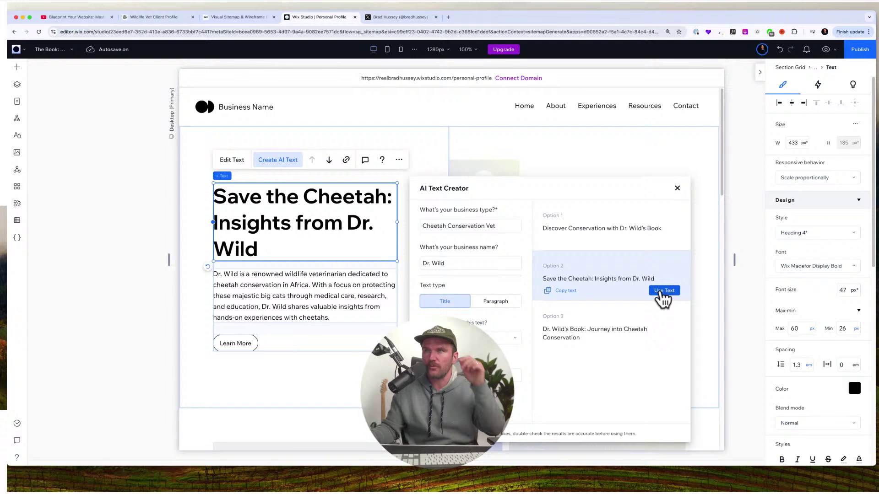
Generate AI product description options for the hero paragraph, with "Saving Speed BOok" as the product name.
left_click(272, 302)
left_click(278, 245)
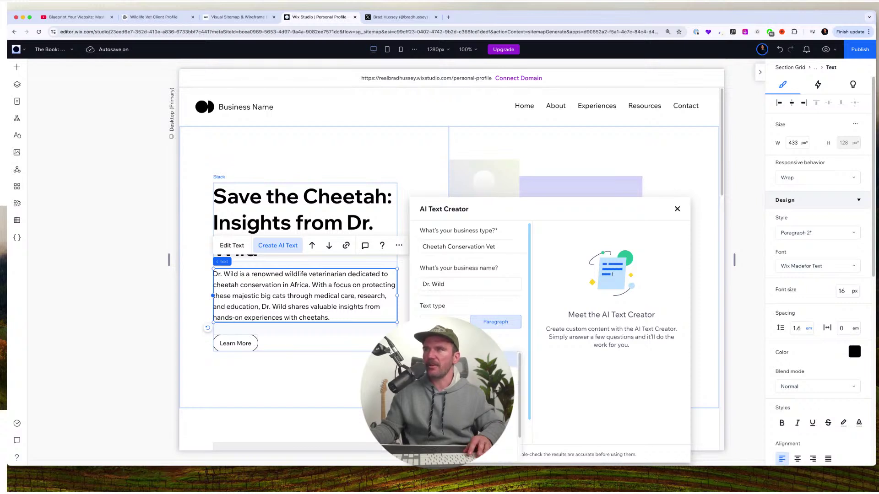
left_click(471, 359)
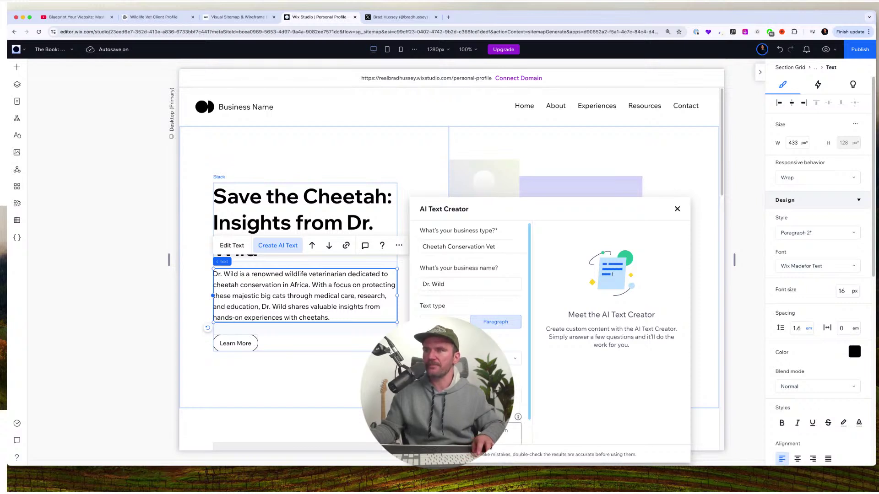
scroll(471, 320, "down", 3)
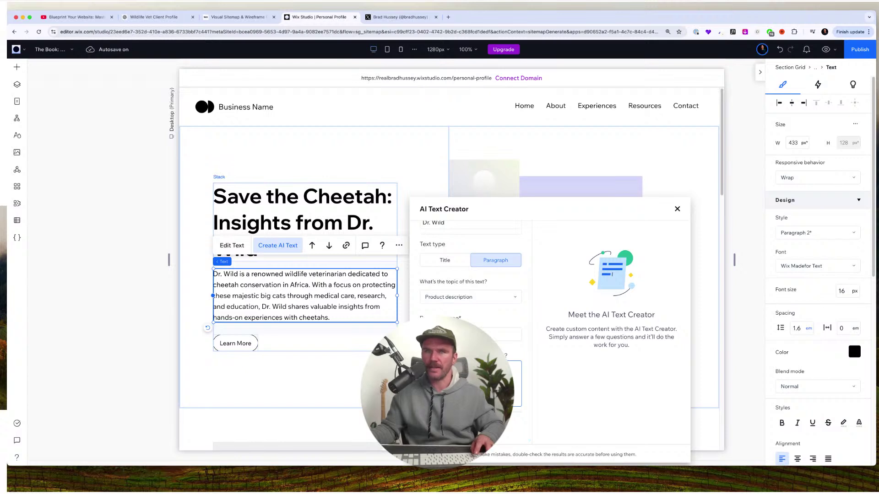
key("super+Tab")
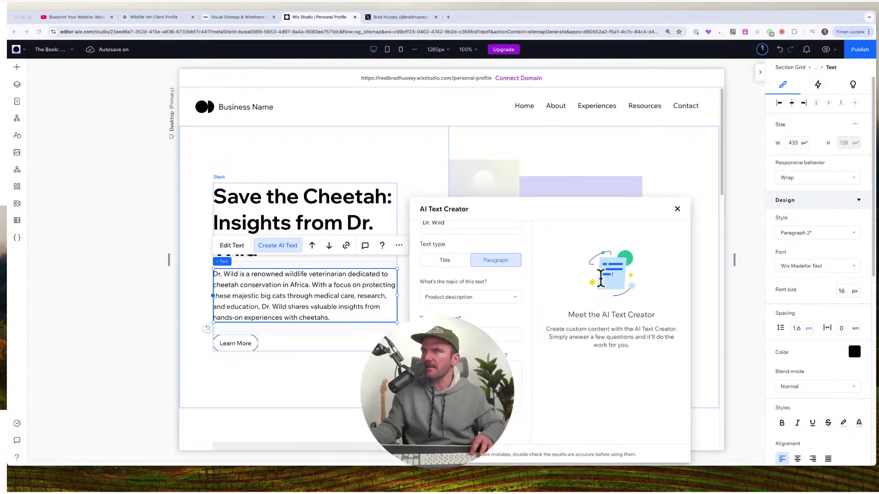
key("super+Tab")
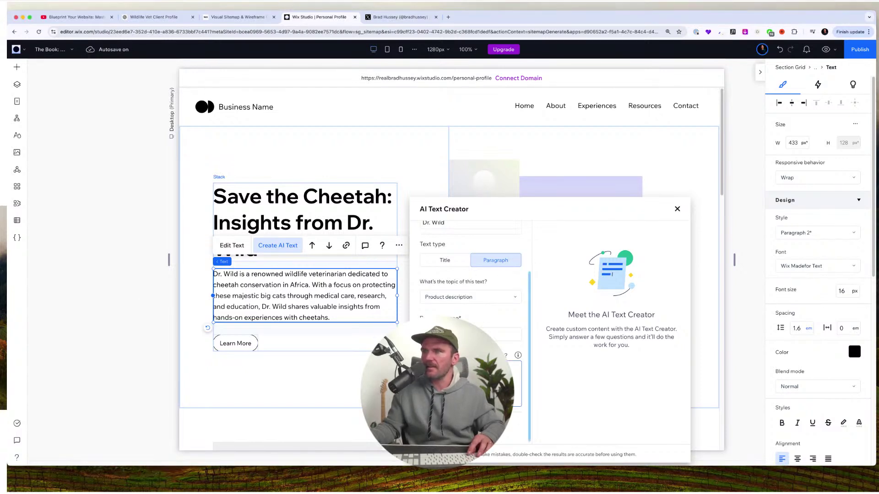
left_click(471, 428)
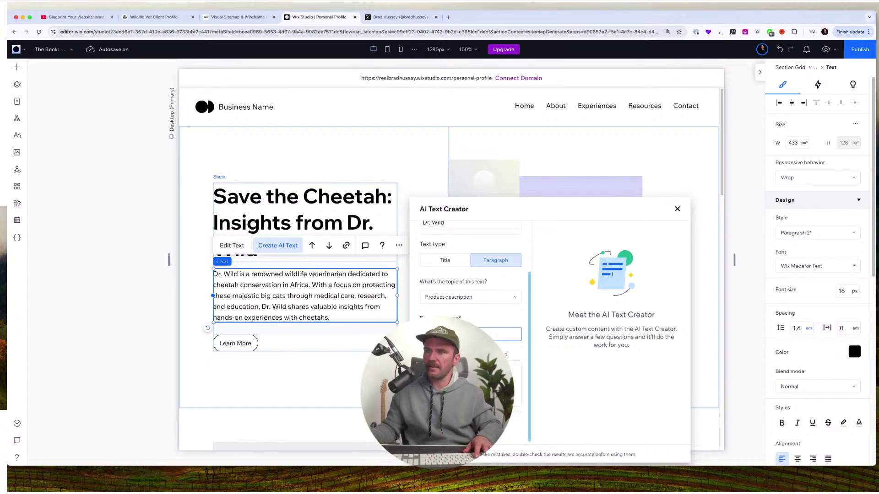
left_click(470, 428)
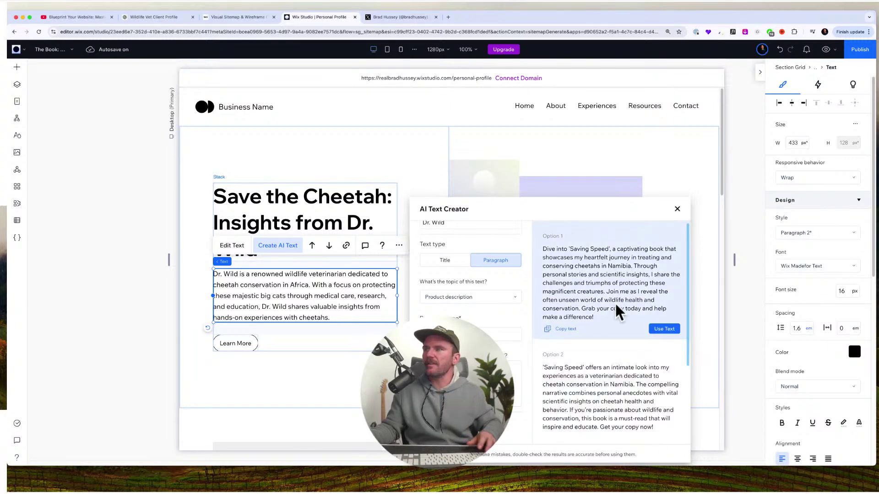
Replace the hero paragraph with the second generated description, the one offering an intimate look, and close the AI Text Creator.
scroll(619, 311, "down", 5)
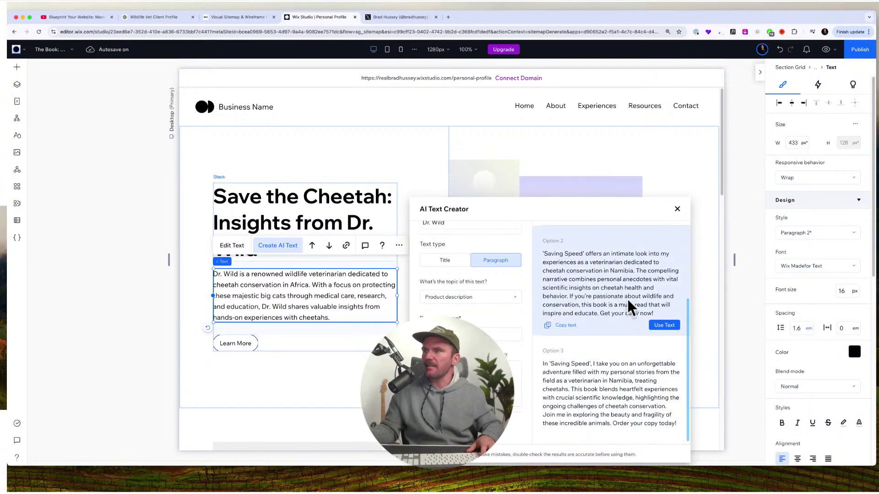
scroll(627, 311, "up", 2)
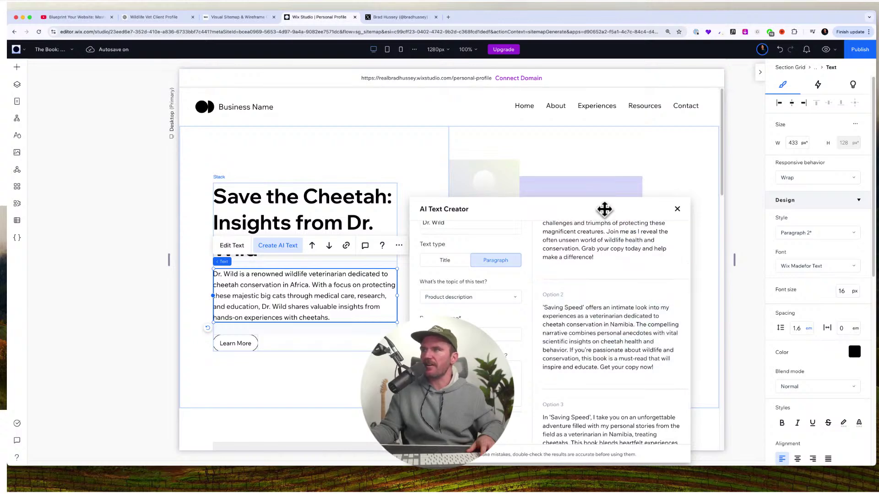
left_click_drag(604, 209, 600, 190)
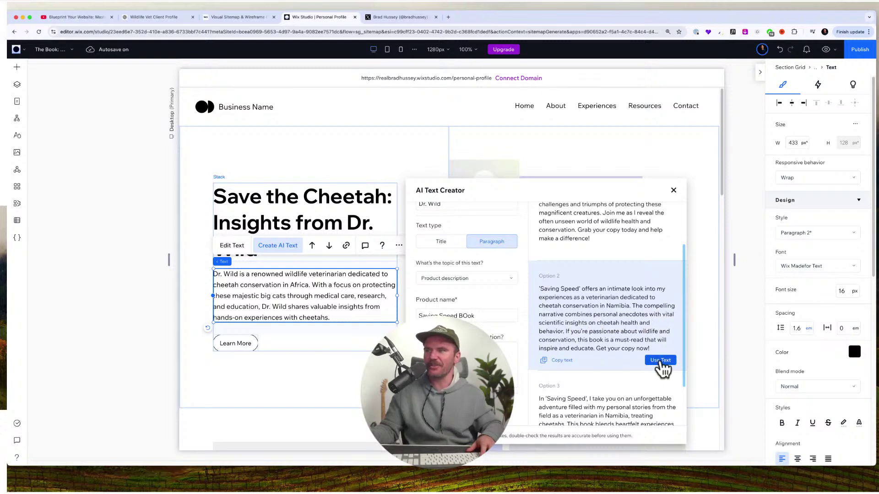
left_click(660, 360)
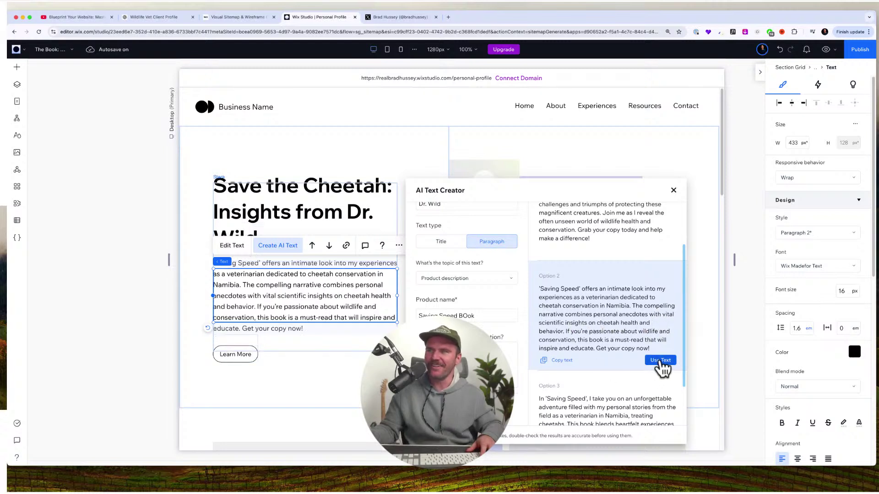
left_click(673, 190)
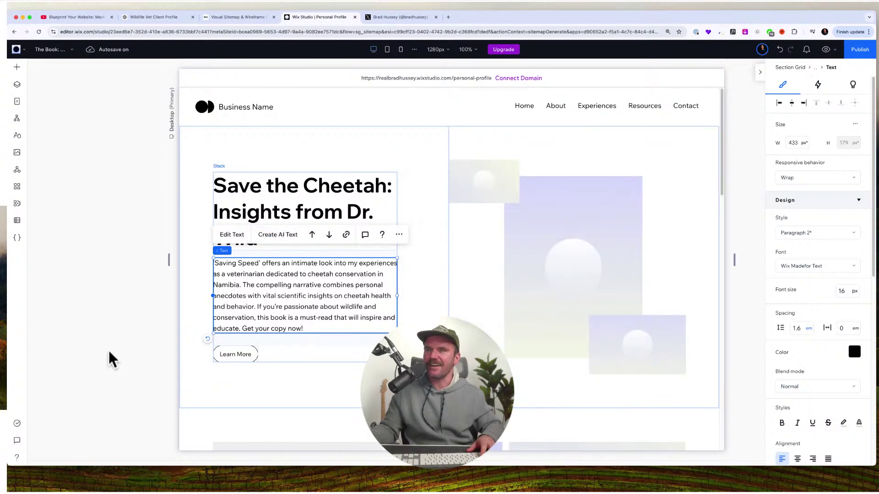
Change the hero section's "Learn More" button text to "Buy the Book".
left_click(238, 356)
left_click(243, 325)
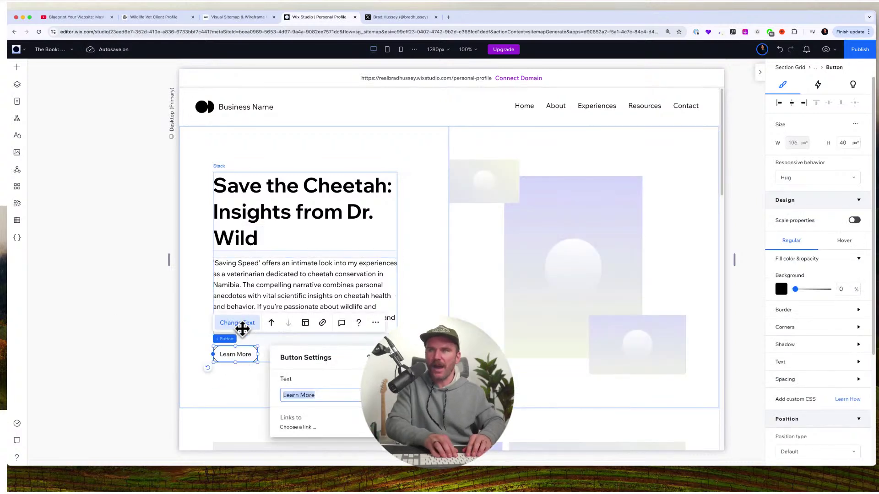
type("Buy the Boo")
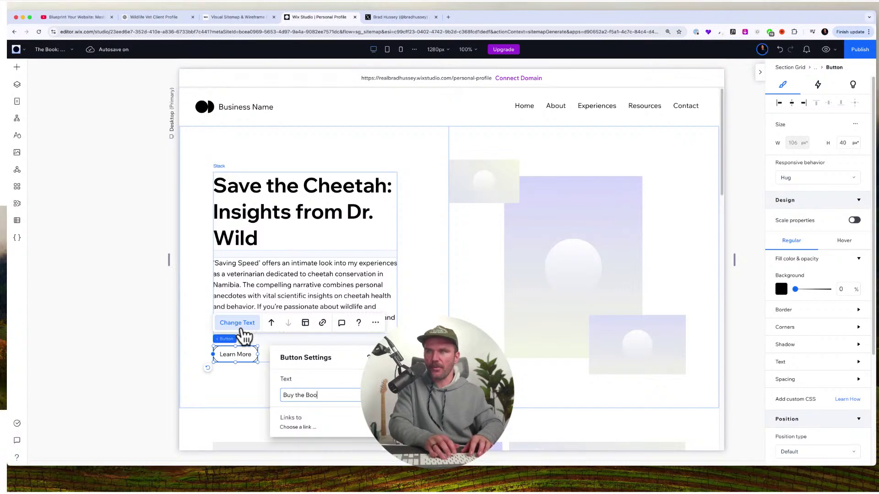
type("k")
left_click(94, 365)
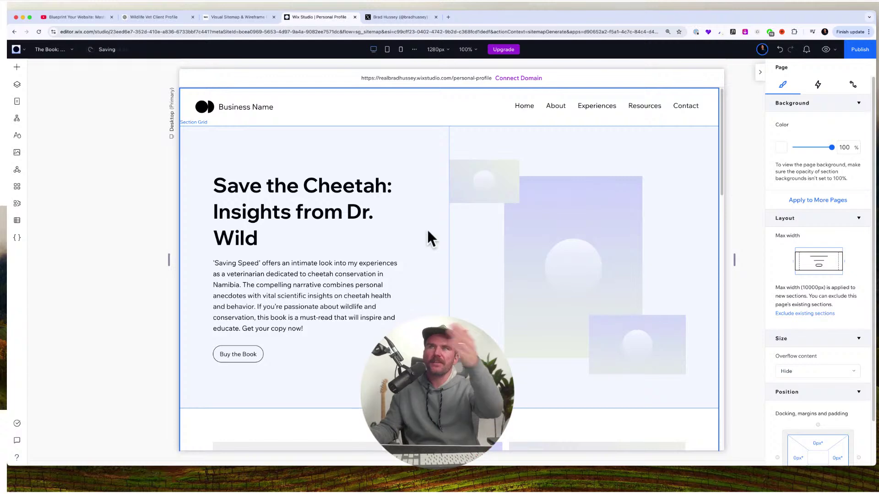
Review the book page's generated sections below the hero, down to the Support Cheetah Conservation Initiatives section.
scroll(429, 238, "down", 10)
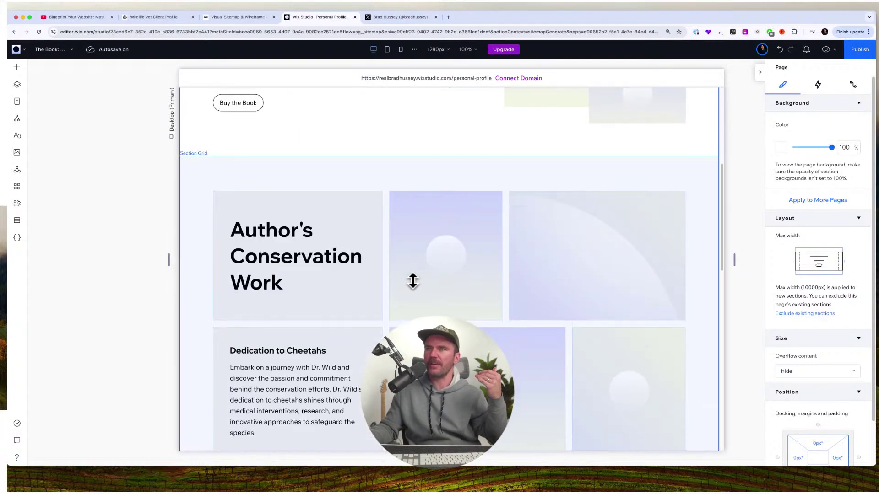
scroll(413, 281, "down", 2)
scroll(521, 279, "down", 5)
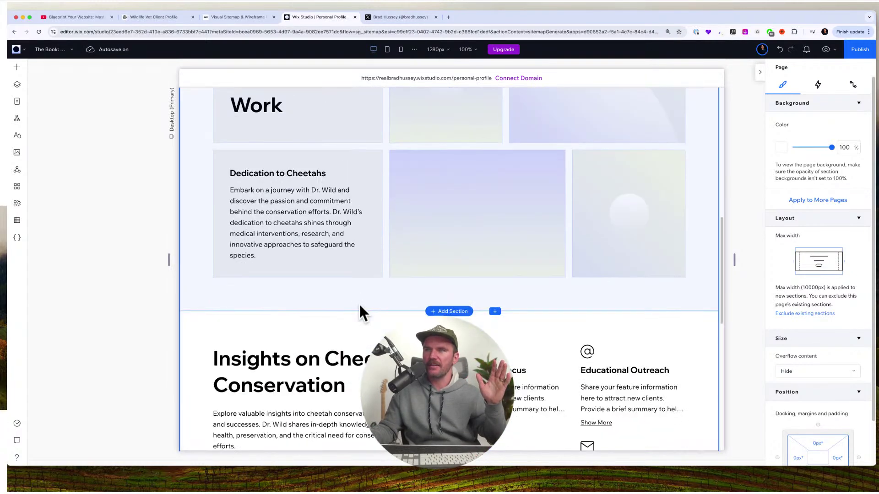
scroll(361, 316, "down", 4)
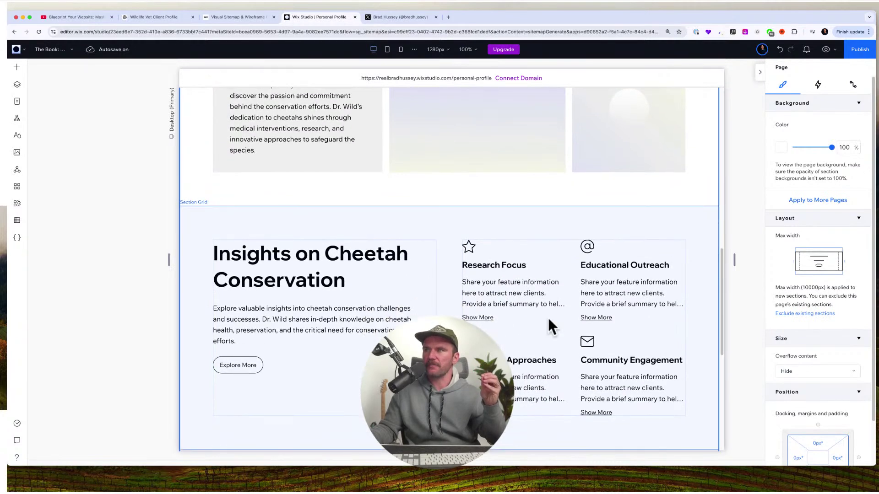
scroll(531, 320, "down", 7)
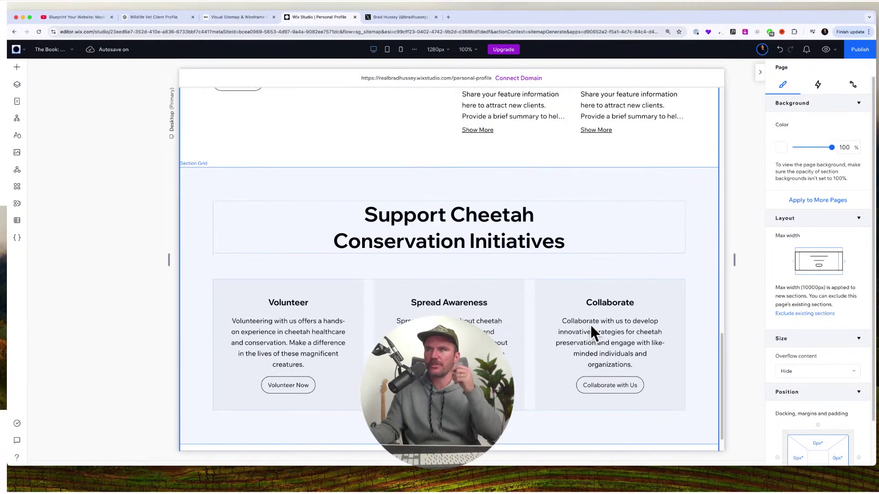
Finish reviewing the book page, return to the visual sitemap and view the actions available for the book page.
scroll(564, 325, "down", 1)
scroll(559, 323, "up", 7)
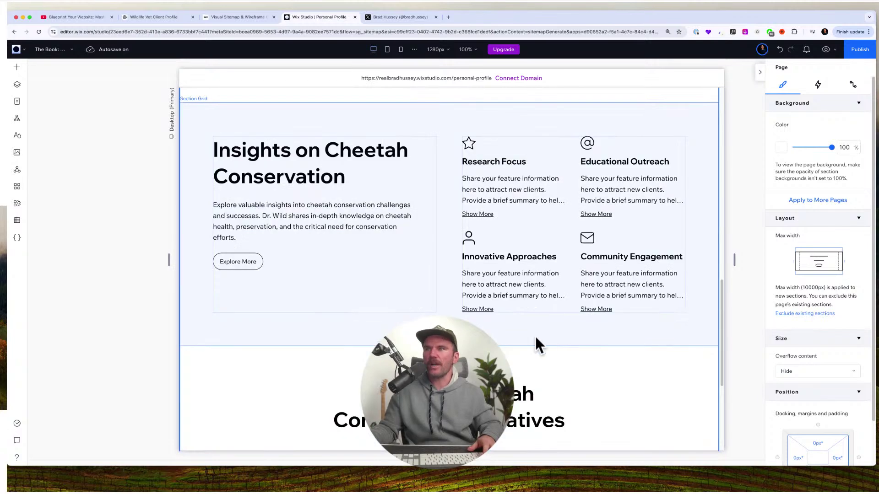
scroll(536, 339, "up", 20)
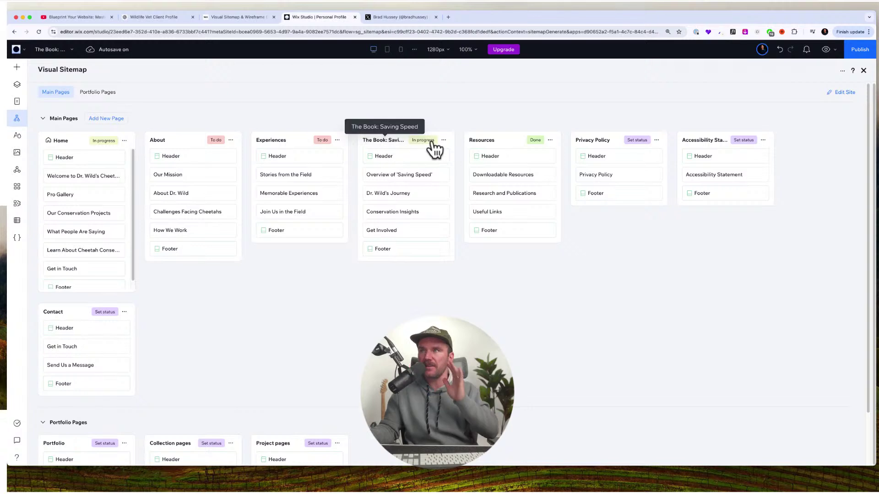
left_click(444, 140)
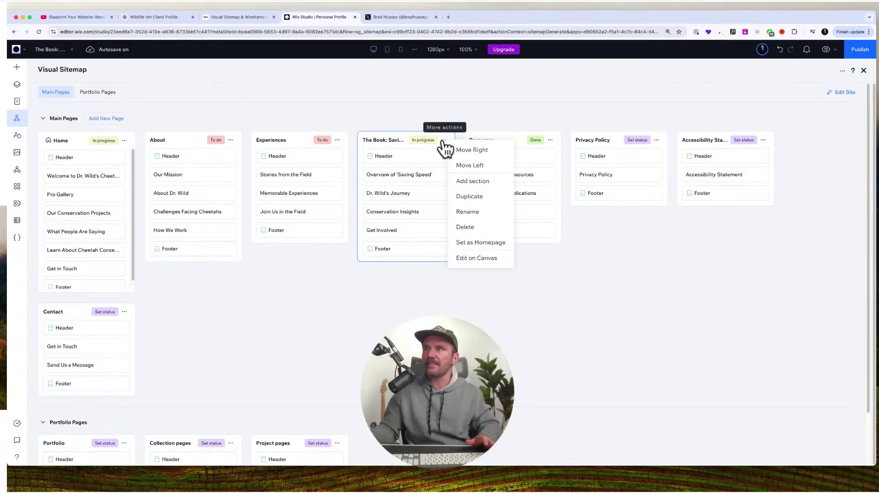
left_click(537, 130)
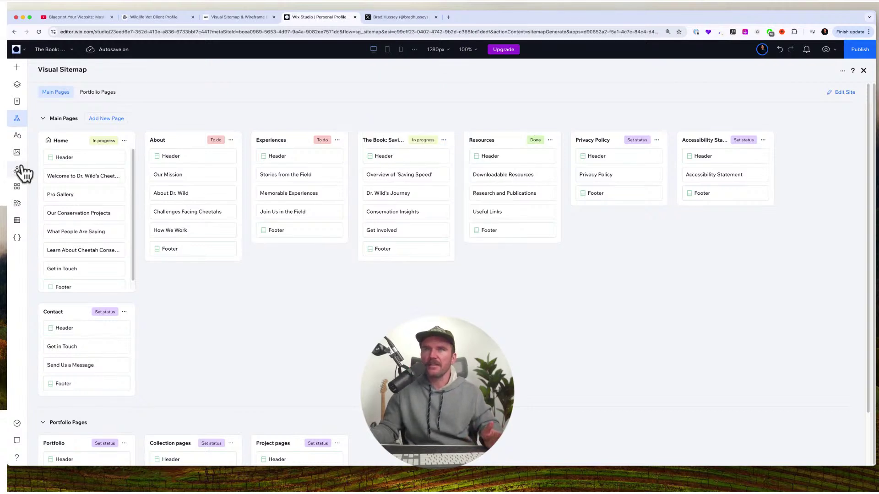
Add the "The Book: Saving Speed" page to the header's horizontal menu on the canvas.
left_click(17, 85)
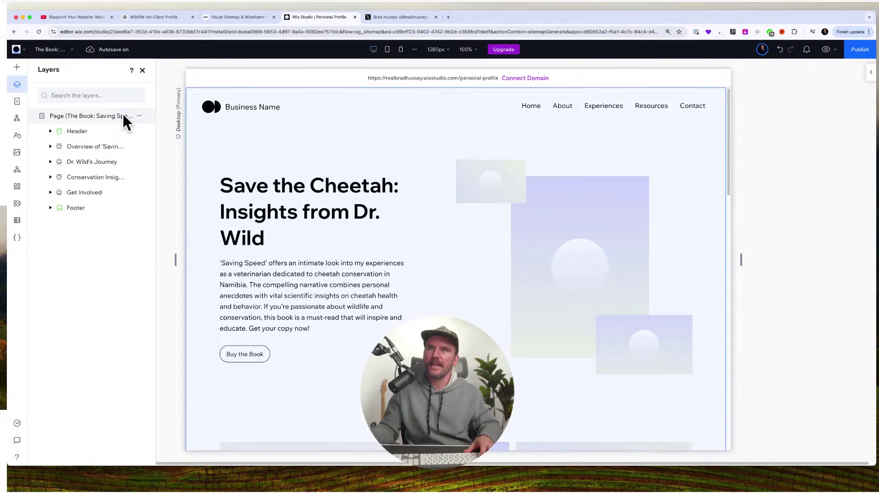
left_click(630, 106)
left_click(601, 105)
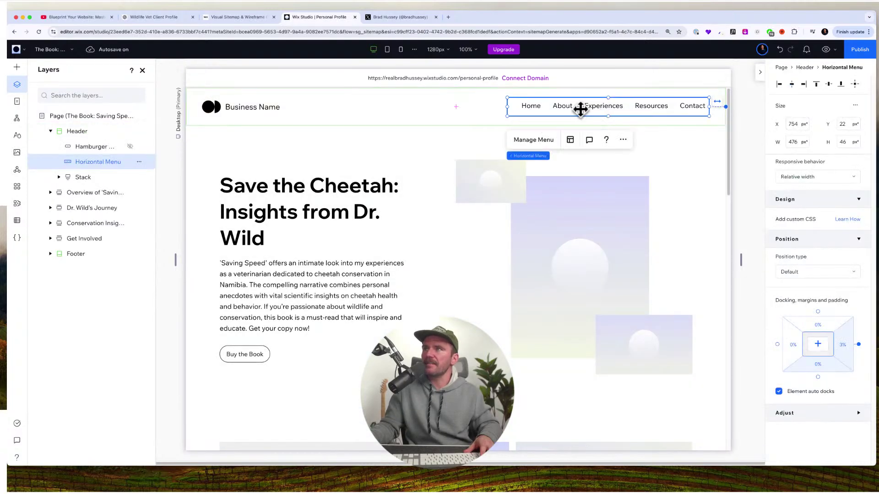
left_click(543, 139)
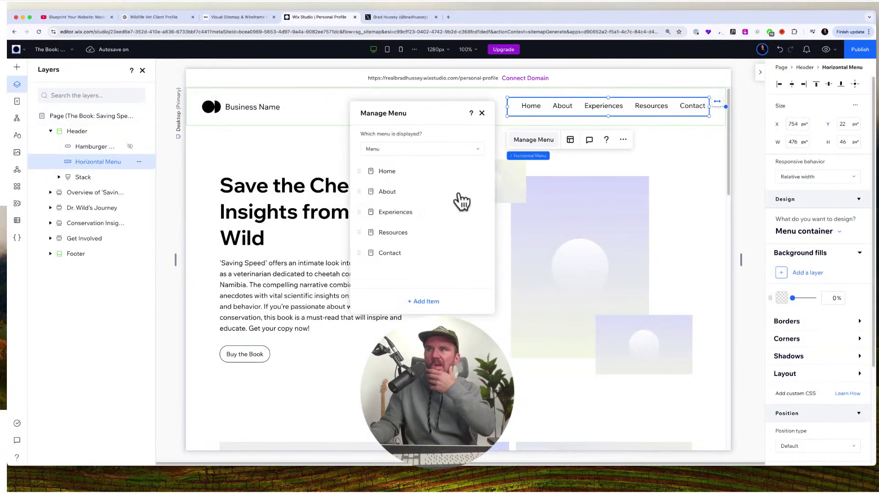
left_click(431, 303)
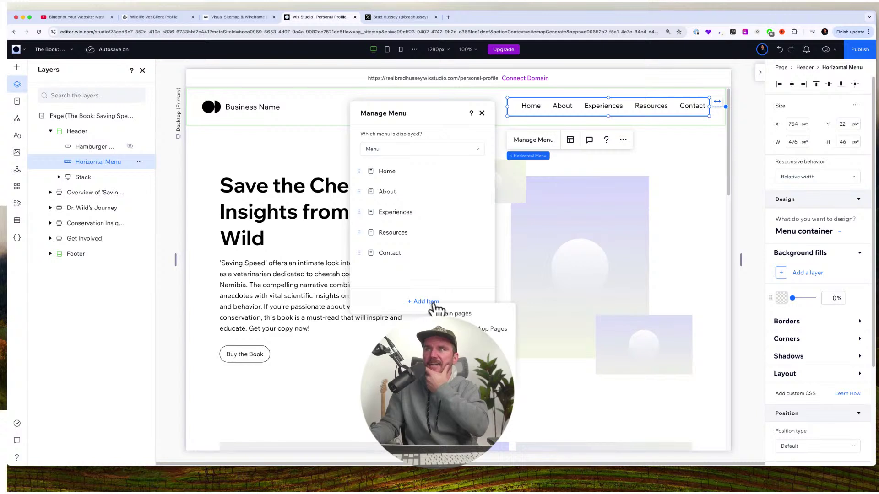
left_click(486, 315)
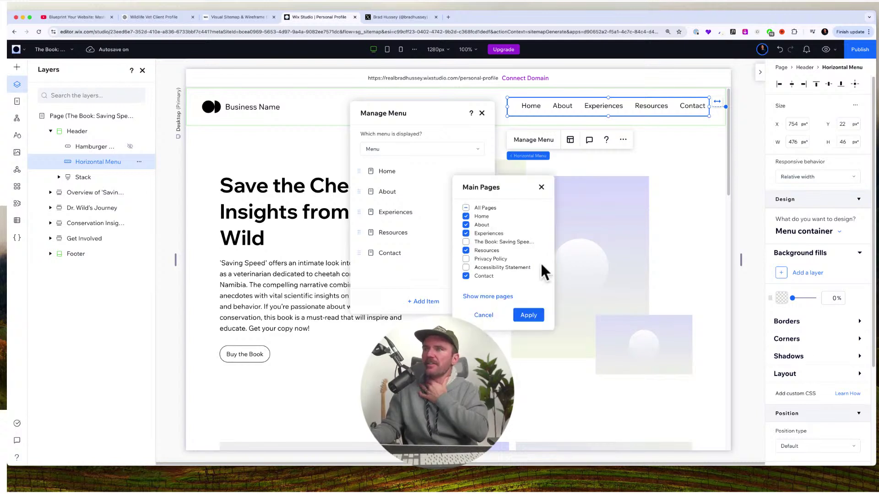
left_click(465, 243)
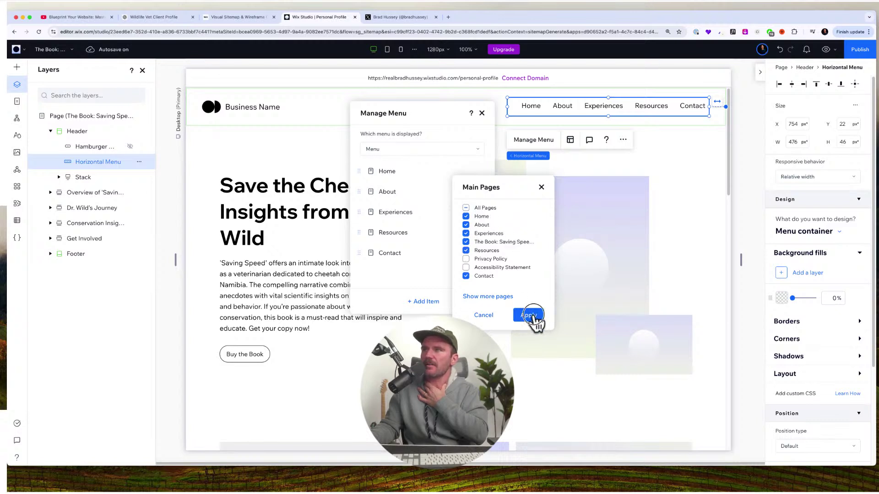
left_click(531, 315)
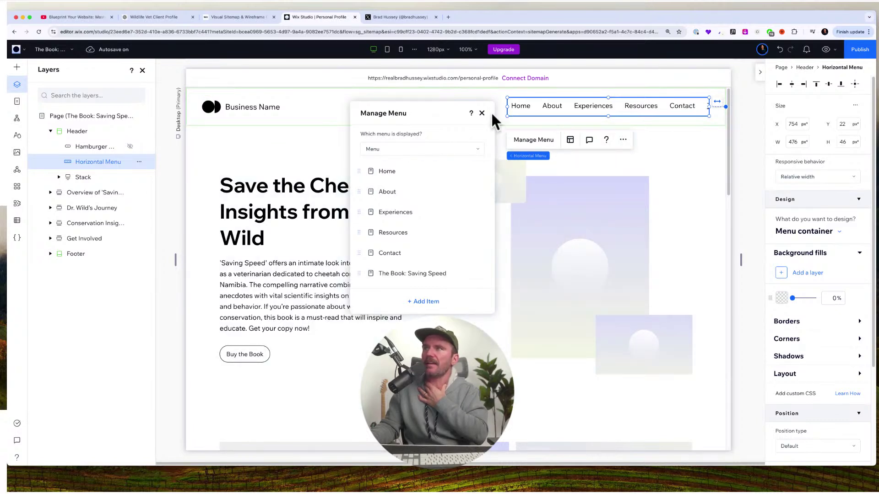
Widen the header menu to about 652 px and move "The Book: Saving Speed" directly after About.
left_click_drag(507, 107, 434, 105)
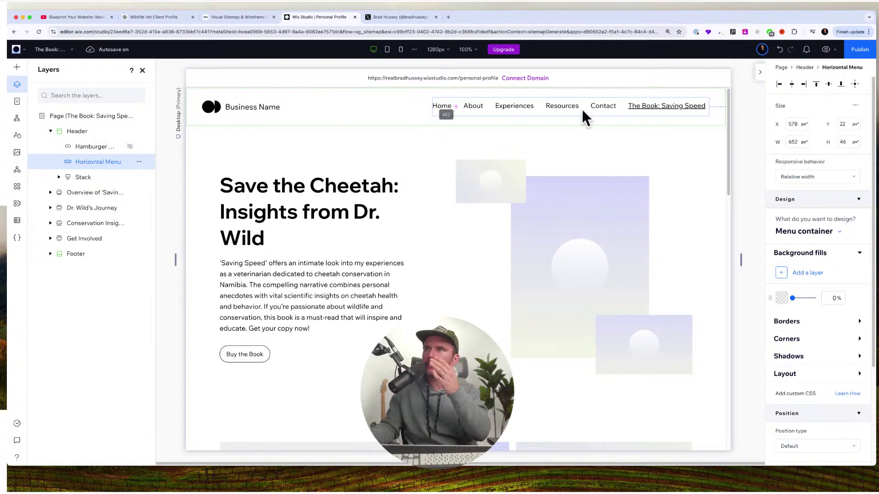
left_click_drag(284, 273, 315, 228)
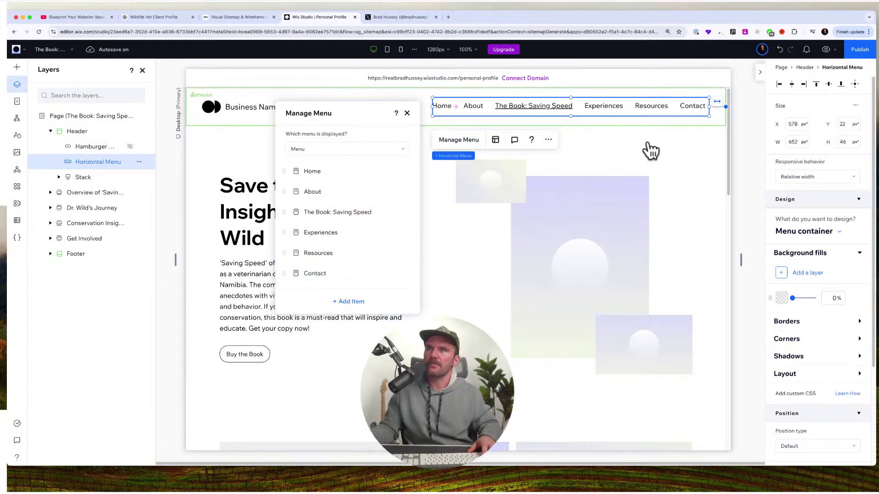
Rename the book's menu item as "Buy the Book" and move it to the end of the menu, after Contact.
left_click(407, 213)
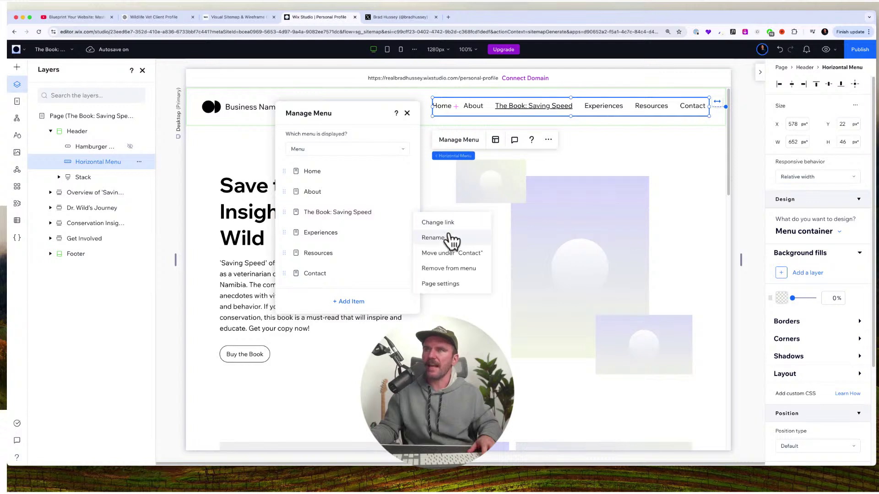
left_click(446, 238)
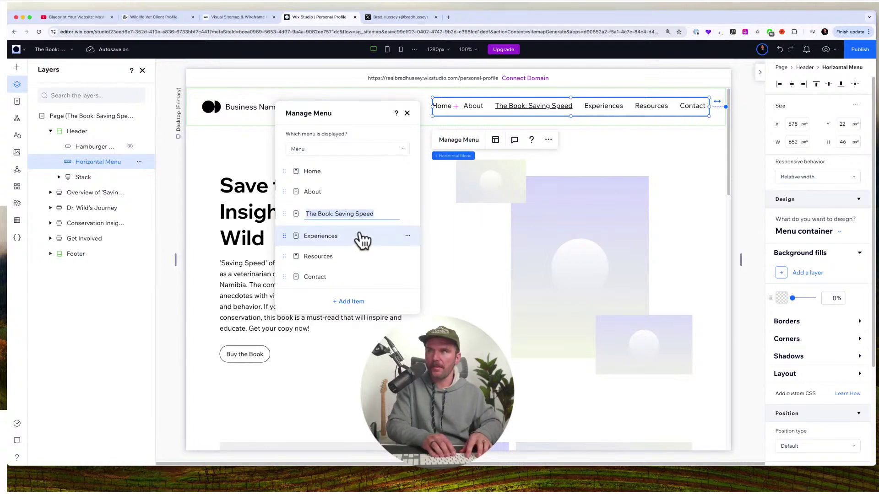
type("Buy the Book")
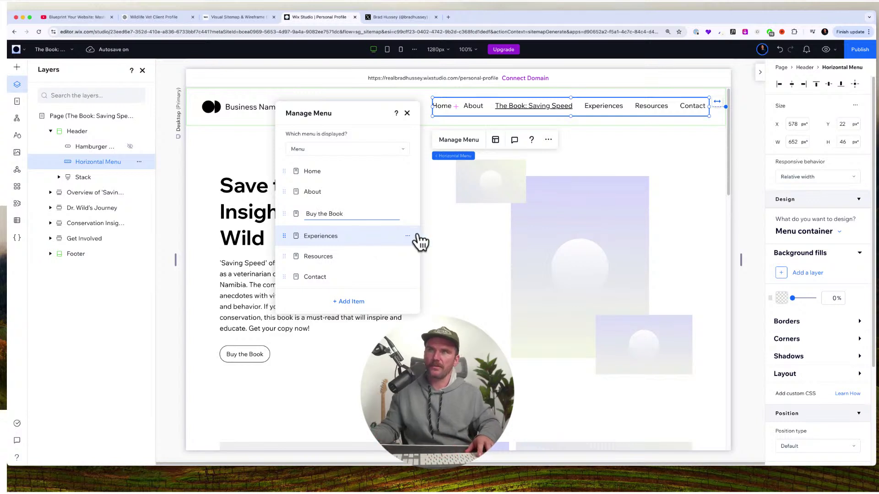
key("Return")
left_click_drag(291, 213, 291, 281)
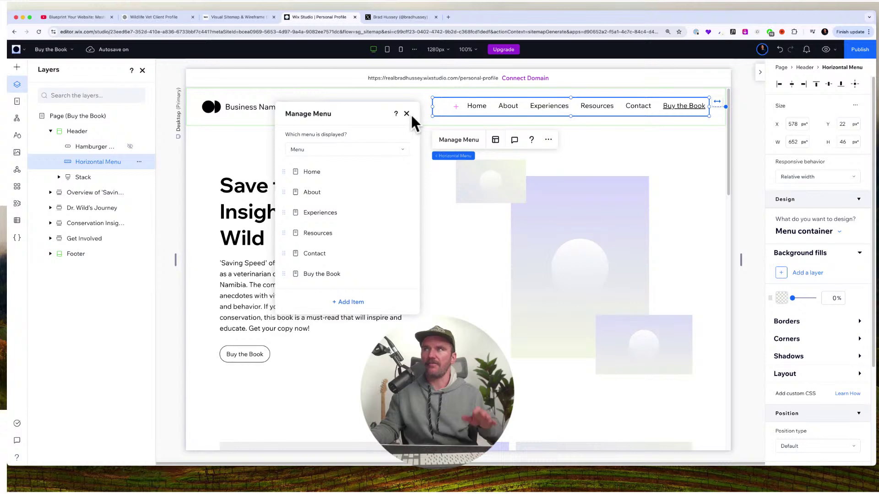
left_click(715, 109)
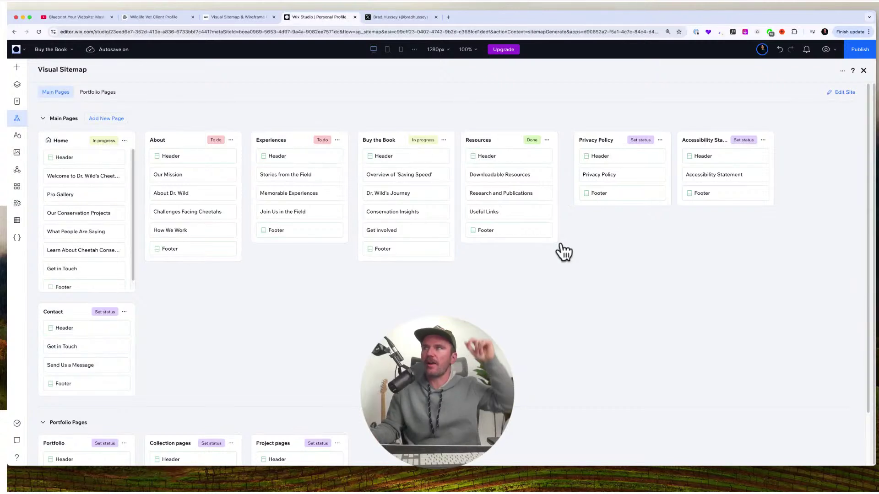
Look over the portfolio pages in the visual sitemap, and open the Portfolio page on the canvas to examine its layout.
scroll(412, 275, "down", 3)
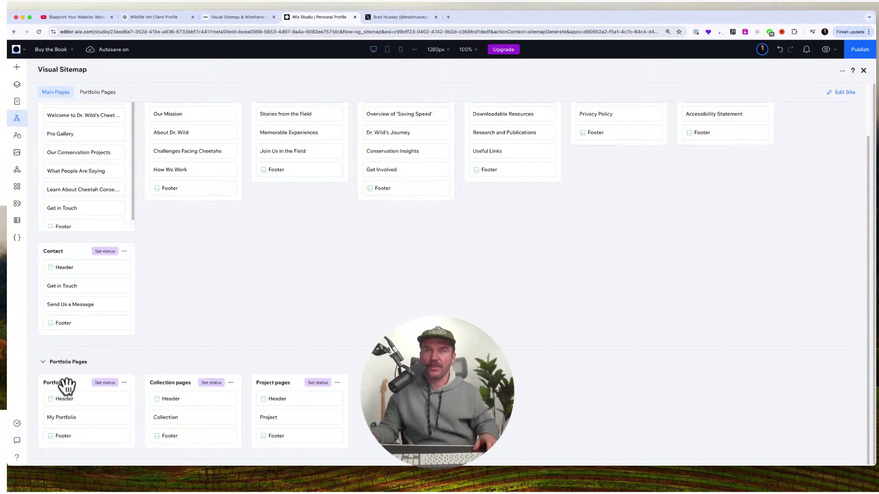
left_click(18, 87)
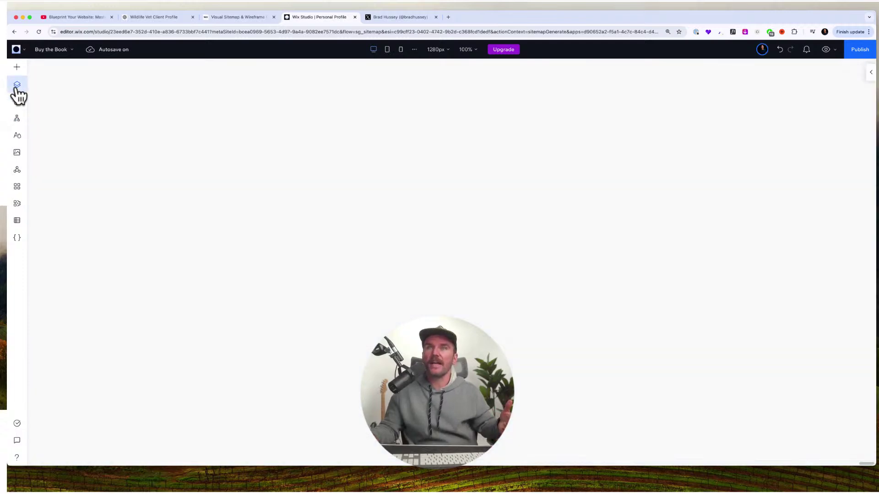
left_click(26, 102)
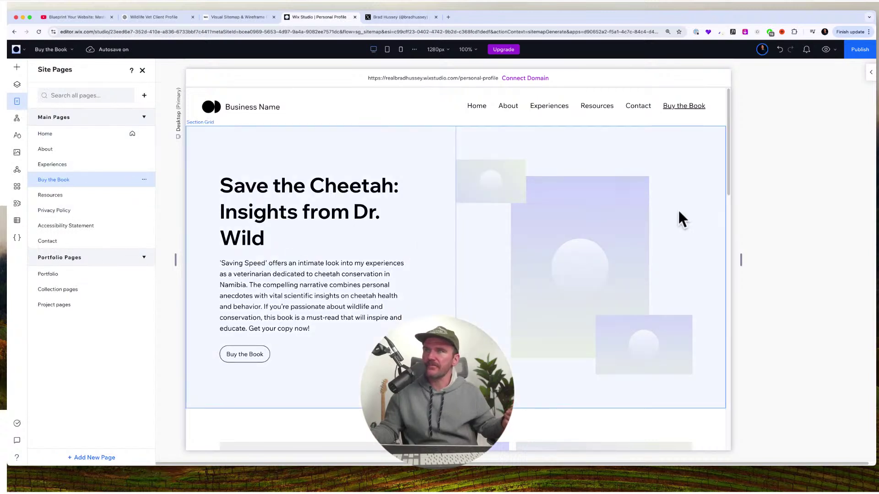
left_click(50, 275)
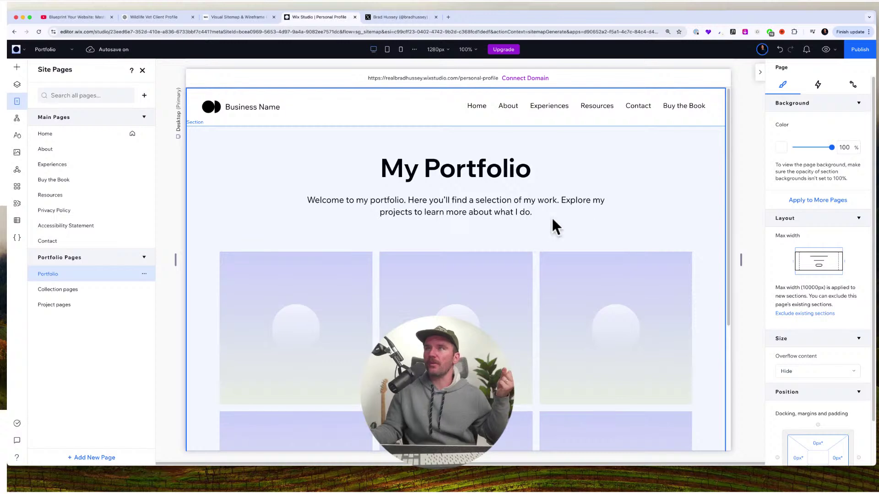
scroll(509, 225, "down", 5)
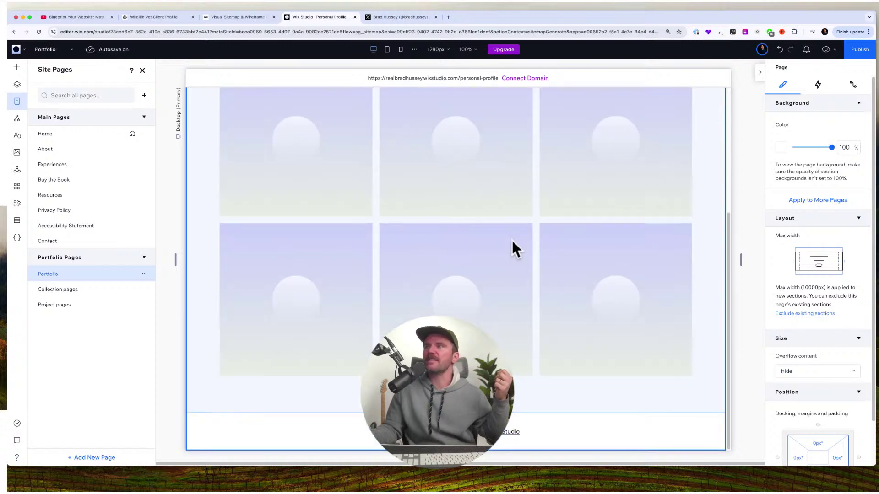
scroll(542, 269, "up", 5)
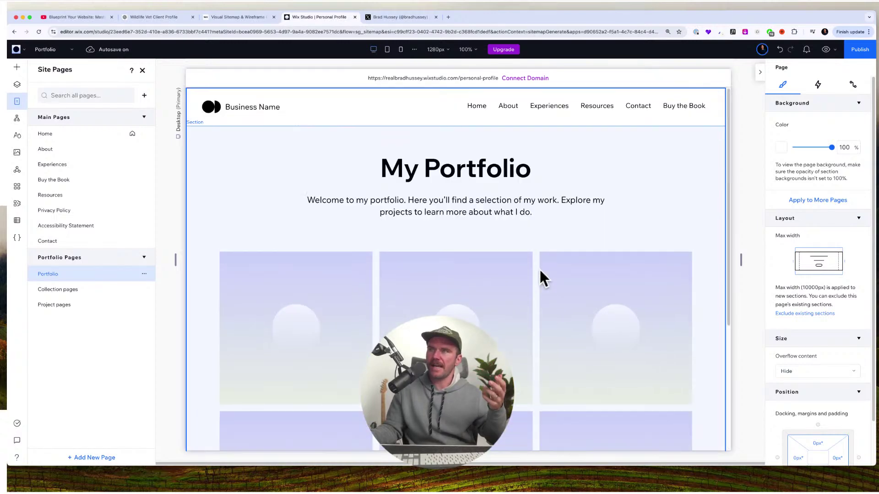
Open project management for the gallery on the Portfolio page.
left_click(473, 207)
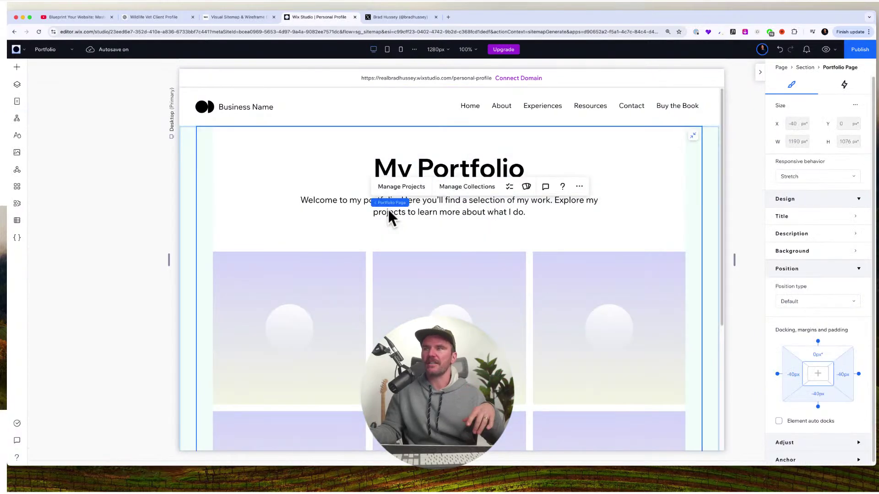
left_click(315, 324)
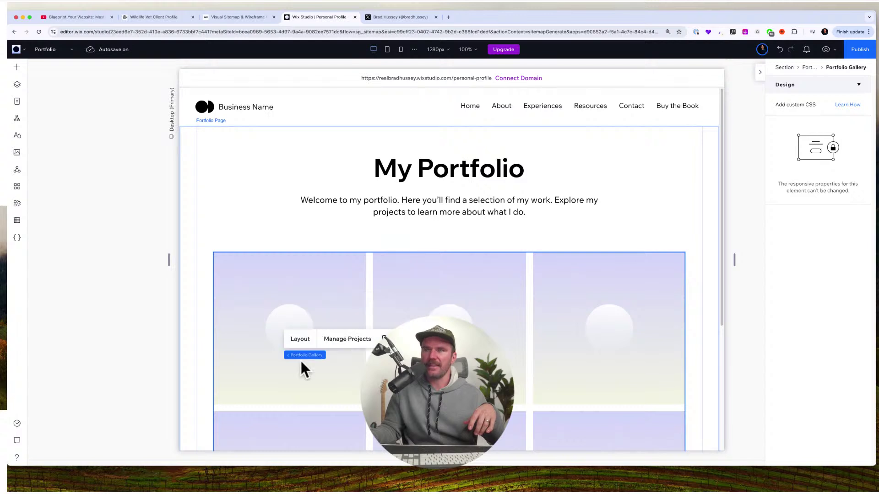
left_click(341, 340)
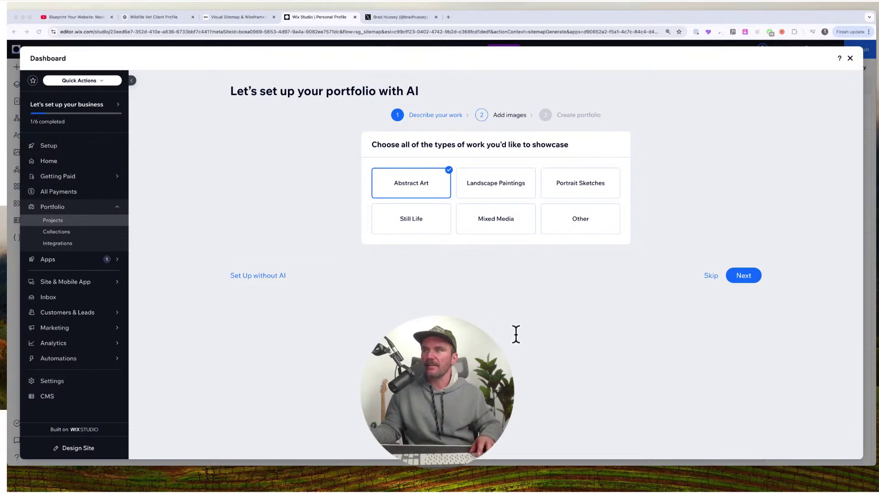
Add Other as a work type in the AI portfolio setup and enter the book's summary, beginning "A compelling narrative that weaves together", as its description.
left_click(513, 314)
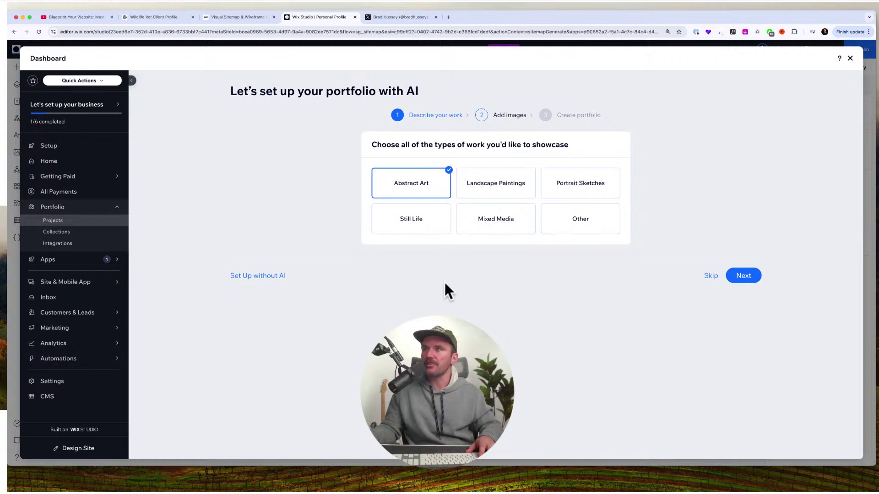
left_click(590, 231)
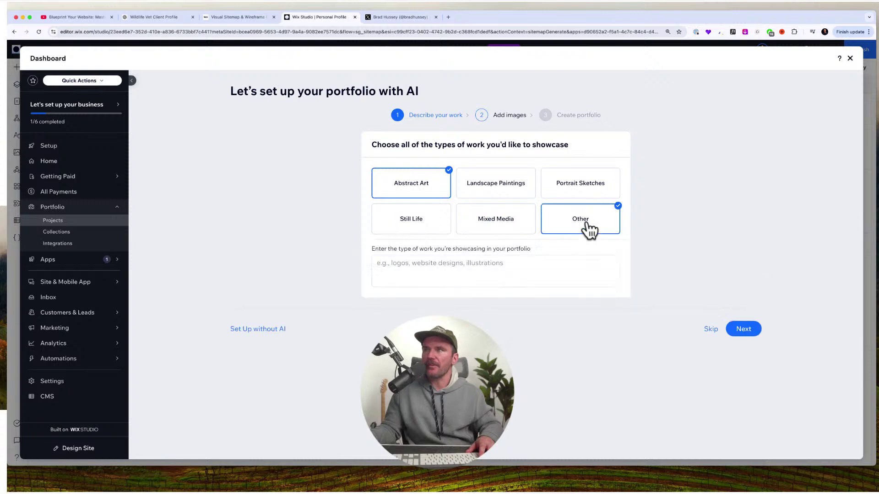
left_click(483, 274)
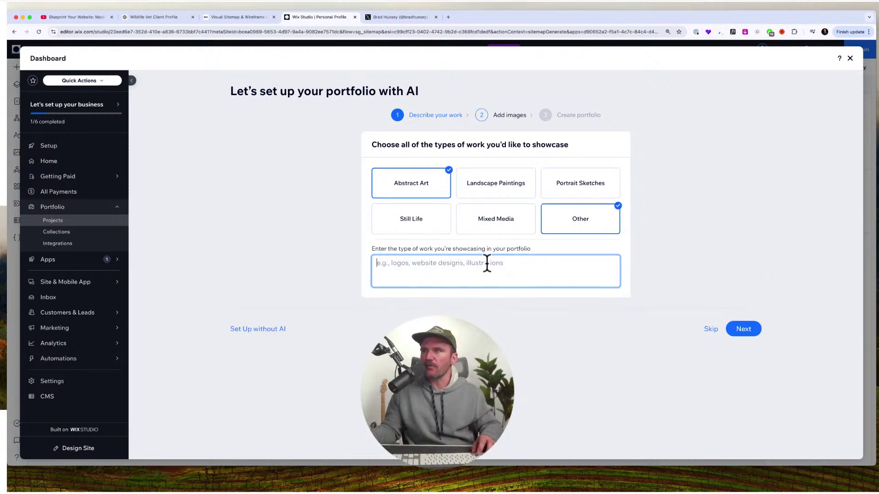
key("super+Tab")
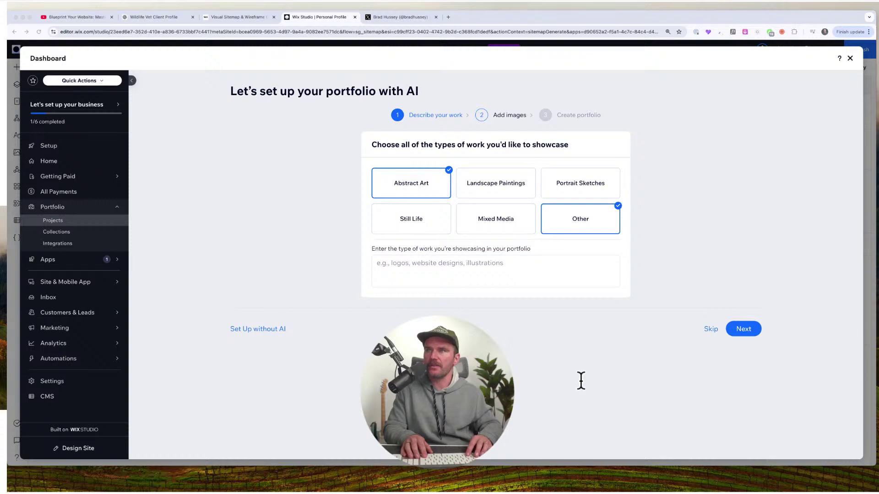
key("super+Tab")
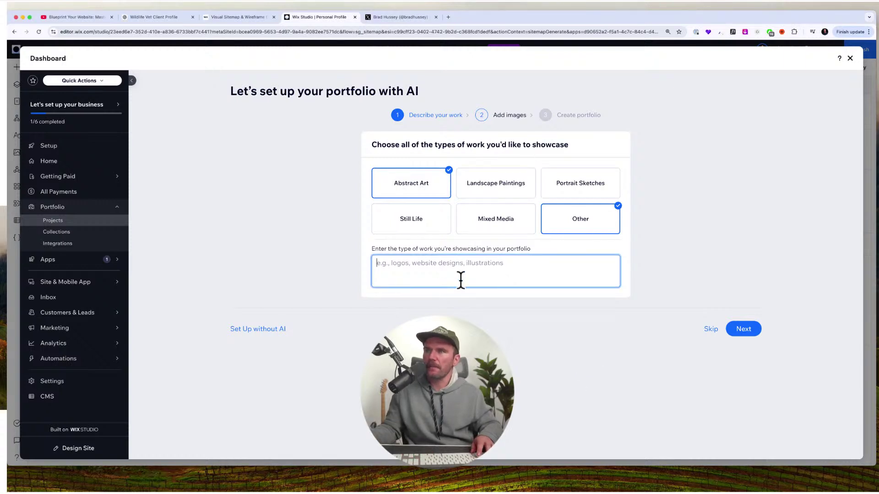
key("super+Tab")
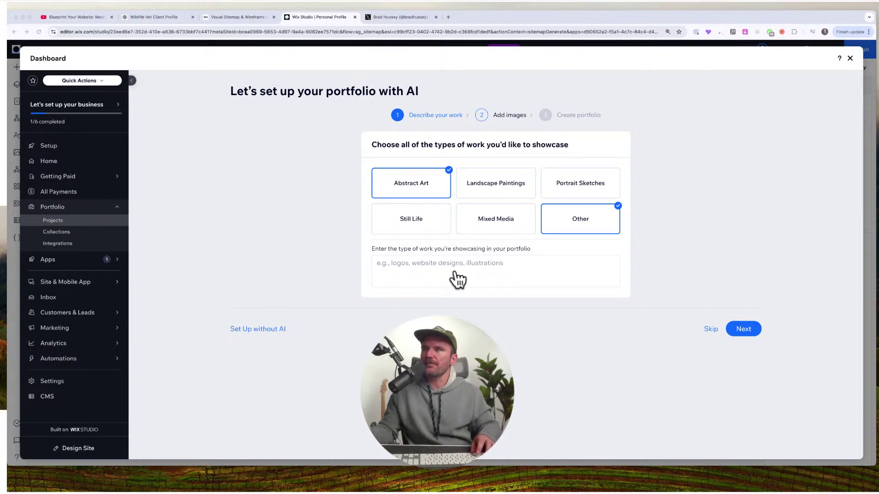
left_click(412, 270)
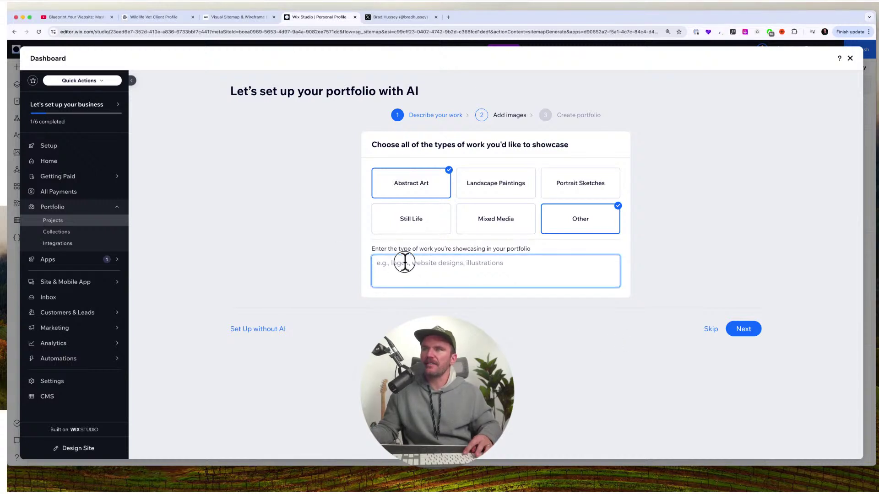
type("A compelling narrative that weaves together Dr. Wild's hands-on experiences treating and protecting cheetahs in Namibia. The book will combine personal stories from the field with scientific insights about cheetah health, behavior, and conservation challenges.")
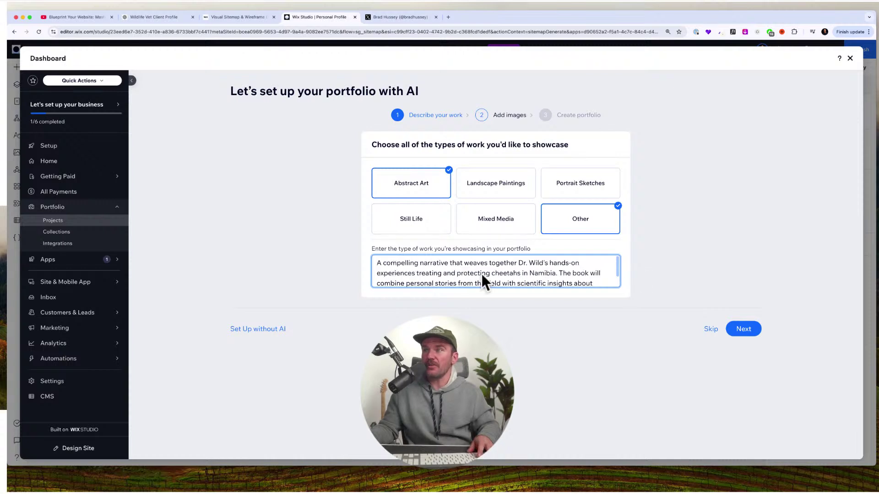
Replace the portfolio description with the portfolio summary that covers "groundbreaking initiatives in cheetah healthcare".
scroll(498, 268, "down", 1)
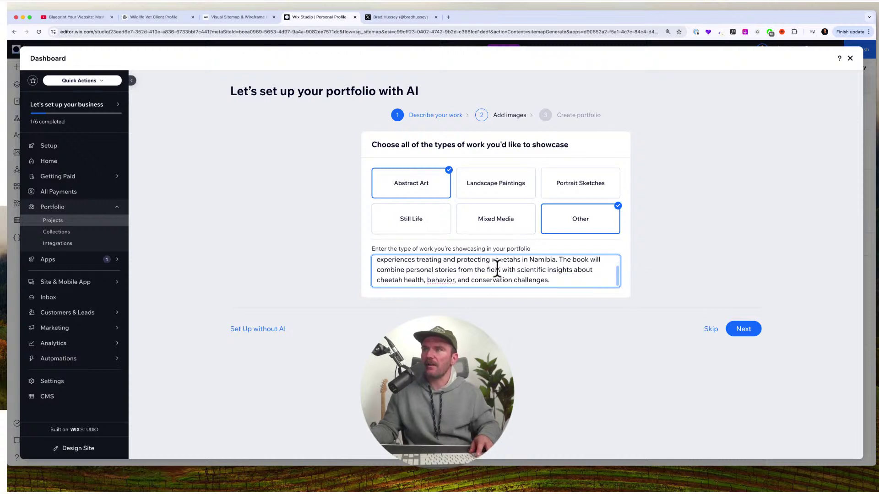
key("super+Tab")
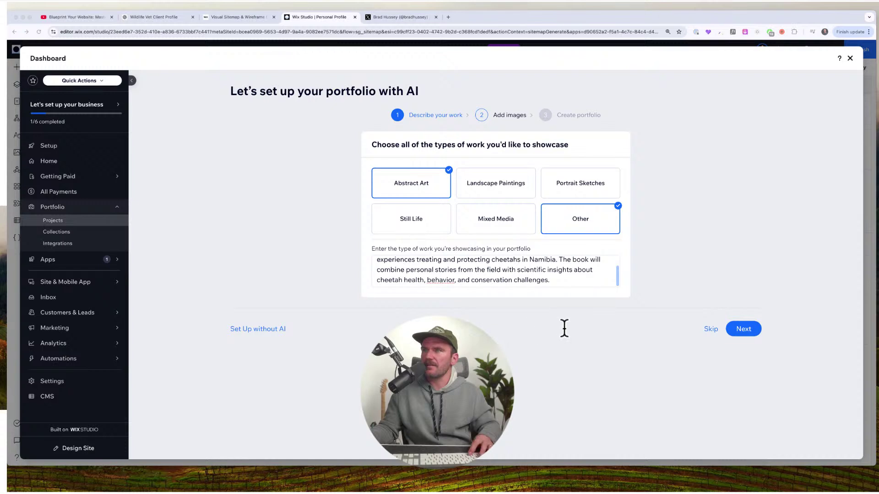
key("super+Tab")
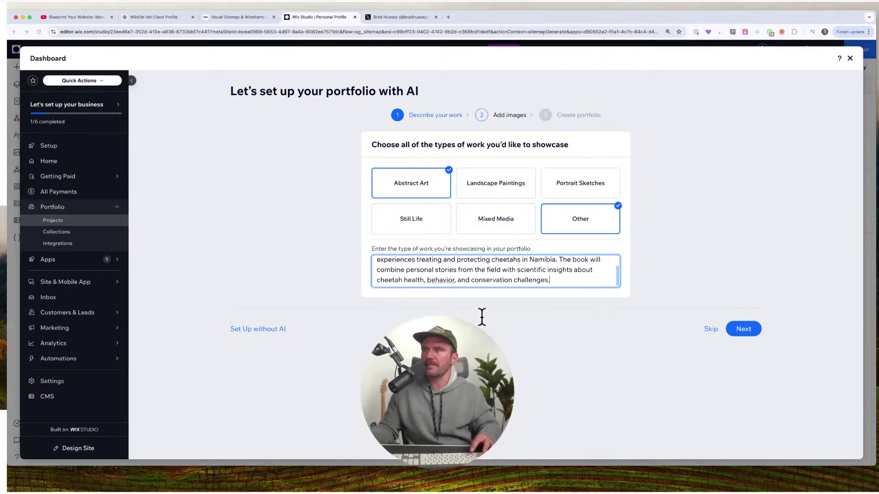
key("super+v")
scroll(580, 262, "up", 2)
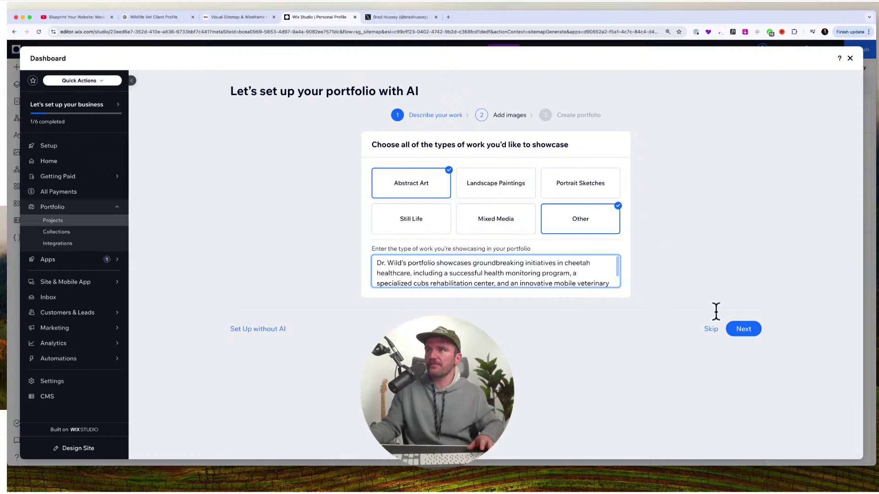
Swap the Abstract Art work type for Mixed Media alongside Other, and continue to the image stage of the setup.
left_click(421, 186)
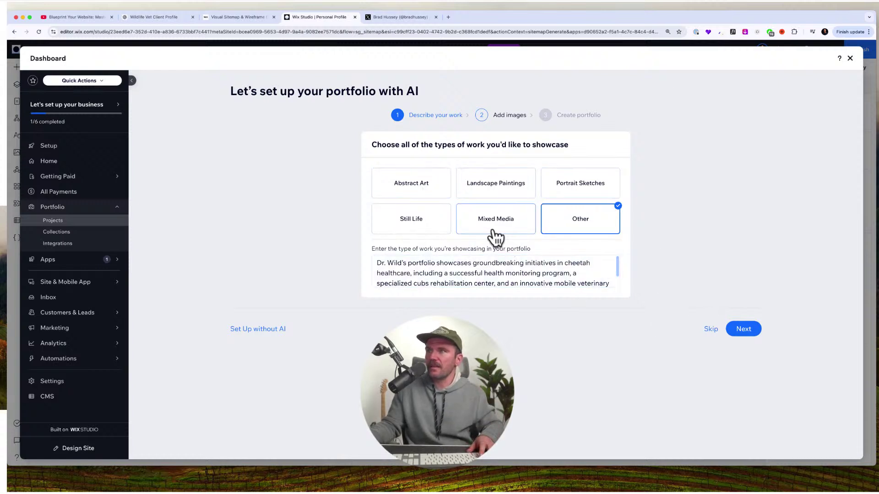
left_click(510, 232)
left_click(732, 331)
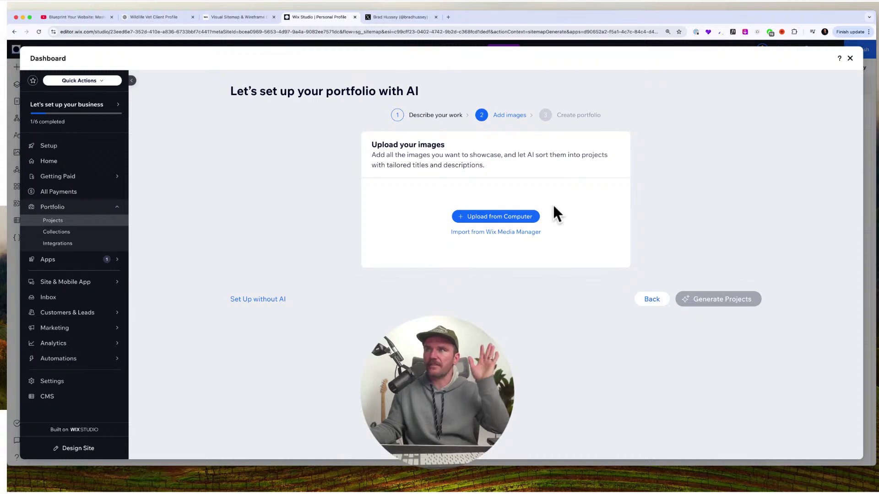
Open the Wix Media Manager import for the portfolio images and search Unsplash for "cheetah".
left_click(519, 232)
left_click(326, 130)
type("cheeta")
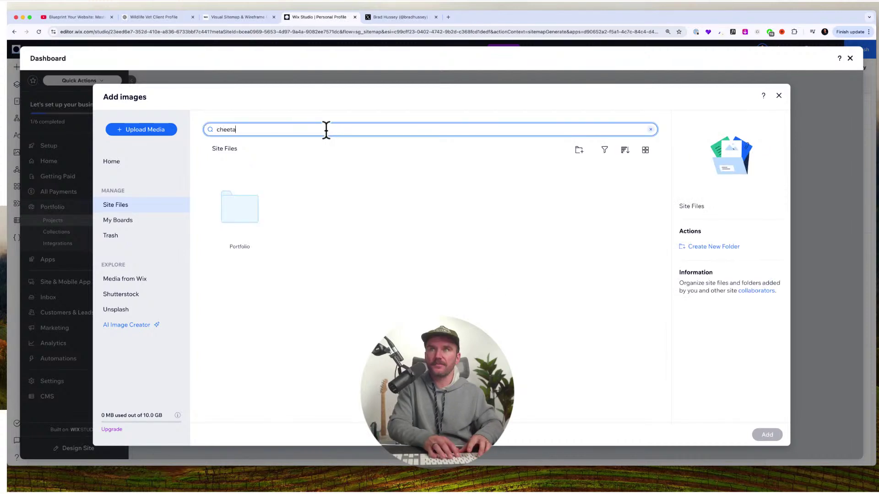
type("h")
left_click(121, 280)
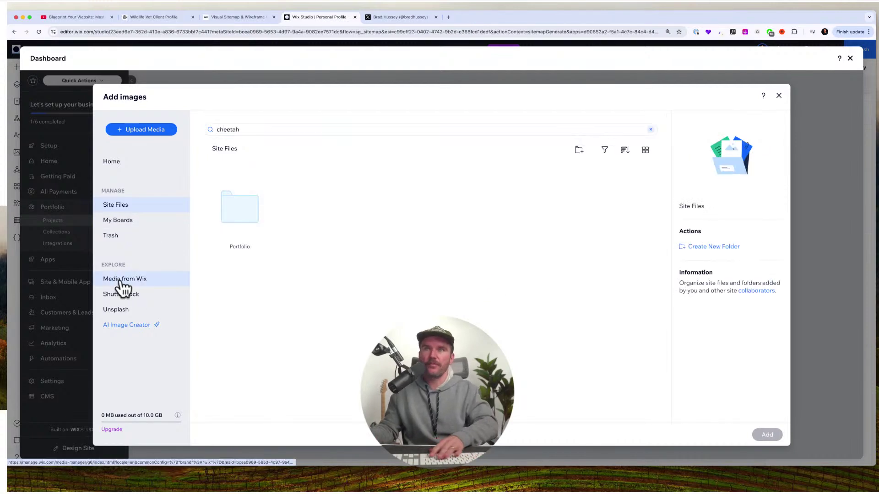
left_click(121, 310)
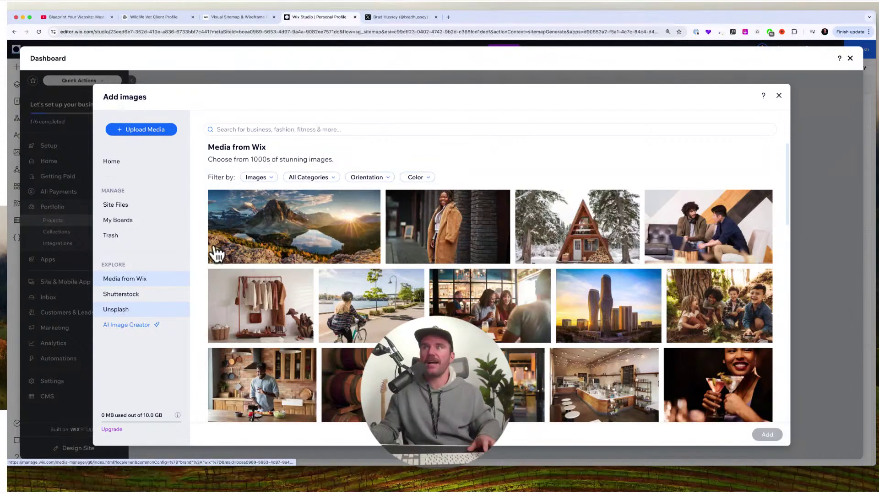
left_click(311, 132)
type("cheetah")
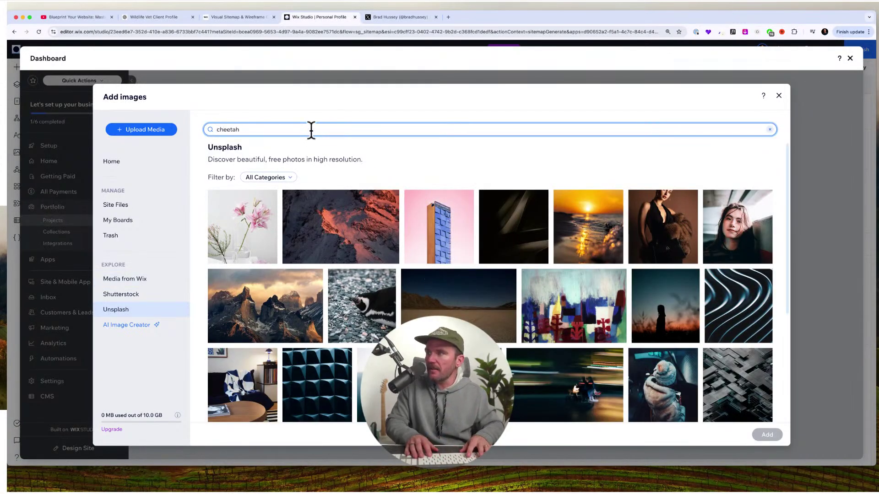
key("Return")
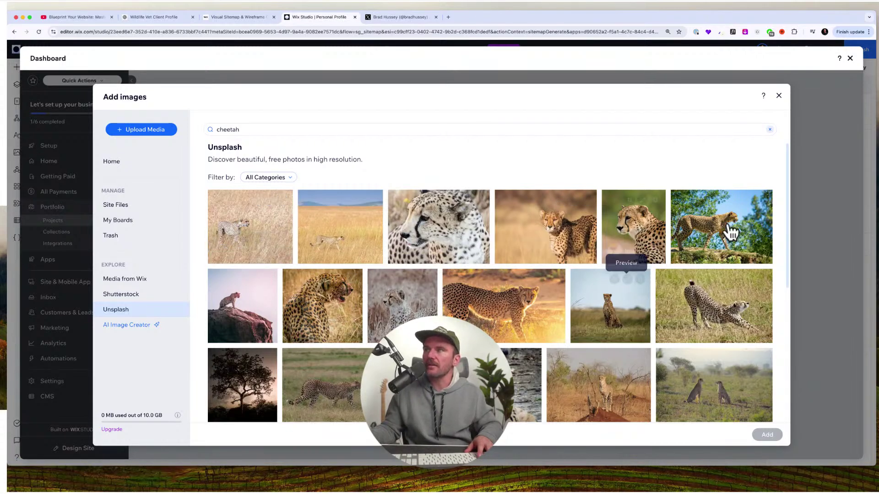
Add the dark tree silhouette photo from the Unsplash results to the portfolio images.
scroll(535, 240, "down", 3)
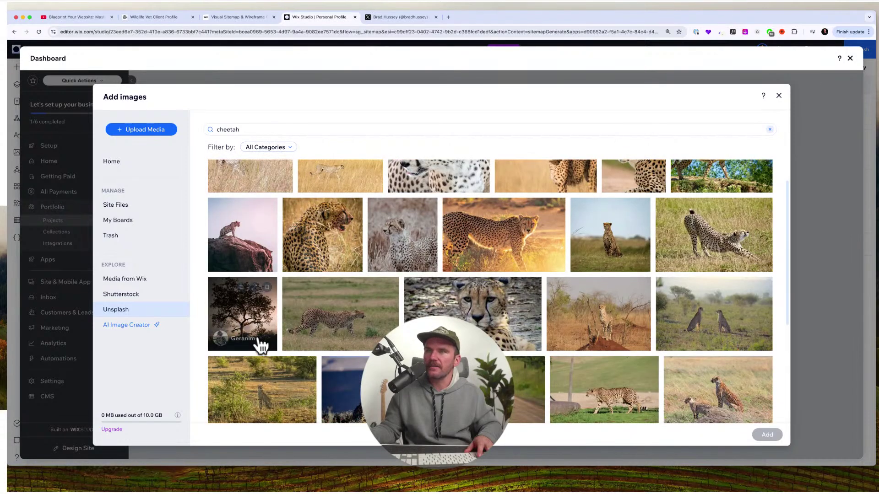
left_click(262, 317)
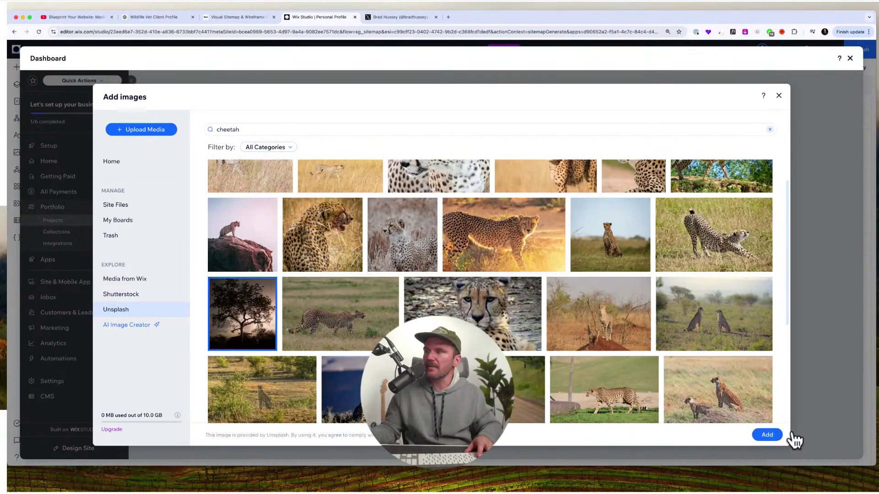
left_click(765, 439)
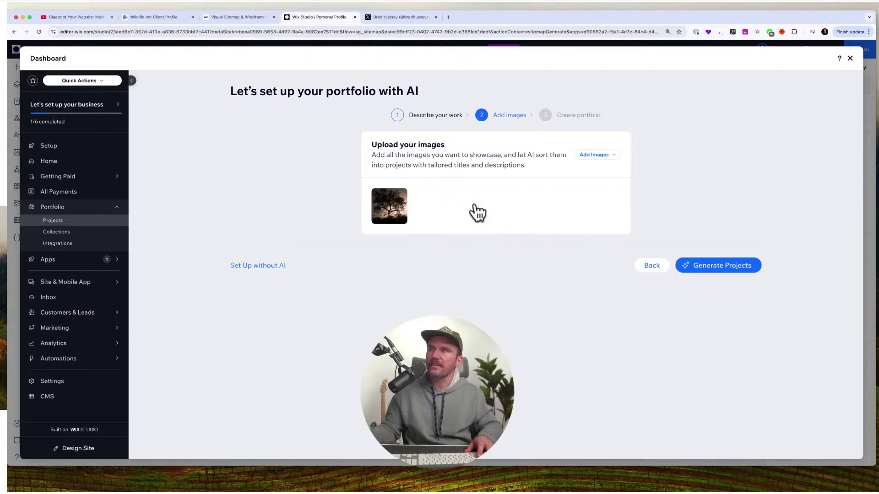
Import more portfolio images from the Media Manager, searching Unsplash again for "cheetah".
left_click(595, 155)
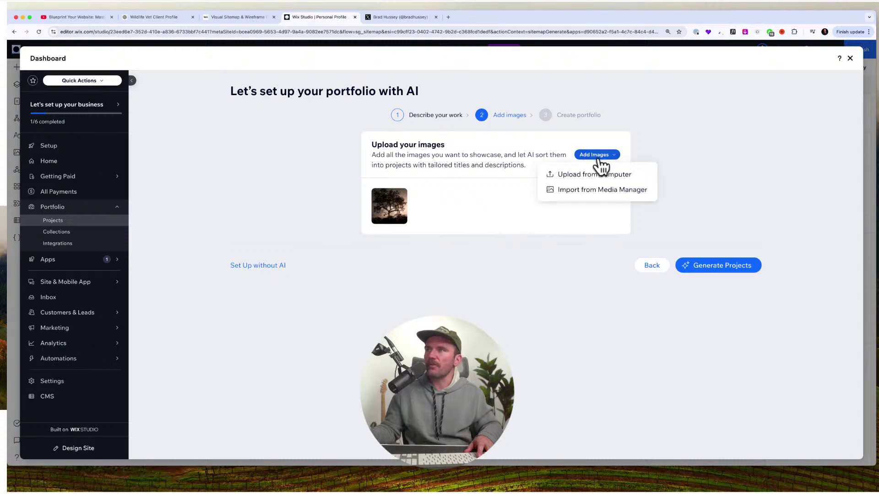
left_click(609, 194)
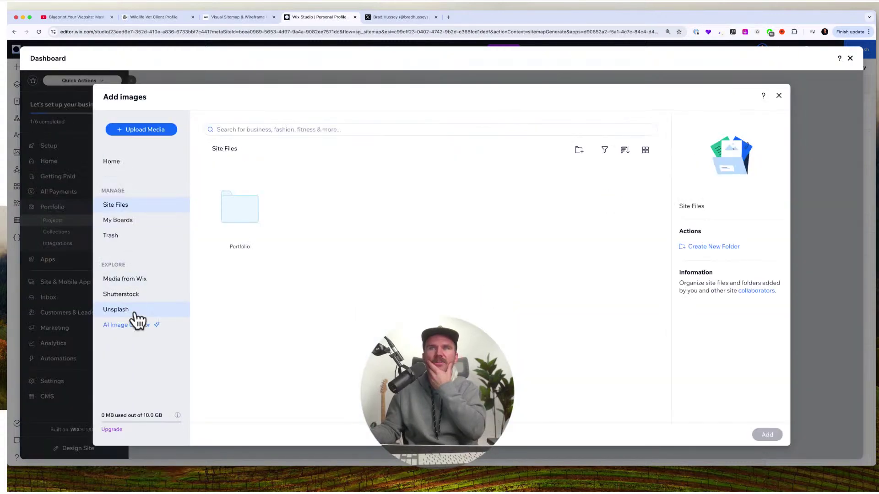
left_click(122, 309)
left_click(286, 131)
type("cheetah")
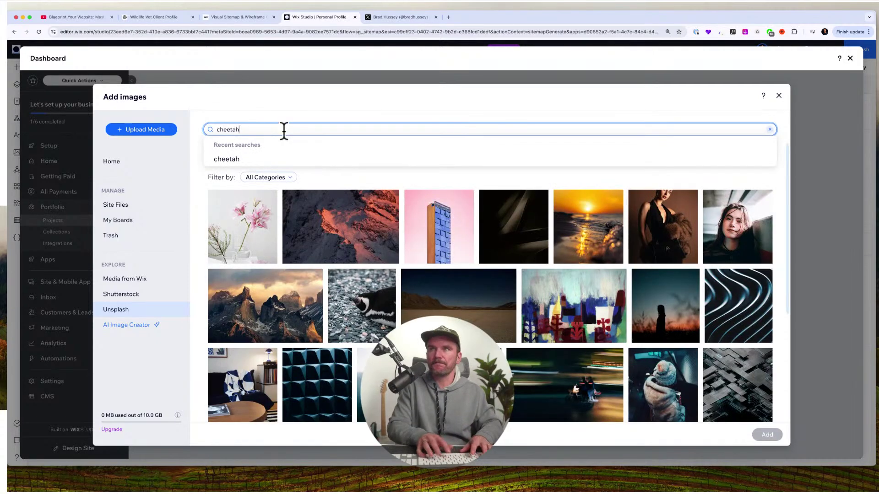
key("Return")
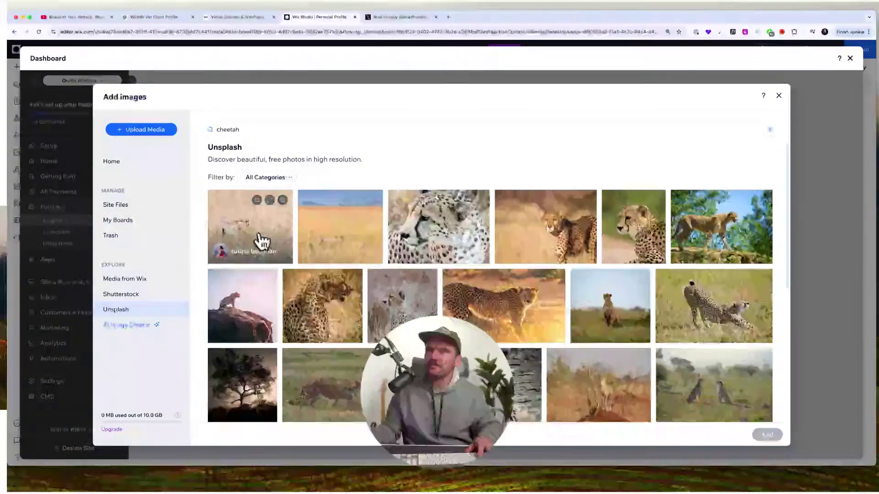
Add the whole range of Unsplash photos from the first row's fourth cheetah picture through the green safari jeep to the portfolio images.
left_click(582, 252)
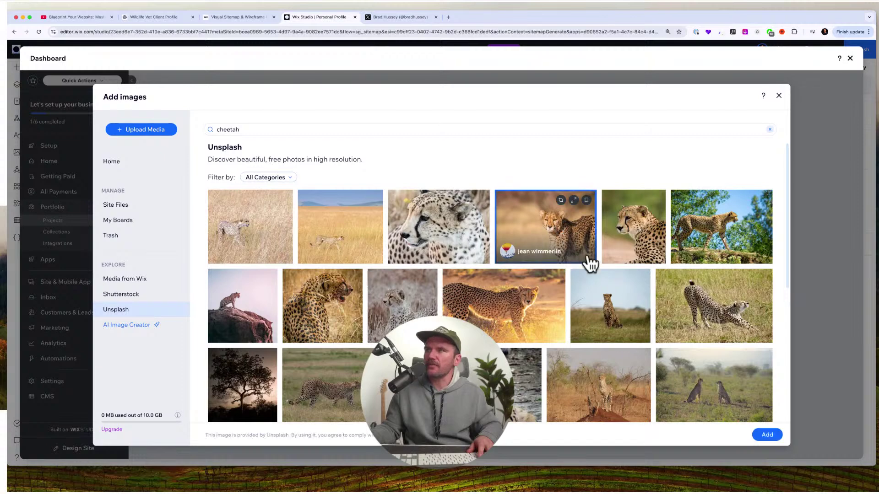
scroll(595, 284, "down", 3)
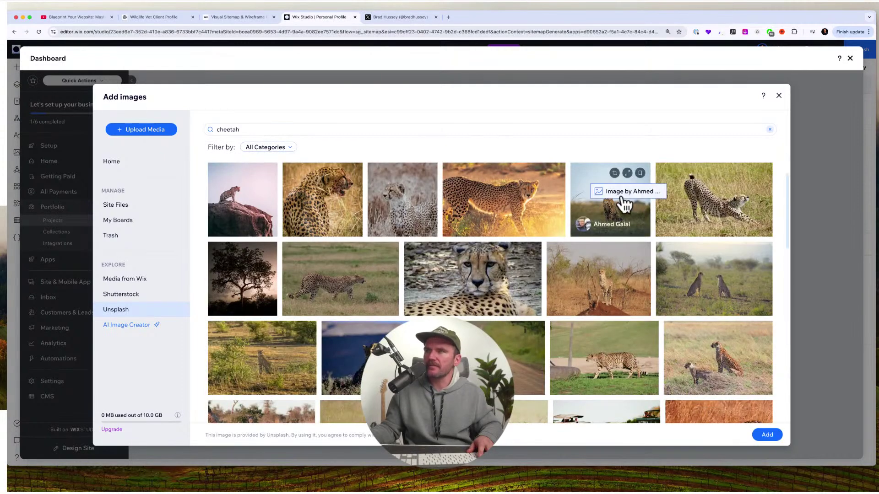
scroll(609, 327, "down", 2)
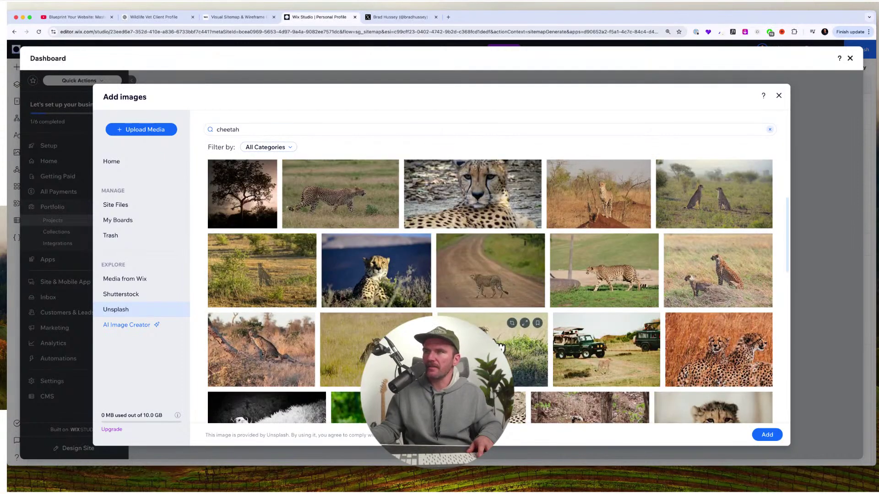
left_click(627, 356)
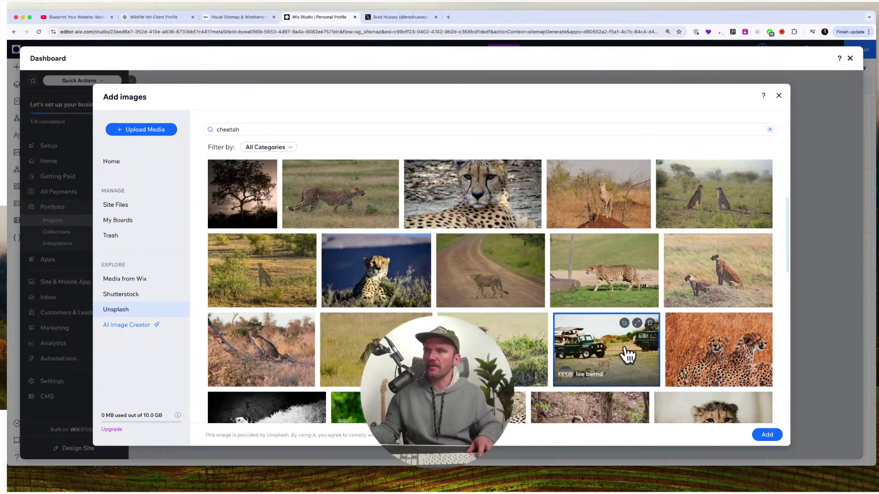
left_click(504, 343)
scroll(508, 348, "up", 1)
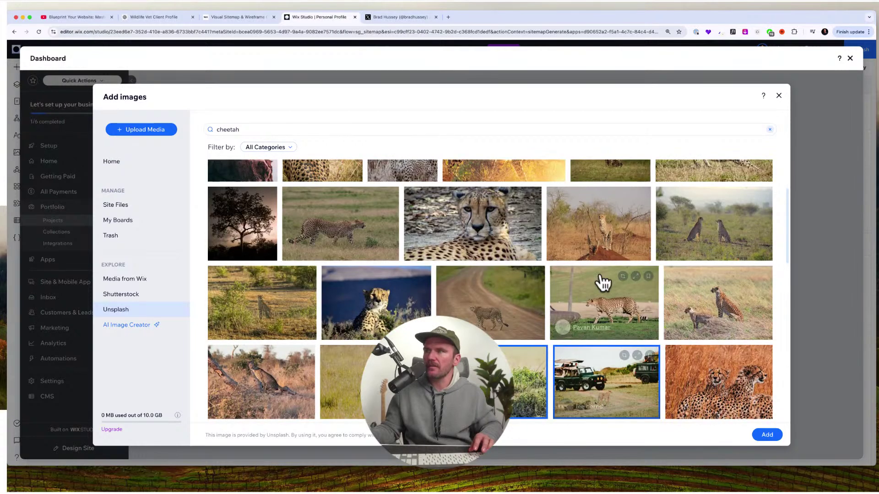
left_click(634, 252, "shift")
scroll(618, 304, "up", 3)
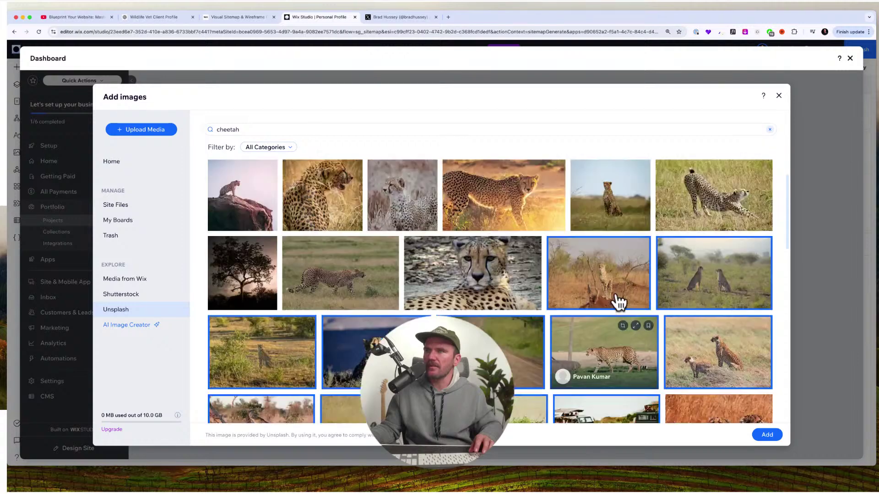
scroll(613, 289, "up", 1)
left_click(581, 226, "shift")
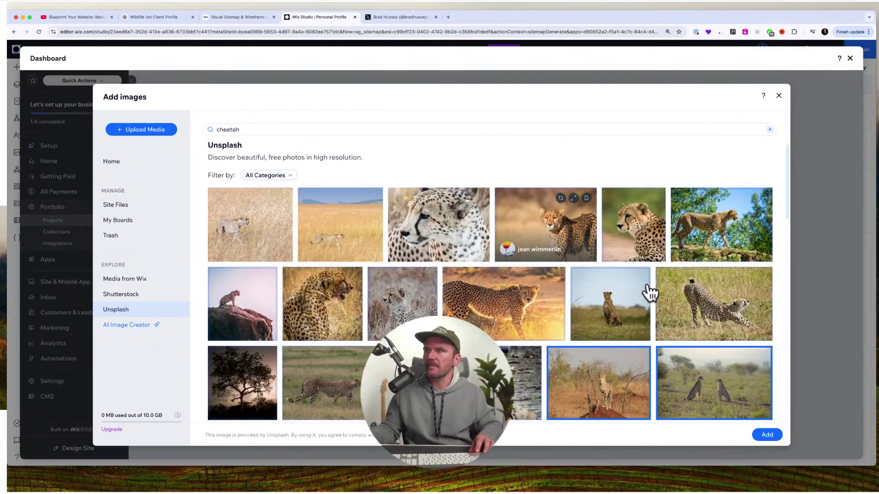
left_click(768, 436)
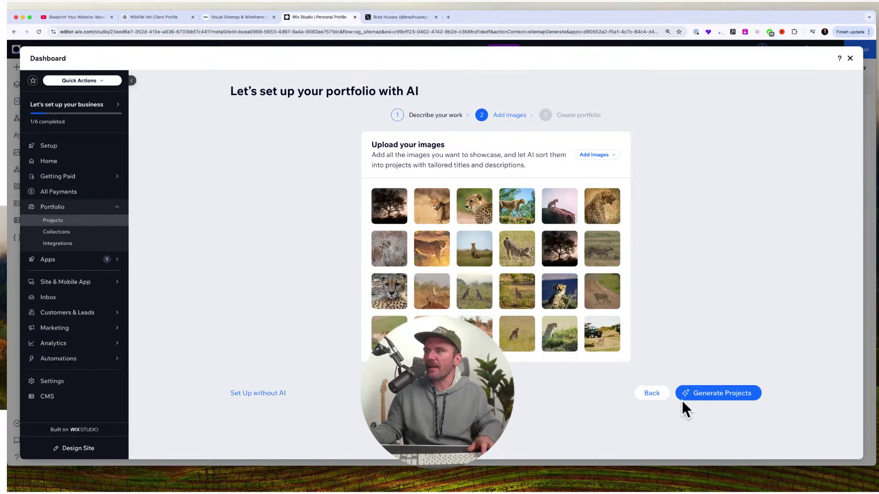
Generate a project from the uploaded images with AI, review its description and images, and create the portfolio.
left_click(721, 393)
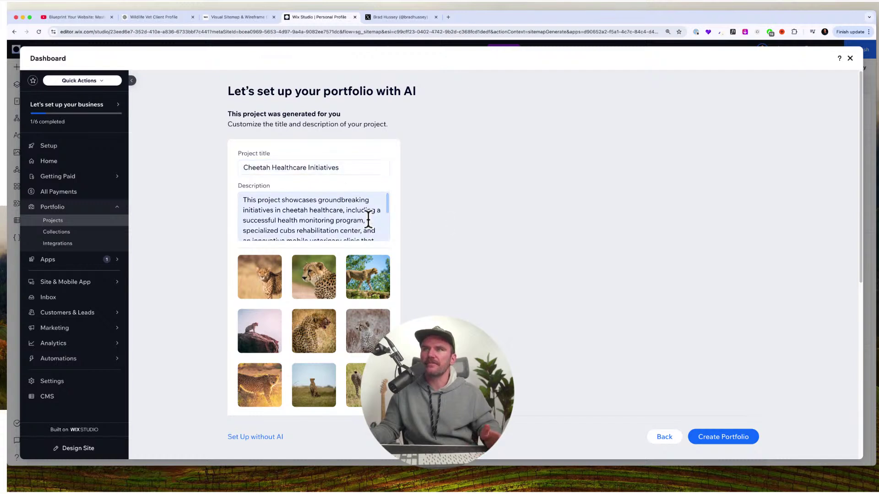
scroll(366, 220, "down", 1)
scroll(367, 220, "down", 5)
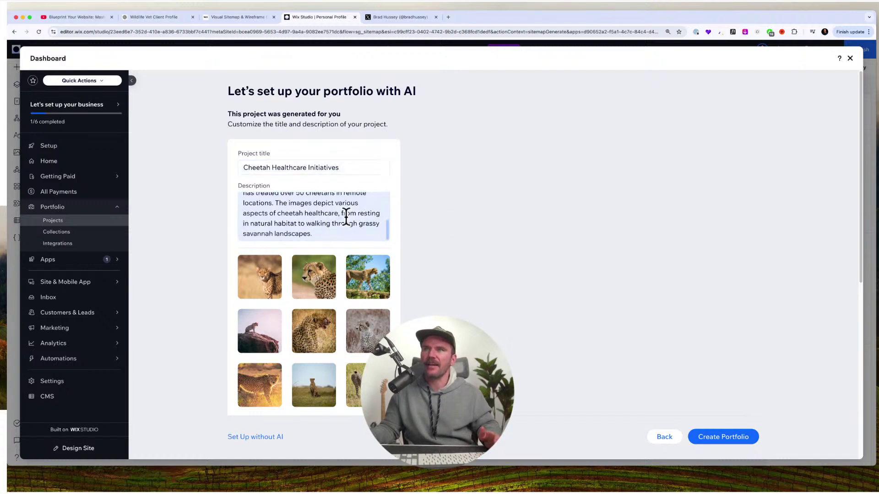
scroll(346, 217, "up", 5)
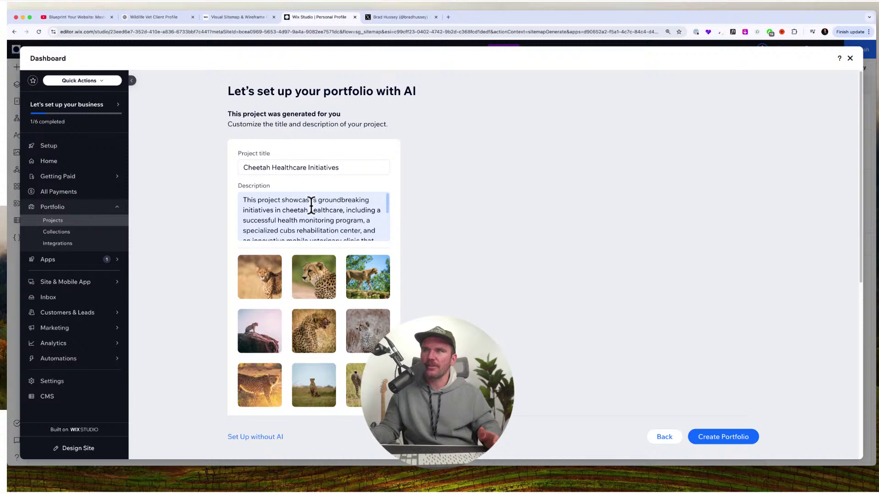
scroll(280, 210, "down", 5)
scroll(551, 361, "down", 3)
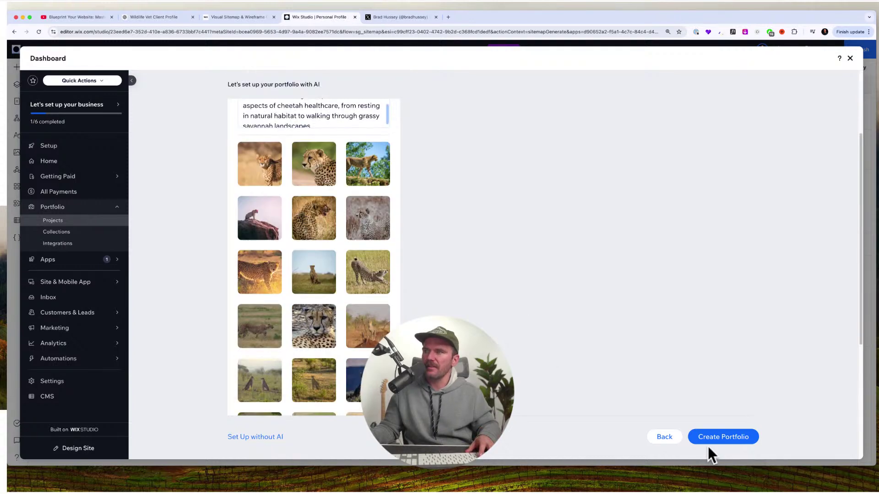
left_click(716, 440)
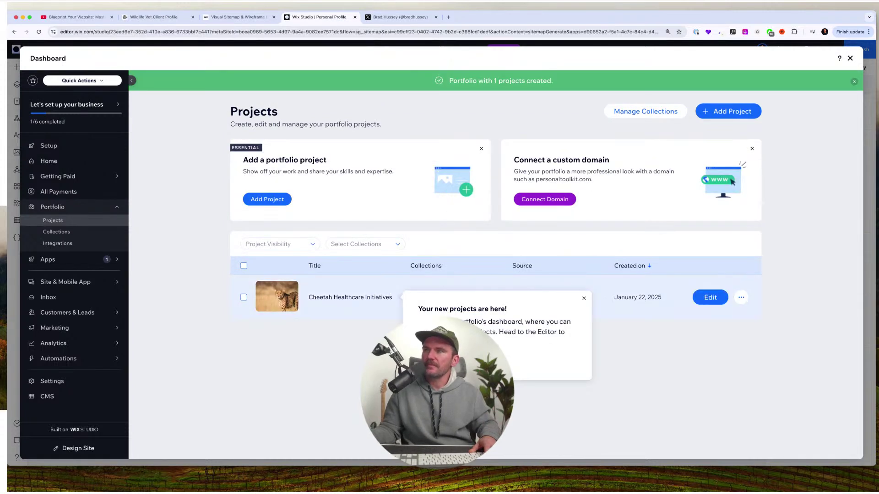
left_click(438, 359)
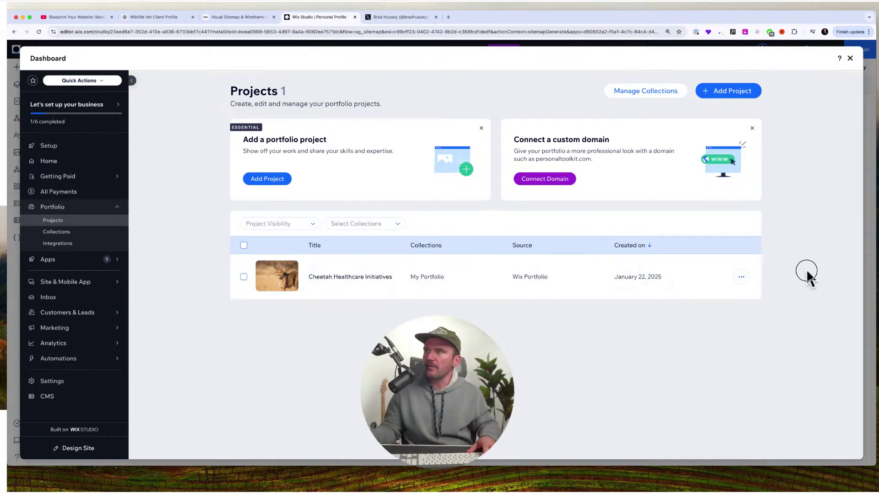
Open the Cheetah Healthcare Initiatives project for editing.
left_click(741, 277)
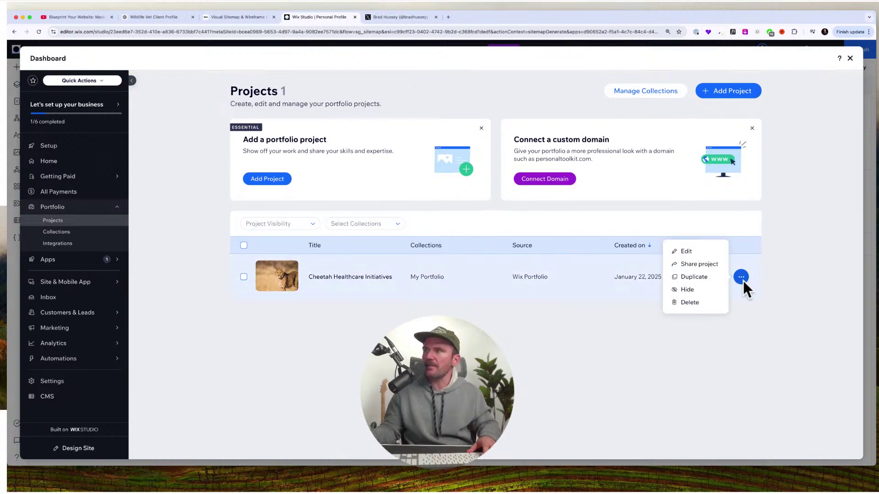
left_click(584, 323)
left_click(328, 275)
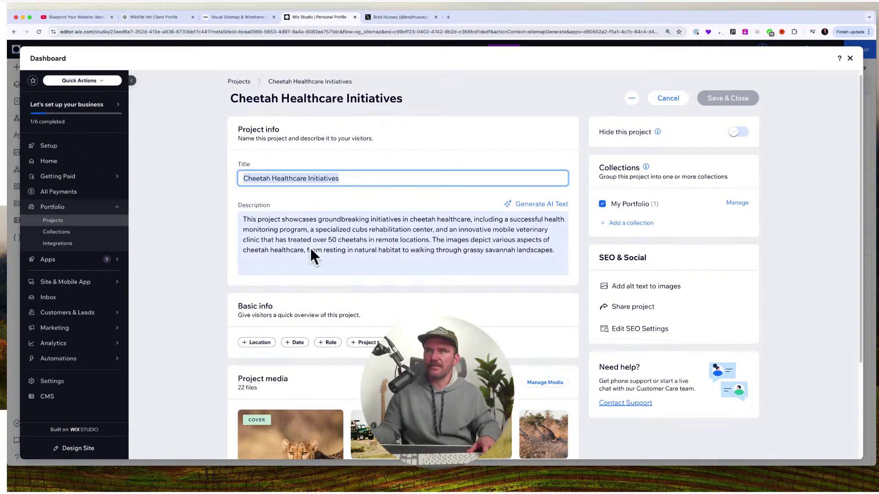
Add a Location entry with the text "Namibia" to the project's basic info.
scroll(314, 254, "down", 3)
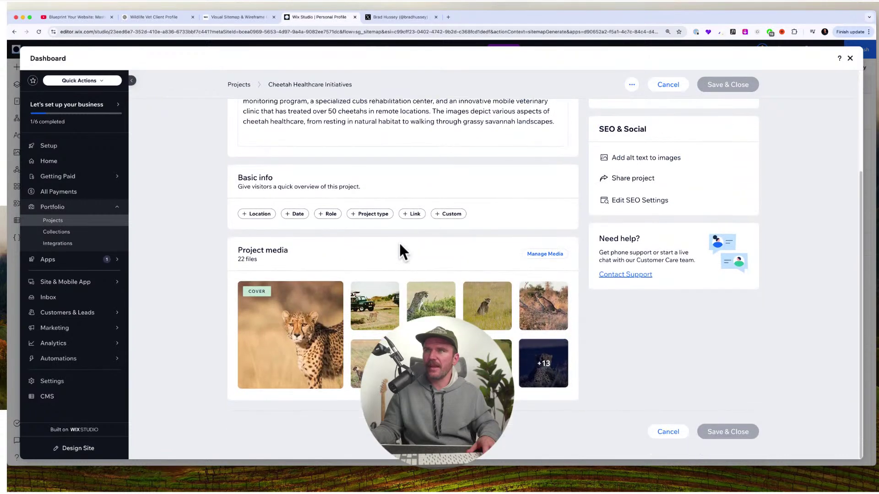
left_click(258, 213)
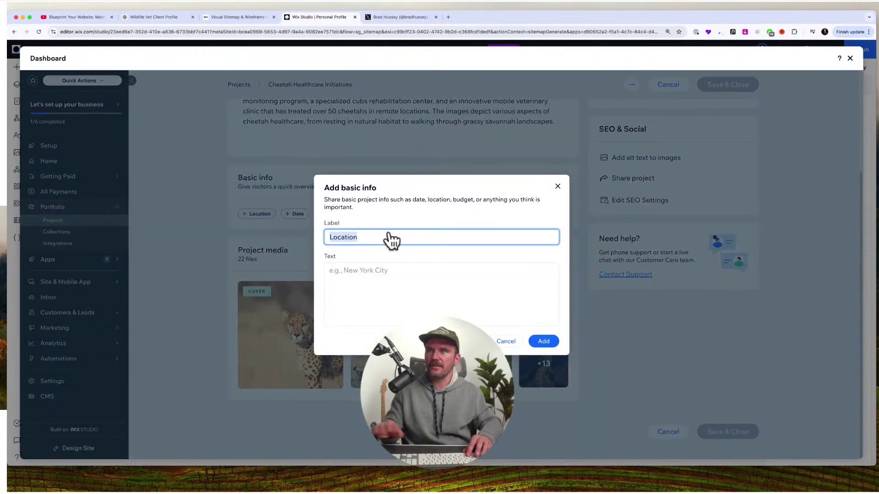
left_click(395, 275)
type("Ma")
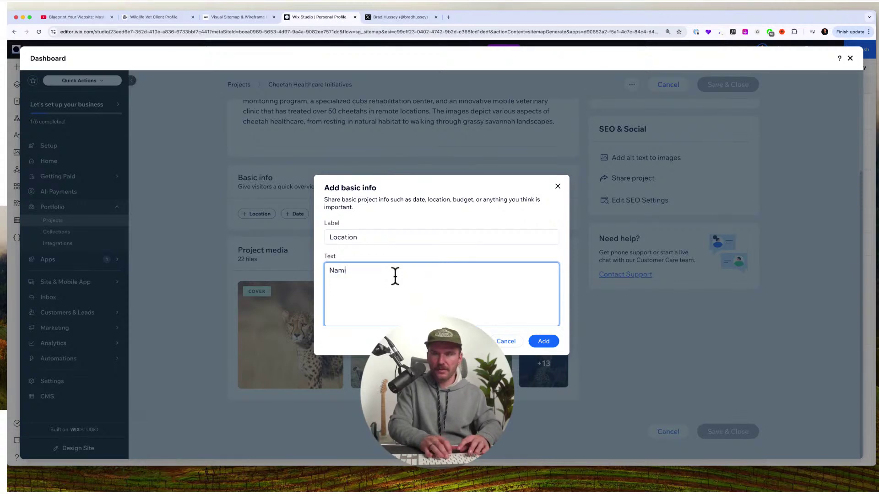
left_click(543, 341)
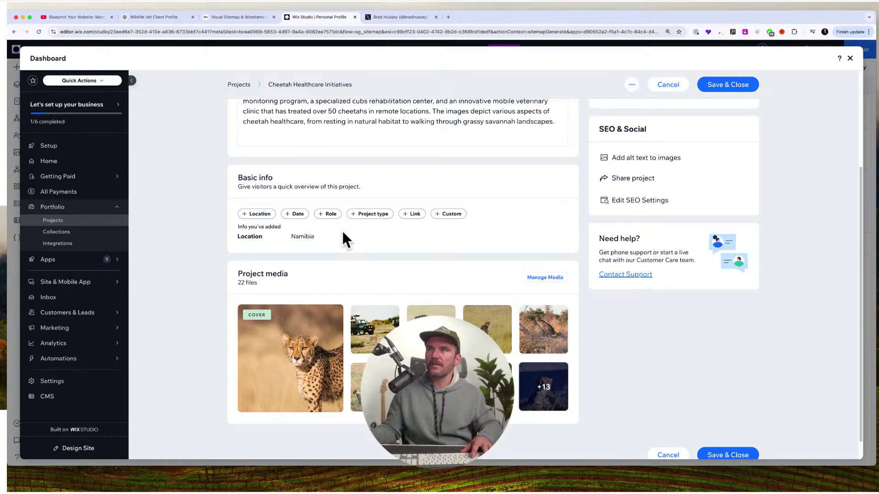
Add a Project type entry with the text "Conservation & Rescue" to the project's basic info.
left_click(375, 213)
left_click(416, 301)
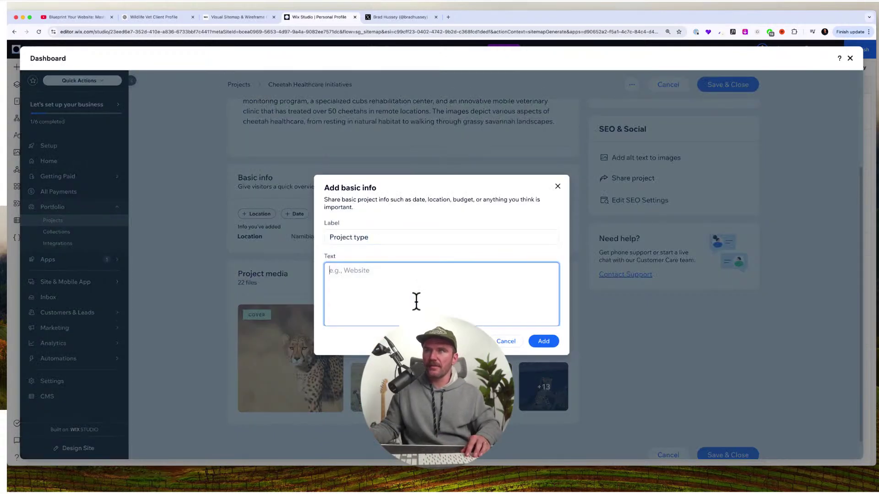
type("Conservation & Rescue")
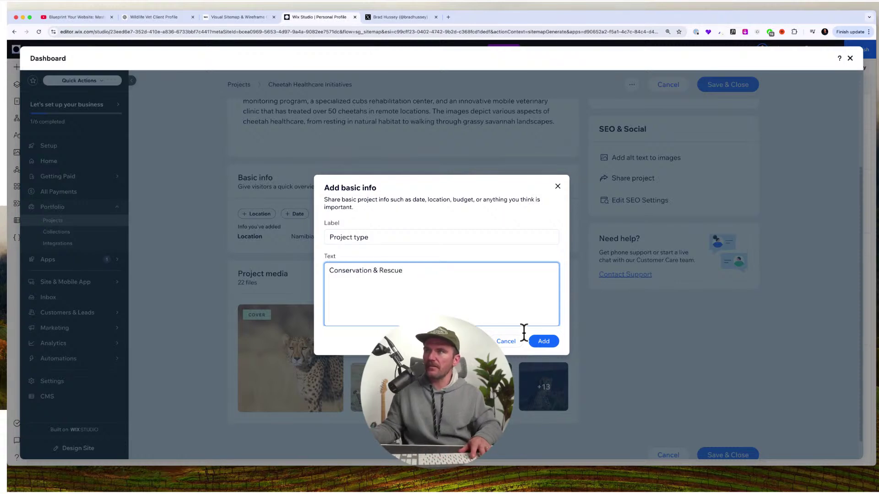
left_click(543, 341)
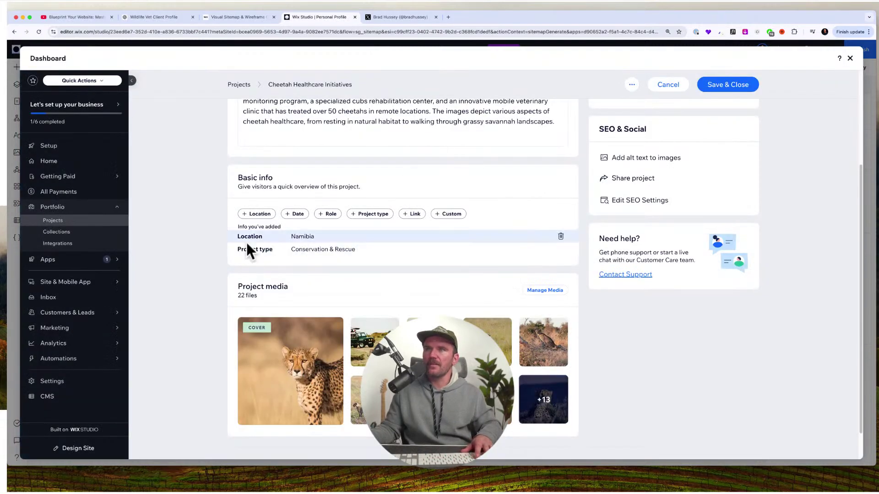
Add a Date entry with the text "May 2024" to the project's basic info.
left_click(294, 219)
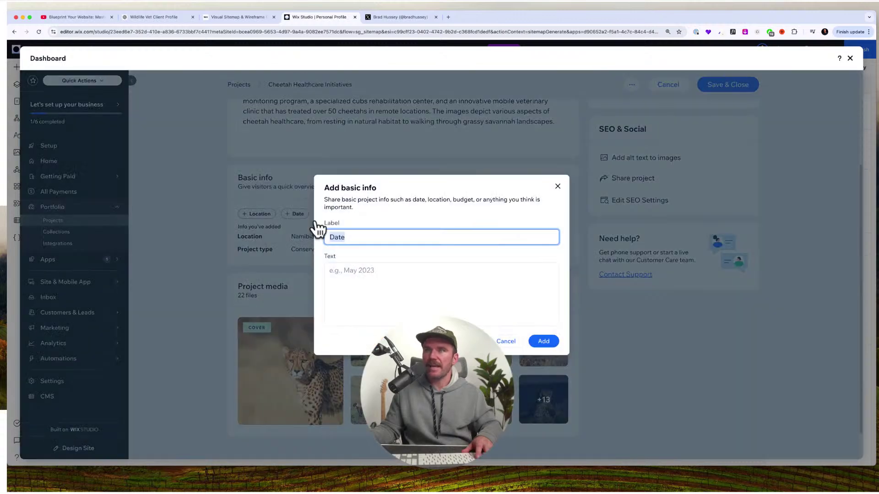
left_click(383, 279)
type("May 2024")
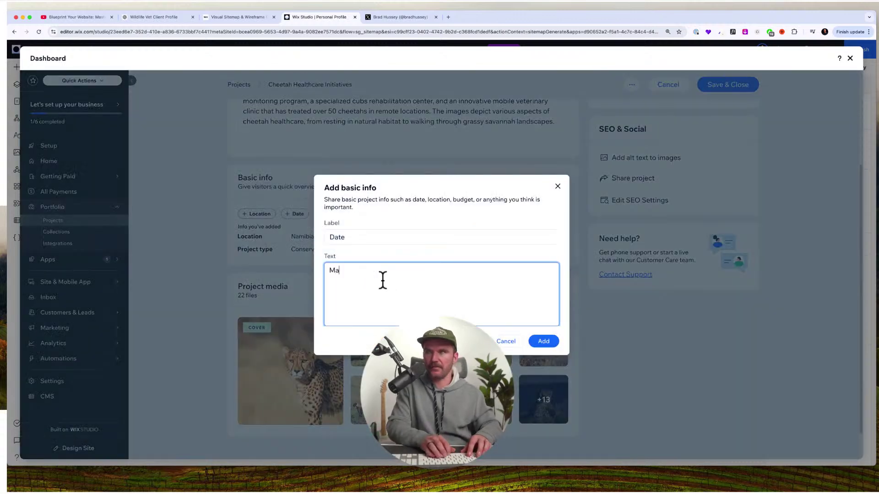
key("Return")
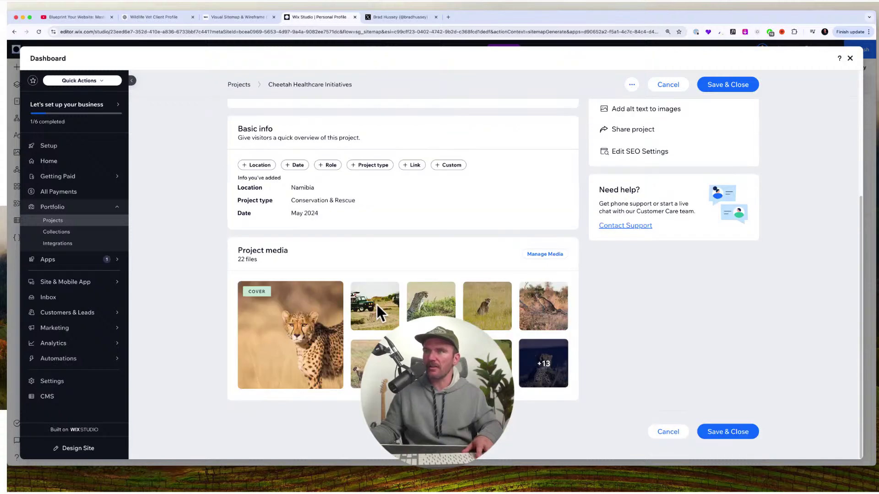
Set the image of the cheetah walking in golden light, number 17 in the project media, as the project cover.
left_click(380, 307)
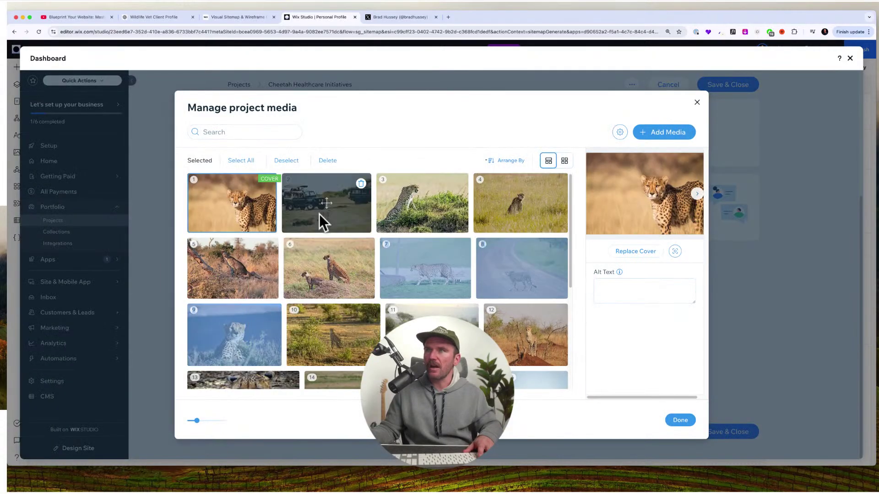
left_click(345, 201)
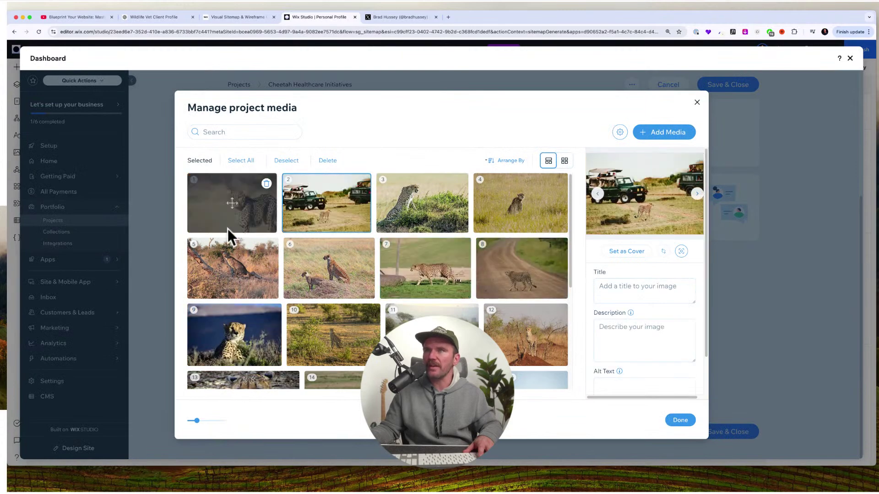
scroll(359, 298, "down", 5)
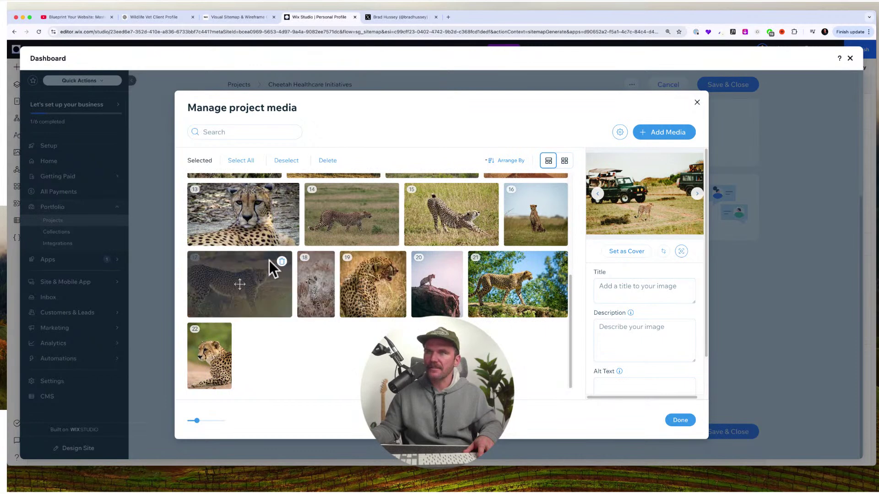
left_click(219, 266)
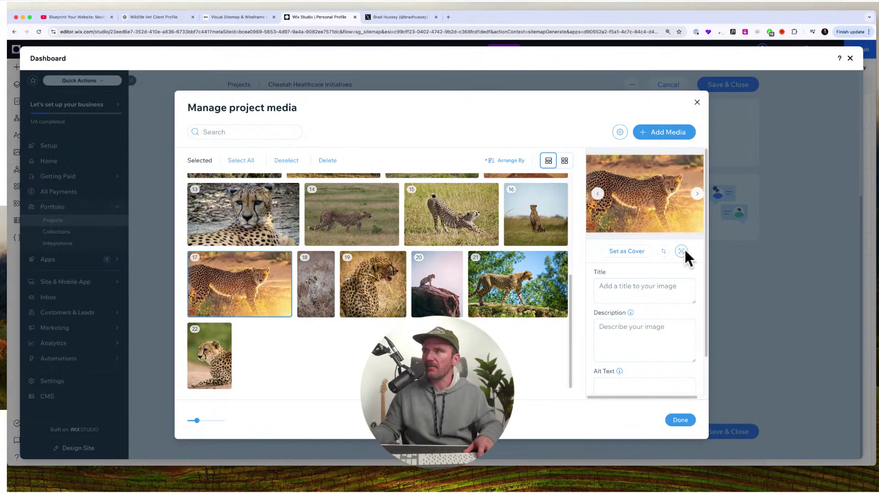
left_click(640, 251)
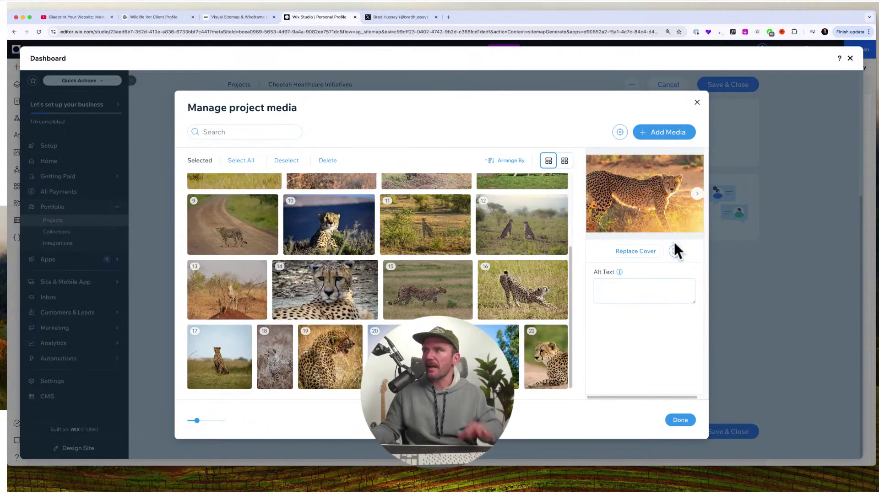
Turn on the focal point for the new cover image and finish managing the project media.
left_click(675, 251)
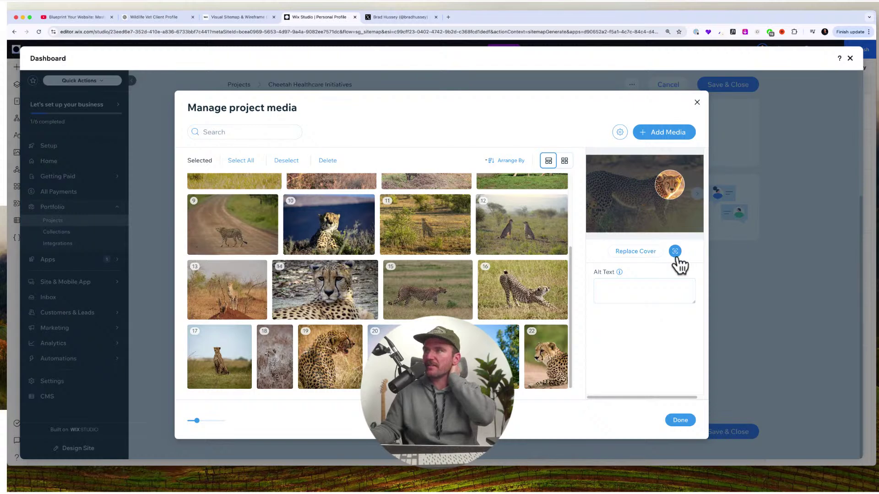
left_click(634, 303)
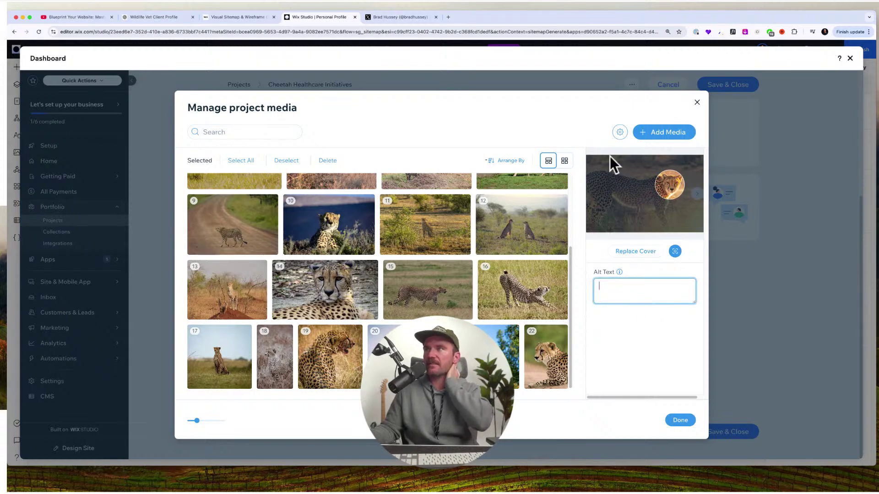
left_click(682, 419)
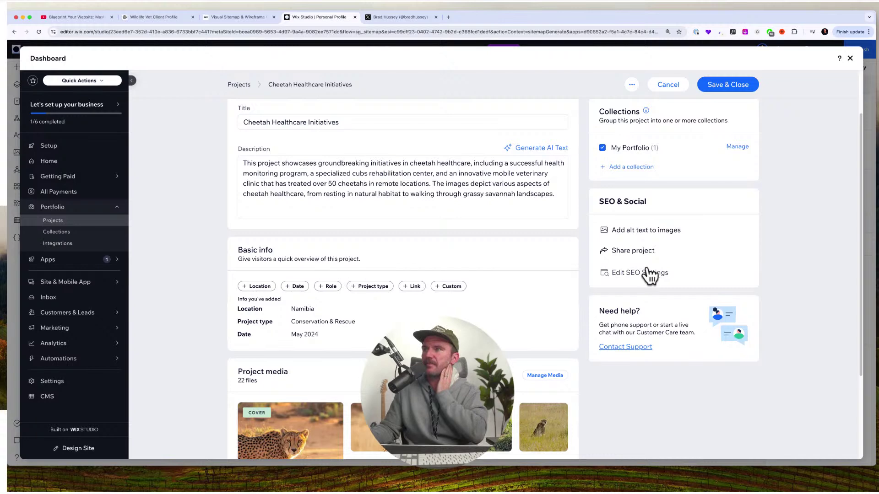
Generate the missing alt text for the project's images with AI and apply it.
left_click(655, 231)
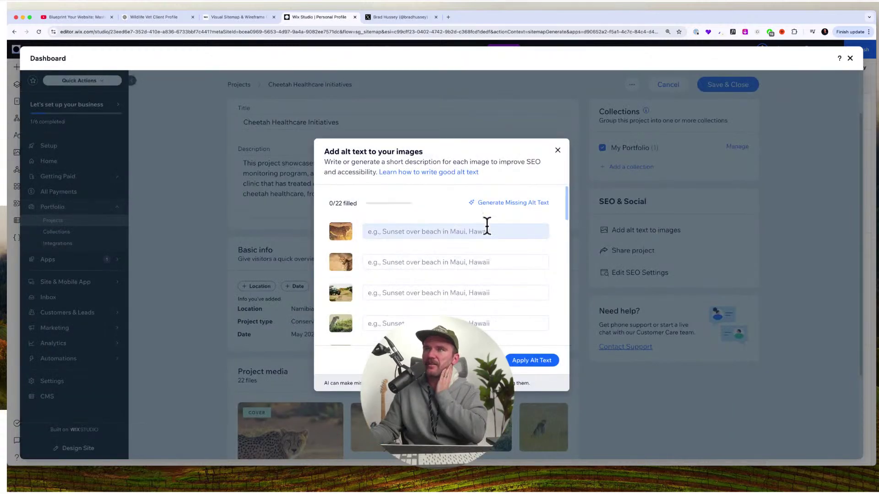
left_click(509, 204)
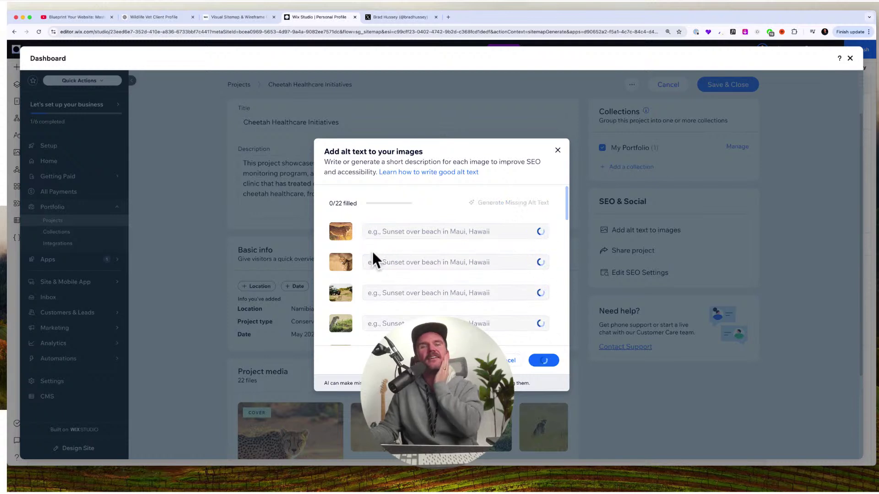
mouse_move(525, 204)
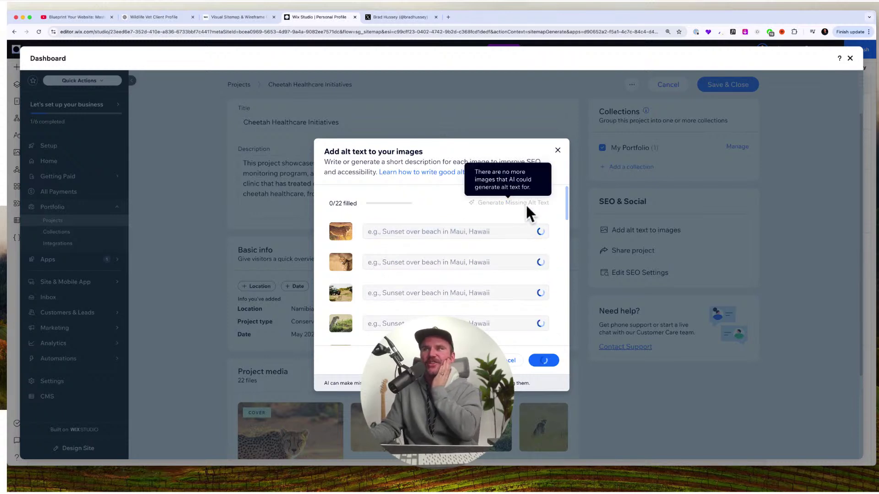
scroll(455, 256, "down", 3)
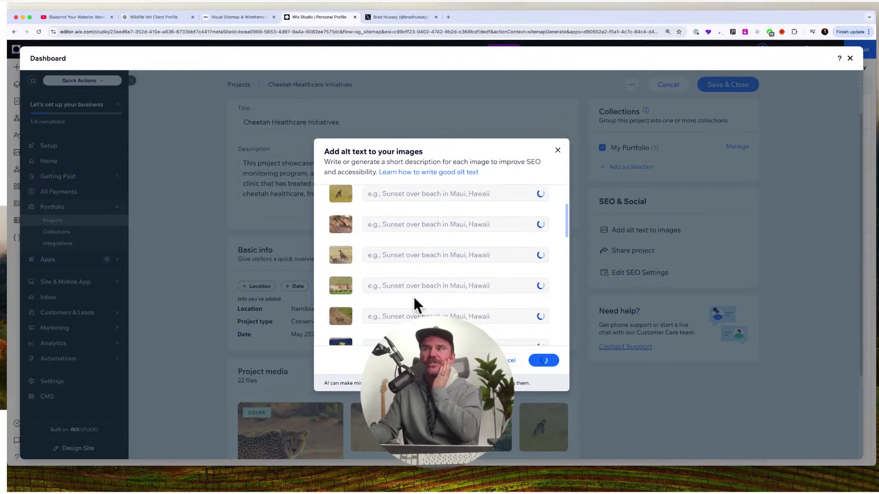
scroll(472, 278, "down", 5)
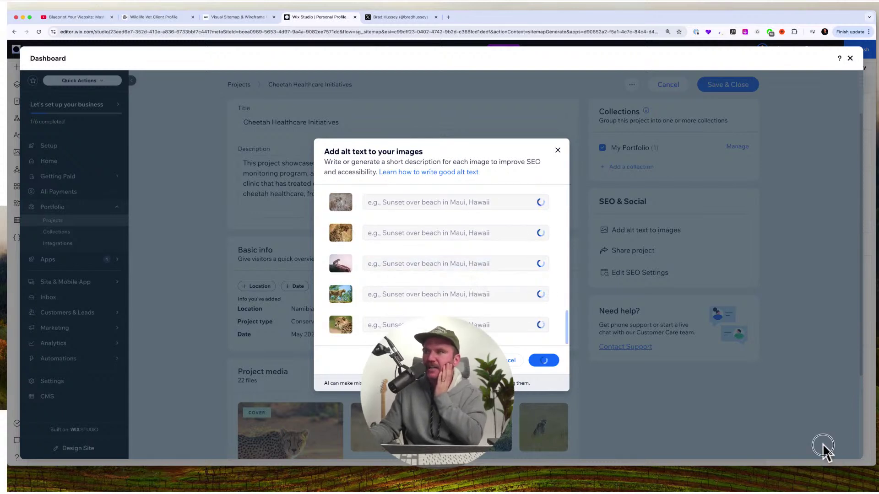
scroll(424, 300, "up", 4)
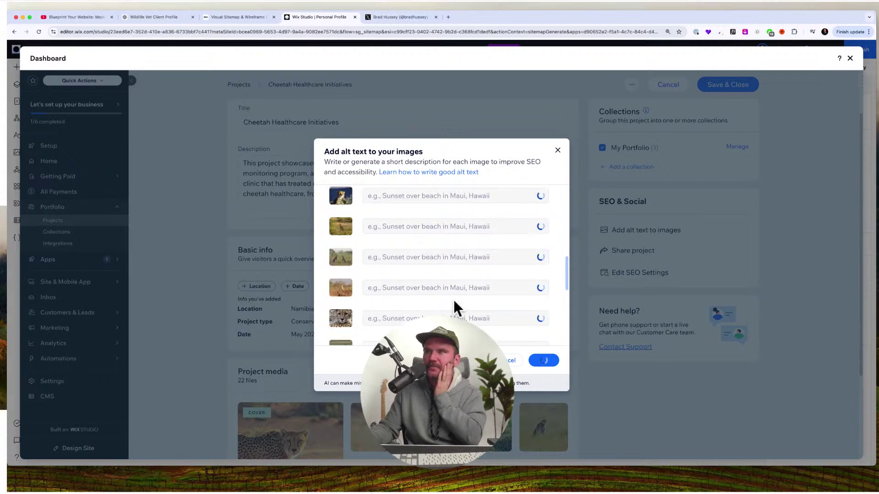
scroll(455, 305, "up", 5)
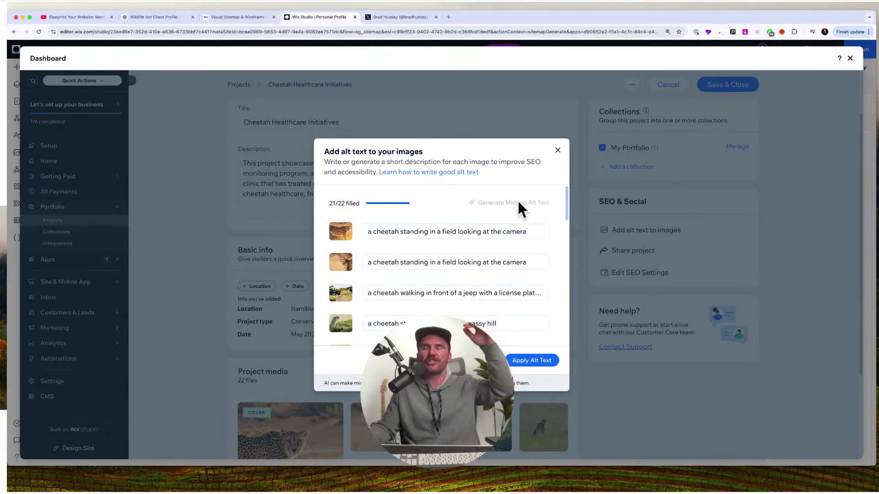
left_click(536, 359)
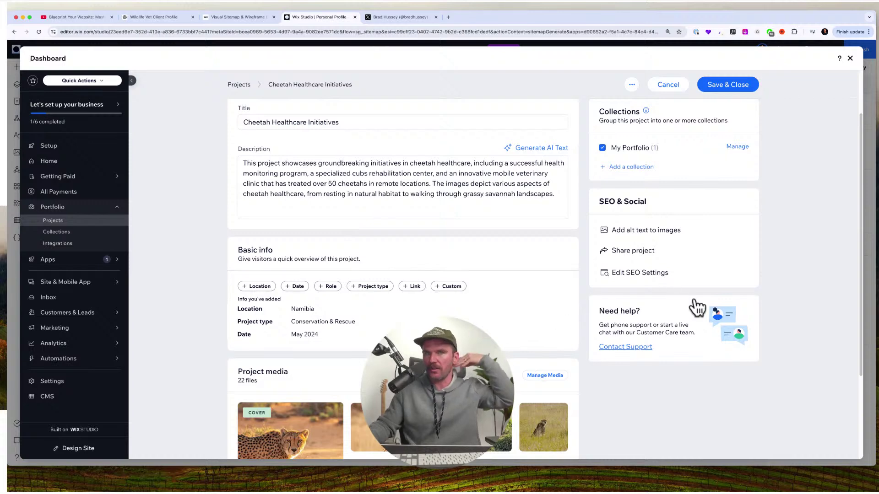
Review the project's SEO settings, including the assistant's alt text task, the basics, the advanced options and the social share preview.
left_click(652, 275)
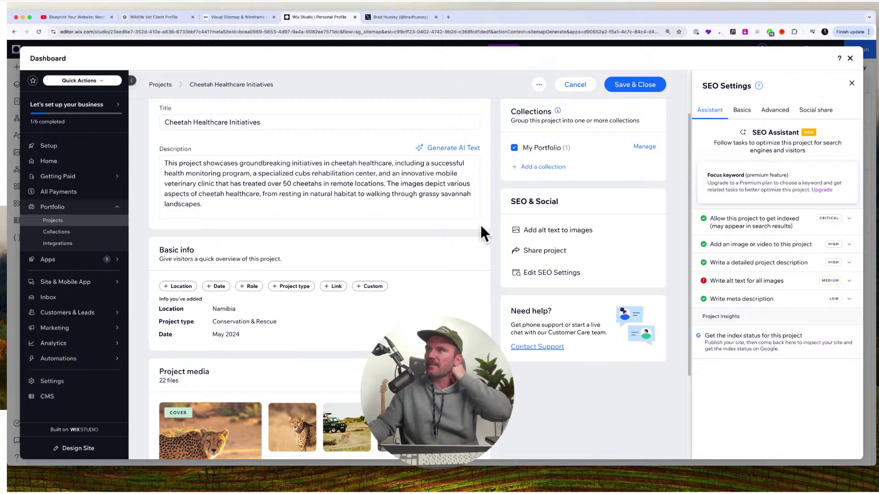
left_click(849, 281)
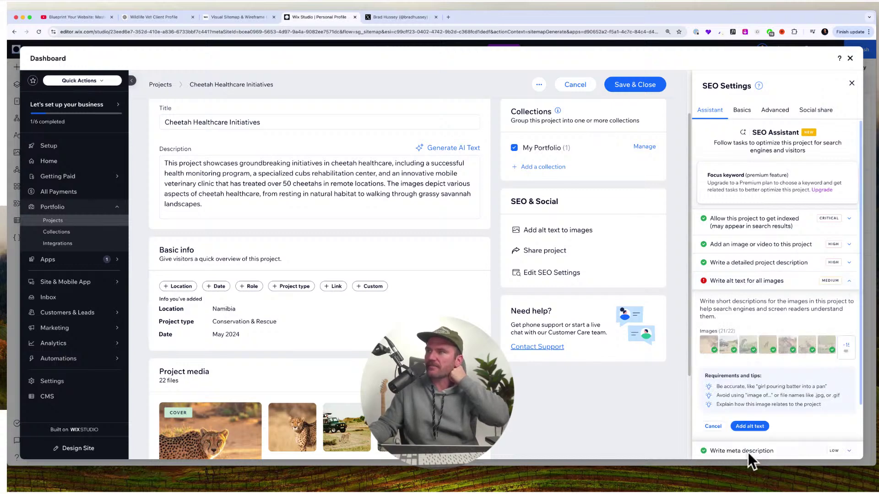
left_click(849, 283)
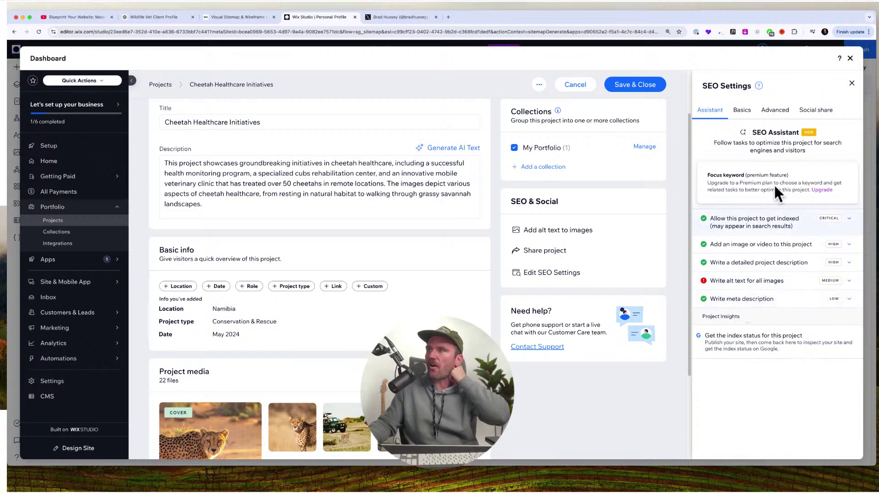
left_click(742, 112)
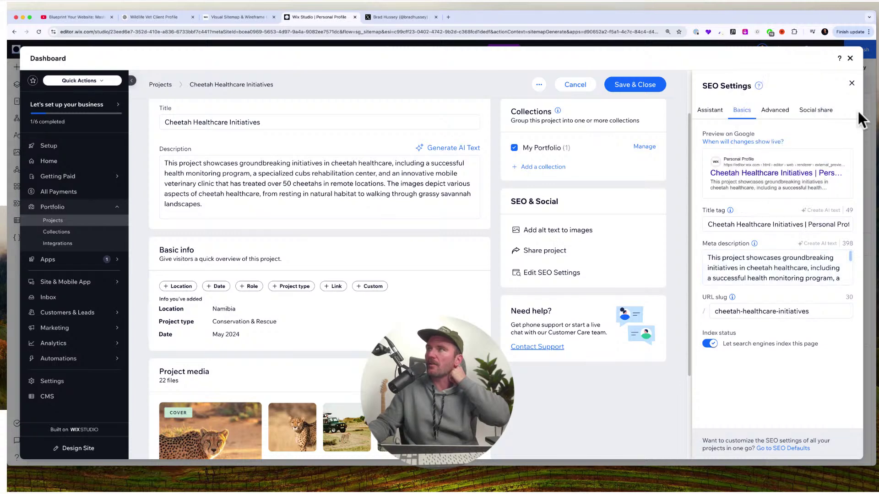
left_click(778, 112)
left_click(809, 111)
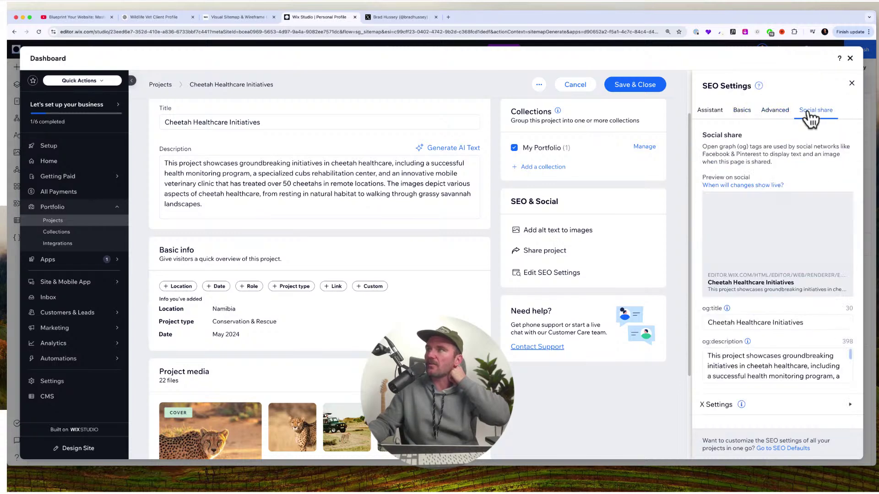
left_click(777, 118)
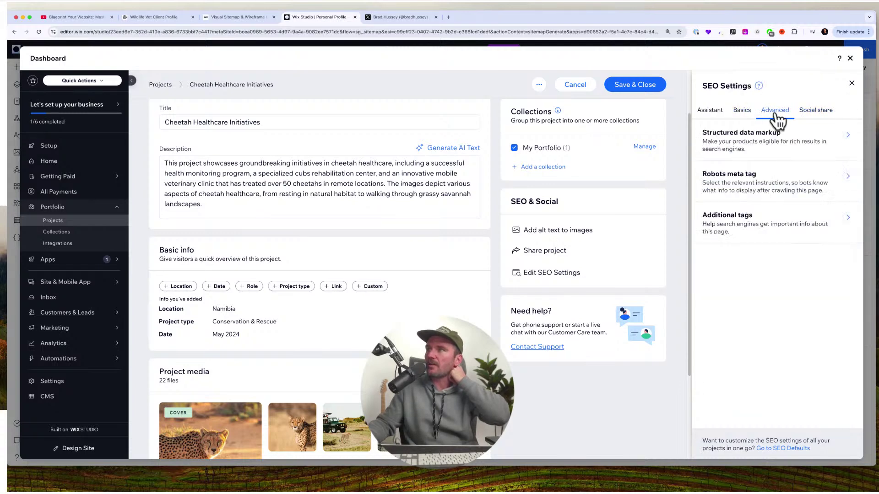
left_click(819, 114)
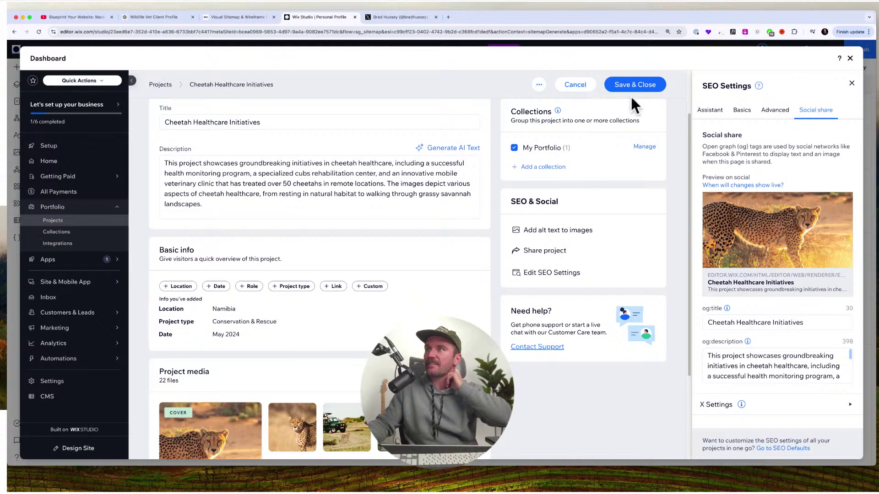
Save and close the Cheetah Healthcare Initiatives project and return from the dashboard to the portfolio gallery in the editor.
left_click(641, 87)
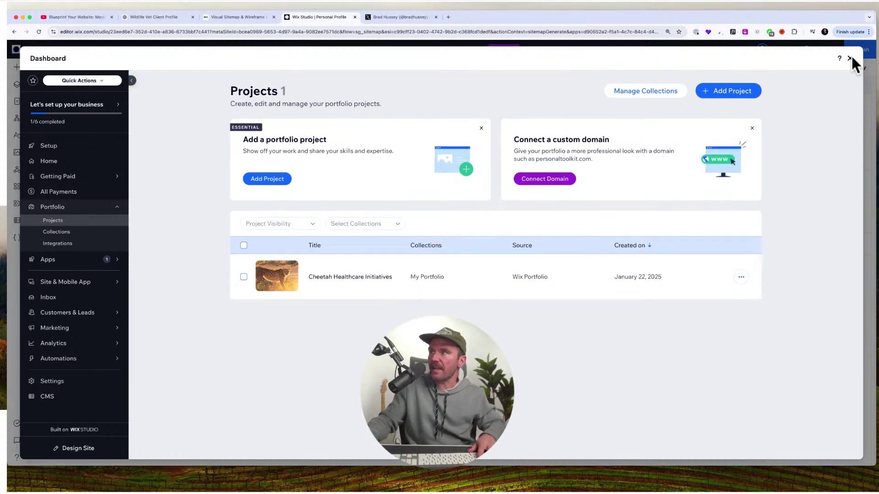
left_click(850, 59)
scroll(522, 244, "down", 1)
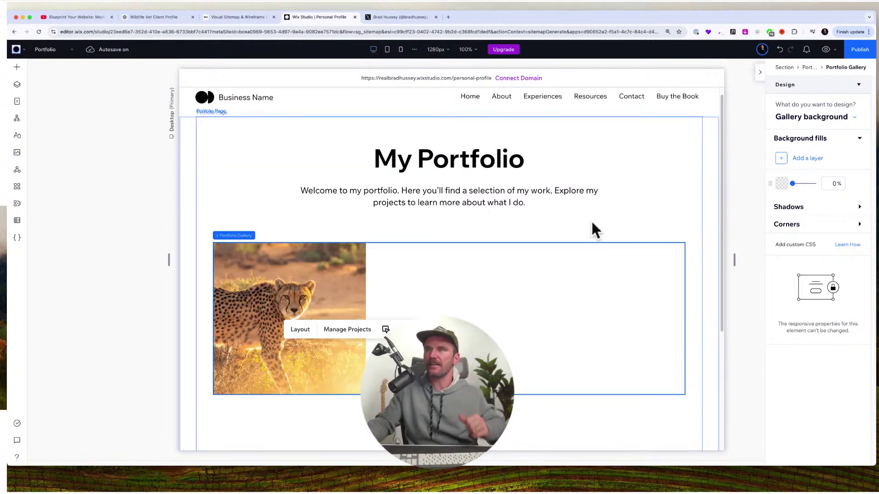
scroll(592, 220, "down", 1)
scroll(325, 293, "down", 2)
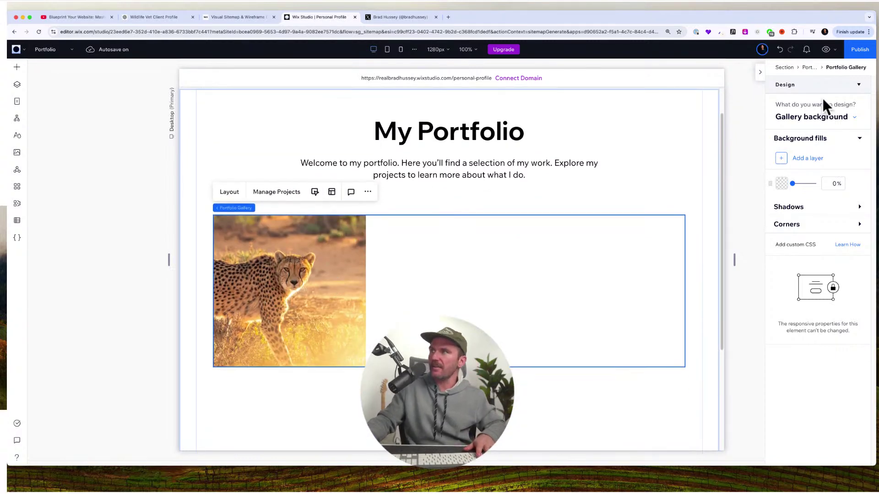
Preview the site, open the cheetah project from the portfolio gallery and examine its page down to the last image.
left_click(826, 50)
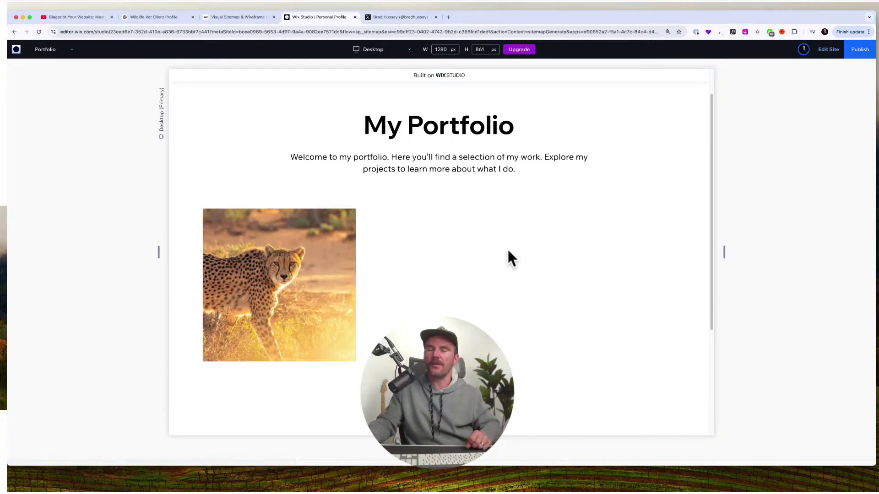
left_click(294, 264)
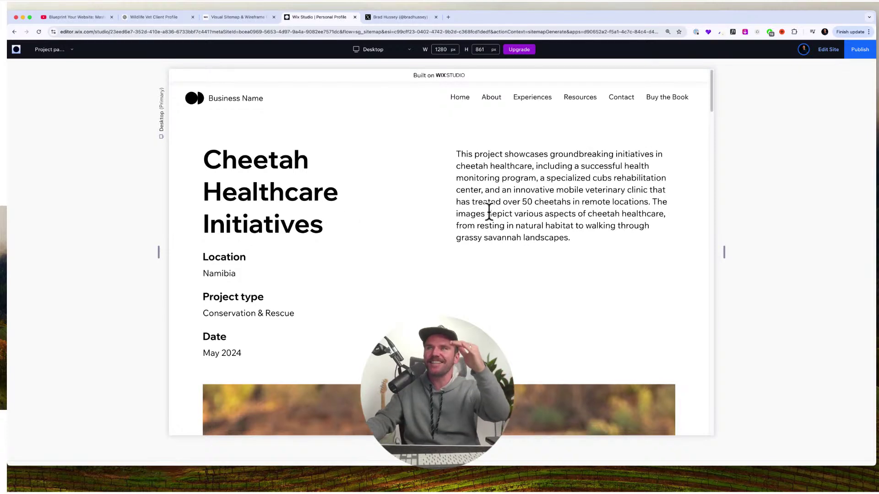
scroll(442, 202, "down", 2)
scroll(548, 225, "down", 4)
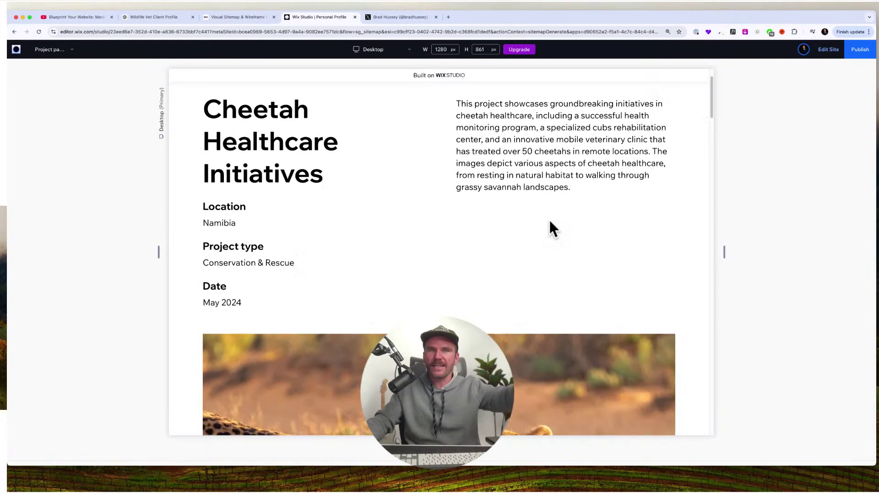
left_click_drag(710, 107, 713, 117)
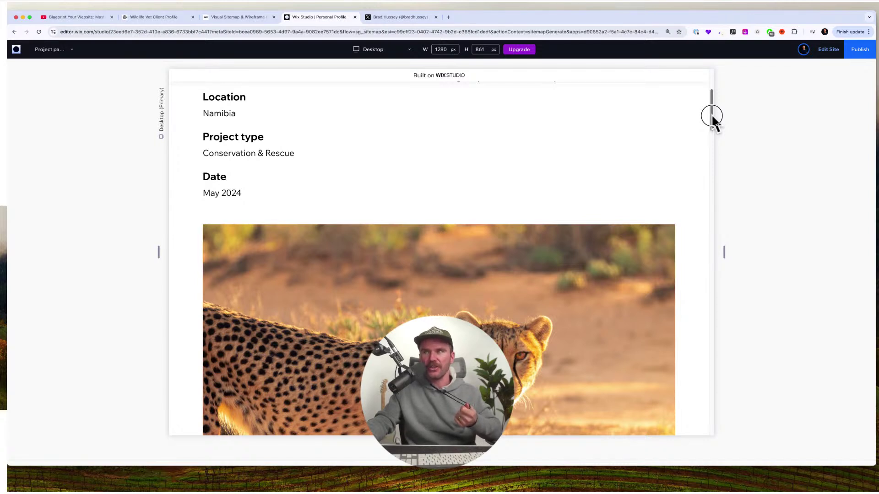
left_click_drag(712, 117, 713, 117)
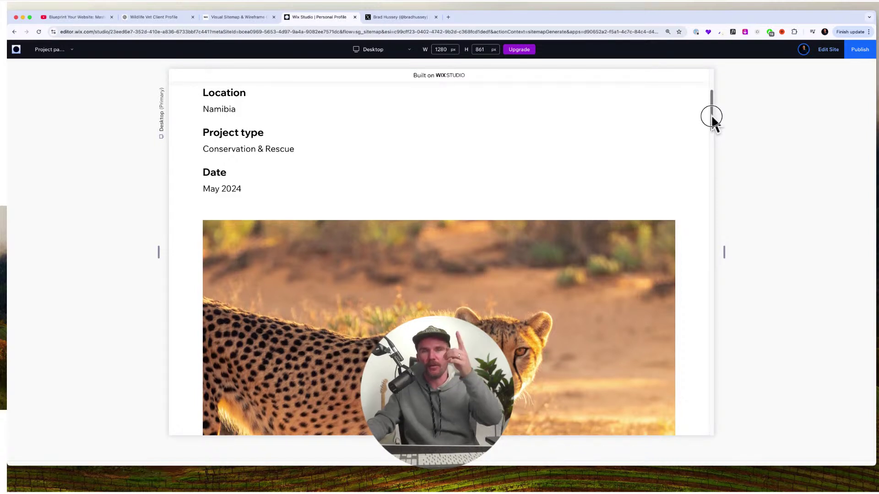
left_click_drag(712, 118, 713, 119)
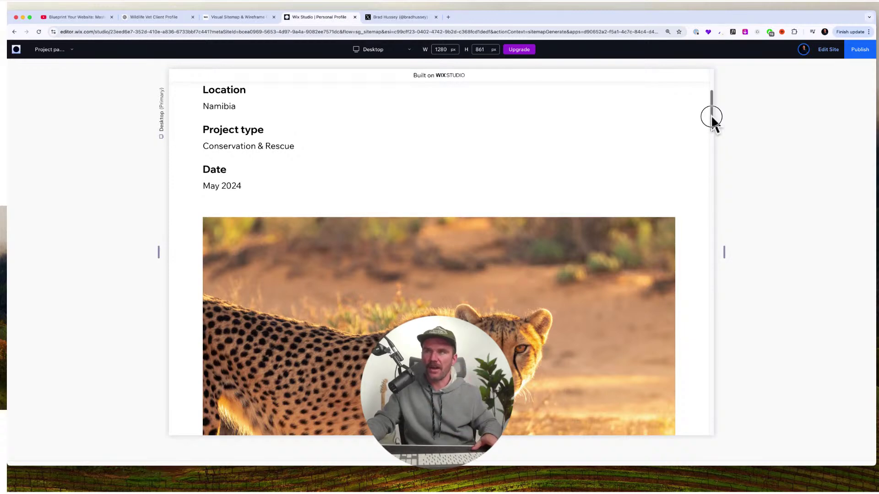
left_click_drag(712, 117, 714, 135)
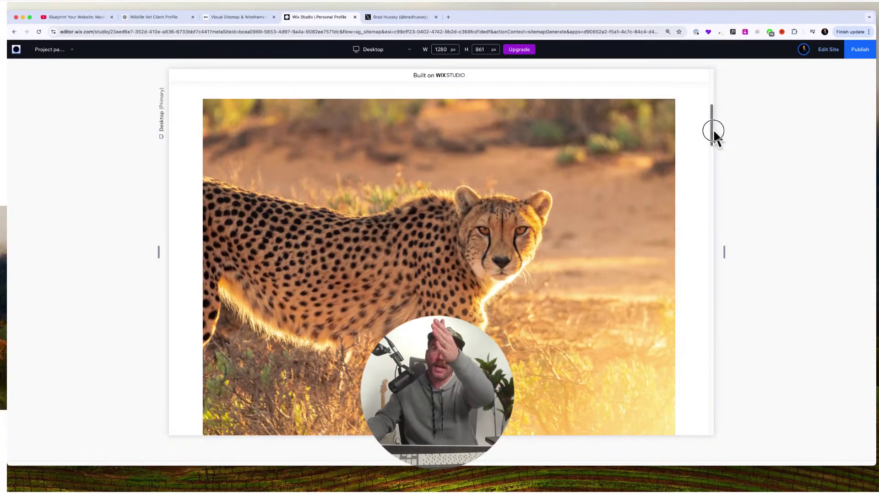
left_click_drag(714, 133, 718, 176)
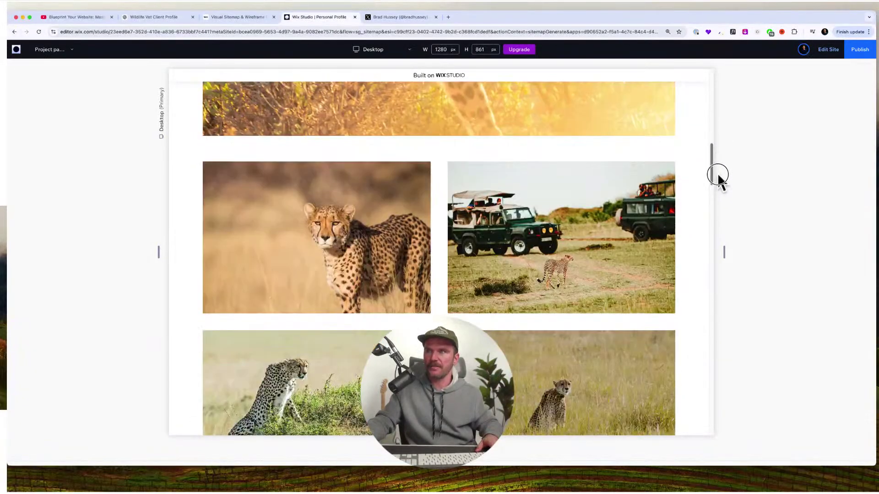
scroll(475, 171, "down", 3)
scroll(359, 172, "down", 5)
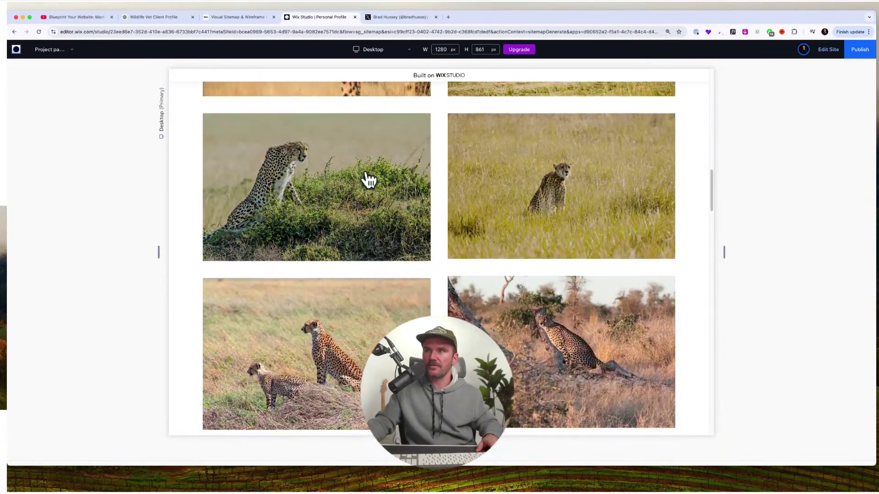
scroll(368, 180, "down", 10)
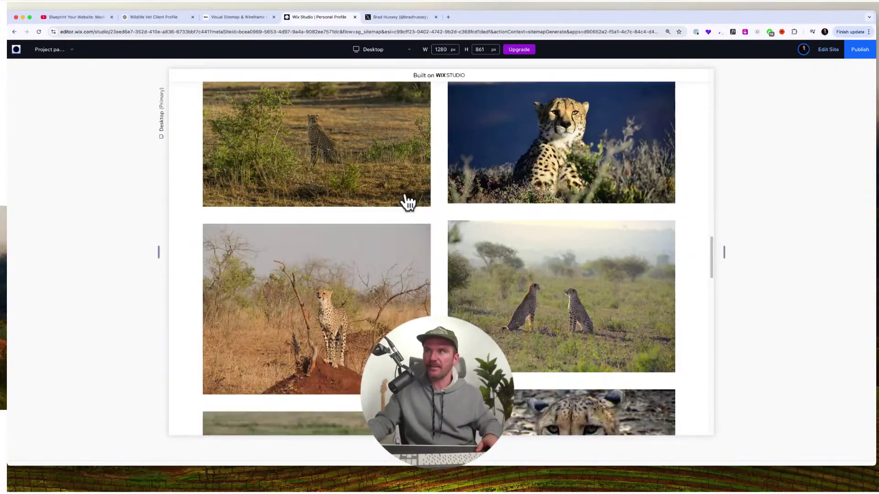
scroll(407, 201, "down", 10)
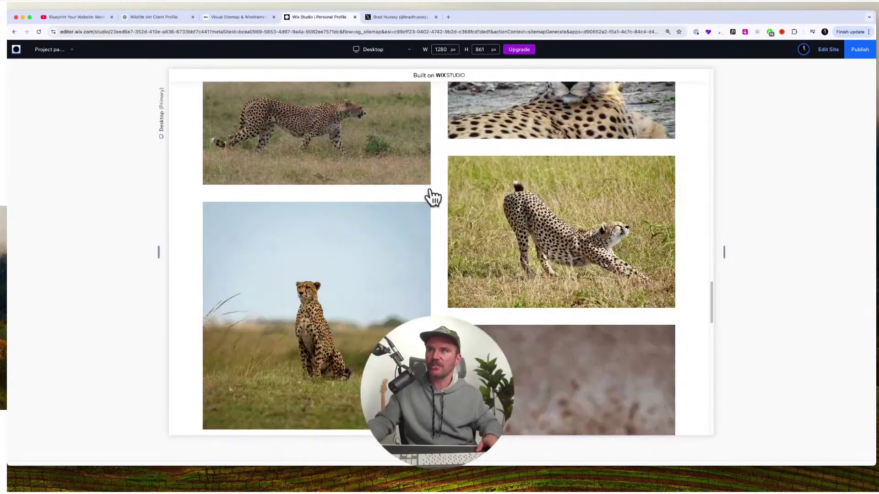
scroll(432, 198, "down", 15)
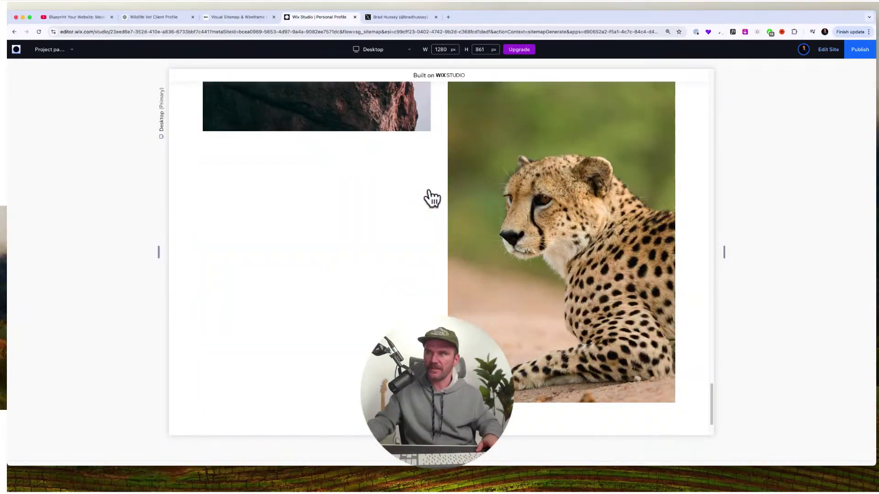
Check the project gallery's enlarged image view, from the last image back to the leopard on the rock in full screen, and close it.
left_click(523, 172)
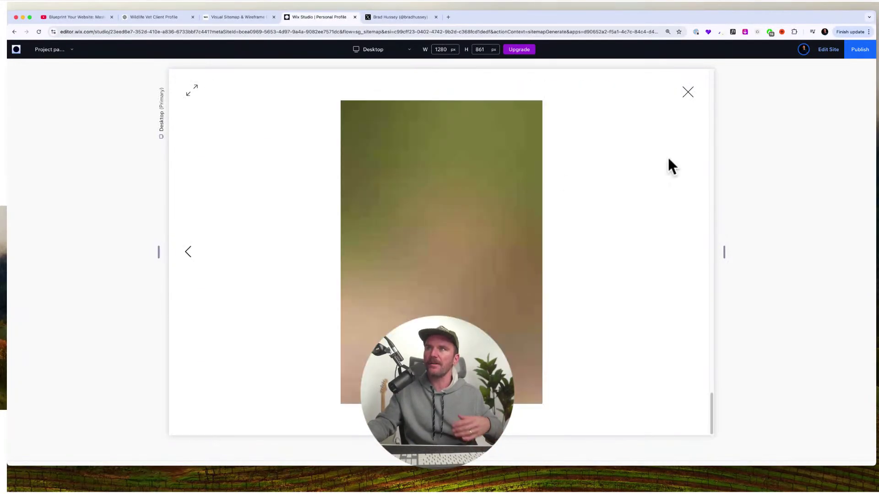
left_click(742, 312)
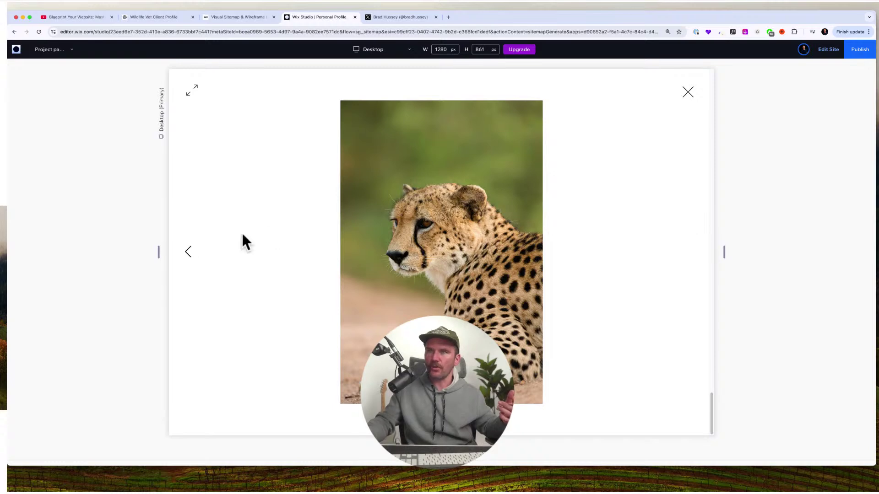
left_click(188, 251)
left_click(188, 252)
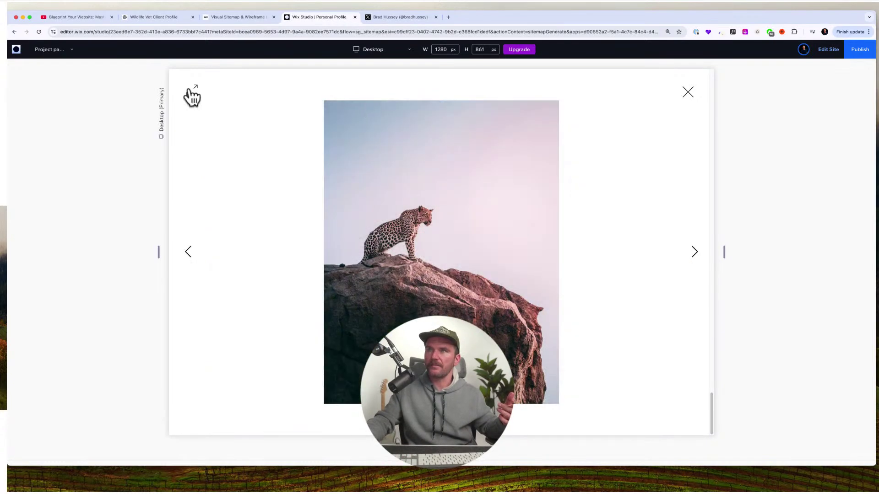
left_click(190, 90)
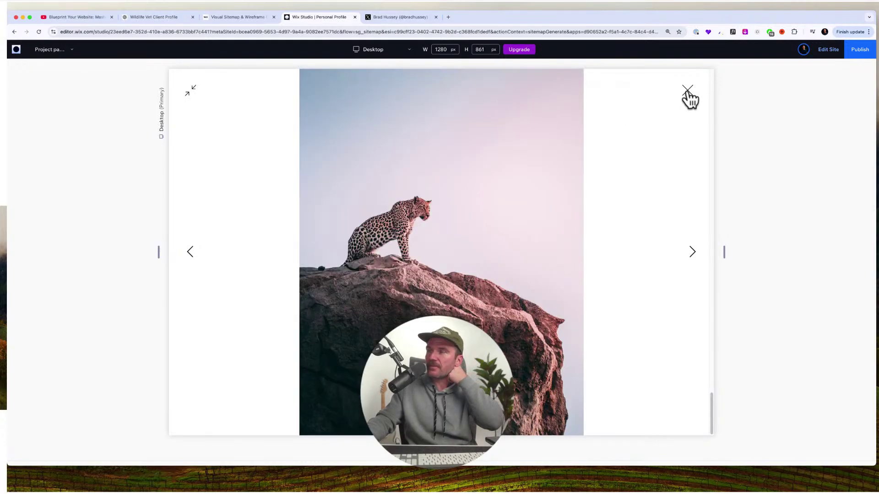
left_click(688, 90)
Look back through the project page's images up to its title, description and basic info.
scroll(570, 275, "up", 6)
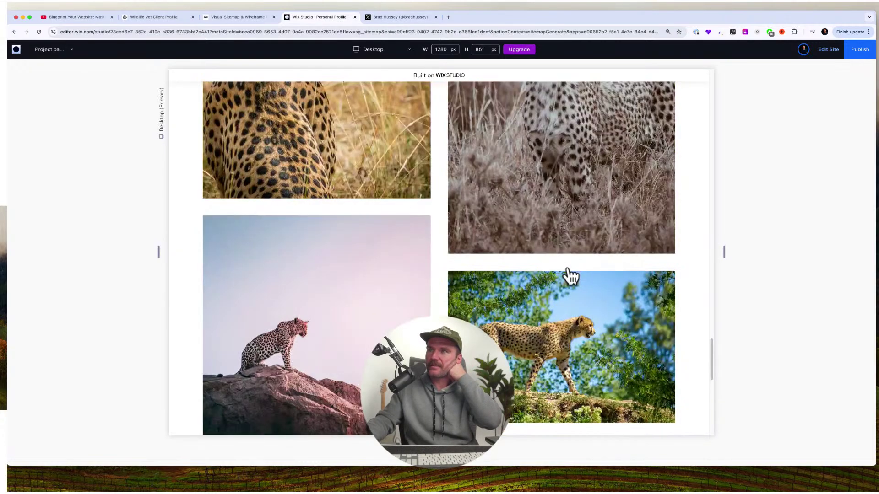
scroll(570, 275, "up", 10)
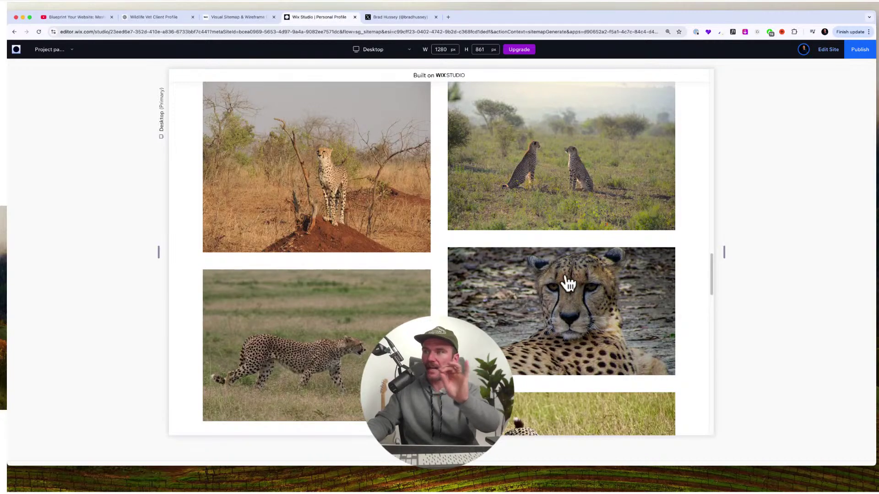
scroll(568, 284, "up", 10)
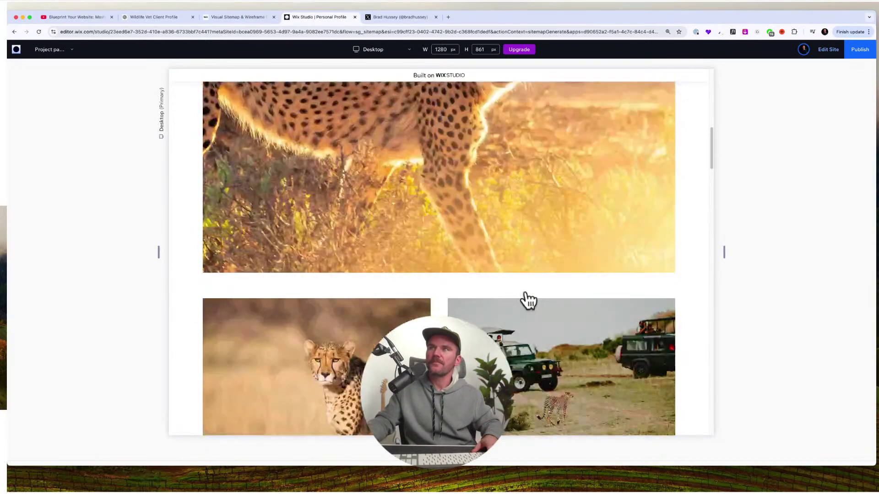
scroll(526, 294, "up", 8)
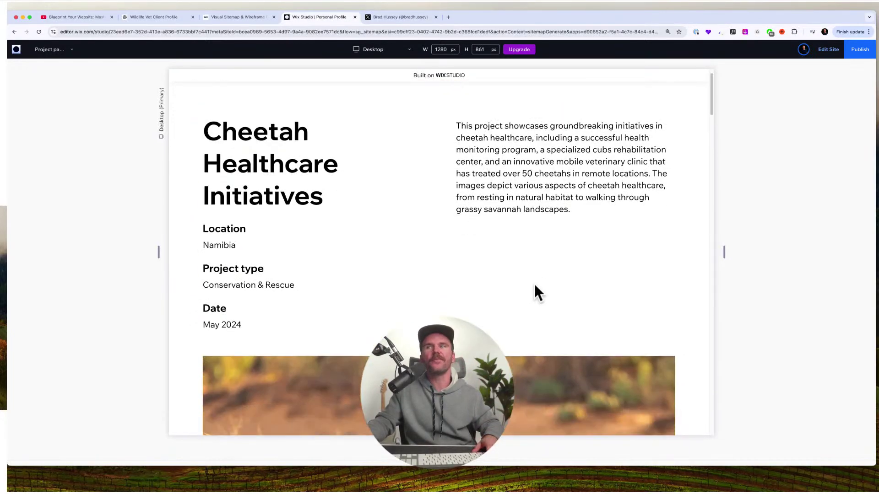
scroll(536, 274, "up", 2)
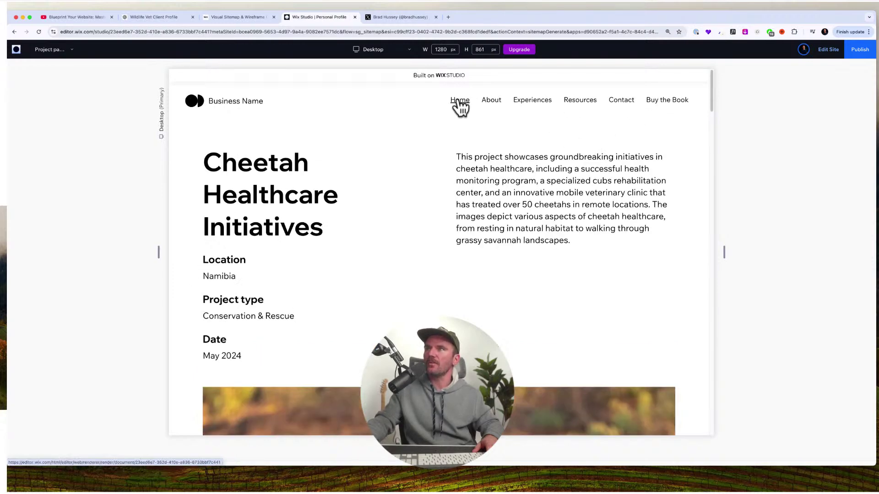
Exit the preview, open the Portfolio page from the site pages and select its main section.
left_click(826, 54)
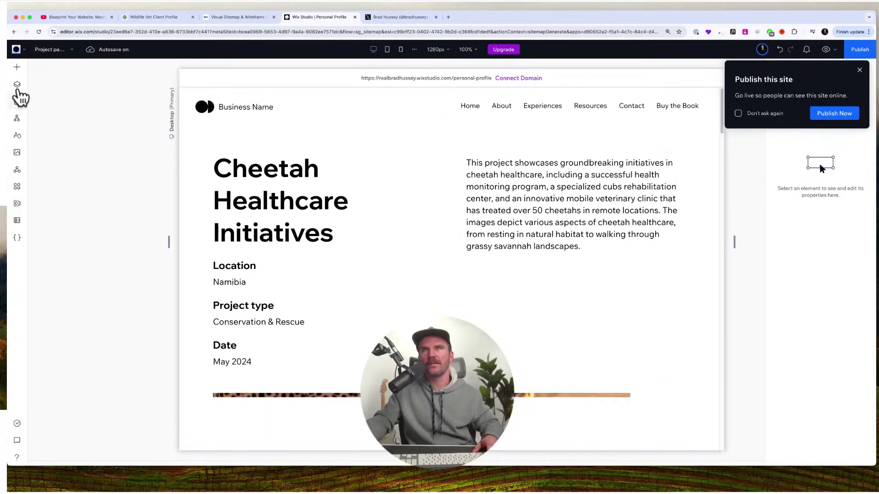
left_click(17, 101)
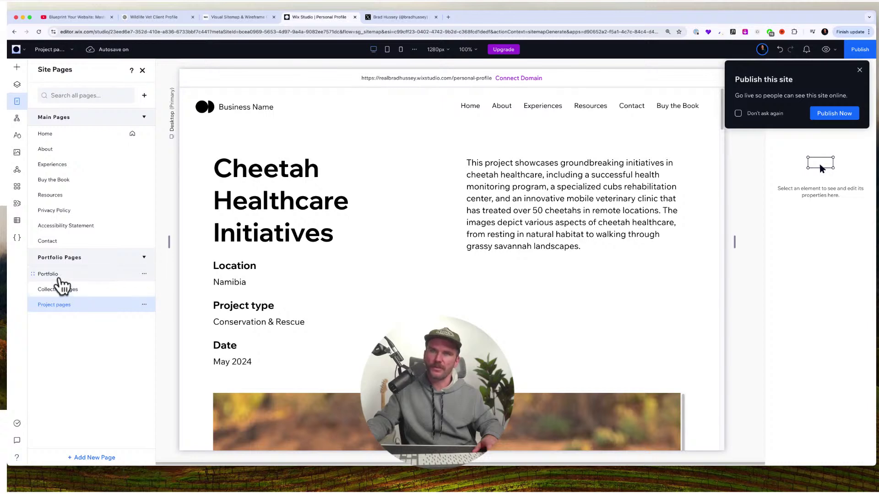
left_click(58, 278)
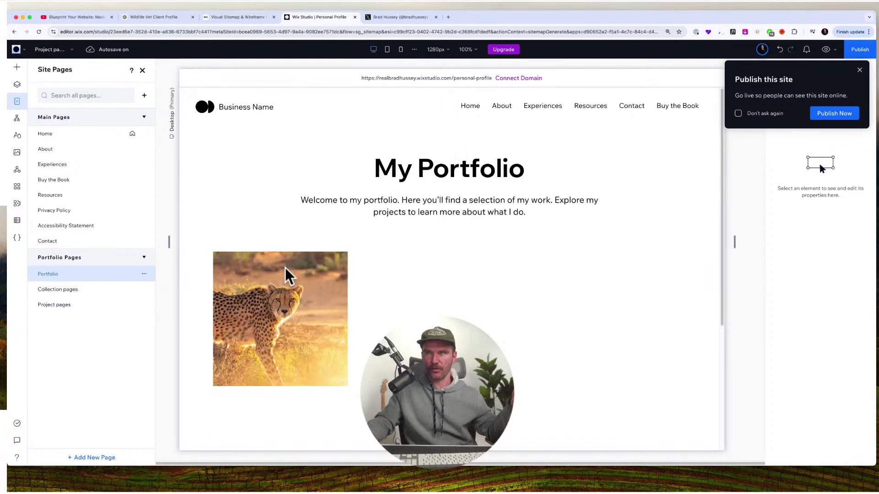
left_click(407, 265)
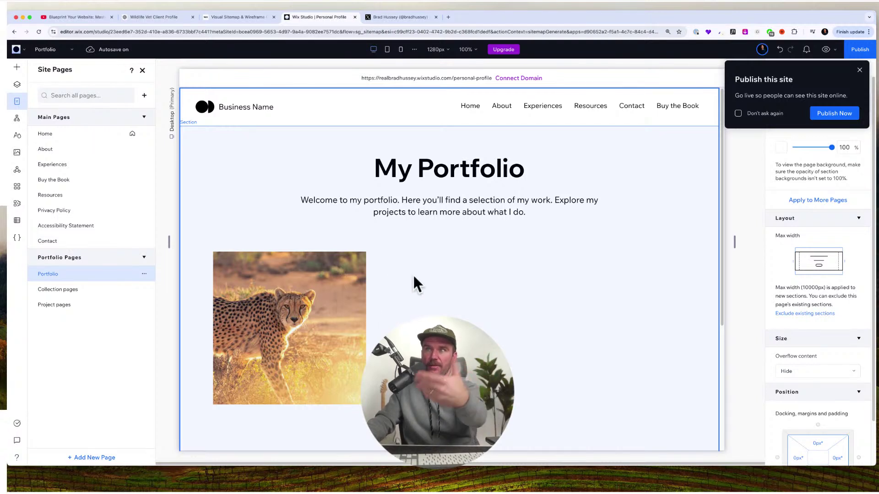
Look over the Collection pages layout and open the Project pages layout among the portfolio pages.
left_click(64, 291)
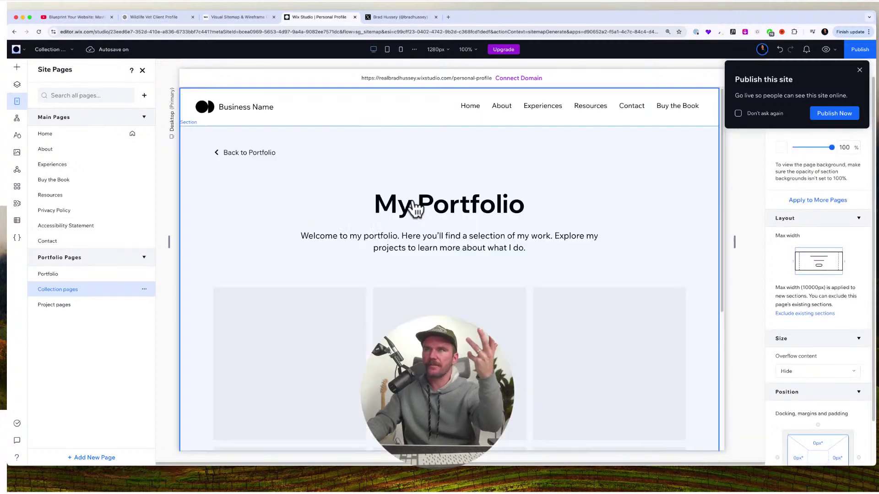
scroll(518, 218, "down", 3)
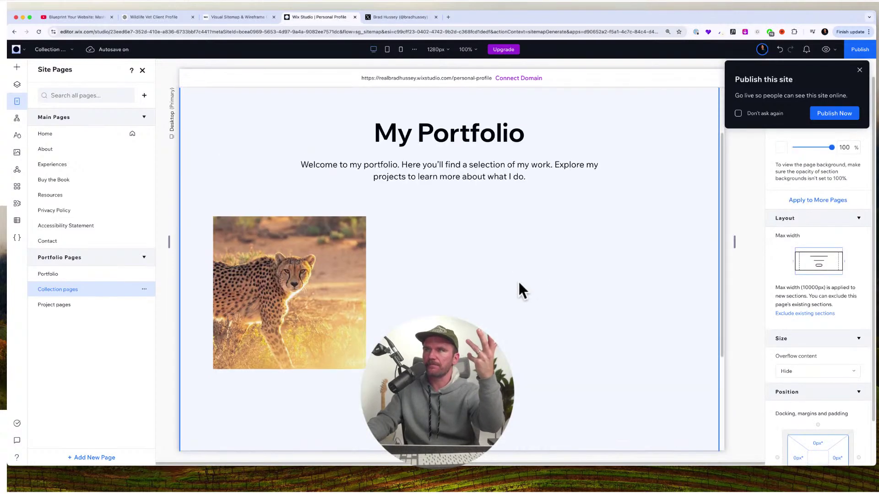
left_click(72, 307)
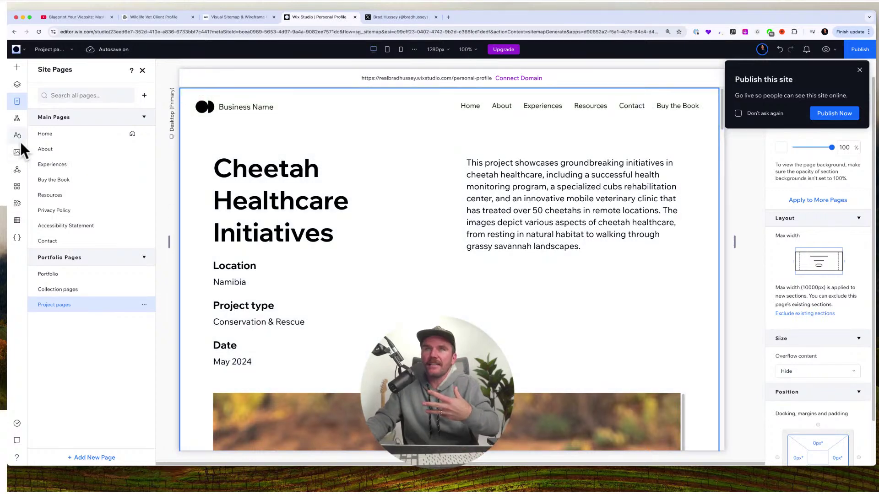
Open the visual sitemap and set the Portfolio page's status to Iterations.
left_click(17, 118)
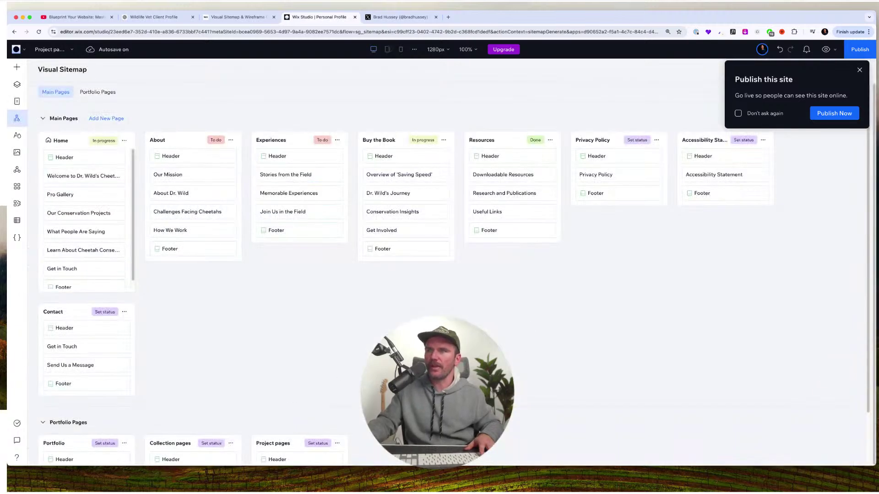
scroll(119, 380, "down", 2)
left_click(123, 382)
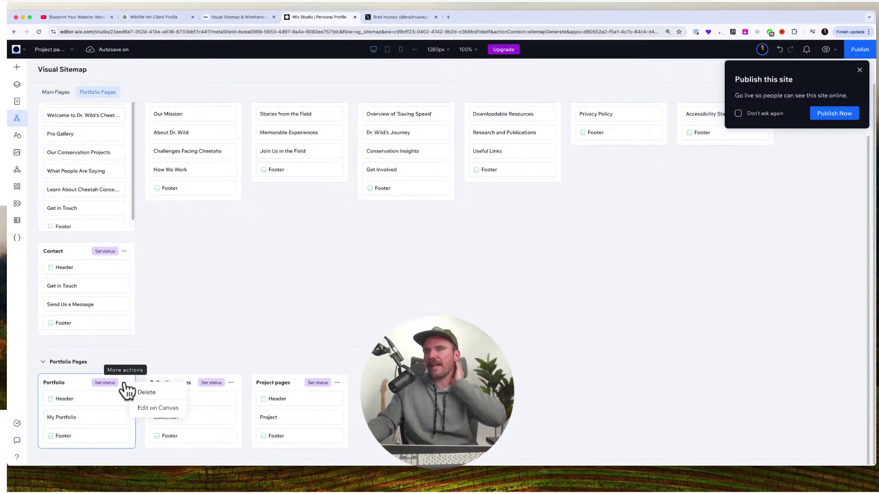
left_click(186, 348)
left_click(106, 386)
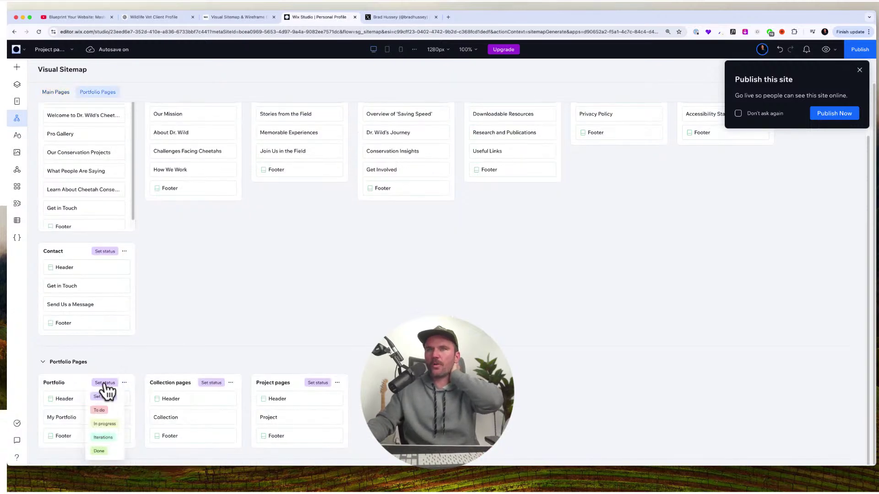
left_click(104, 437)
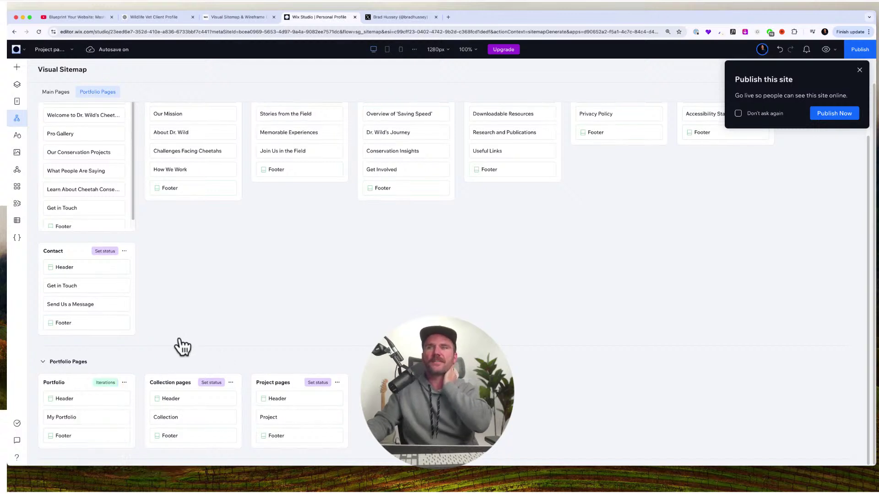
Open the Portfolio page on the canvas from its sitemap card and select its main section.
left_click(125, 382)
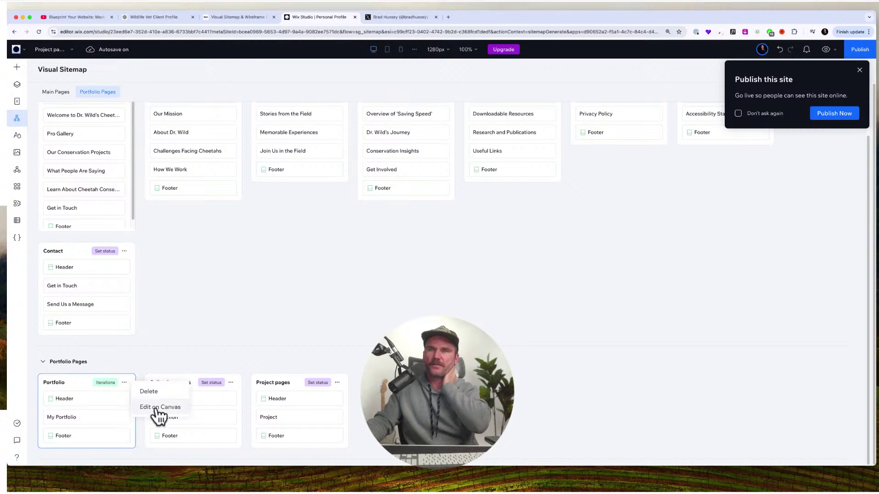
left_click(73, 379)
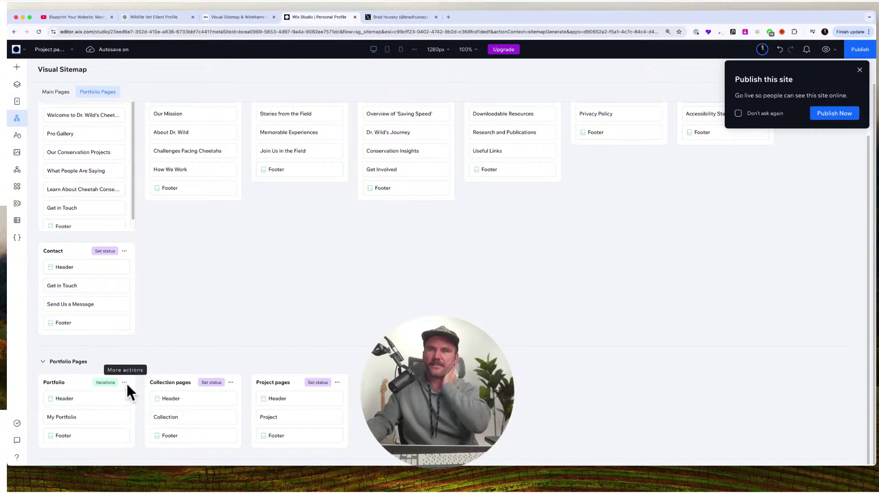
left_click(124, 383)
left_click(170, 409)
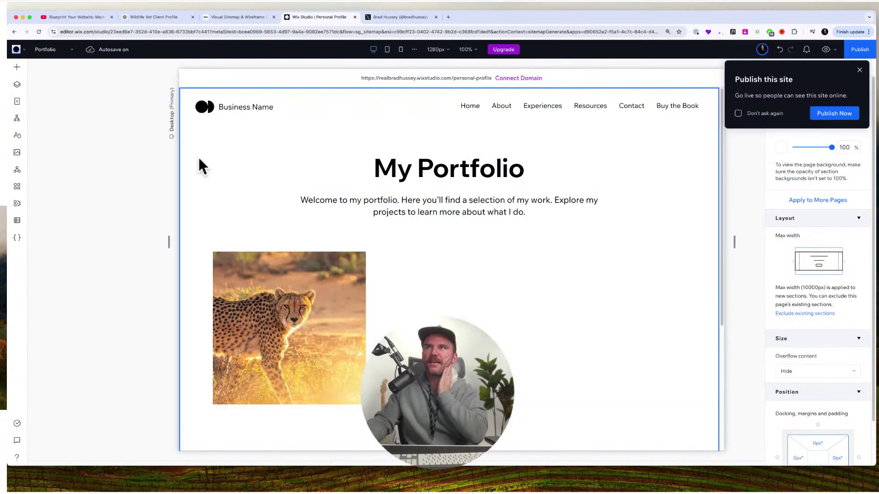
left_click(392, 179)
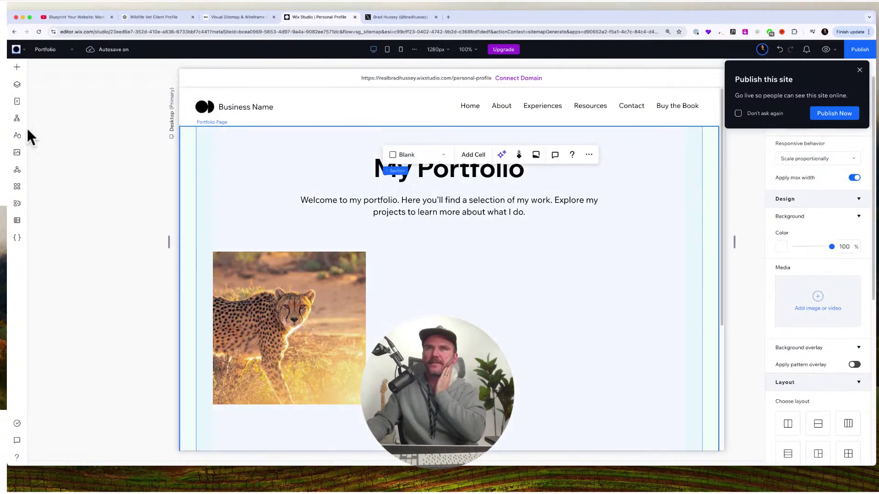
Rename the Portfolio page to "The Cheetah Project" in its page settings.
left_click(16, 102)
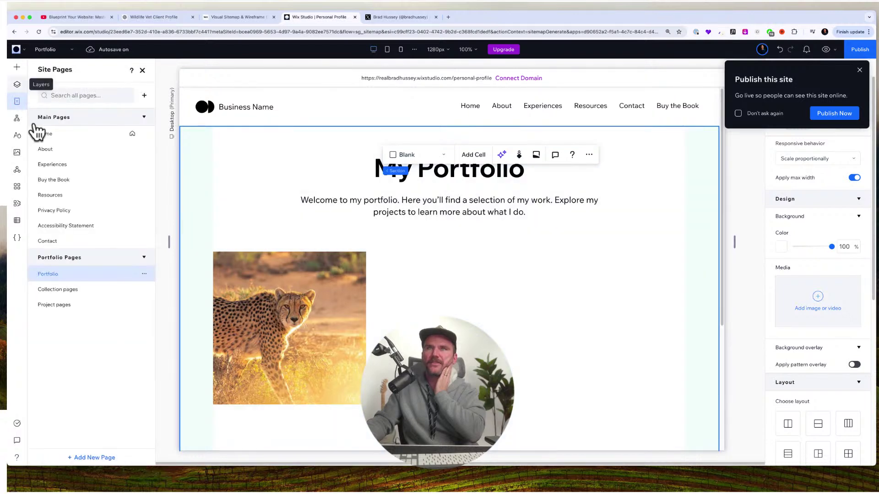
left_click(144, 273)
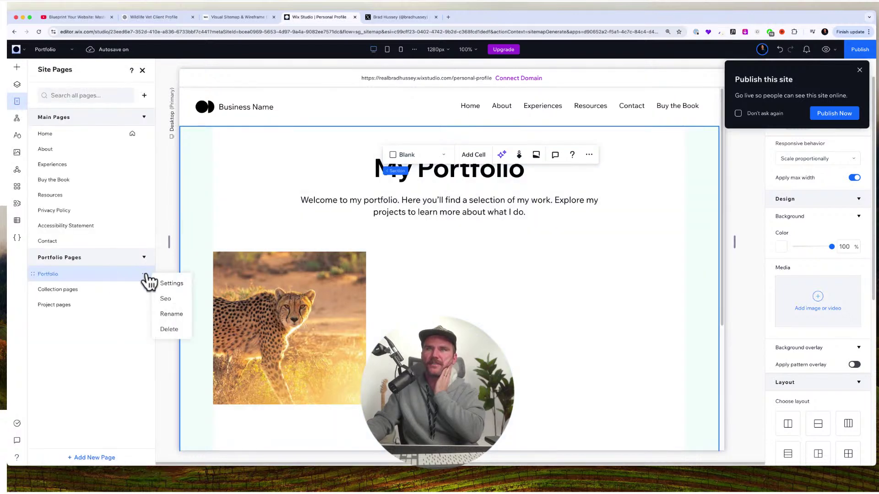
left_click(171, 284)
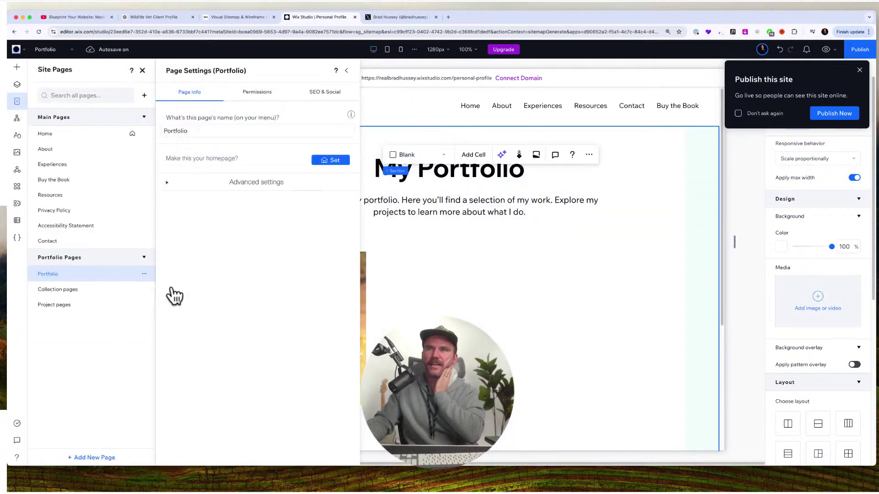
double_click(233, 136)
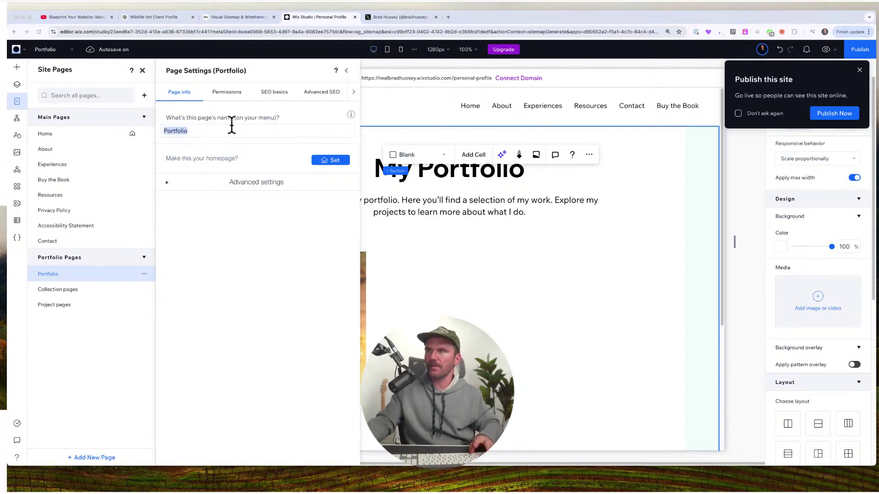
left_click(202, 130)
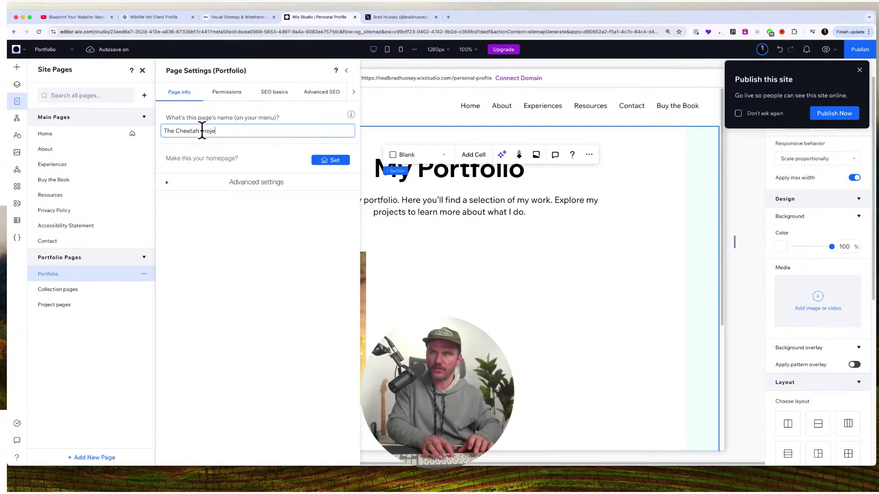
left_click(299, 170)
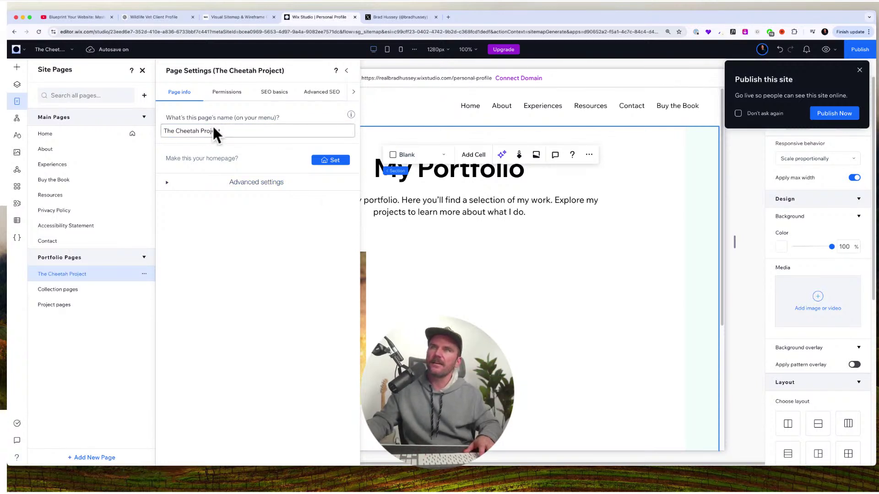
Check the renamed page's permissions and basic SEO settings, and close the page settings.
left_click(226, 91)
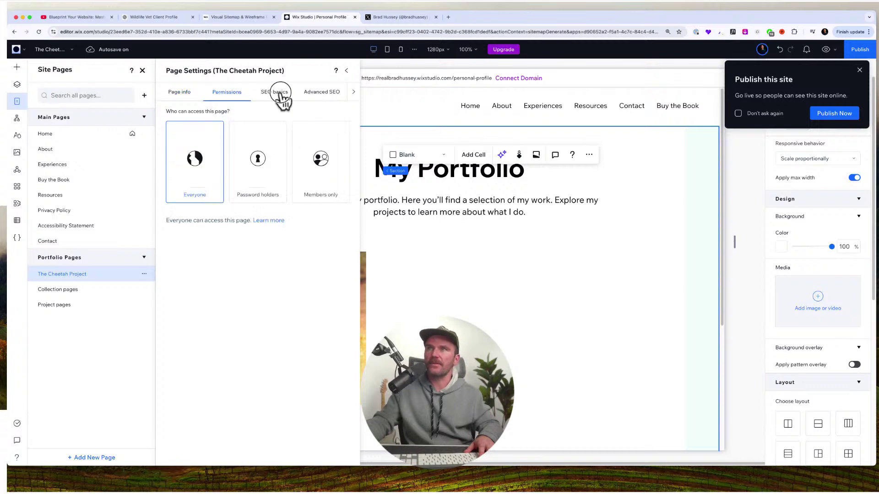
left_click(277, 93)
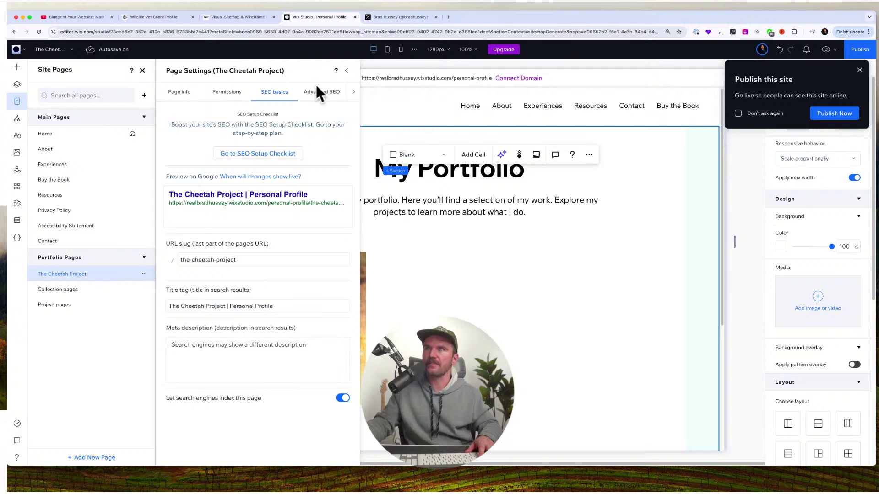
left_click(179, 92)
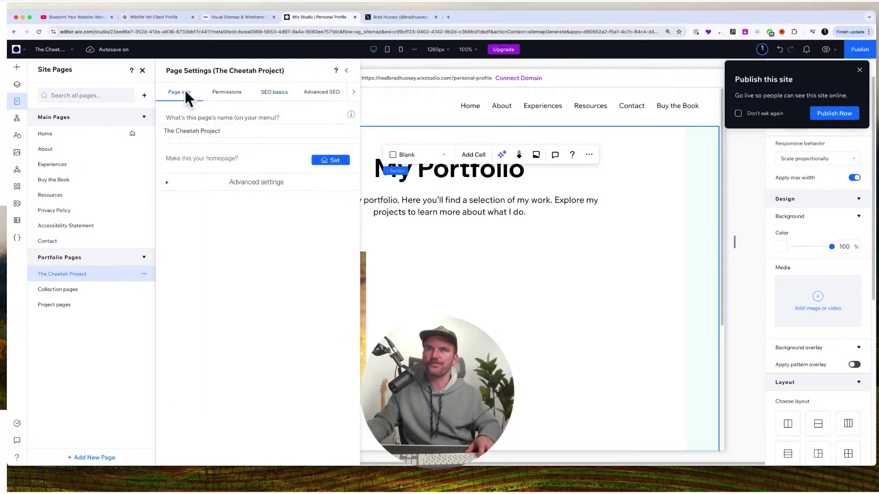
left_click(346, 70)
Edit the "My Portfolio" heading through its collection info and rename the collection to "The Cheetah Project".
left_click(469, 188)
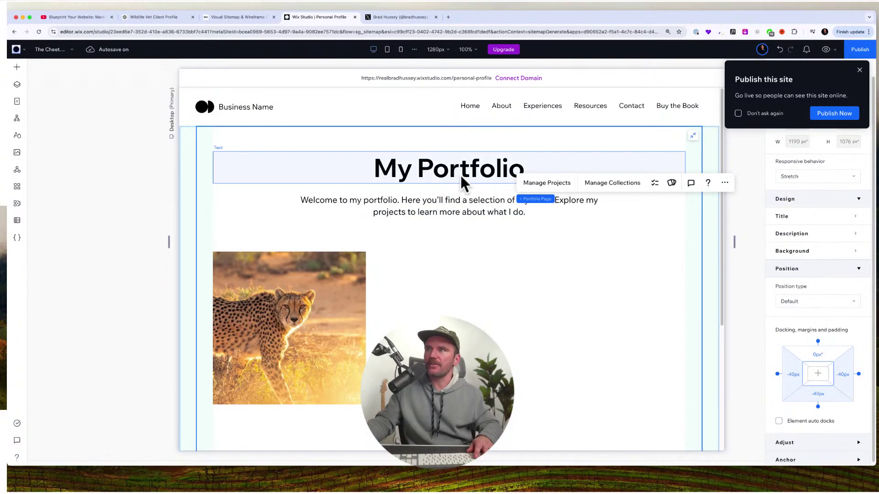
left_click(421, 171)
left_click(238, 132)
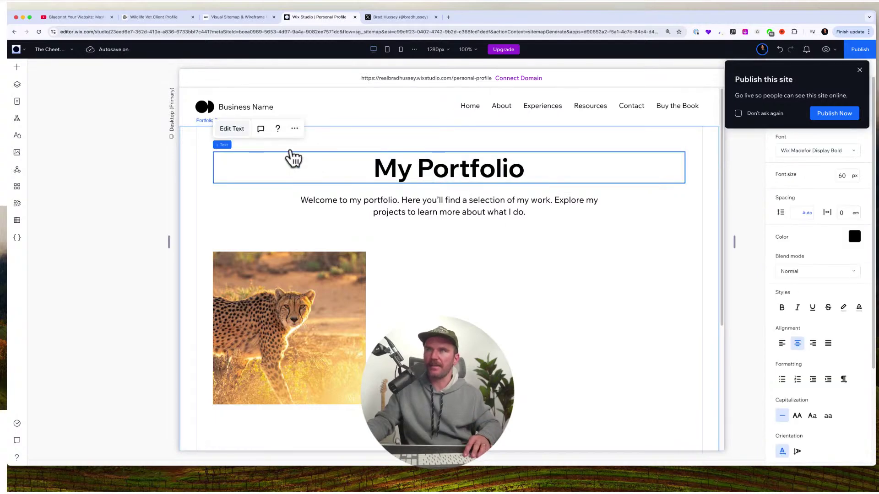
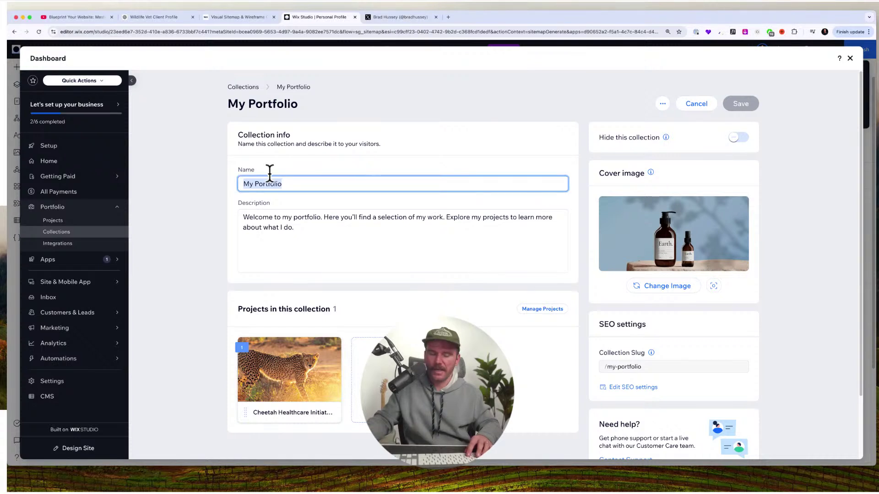
type("The Cheetah")
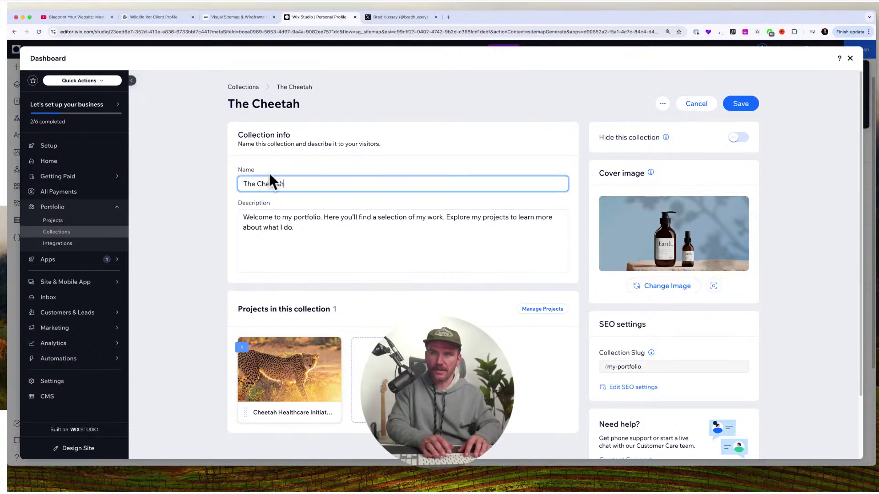
type(" Project")
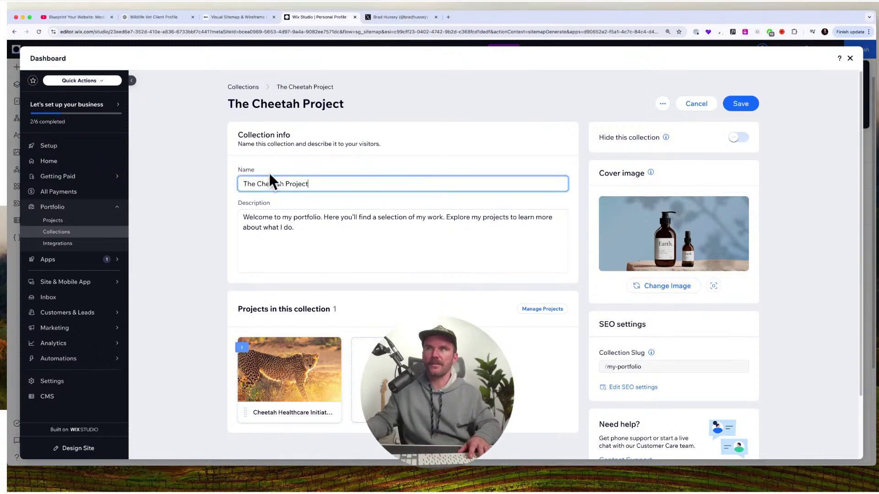
left_click(299, 246)
key("ctrl+a")
type("This name emphasizes Dr. Wild’s role as both a medical professional and protector of these magnificent creatures, while maintaining a sense of authority and expertise in the field. The term \"Guardian\" implies the long-term commitment to conservation and care that defines the practice.")
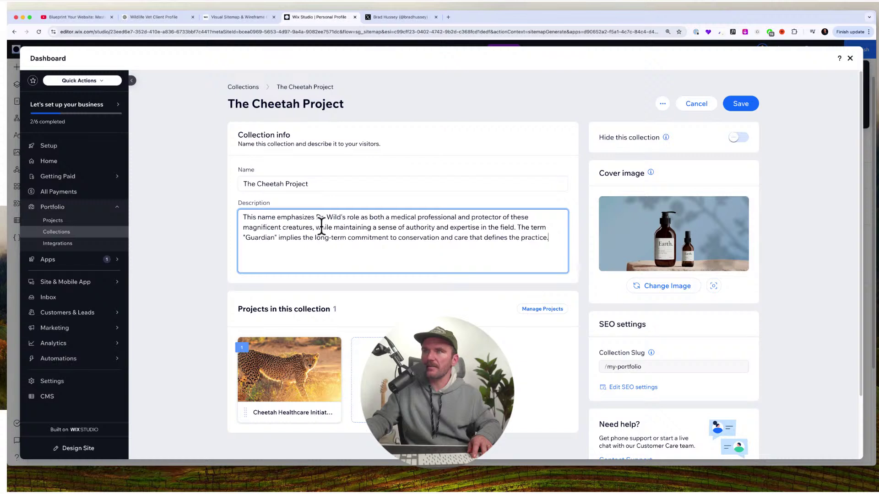
Replace the collection description with the portfolio text on groundbreaking cheetah healthcare initiatives, from health monitoring to the mobile clinic that treated over 50 cheetahs.
key("super+Tab")
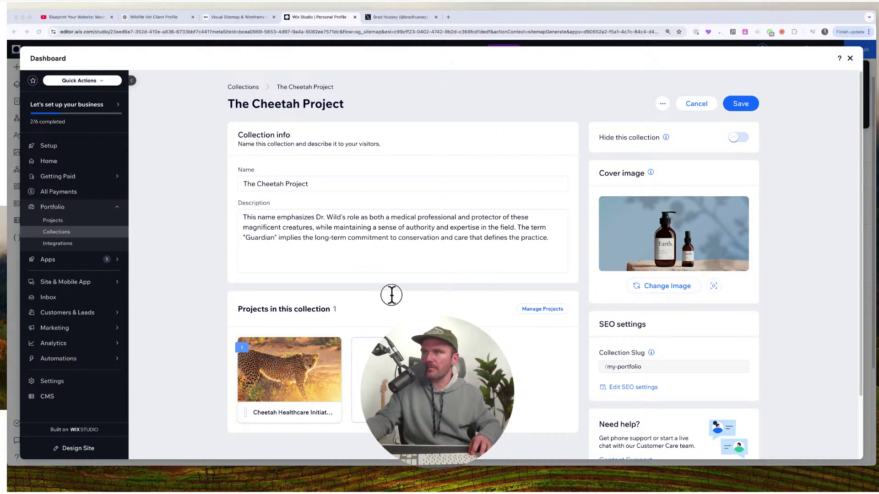
left_click(330, 212)
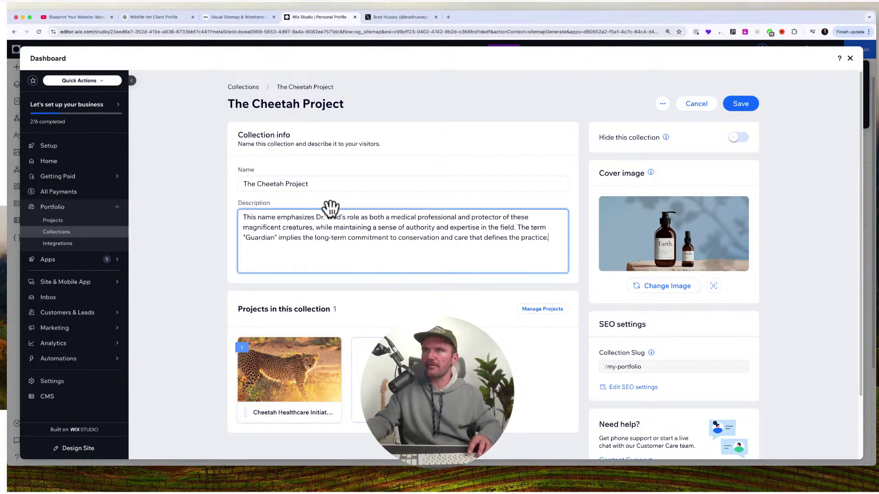
key("super+a")
type("Dr. Wild's portfolio showcases groundbreaking initiatives in cheetah healthcare, including a successful health monitoring program, a specialized cubs rehabilitation center, and an innovative mobile veterinary clinic that has treated over 50 cheetahs in remote locations.")
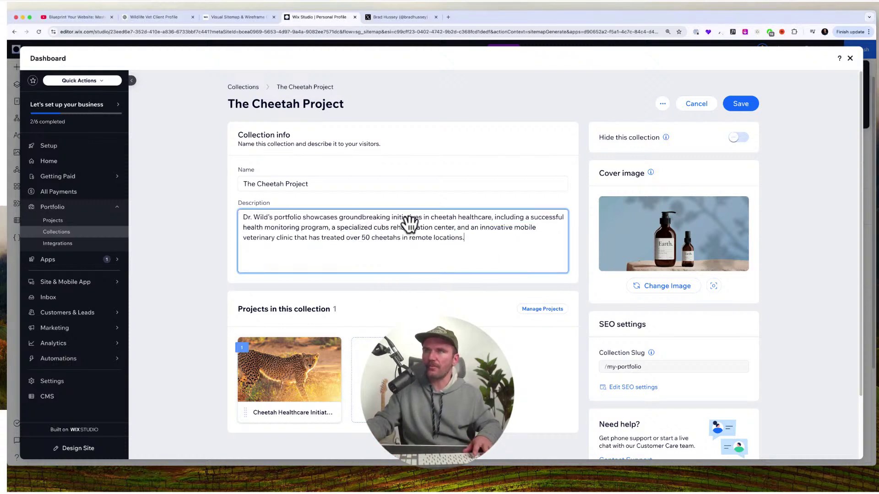
Open the cover image chooser for The Cheetah Project collection and search Unsplash for "cheetah".
left_click(797, 162)
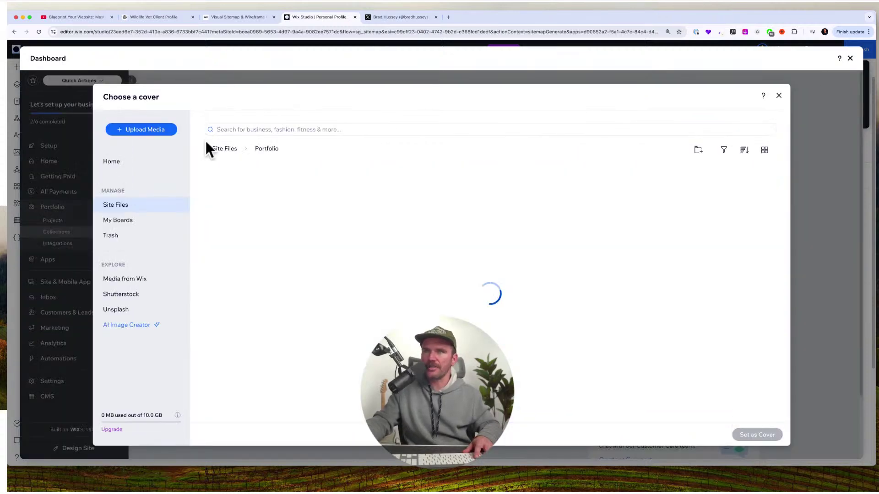
left_click(281, 129)
type("cheetah")
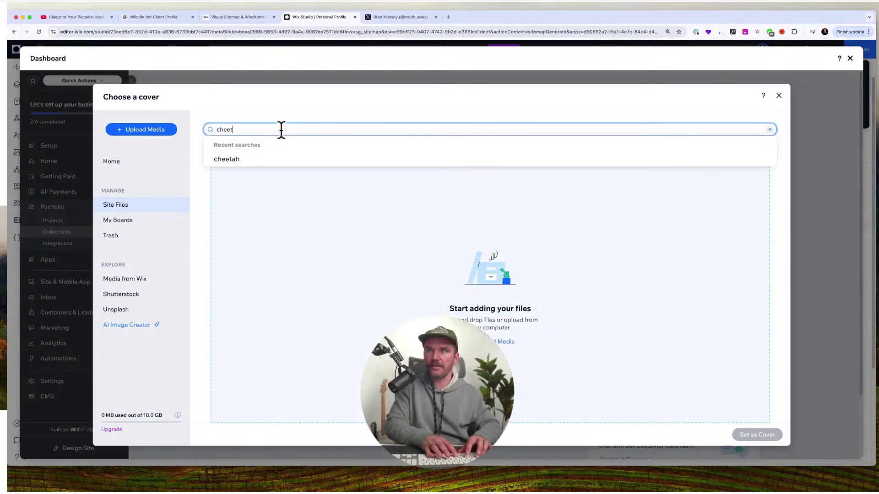
key("Return")
left_click(123, 308)
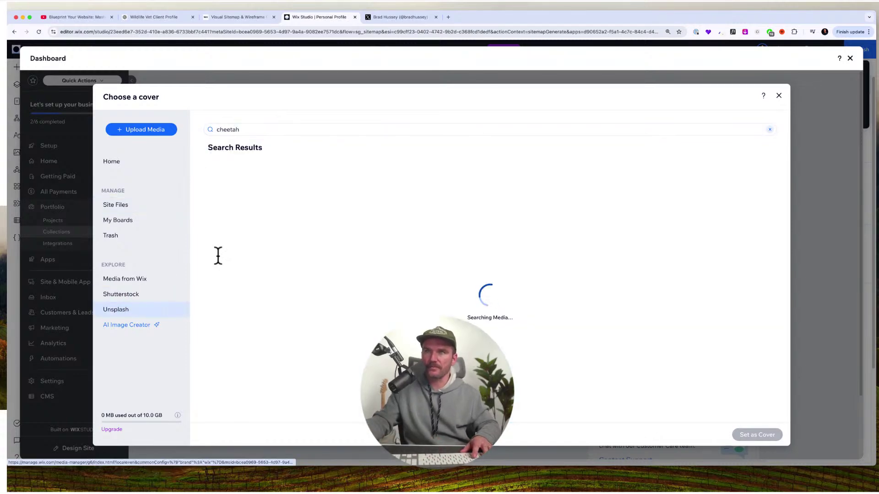
left_click(310, 131)
type("cheetah")
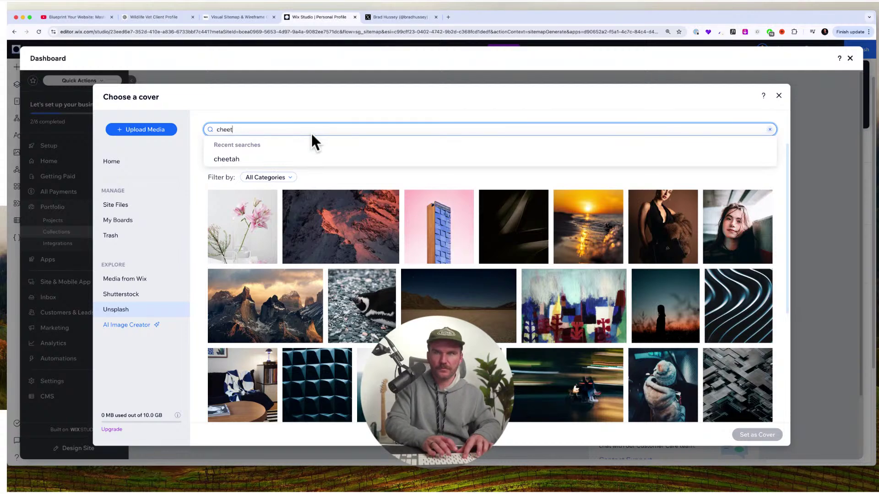
key("Return")
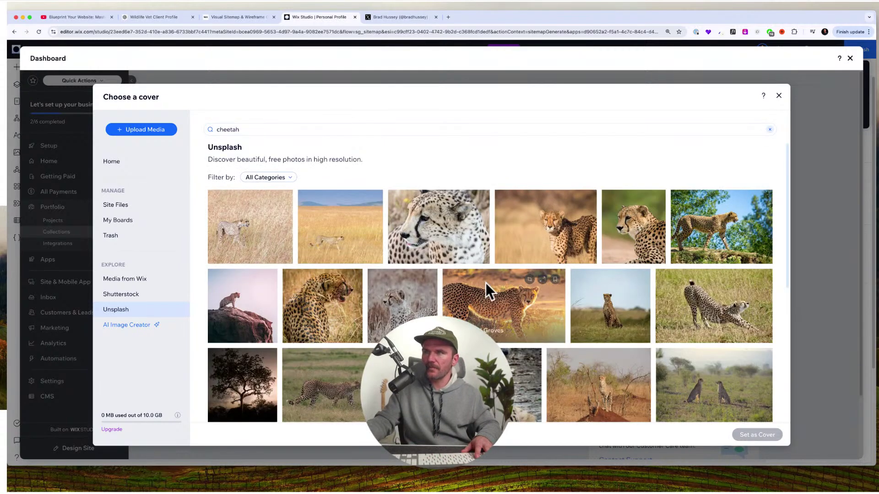
Set the photo of two cheetahs side by side as the collection's cover image and save the collection.
scroll(488, 291, "down", 5)
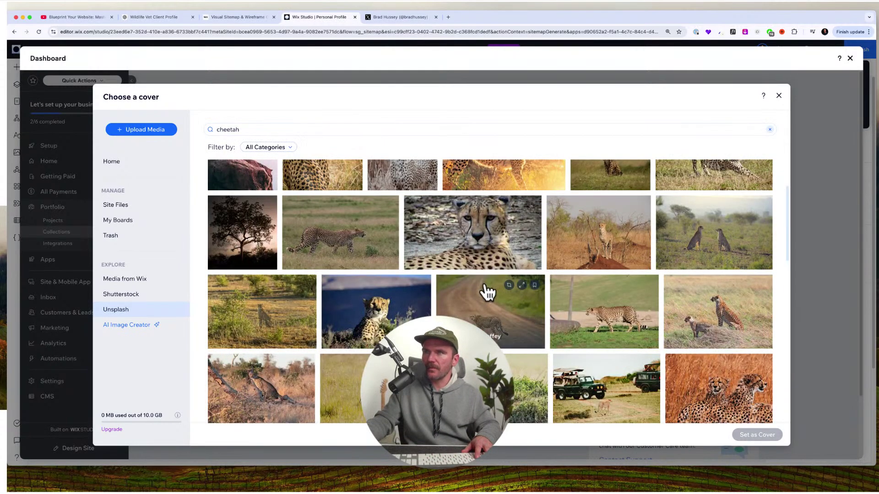
scroll(488, 292, "down", 5)
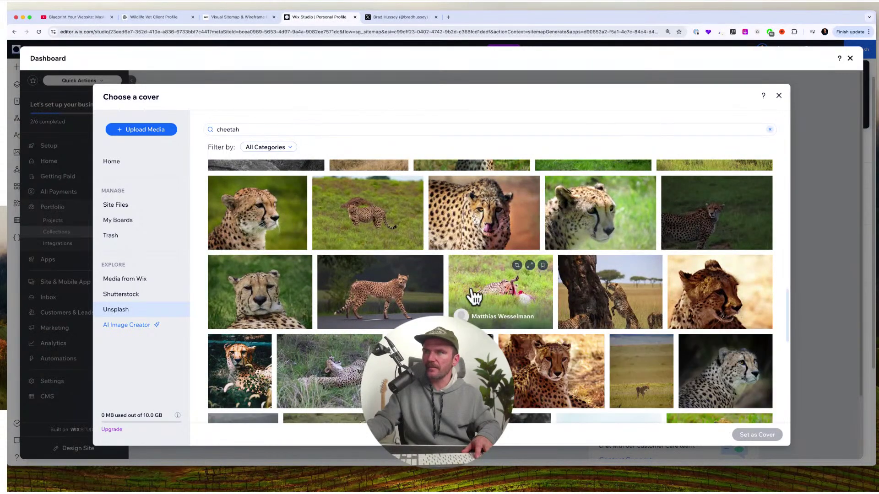
scroll(474, 298, "down", 3)
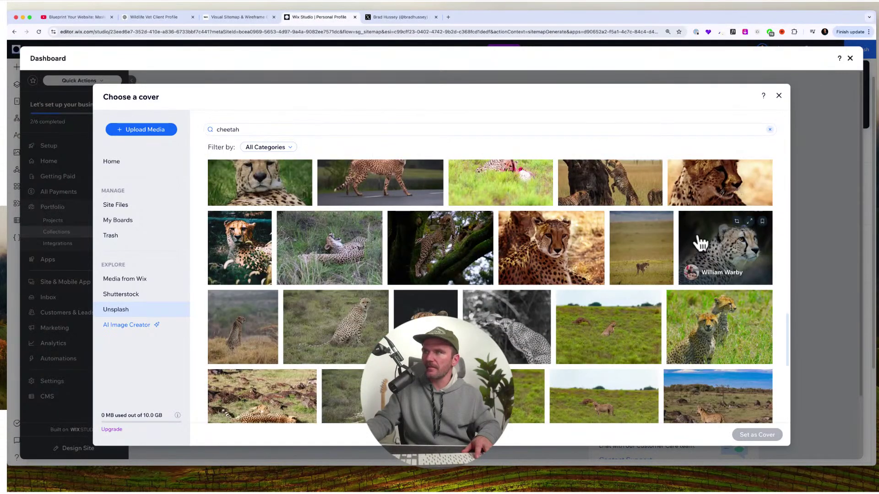
scroll(559, 275, "down", 5)
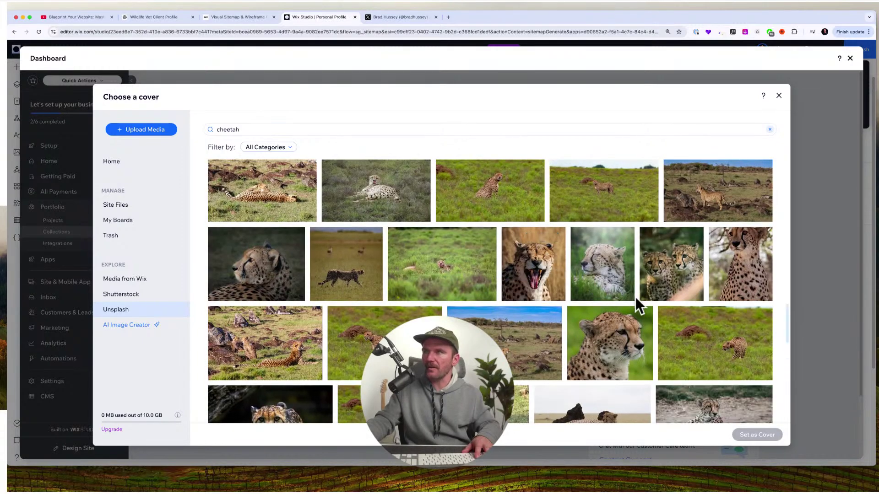
left_click(686, 278)
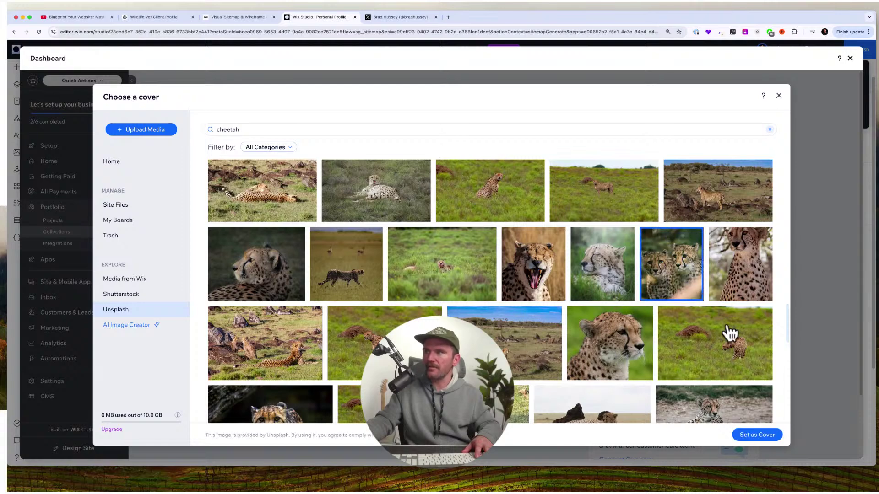
left_click(752, 434)
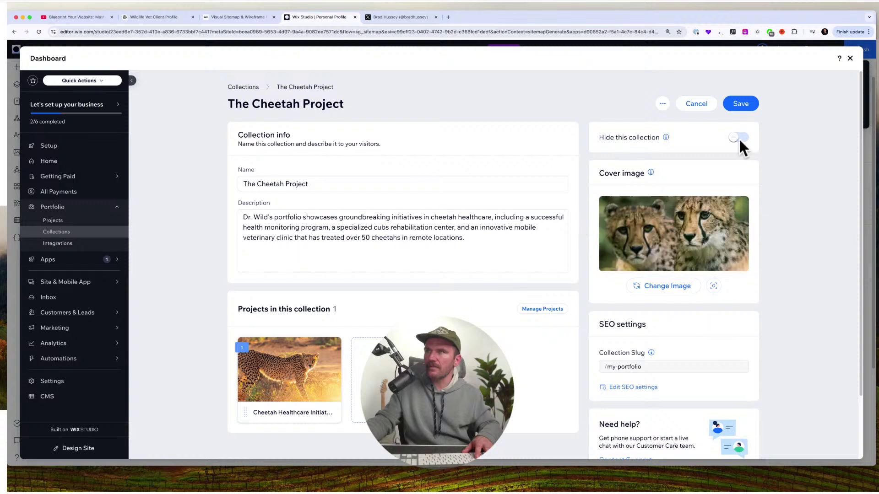
left_click(738, 106)
left_click(736, 105)
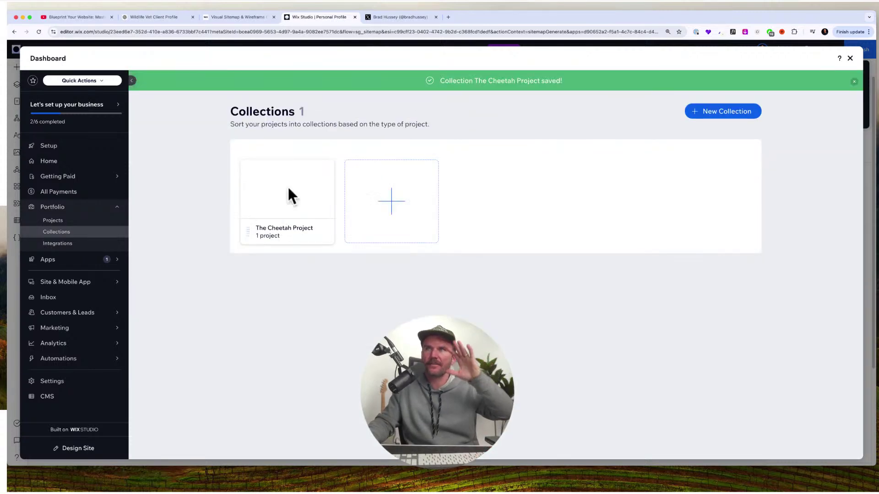
left_click(431, 203)
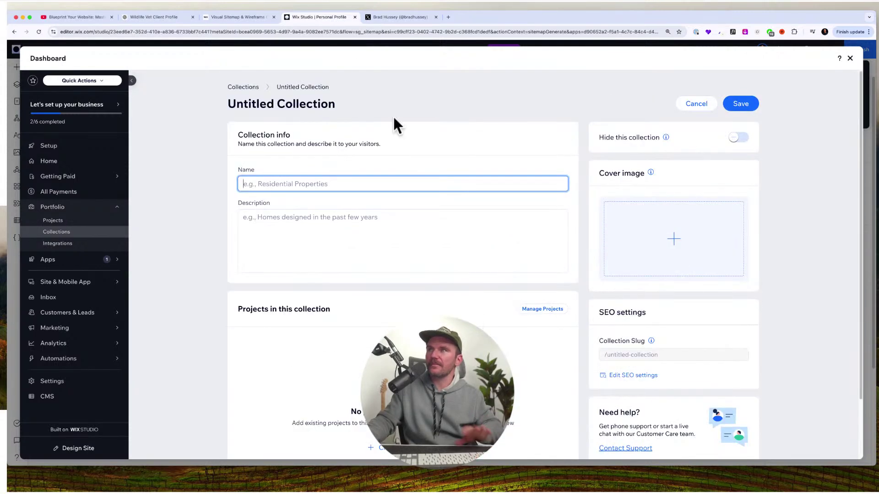
left_click(253, 91)
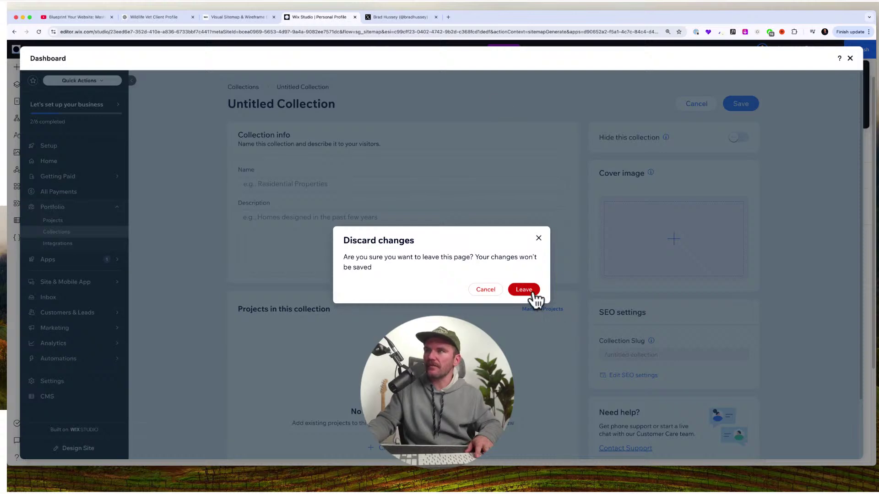
left_click(526, 289)
Return to the page editor and open the Cheetah Healthcare Initiatives project for editing from the portfolio gallery.
left_click(849, 59)
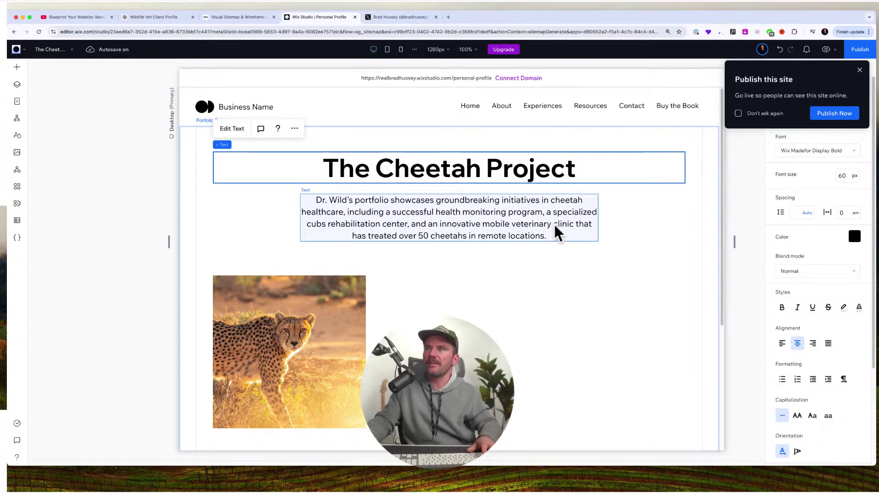
scroll(595, 219, "down", 1)
scroll(604, 227, "down", 3)
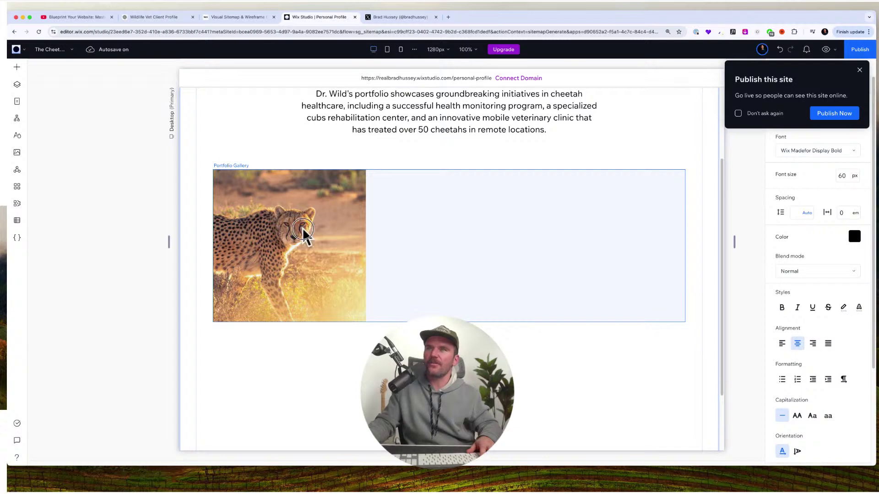
left_click(337, 241)
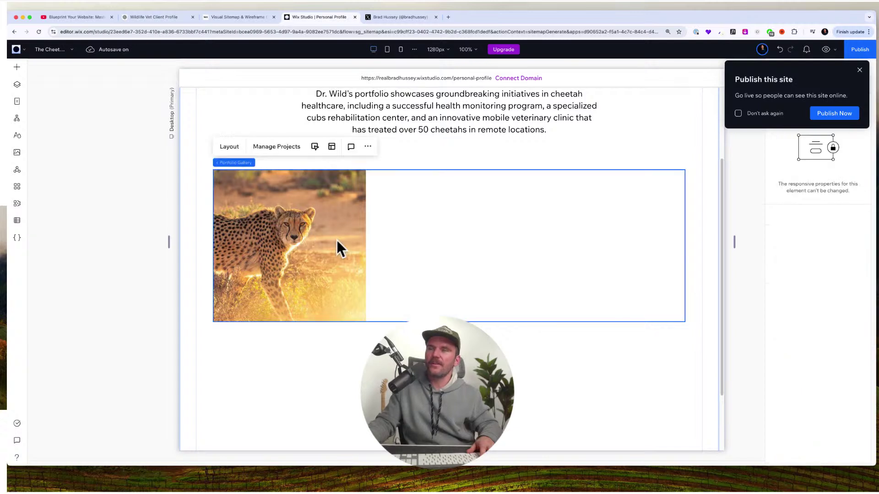
left_click(279, 148)
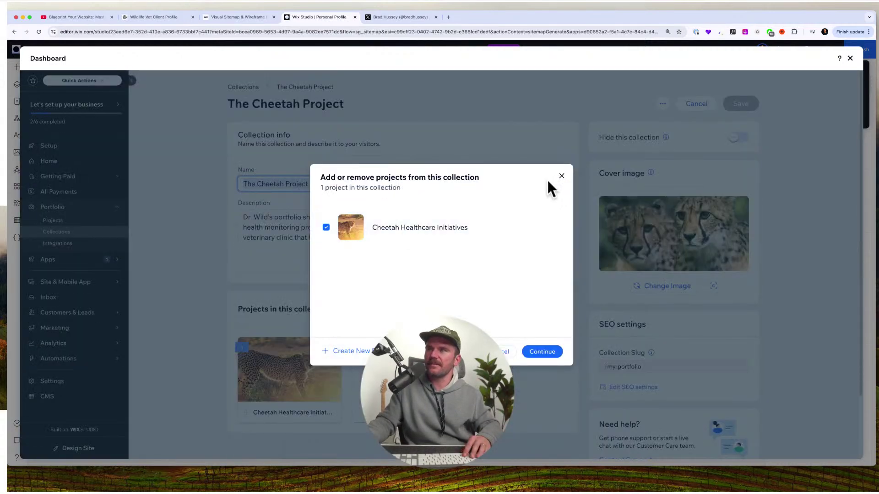
left_click(552, 182)
scroll(366, 311, "down", 3)
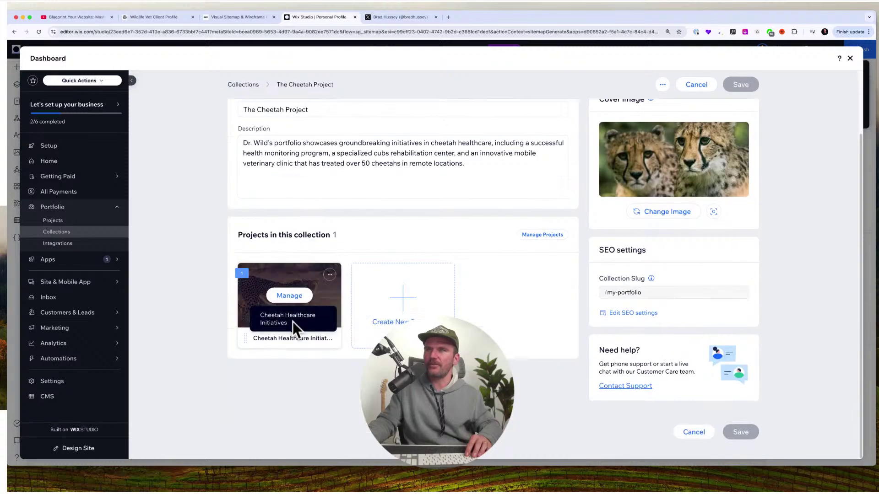
left_click(305, 295)
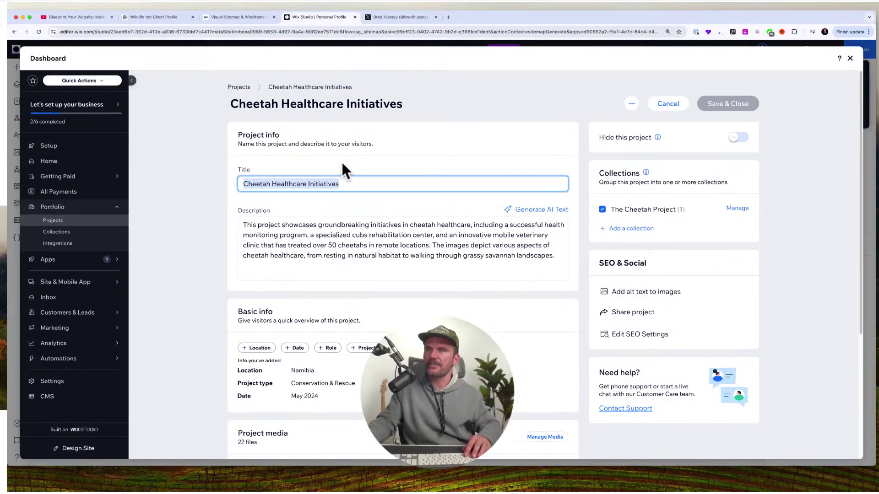
Retitle the project "The Namibia Project", save it, and return to the page editor.
type("The M")
key("BackSpace")
type("N")
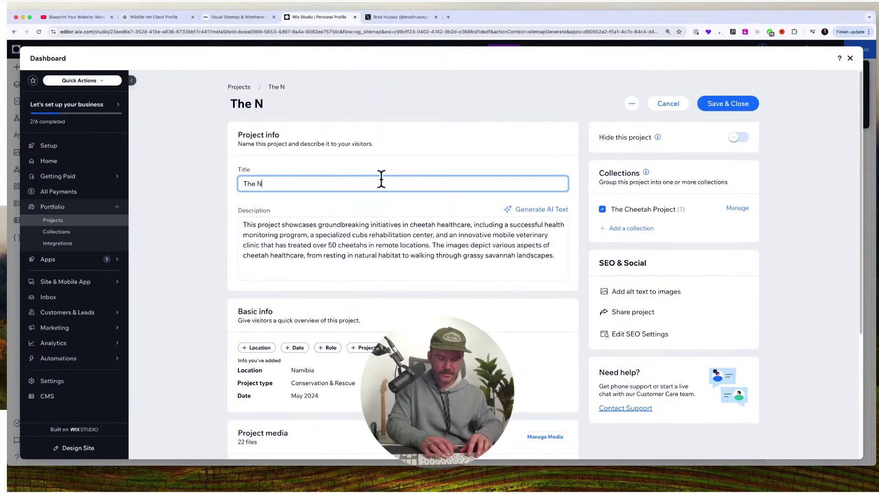
type("amibia")
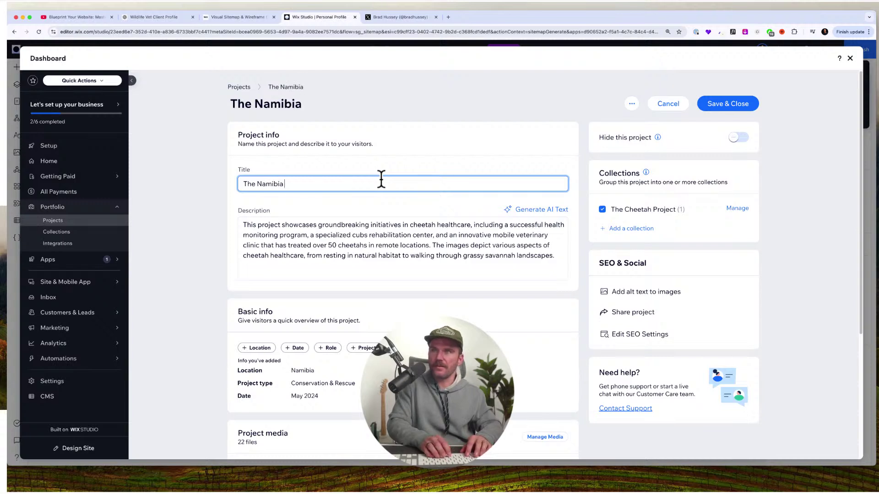
type(" Project")
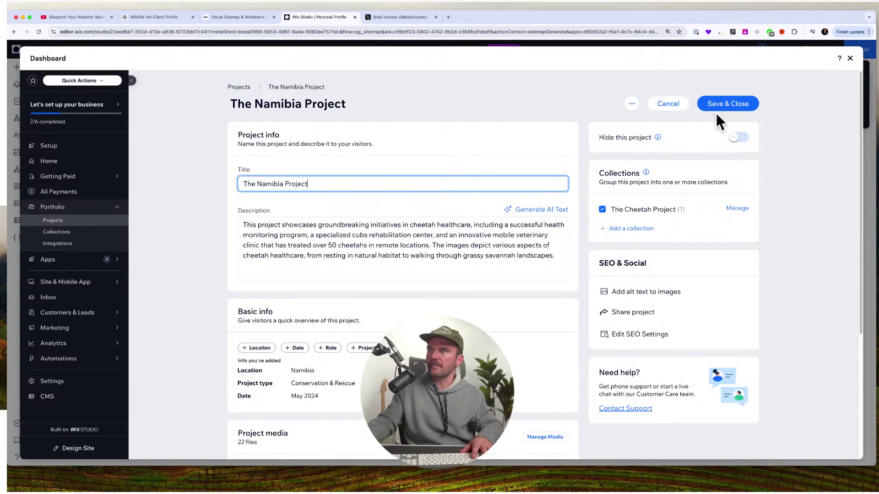
left_click(723, 105)
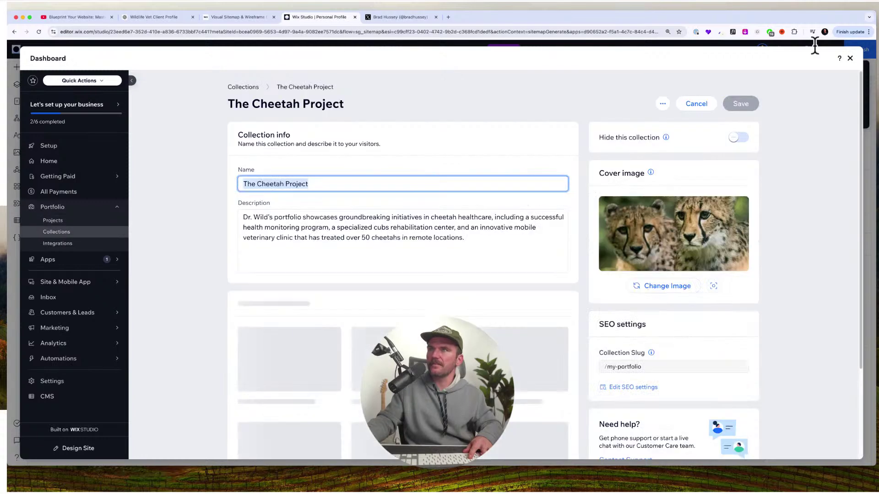
left_click(849, 59)
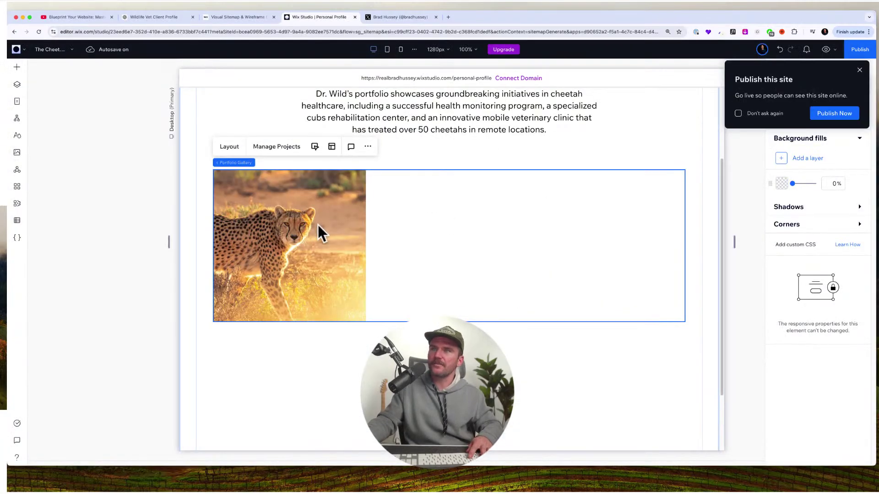
Preview The Cheetah Project page and check the project title overlay on the gallery image.
left_click(826, 49)
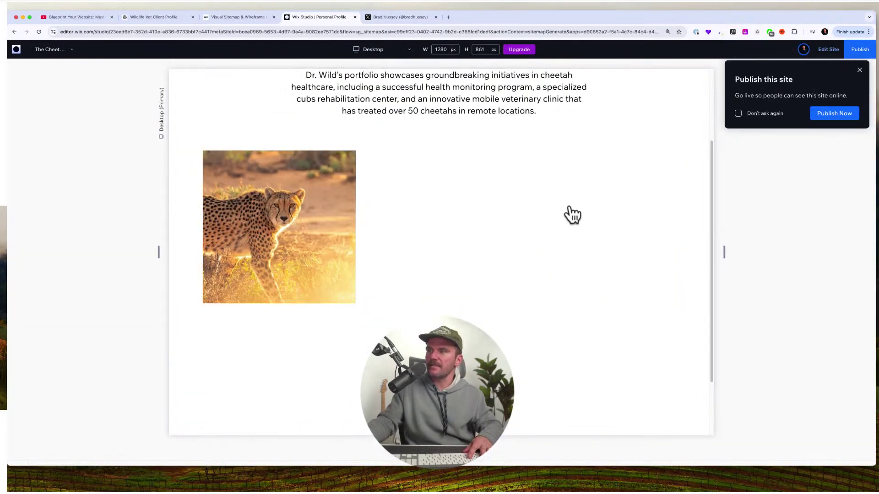
scroll(572, 214, "up", 2)
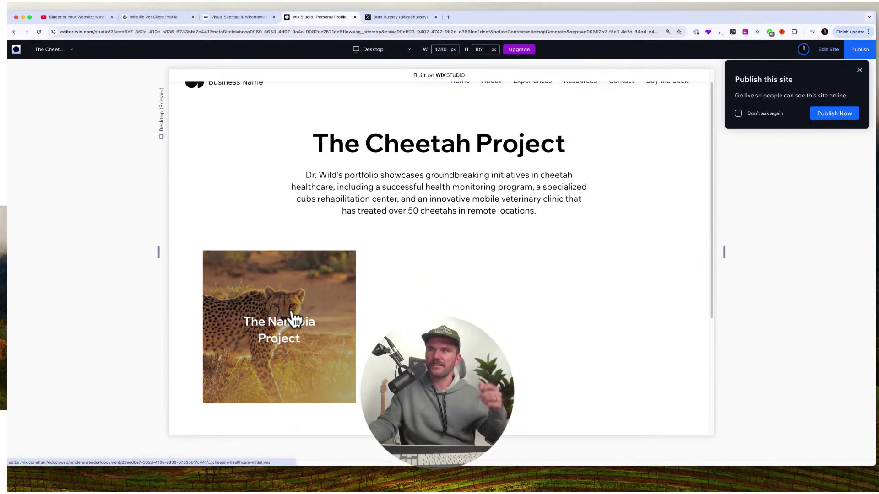
scroll(292, 319, "down", 1)
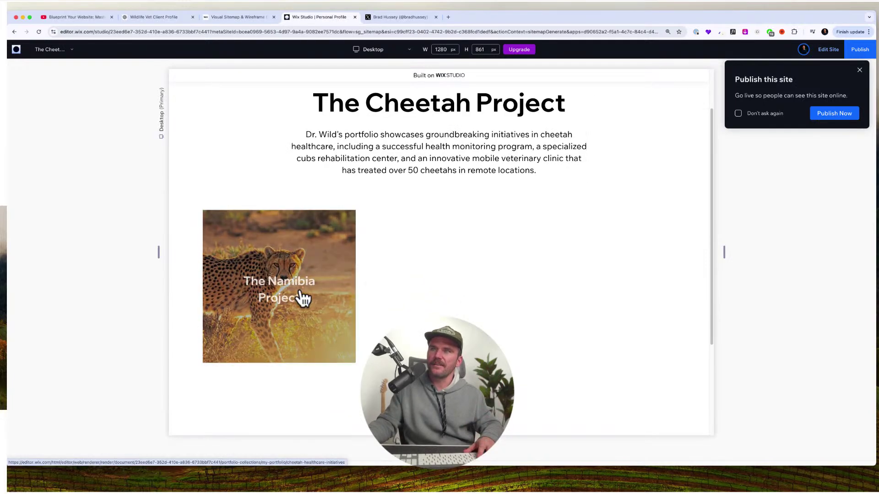
scroll(479, 299, "up", 1)
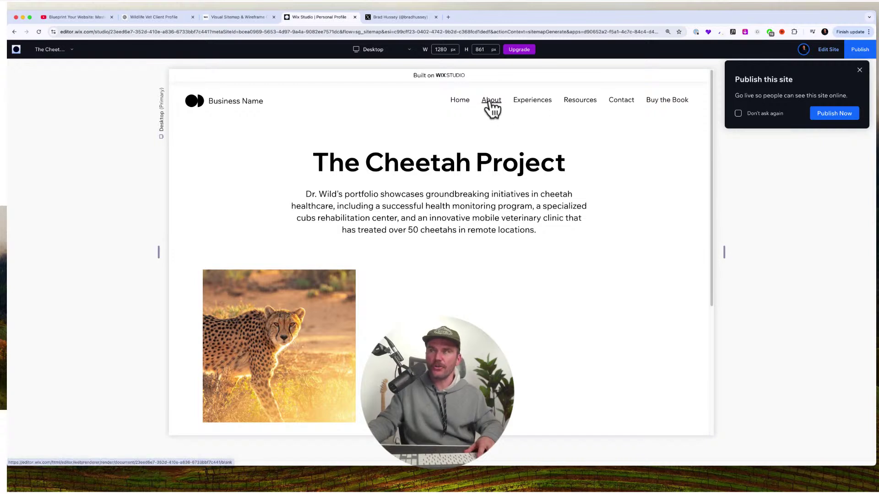
Open the About page in the preview and review its hero, introduction cards and Challenges section.
left_click(558, 213)
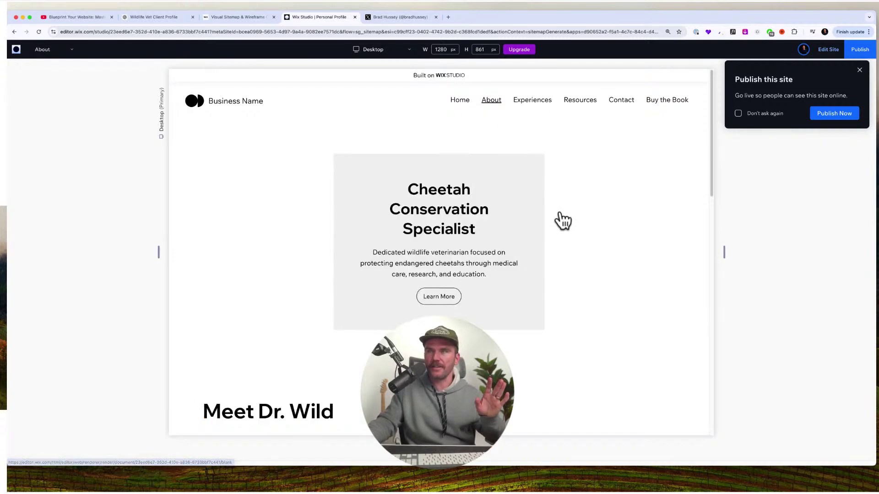
scroll(500, 236, "down", 4)
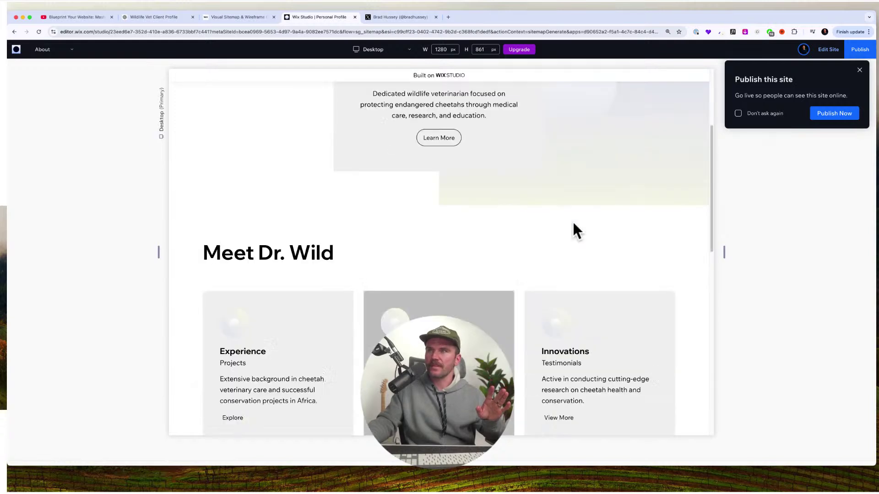
scroll(572, 220, "up", 3)
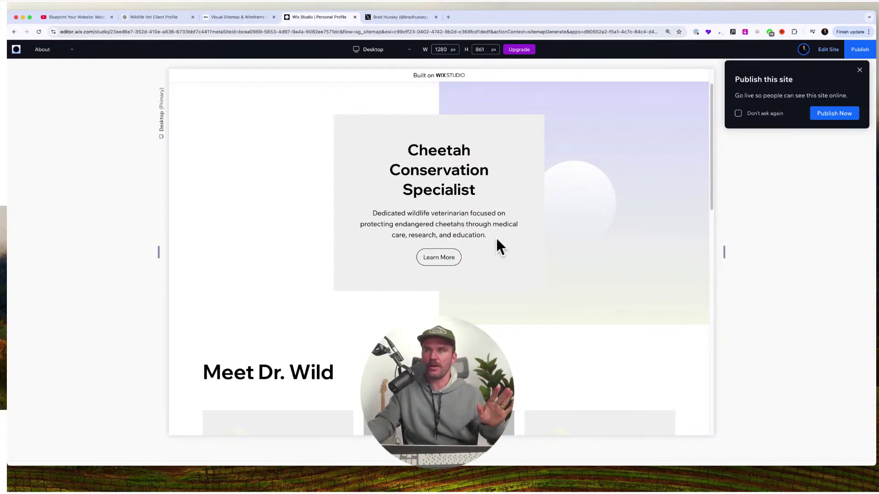
scroll(496, 238, "down", 5)
scroll(485, 234, "down", 3)
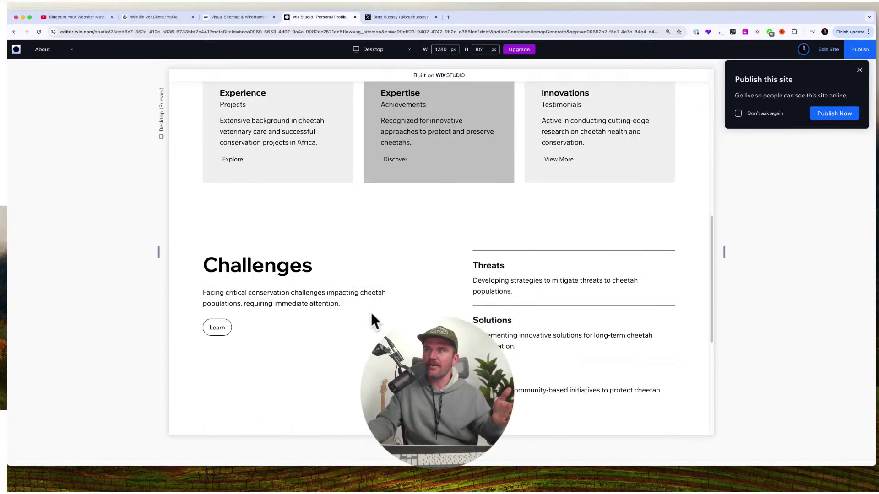
scroll(458, 273, "up", 2)
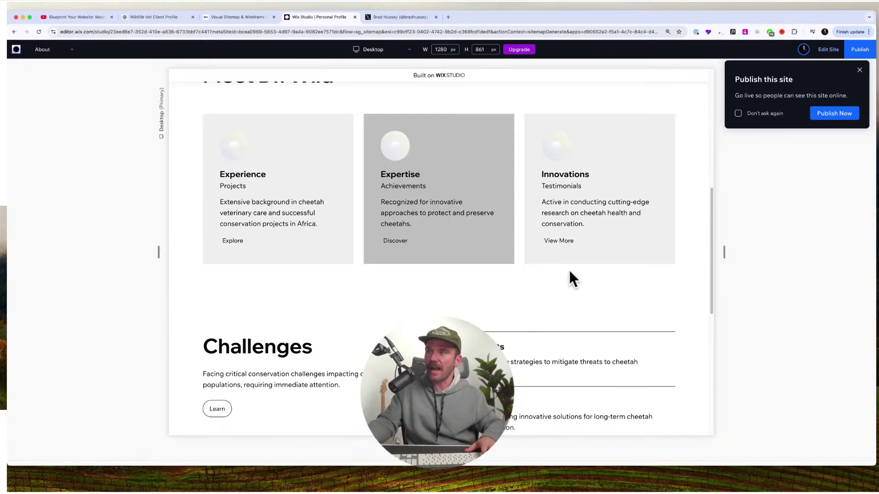
scroll(569, 270, "up", 7)
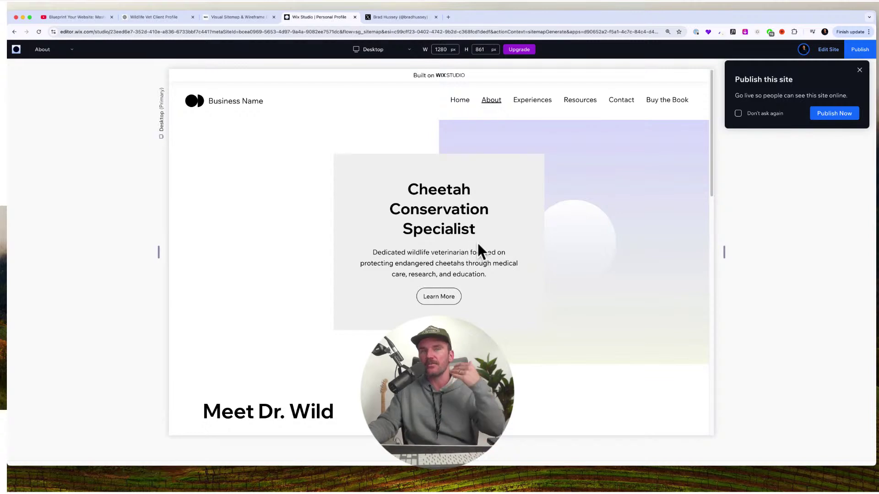
Leave the preview and open the image replacement library for the About page's hero gradient image.
left_click(829, 48)
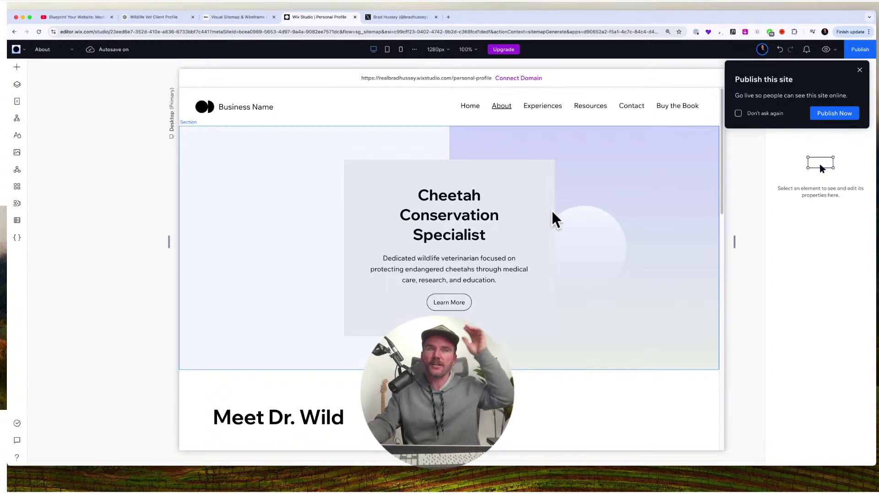
left_click(601, 197)
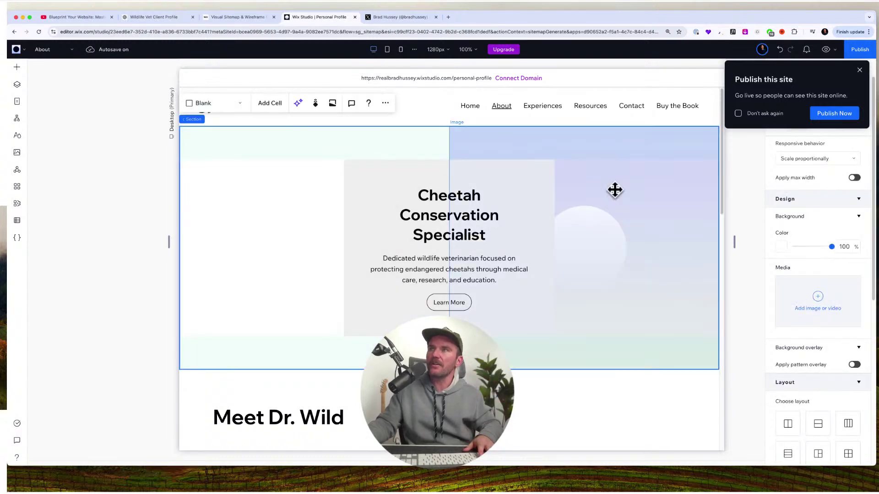
left_click(617, 193)
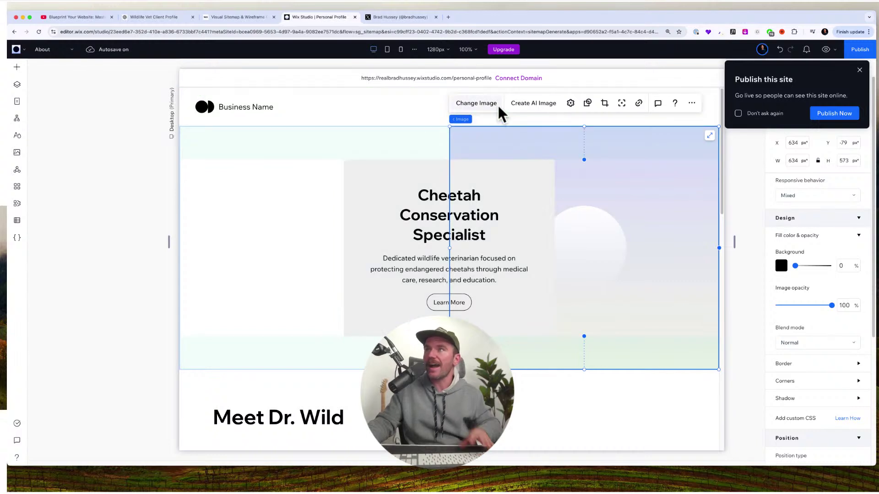
left_click(350, 188)
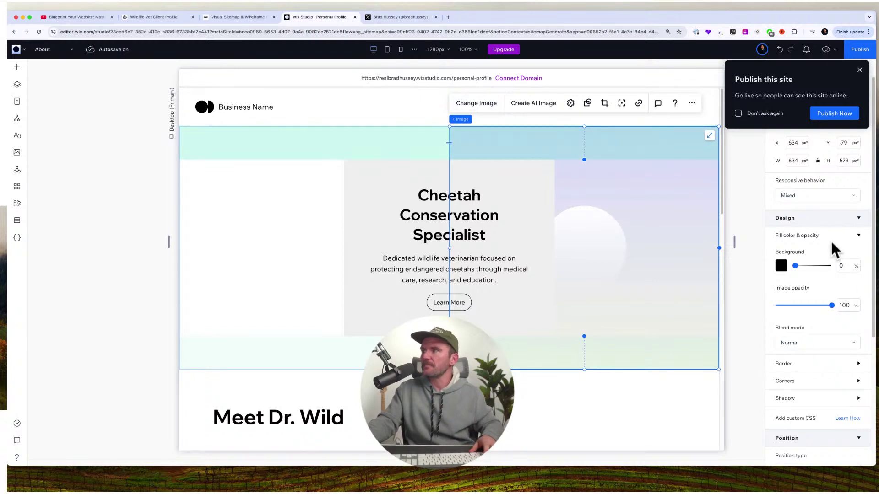
left_click(859, 71)
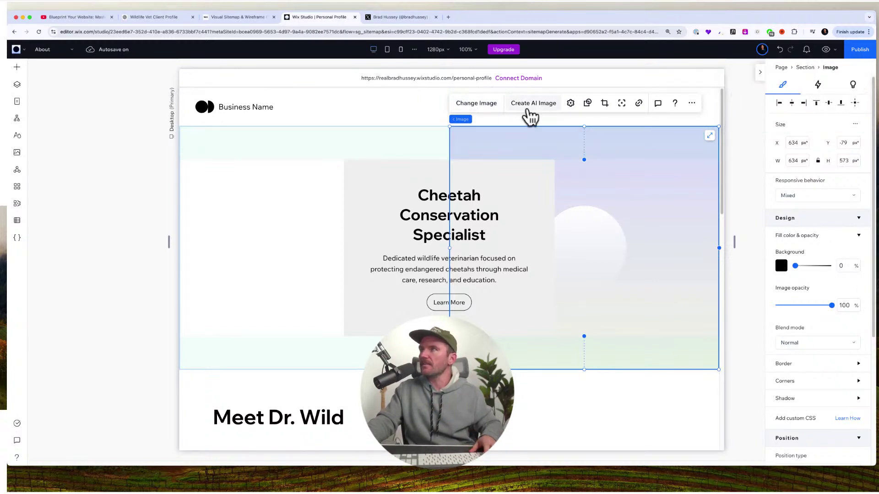
left_click(480, 103)
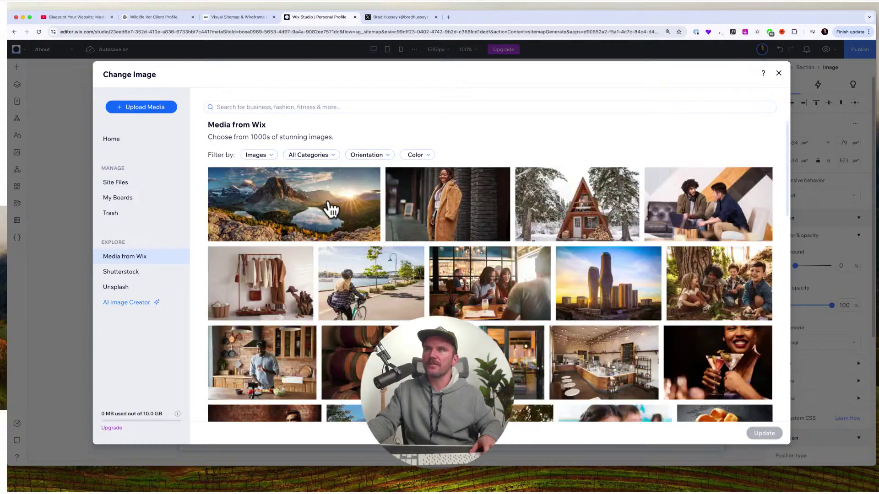
Search the Media from Wix library for "africa" and for "namibia".
left_click(311, 107)
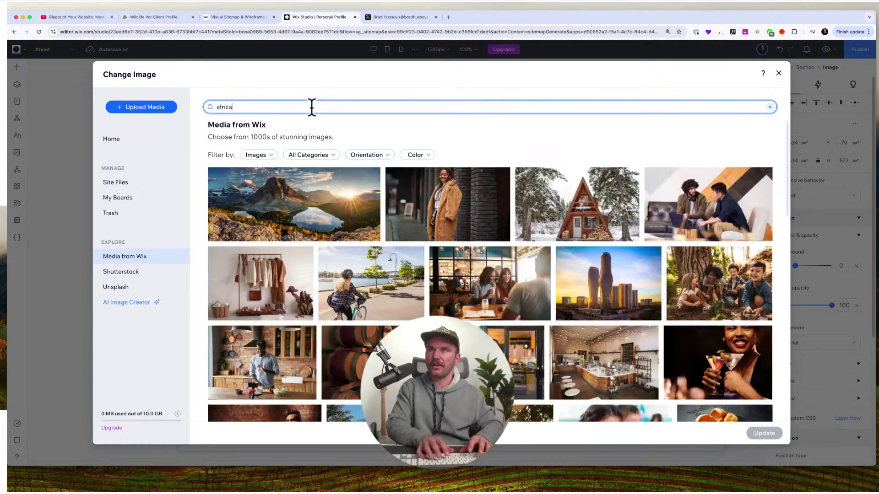
key("Return")
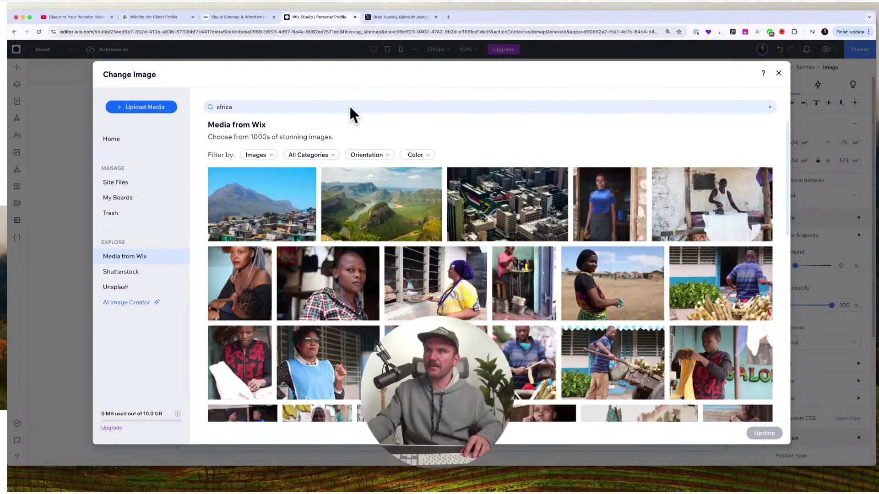
left_click(351, 108)
type("na")
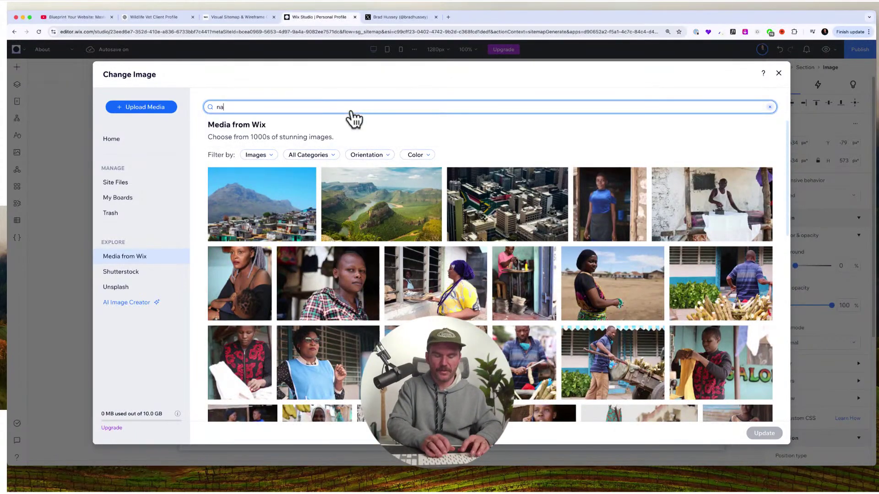
type("mibia")
key("Return")
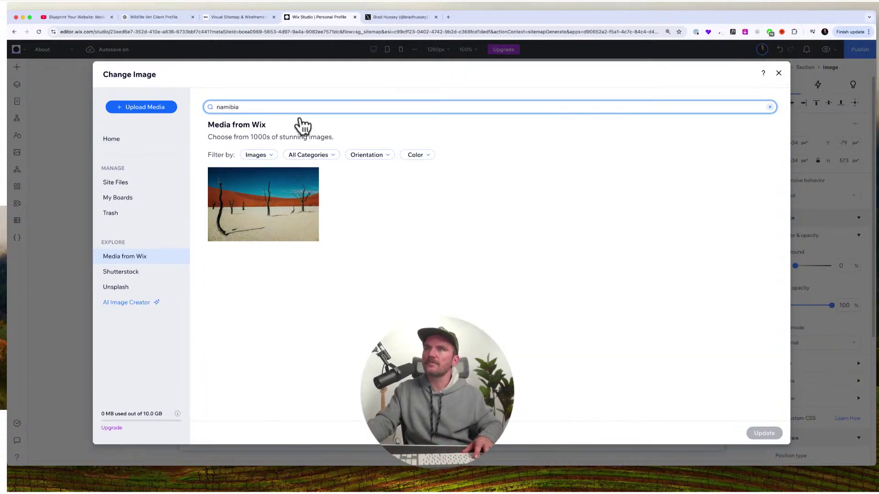
Switch the image source to Unsplash and search it for "namibia".
left_click(121, 289)
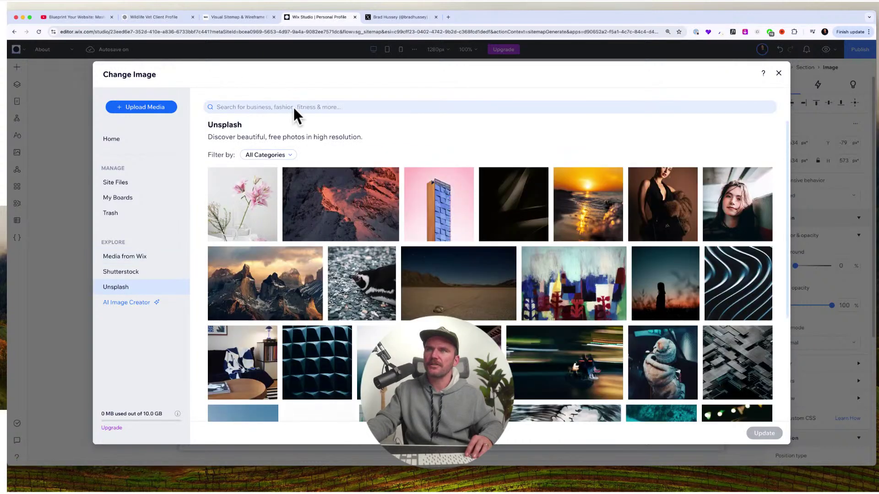
left_click(294, 110)
type("namib")
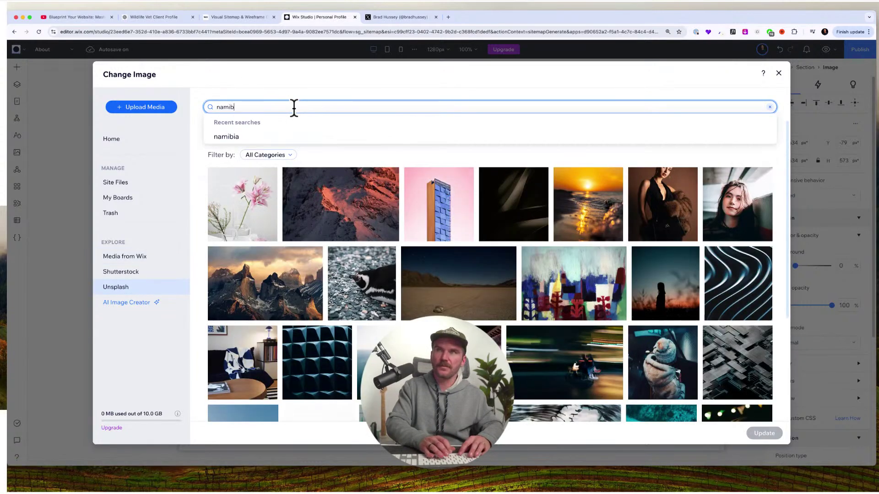
type("ia")
key("Return")
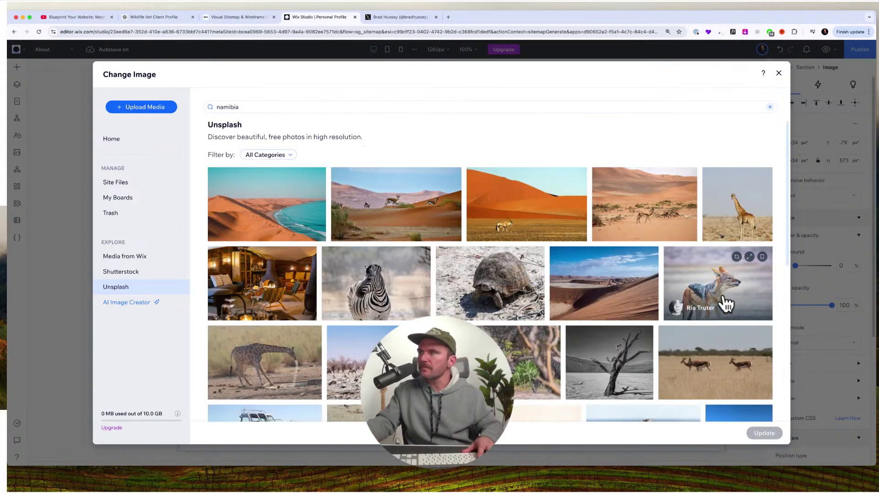
Find the cheetah on red desert ground among the Unsplash photos and use it as the hero image.
scroll(600, 286, "down", 3)
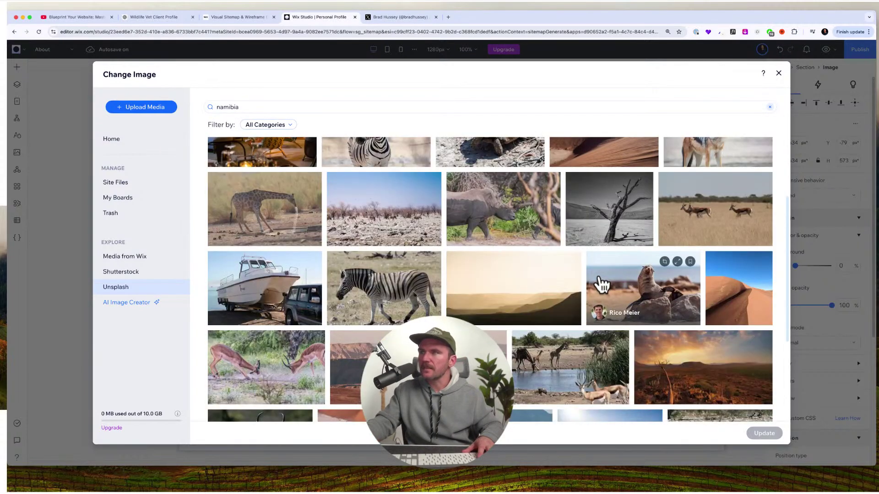
scroll(573, 265, "down", 5)
scroll(533, 235, "down", 3)
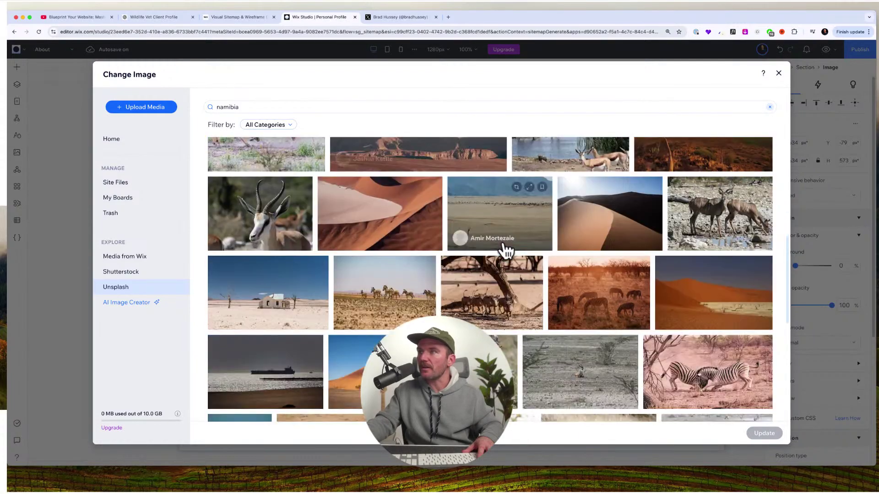
scroll(403, 290, "down", 4)
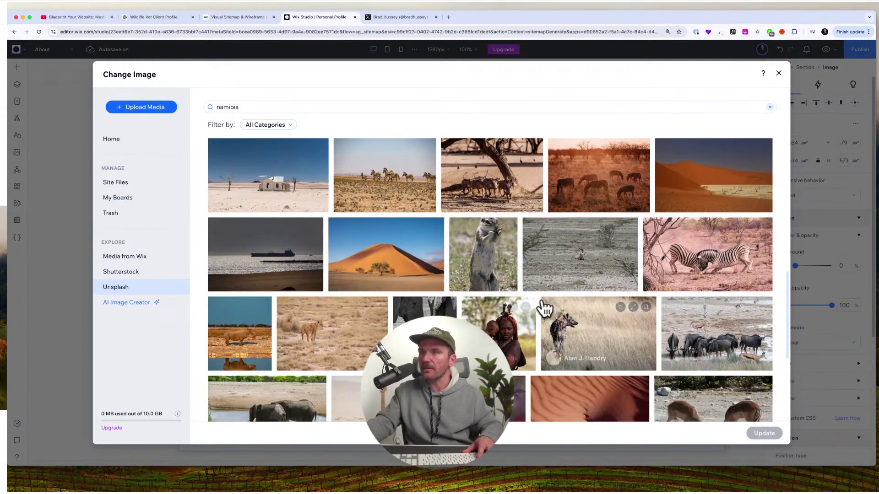
scroll(535, 293, "down", 5)
scroll(514, 289, "down", 4)
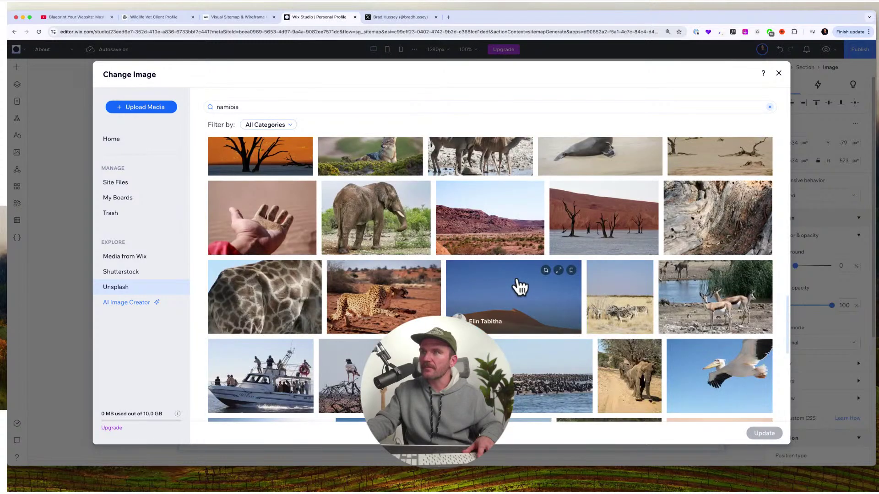
left_click(422, 304)
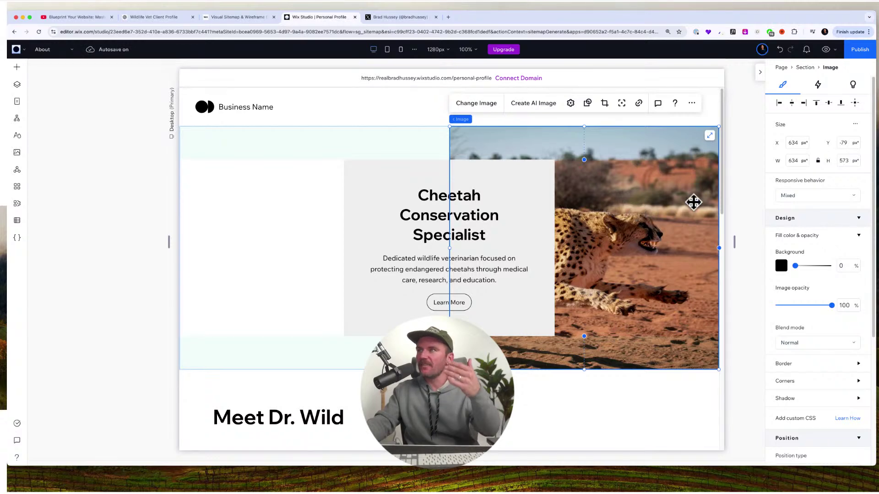
Set the site style Color 1 to the warm cream #F3EBE1, starting from a colour sampled from the cheetah photo.
scroll(446, 188, "down", 2)
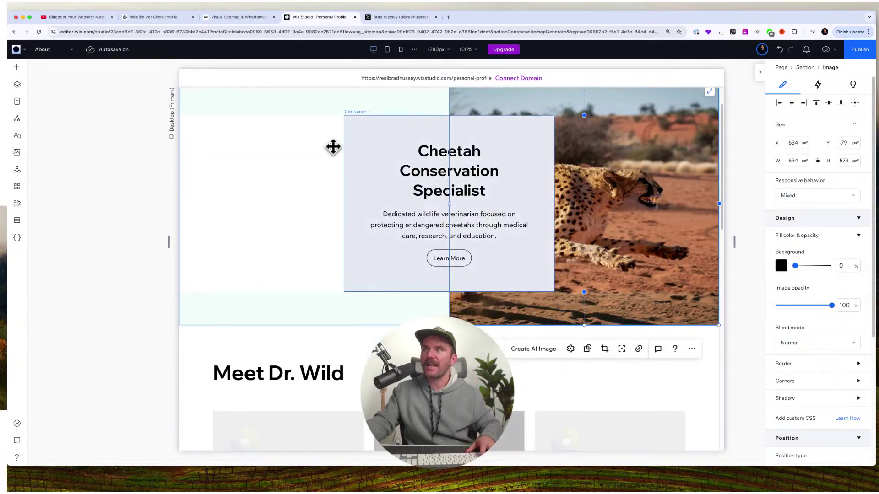
left_click(374, 136)
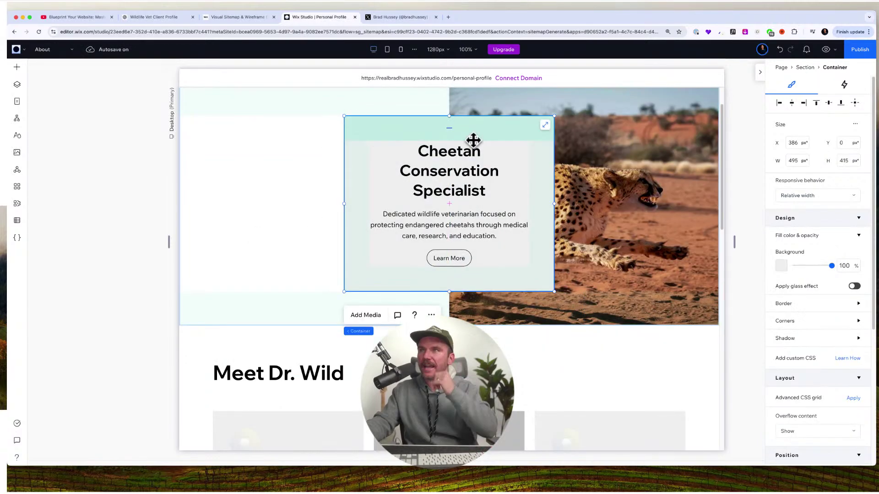
left_click(17, 138)
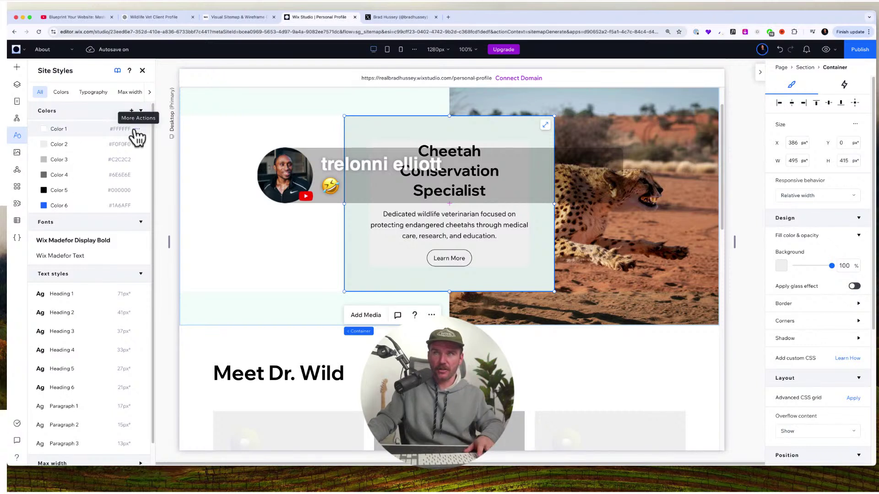
left_click(48, 130)
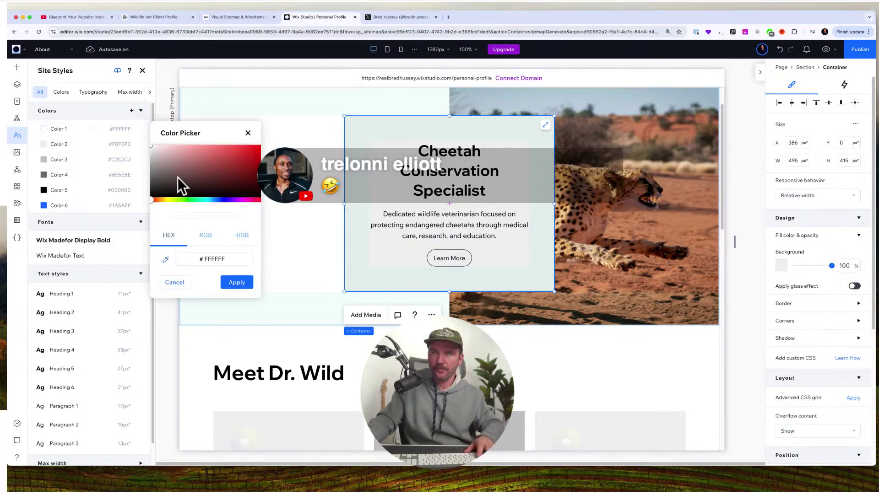
left_click(166, 200)
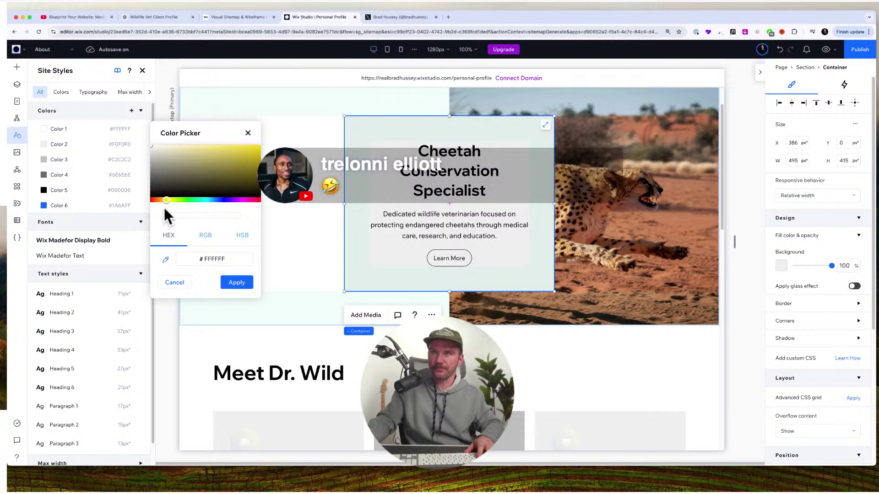
left_click(165, 260)
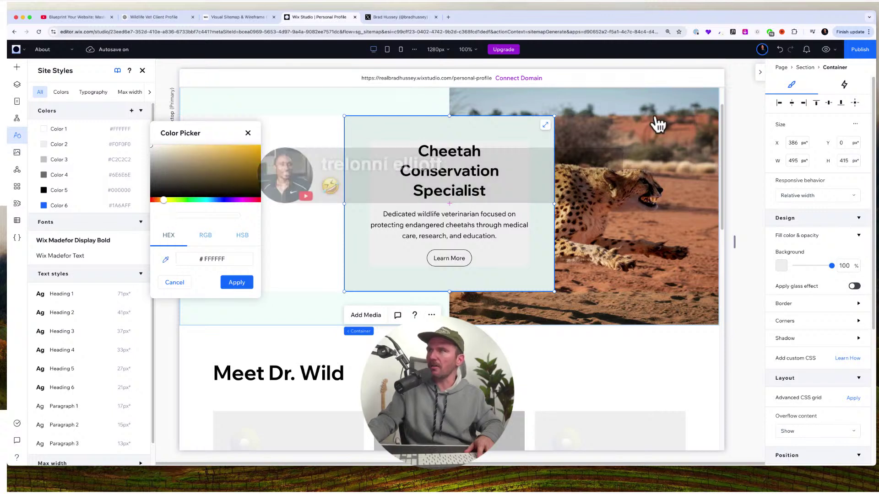
left_click(688, 171)
left_click_drag(169, 149, 160, 149)
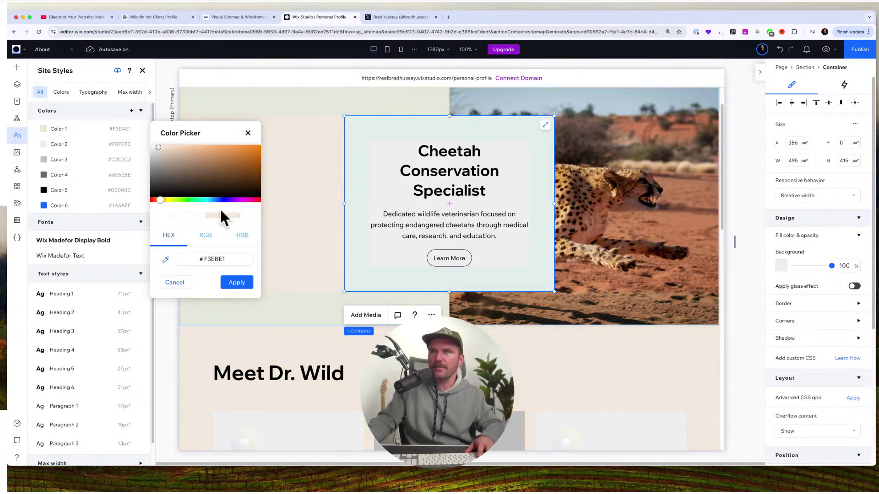
left_click(236, 282)
Set the site style Color 5 to the very dark brown #231601.
left_click(64, 196)
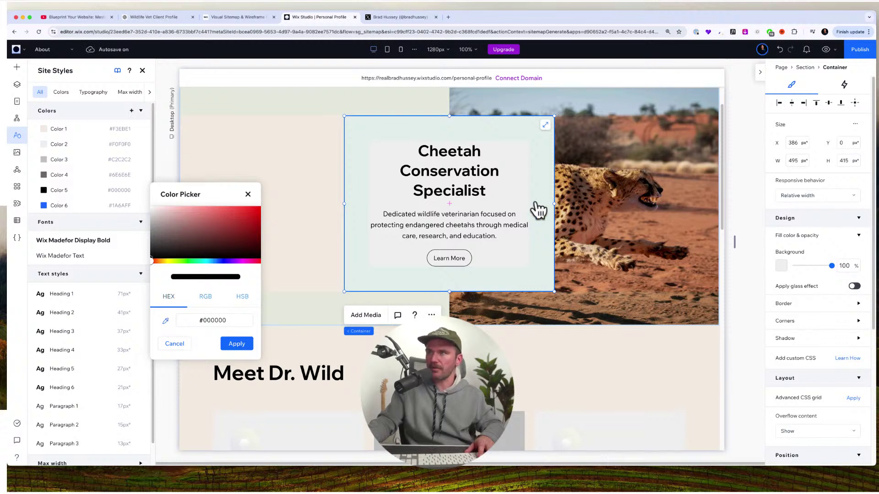
left_click(643, 181)
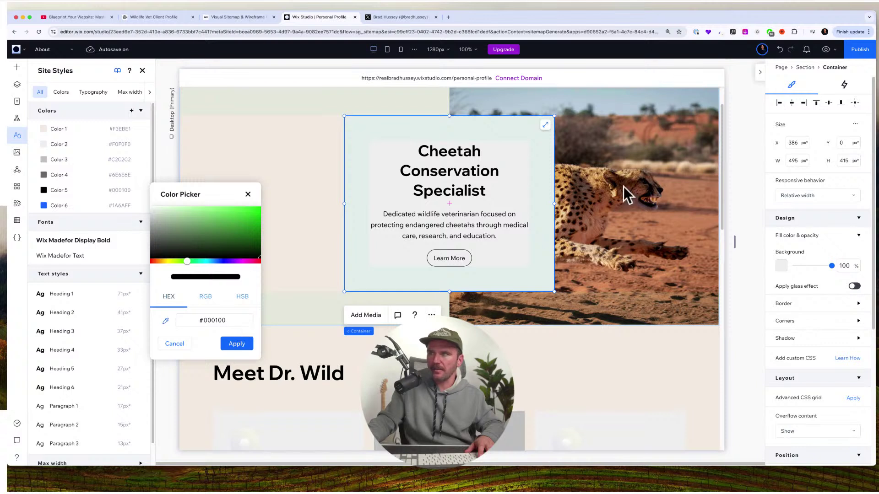
left_click_drag(172, 262, 157, 264)
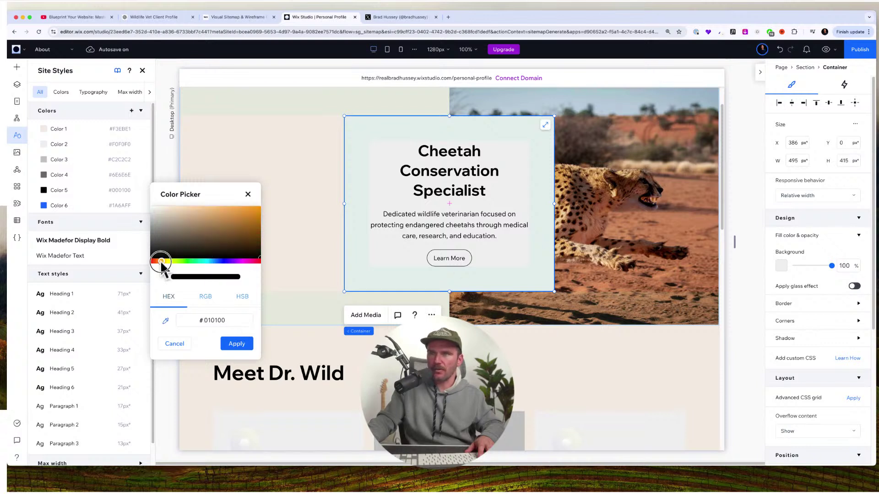
left_click_drag(232, 255, 259, 252)
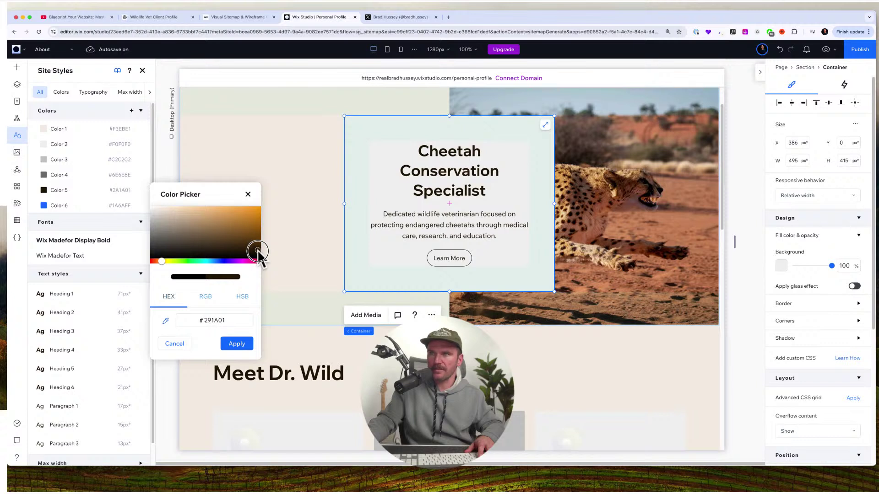
left_click(236, 344)
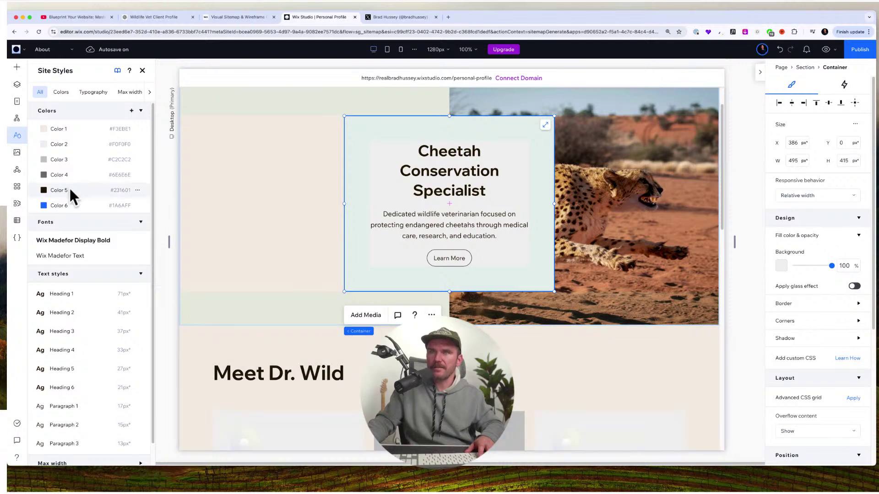
Try the pale pink #F9D6C6 for site style Color 2, lightened from a sample of the photo's red ground.
left_click(439, 174)
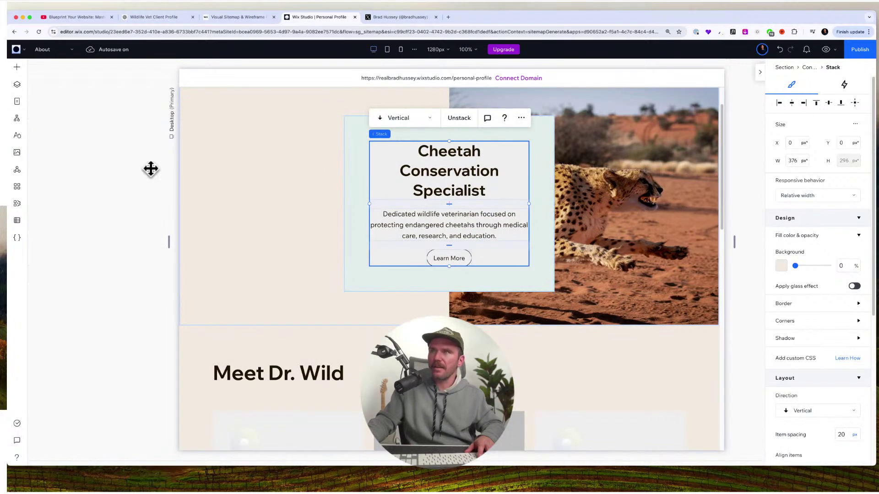
left_click(17, 136)
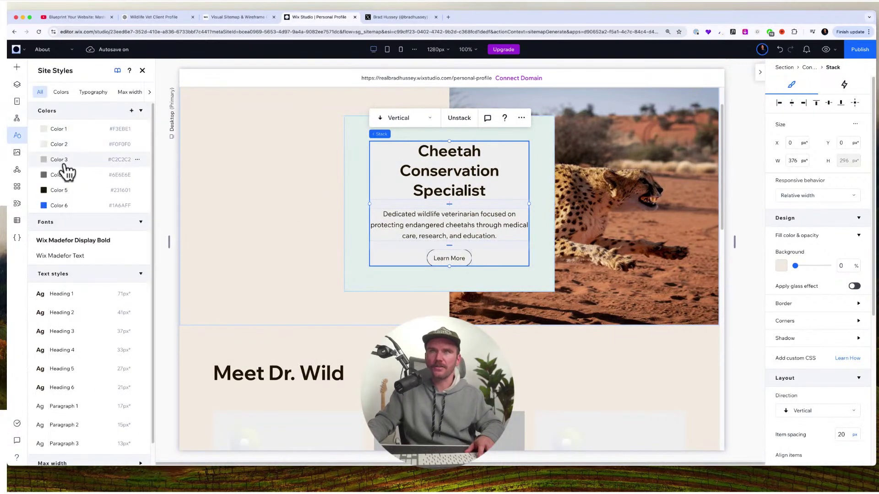
left_click(362, 156)
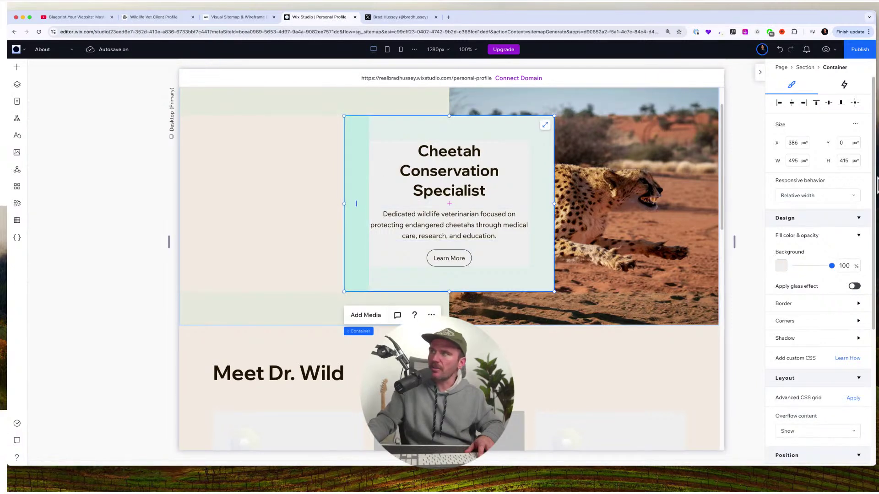
left_click(781, 267)
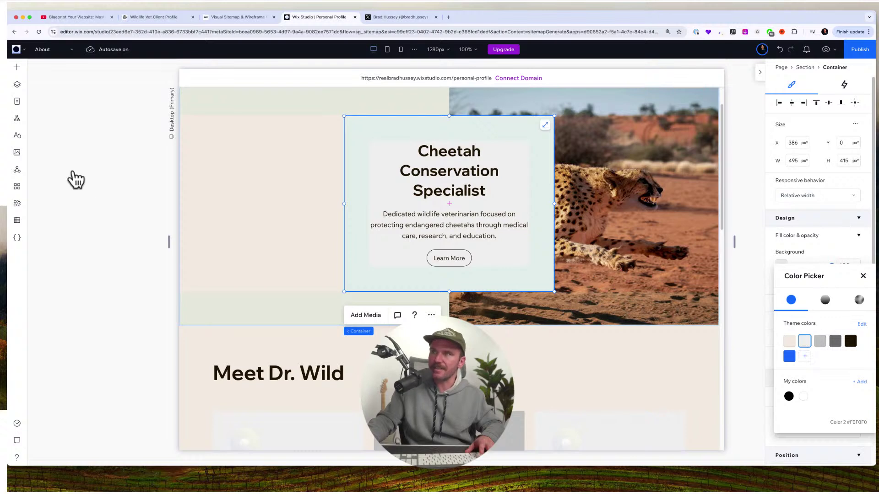
left_click(19, 137)
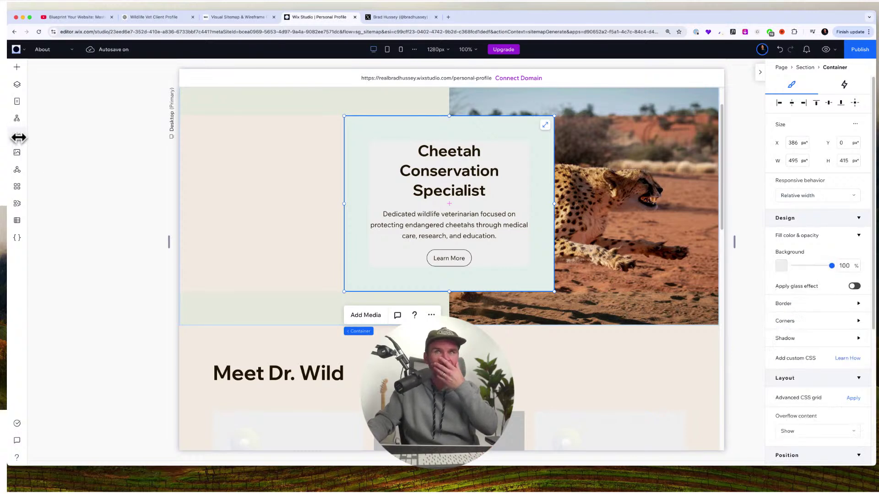
left_click(59, 146)
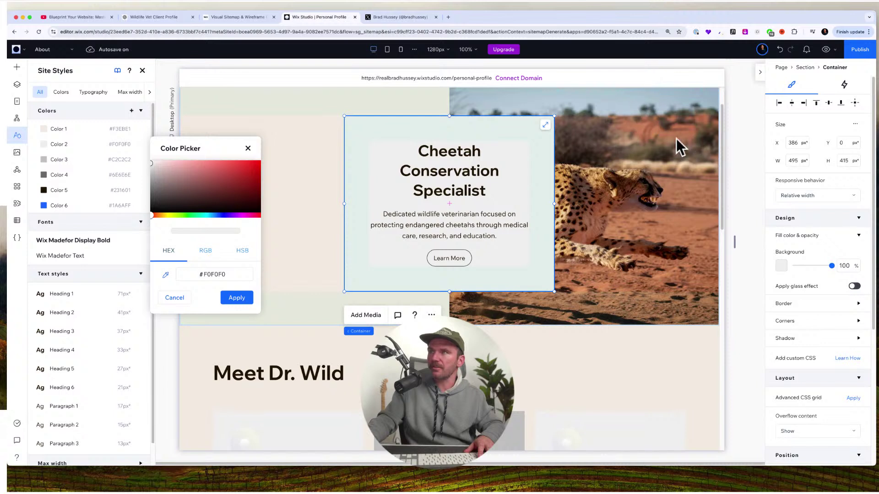
left_click(646, 132)
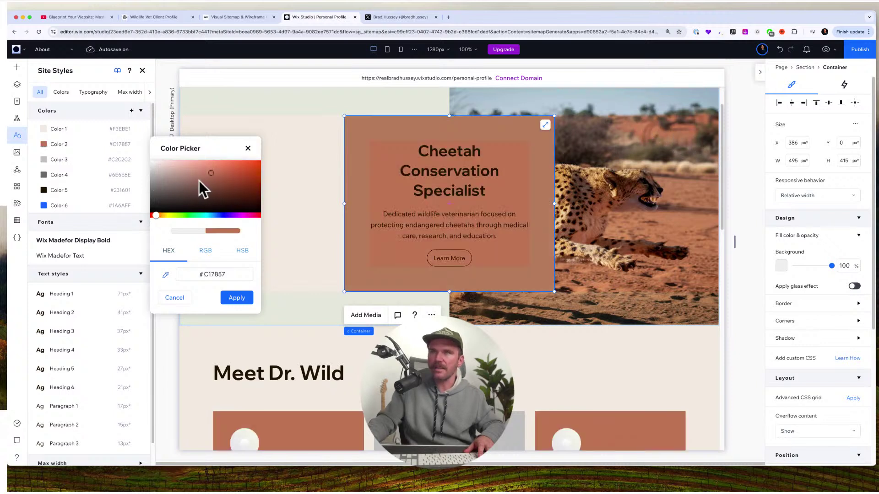
left_click_drag(212, 173, 175, 163)
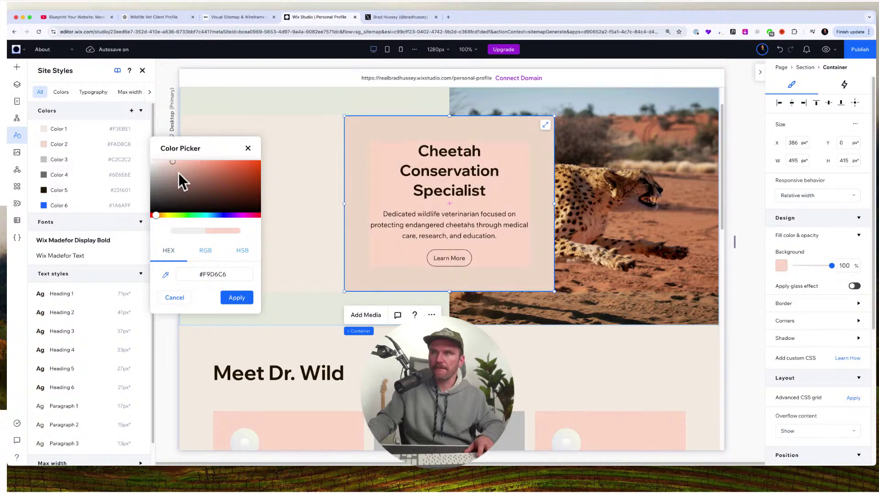
Set the site style Color 2 to the warm orange #F8B86C, brightened from a colour sampled from the cheetah's fur.
left_click(592, 187)
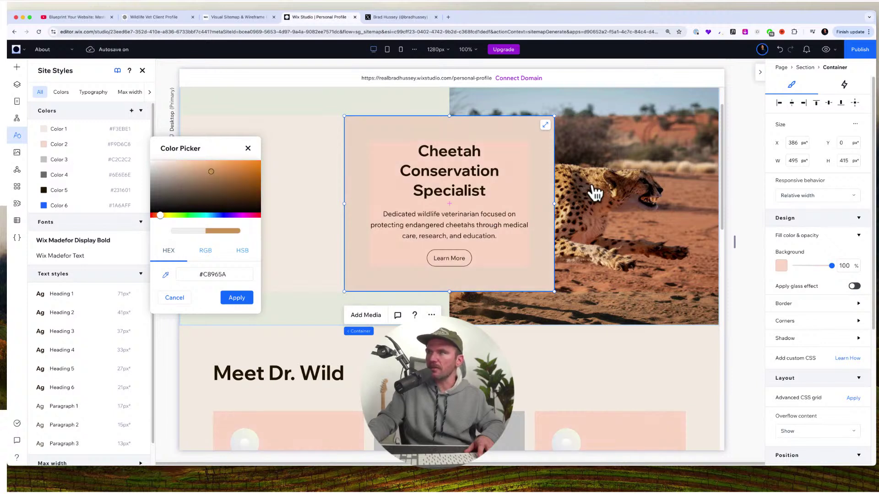
left_click_drag(217, 166, 214, 163)
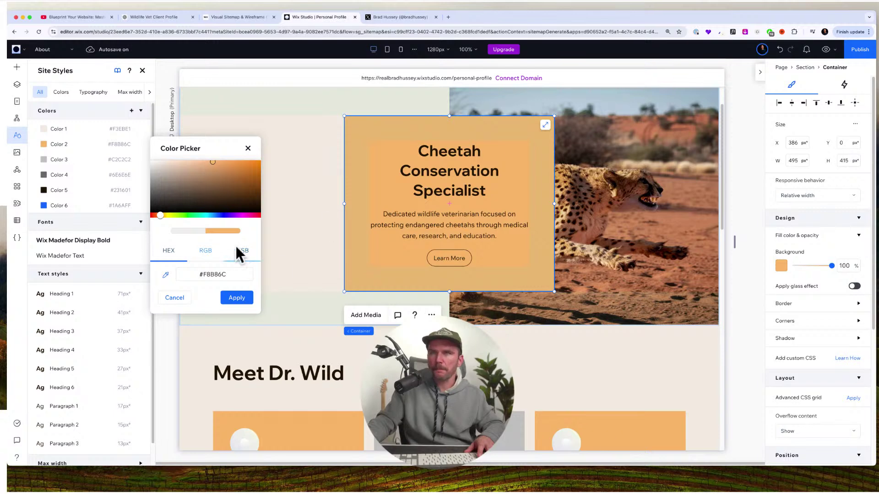
left_click(239, 298)
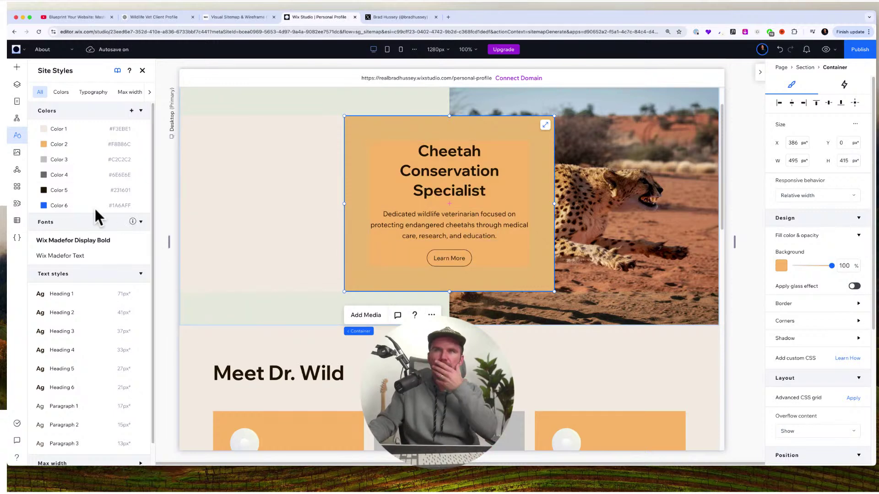
Replace the middle Meet Dr. Wild card's fill, site style Color 3, with the dark brown #2A0A01 sampled from the cheetah photo.
scroll(526, 310, "down", 3)
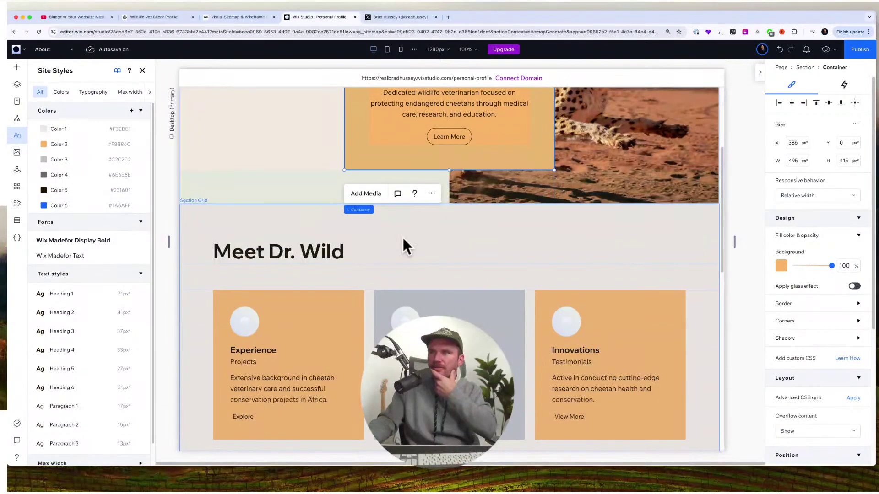
left_click(335, 224)
left_click(451, 300)
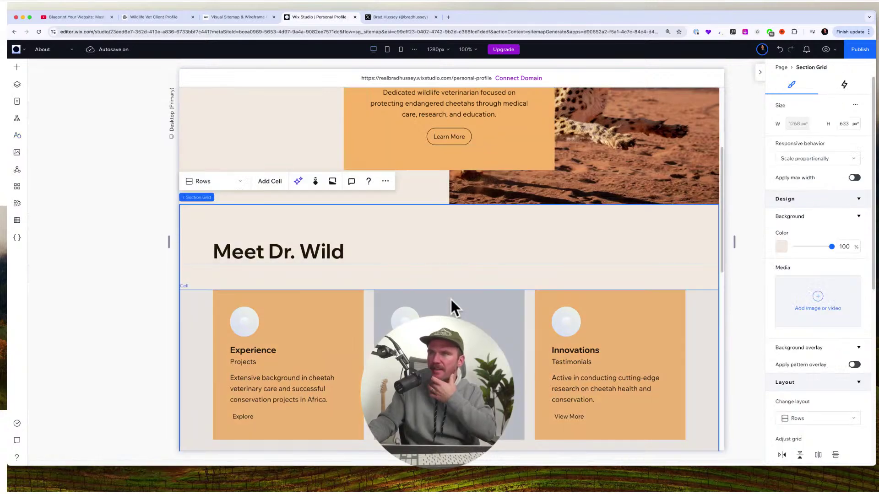
left_click(451, 299)
left_click(470, 302)
left_click(491, 301)
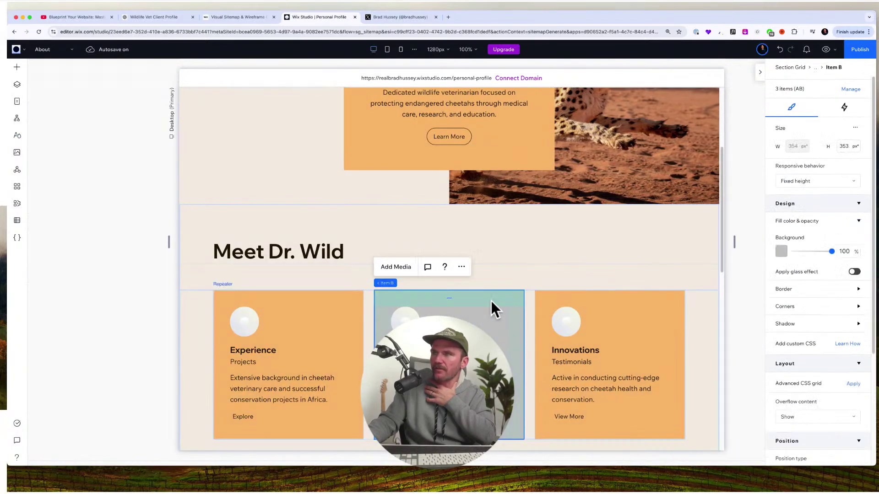
left_click(786, 252)
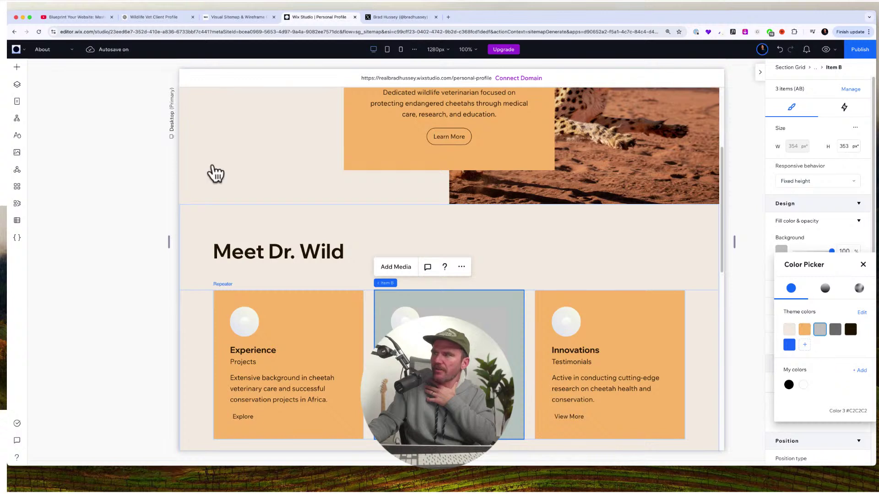
left_click(17, 136)
left_click(43, 159)
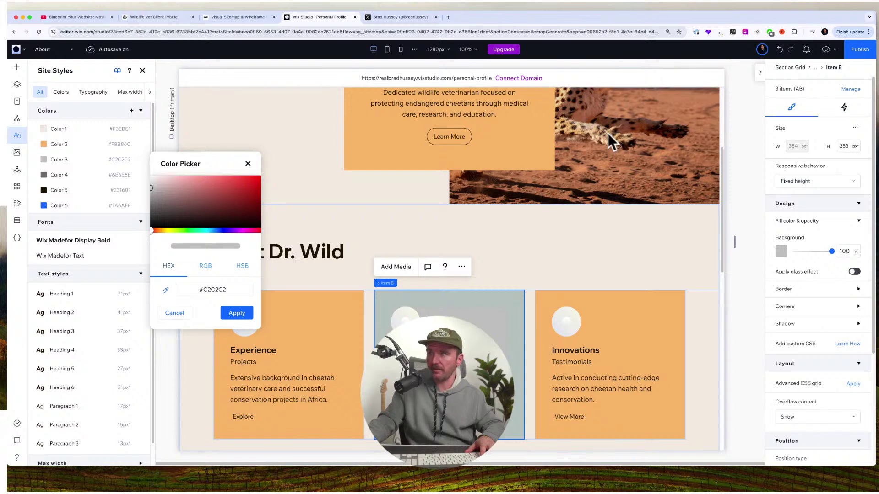
left_click(573, 103)
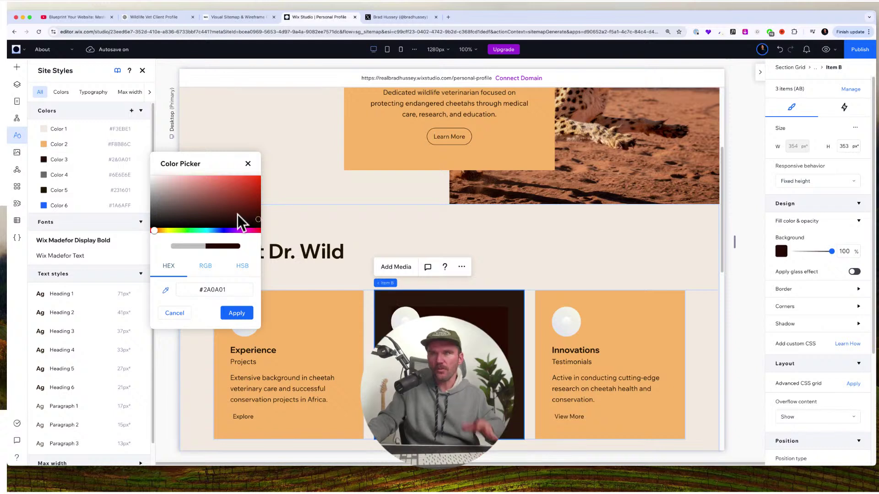
left_click(237, 312)
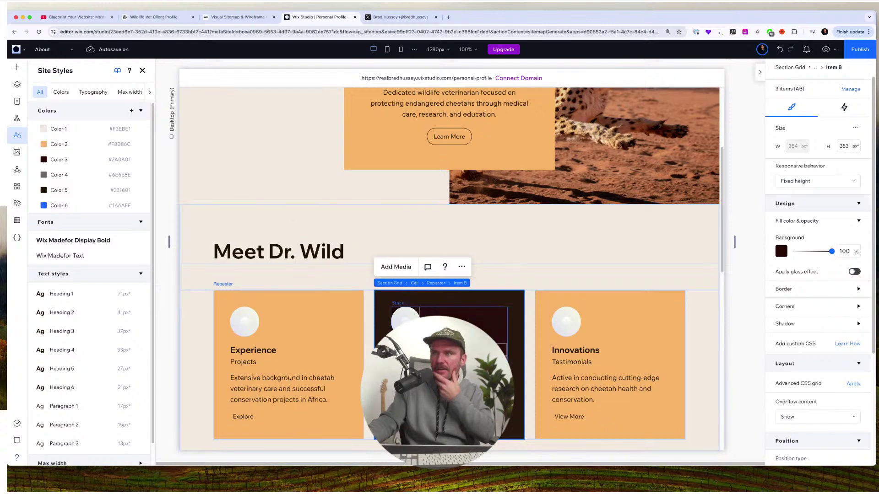
Set the Expertise heading's text color in the middle card to the theme Color 1 (#F3EBE1).
left_click(451, 366)
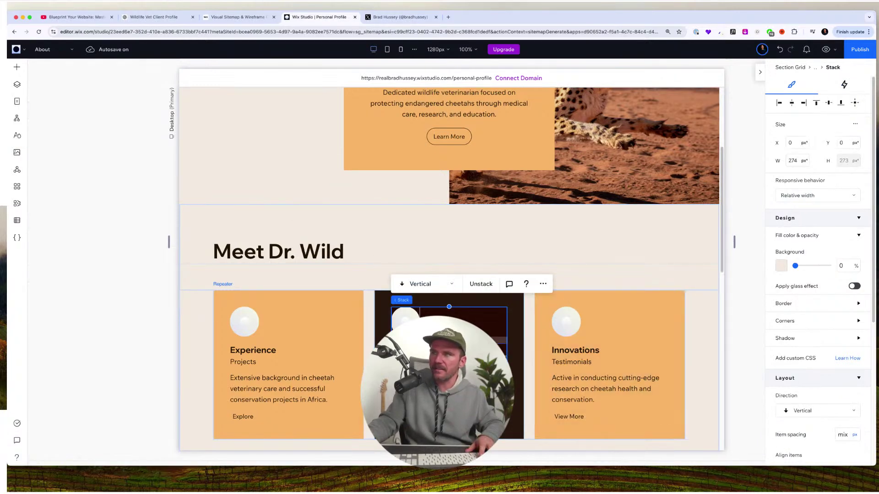
left_click(448, 344)
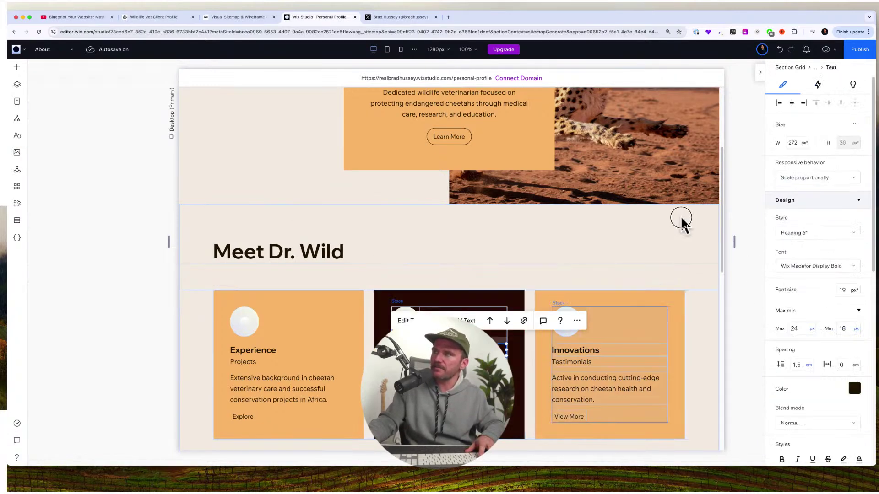
scroll(852, 329, "down", 2)
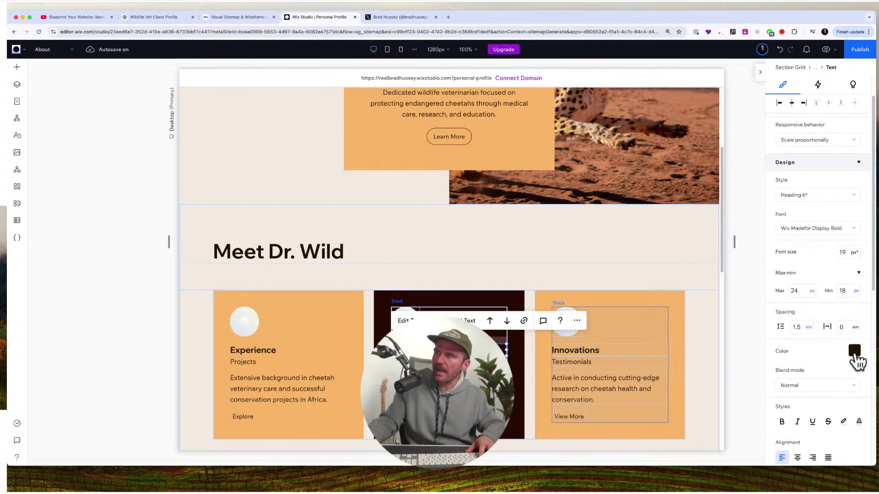
left_click(854, 351)
left_click(792, 375)
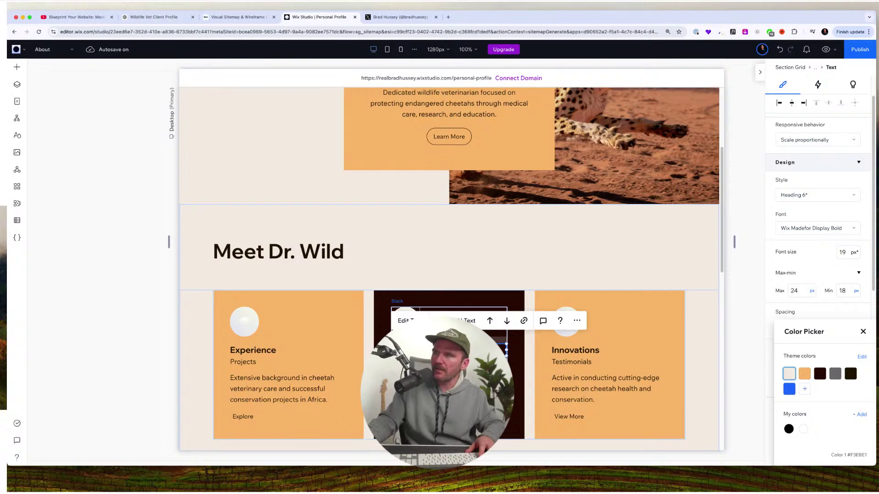
Set the Achievements subtitle and the description text in the Expertise card to the theme Color 1.
left_click(413, 362)
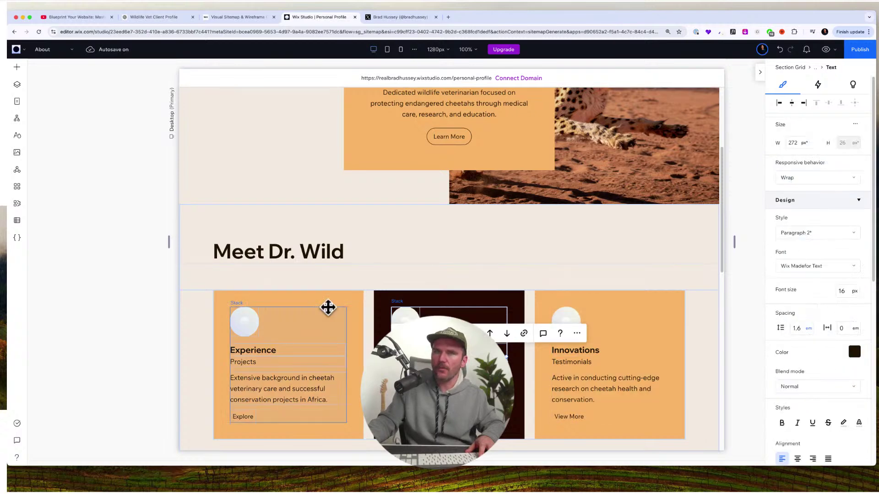
scroll(503, 277, "down", 2)
scroll(503, 275, "down", 1)
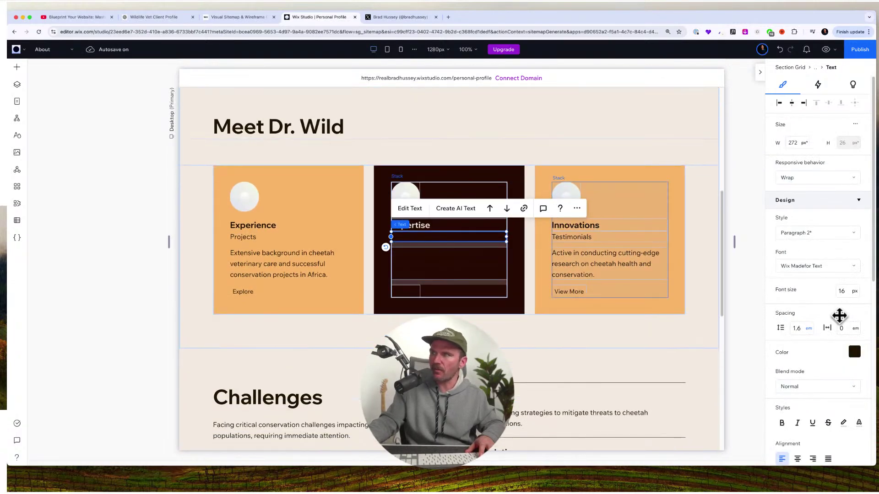
left_click(853, 350)
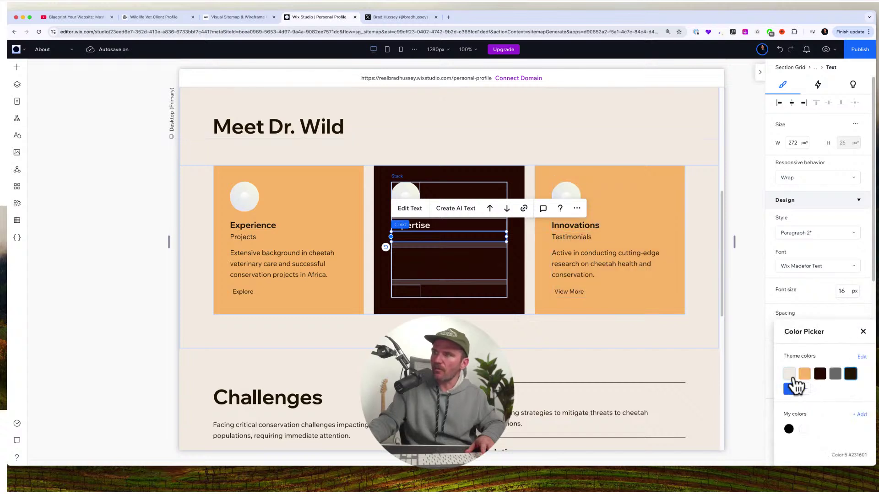
left_click(792, 375)
left_click(439, 267)
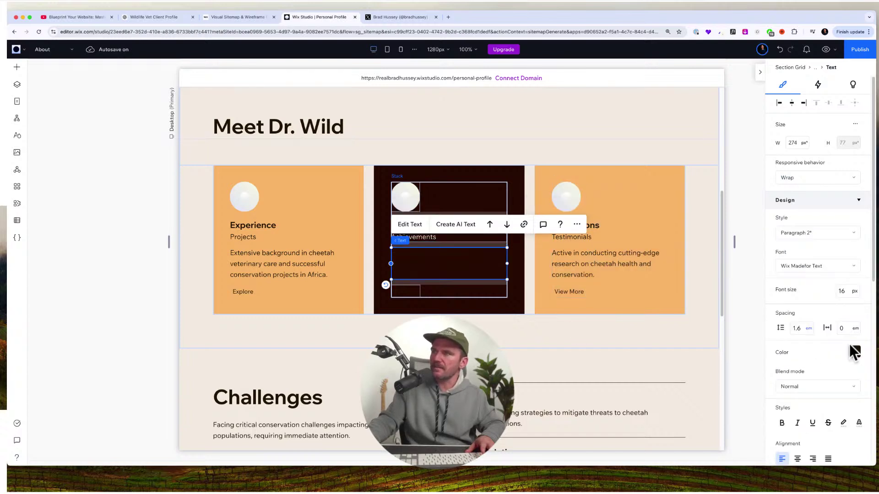
left_click(854, 351)
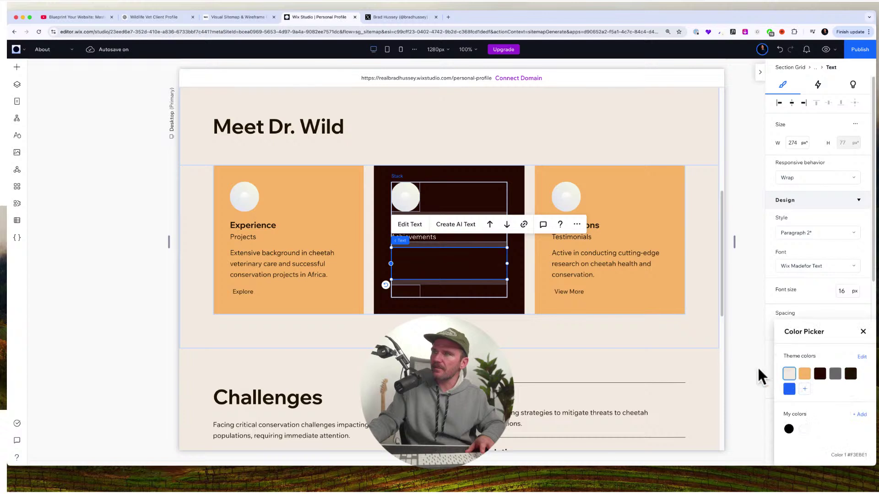
left_click(407, 292)
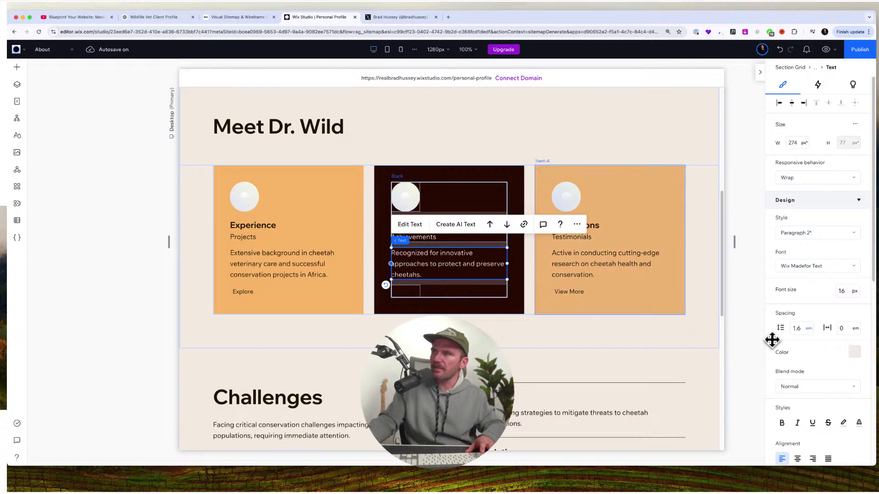
Give the Expertise card's Discover button a solid Color 1 background.
left_click(407, 293)
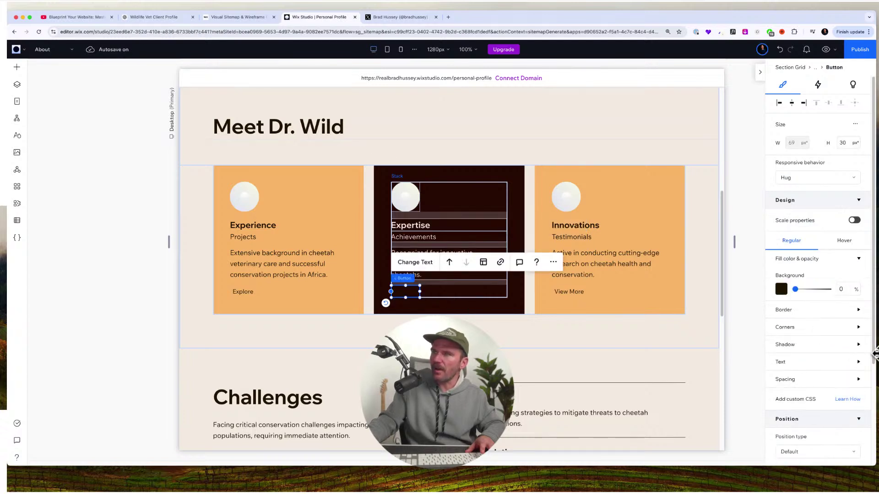
left_click(780, 289)
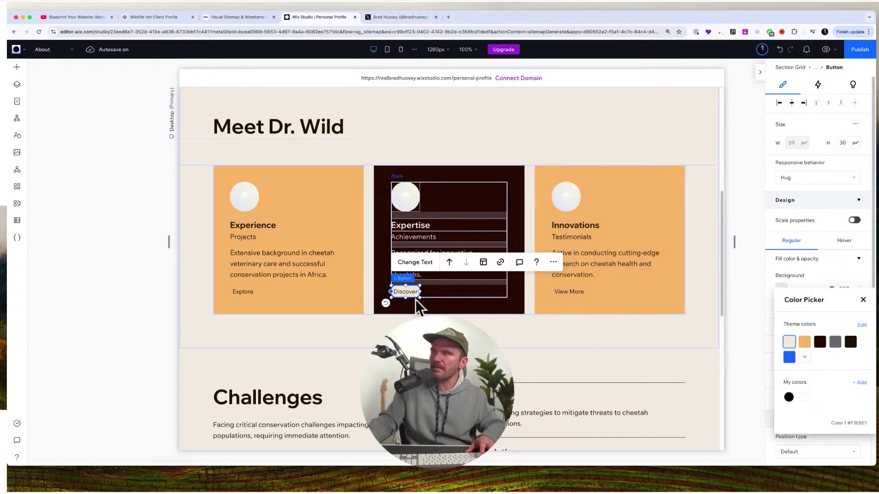
key("Escape")
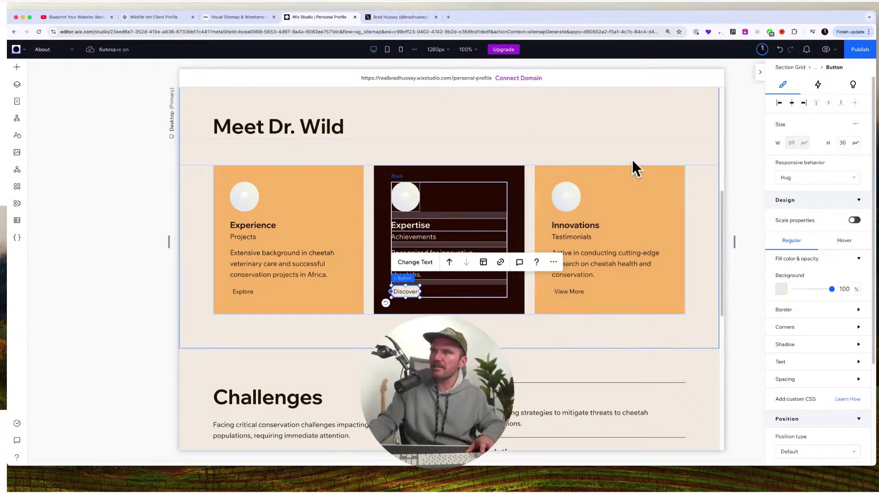
left_click(575, 185)
scroll(573, 188, "down", 2)
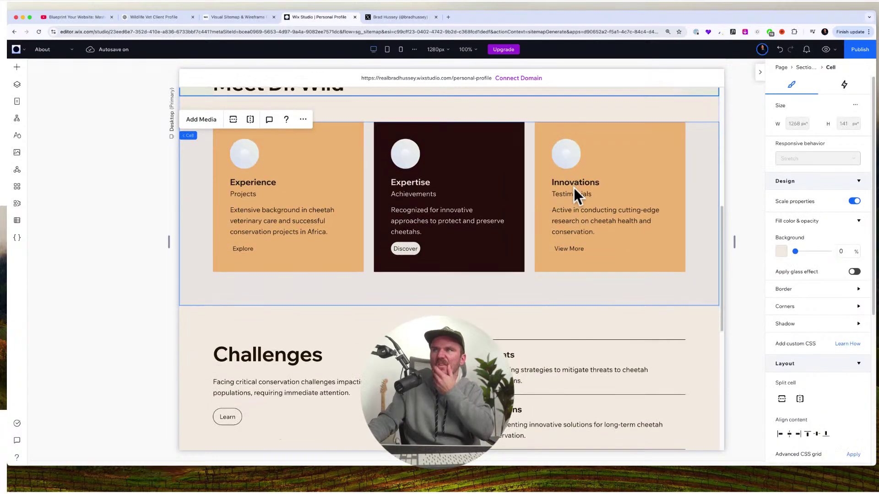
scroll(573, 188, "down", 6)
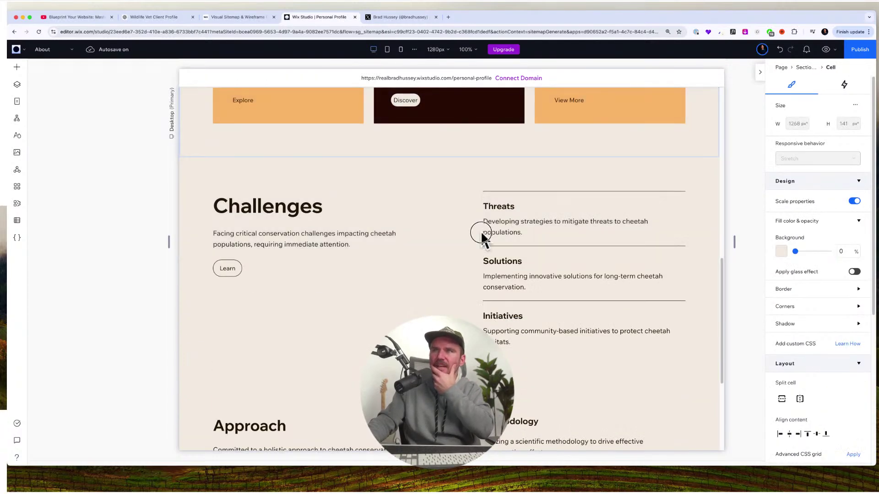
scroll(346, 252, "up", 3)
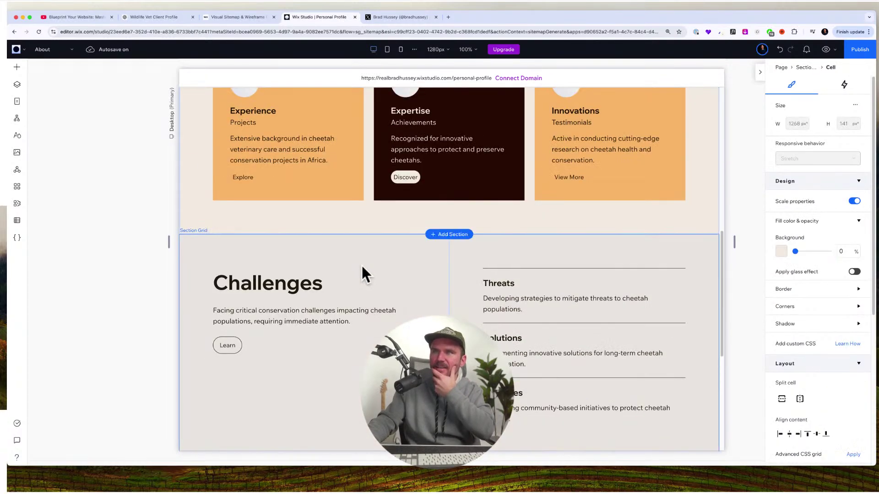
scroll(362, 275, "up", 15)
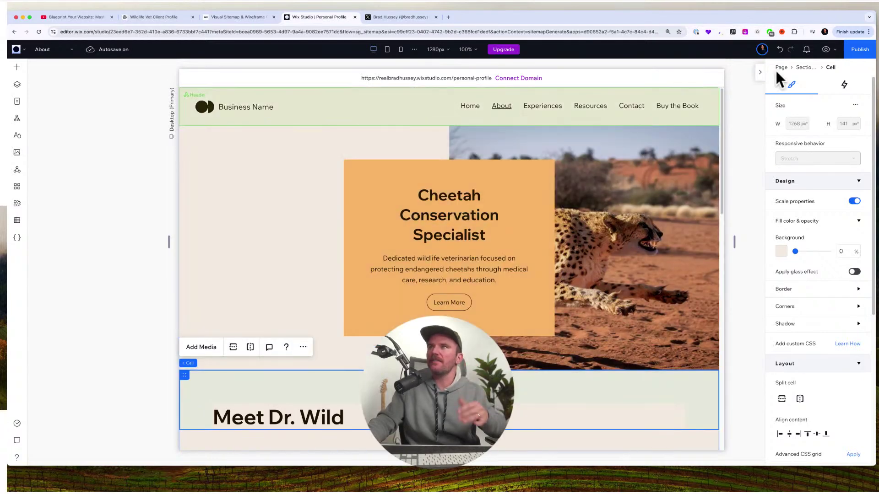
Preview the site and examine the Home page's sections and image placeholders for how the new palette looks.
left_click(827, 51)
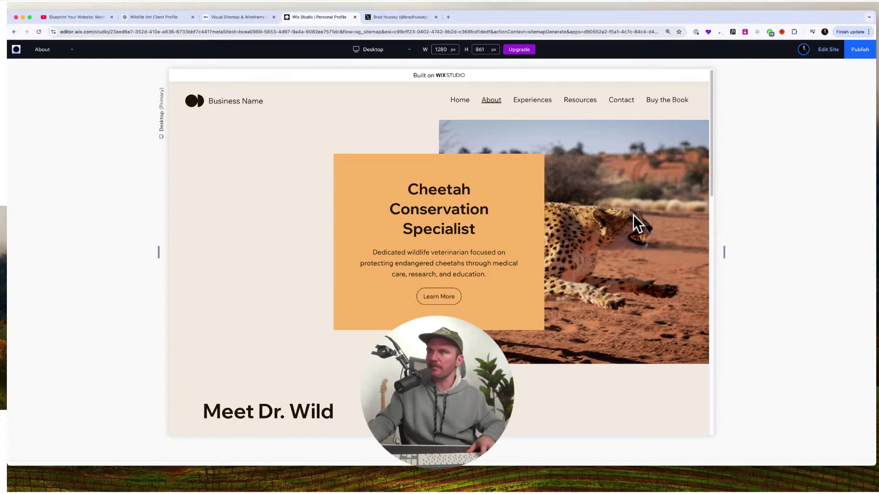
left_click(461, 101)
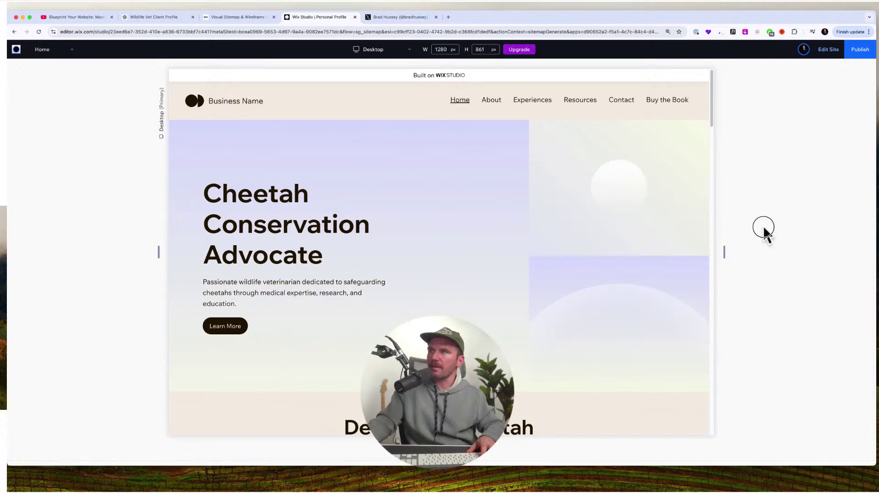
scroll(529, 182, "down", 5)
scroll(405, 310, "down", 10)
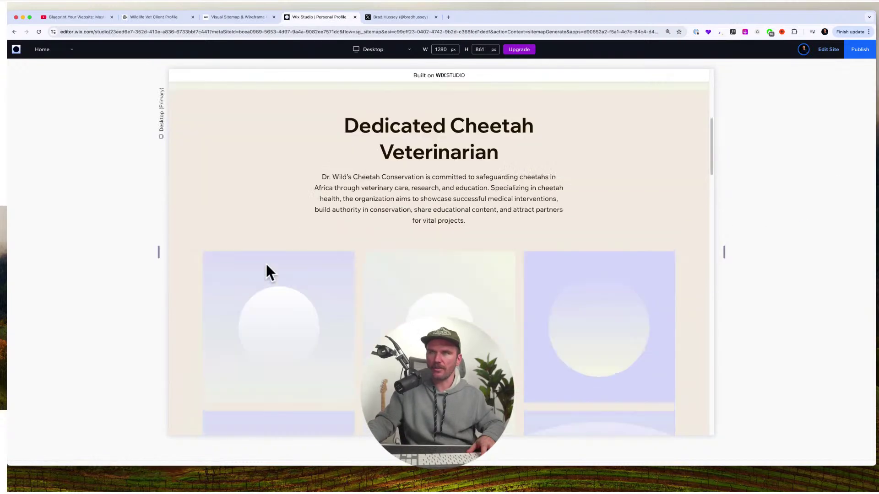
scroll(572, 288, "down", 15)
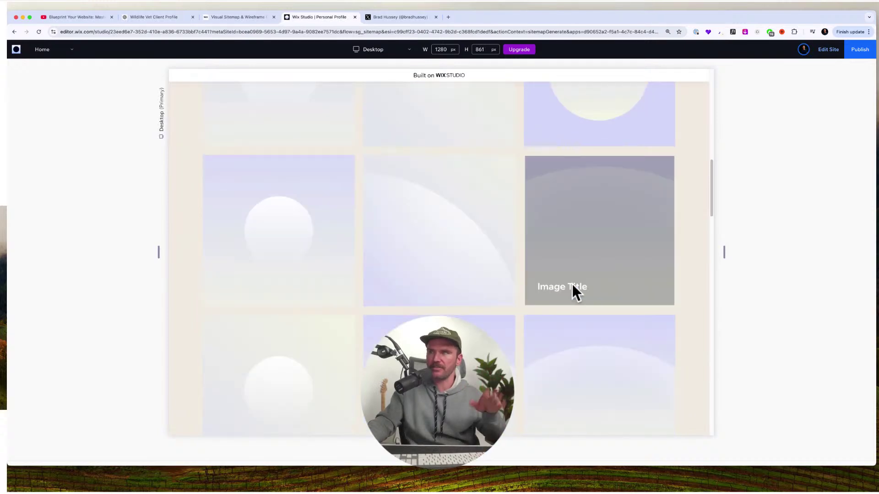
scroll(572, 288, "down", 12)
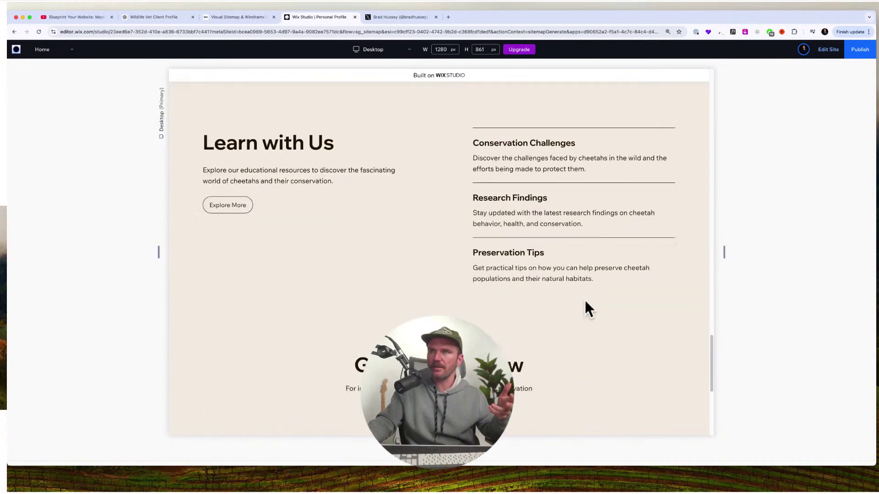
scroll(594, 294, "up", 20)
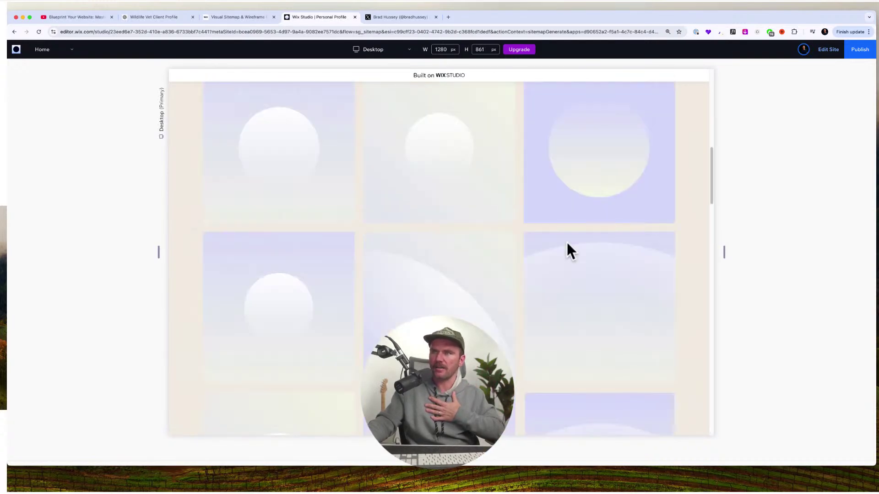
Review the Experiences and Resources pages in the preview, down to the Explore Conservation Links cards.
left_click(531, 99)
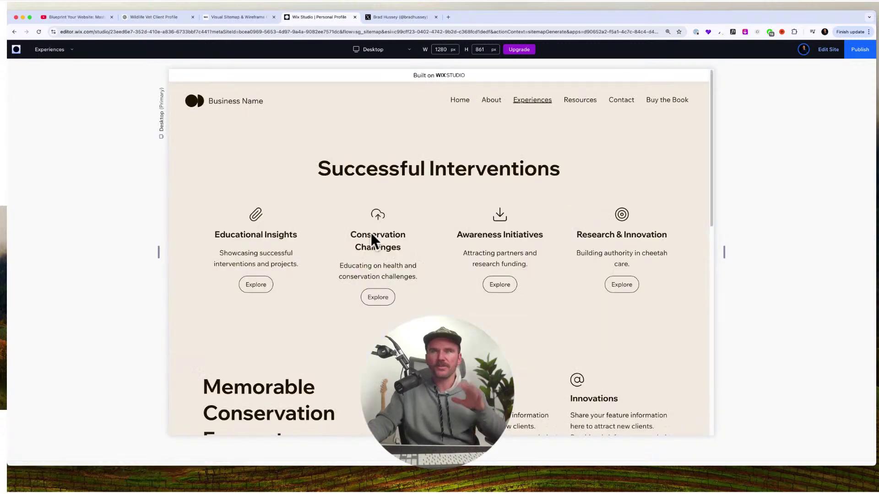
scroll(524, 255, "down", 1)
scroll(525, 258, "up", 1)
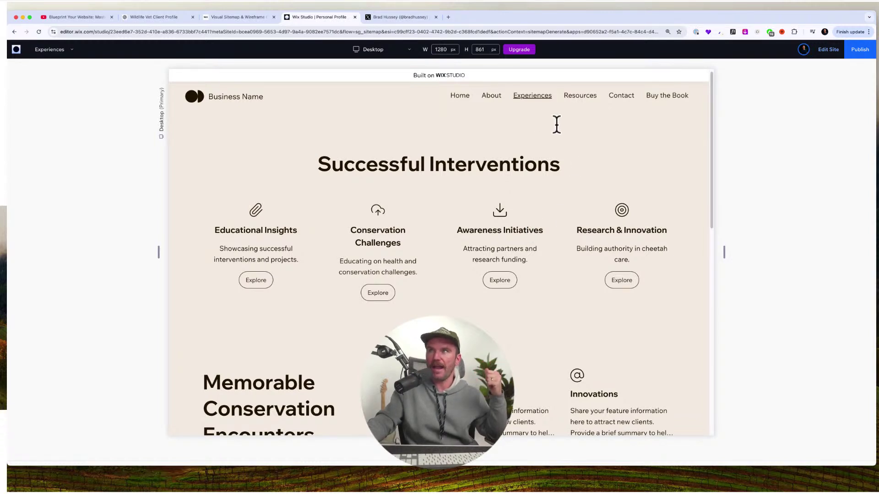
left_click(580, 108)
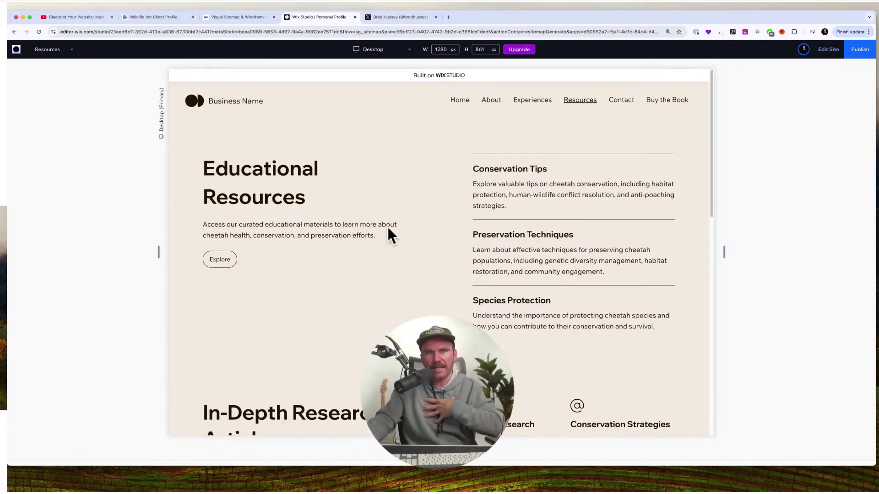
scroll(421, 256, "down", 12)
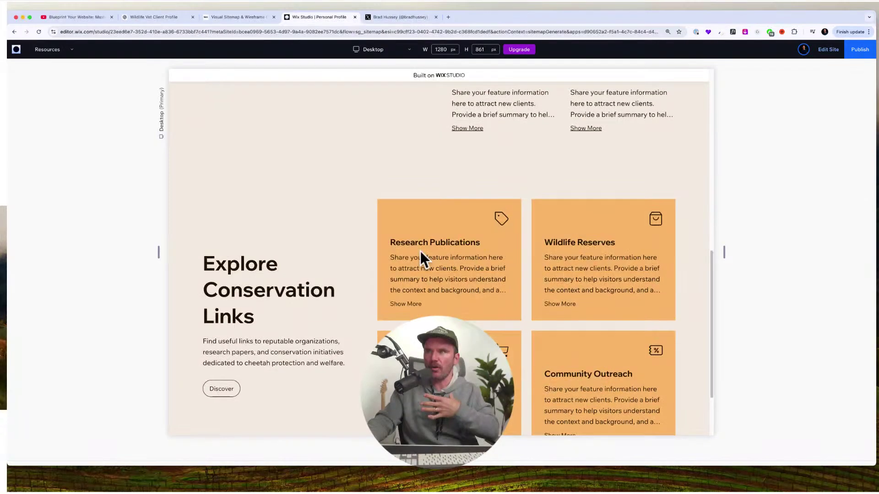
scroll(448, 230, "down", 1)
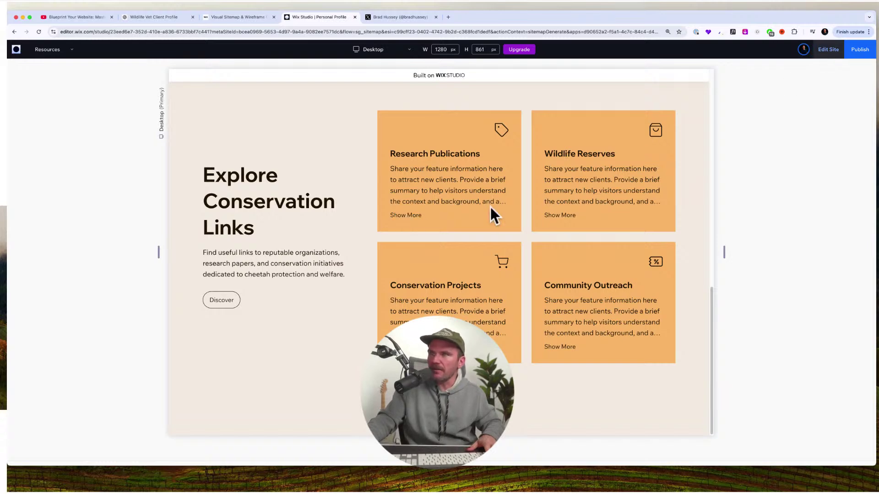
Return to editing the Resources page and select the collapsible text in the Research Publications card.
left_click(422, 233)
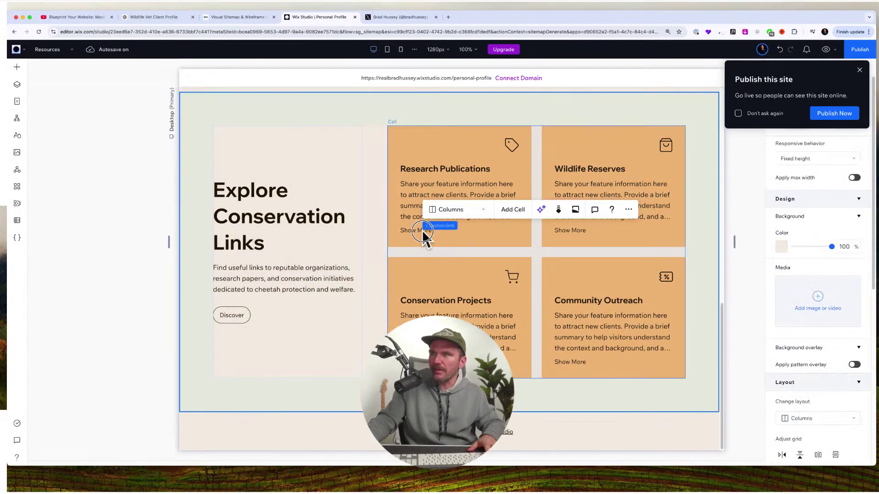
left_click(415, 233)
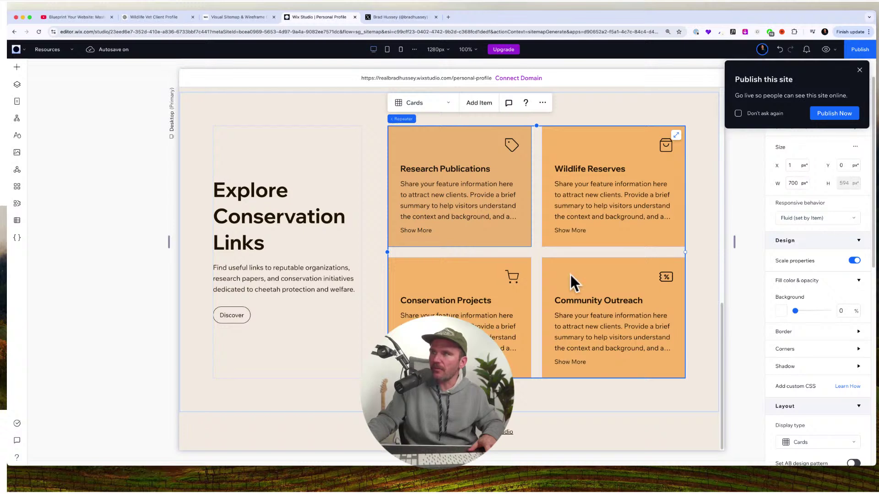
left_click(418, 231)
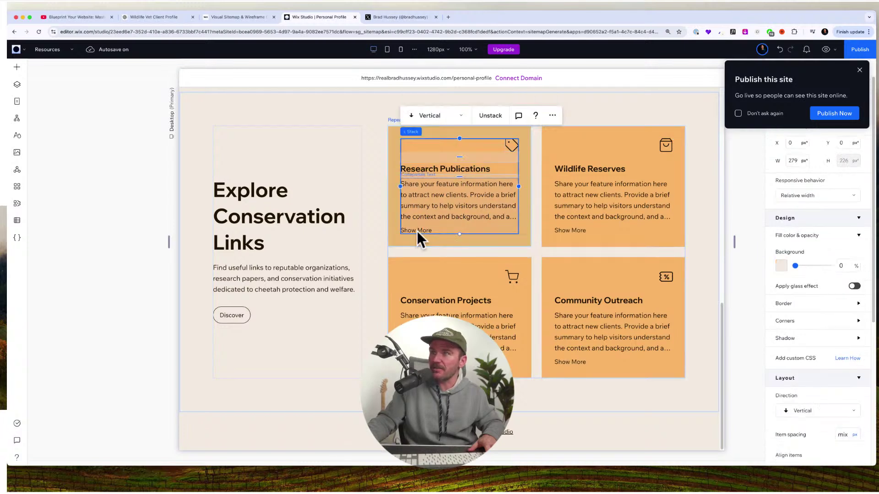
left_click(416, 231)
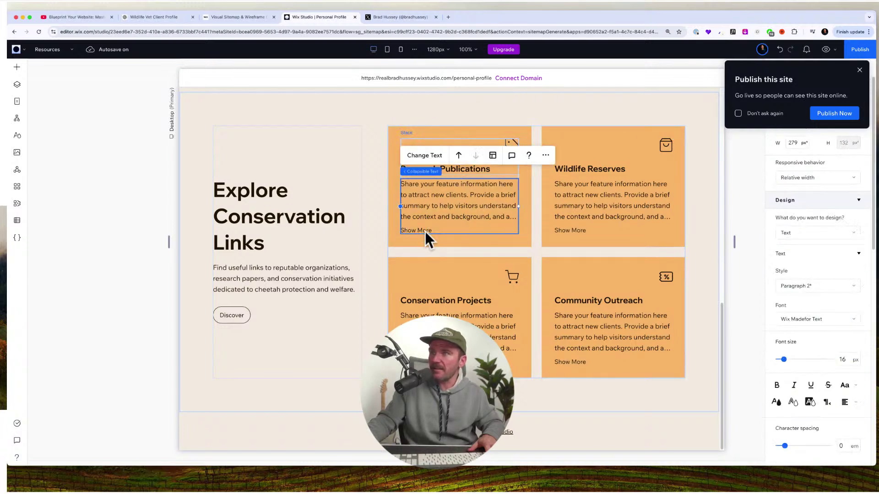
left_click(675, 223)
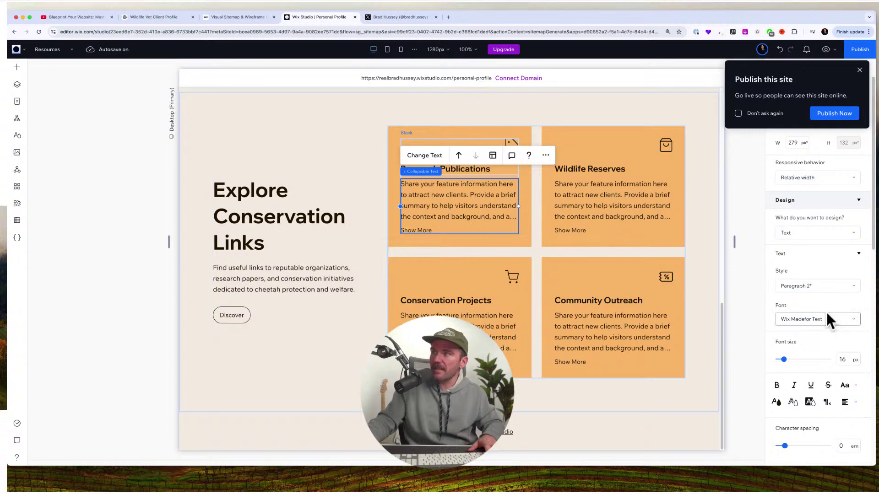
scroll(826, 312, "down", 3)
scroll(843, 279, "up", 3)
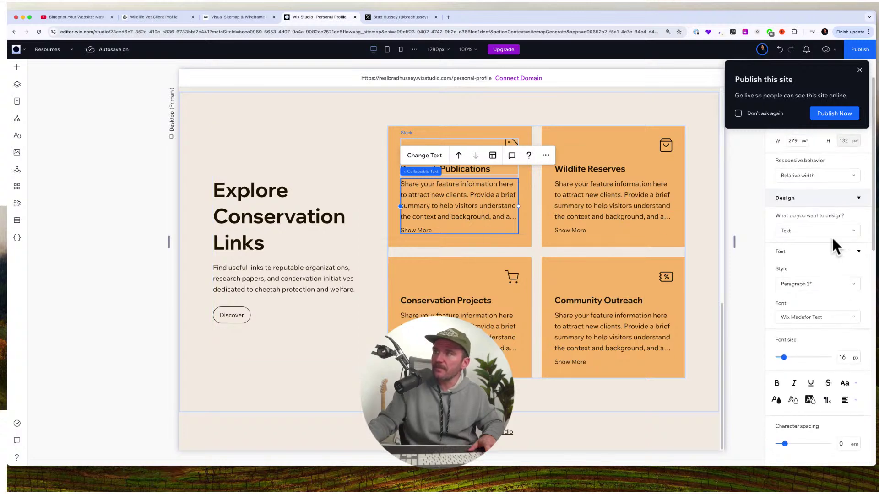
scroll(838, 229, "up", 1)
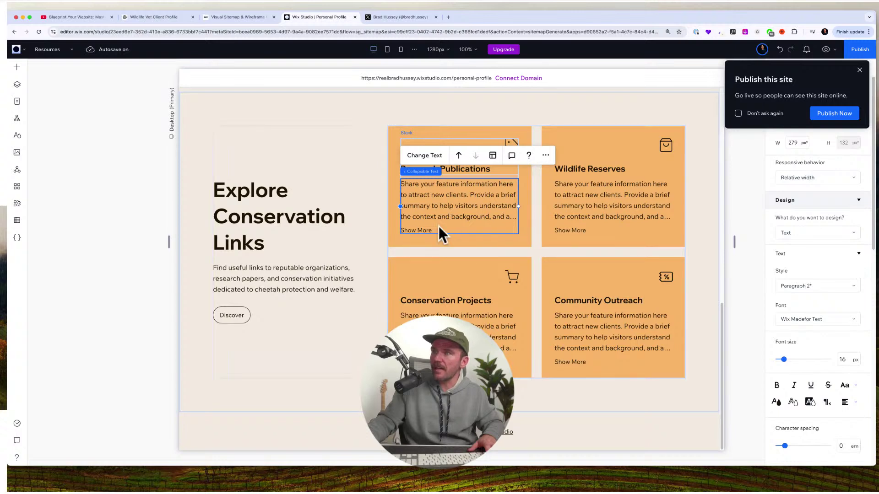
Switch the design target to the expand/collapse button and check its regular-state text color.
left_click(828, 232)
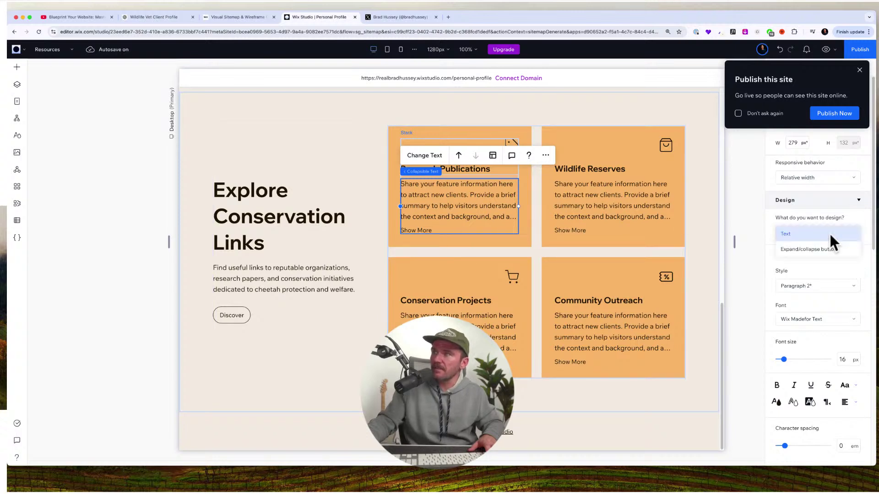
left_click(814, 248)
scroll(817, 256, "down", 4)
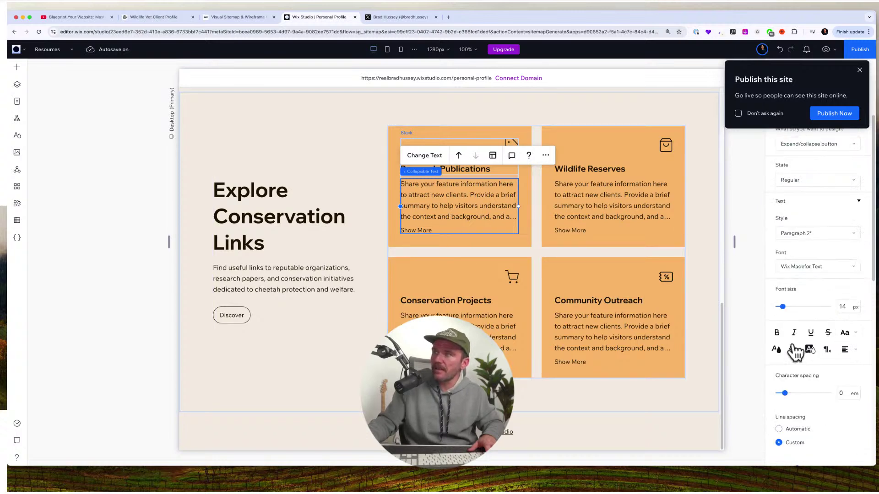
left_click(776, 349)
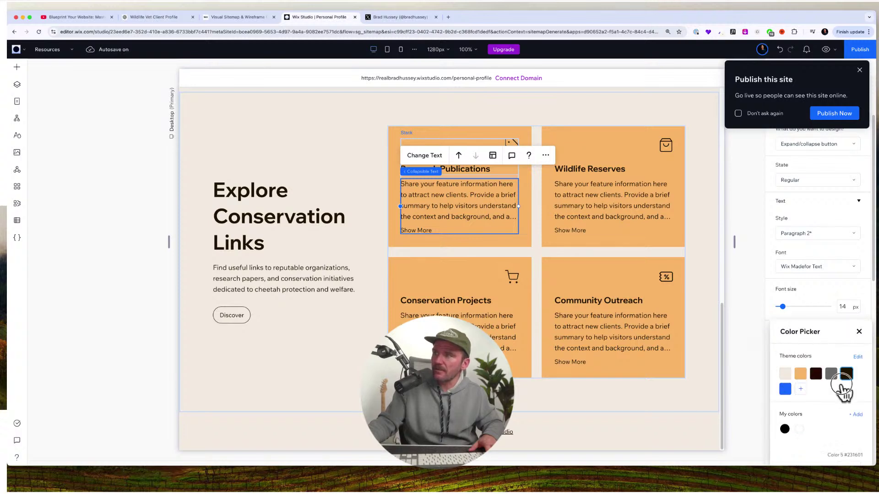
left_click(859, 332)
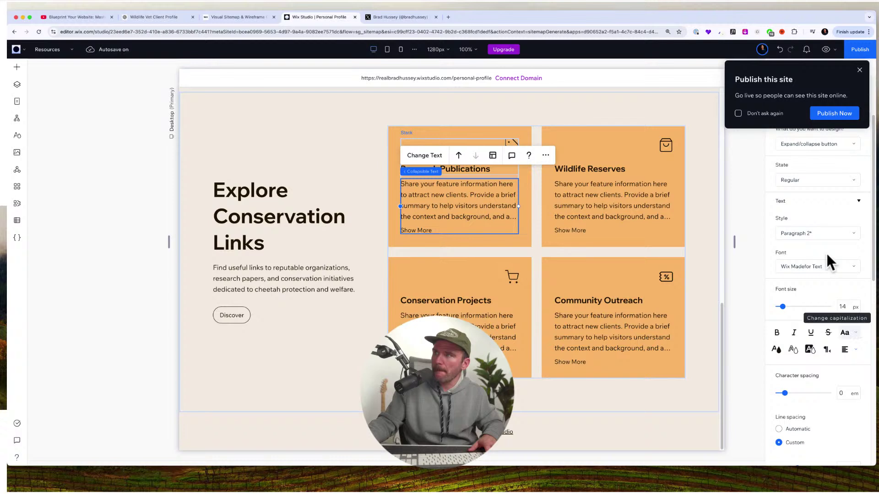
Set the expand/collapse button's hover-state text color to the blue theme color, Color 6.
left_click(833, 181)
left_click(797, 196)
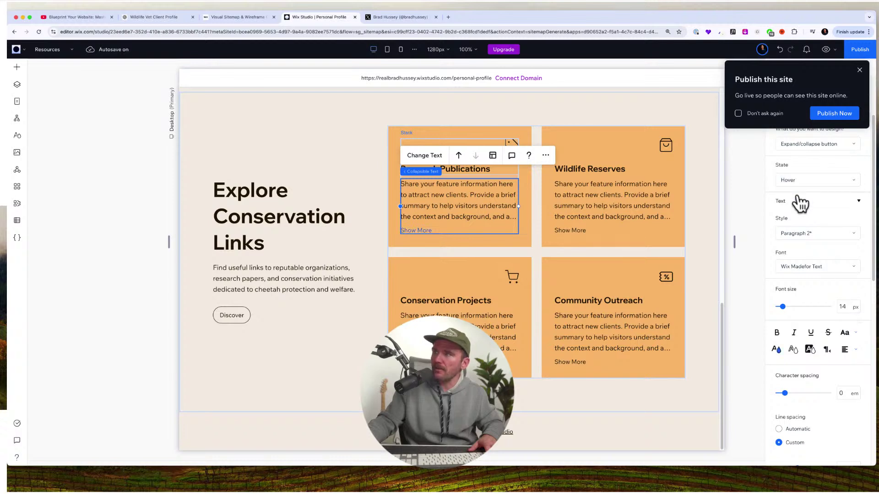
left_click(776, 351)
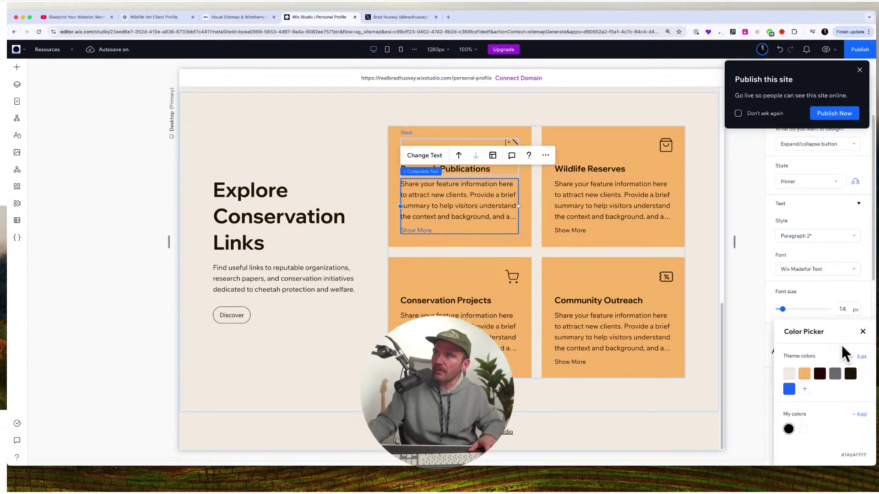
left_click(789, 389)
left_click(863, 332)
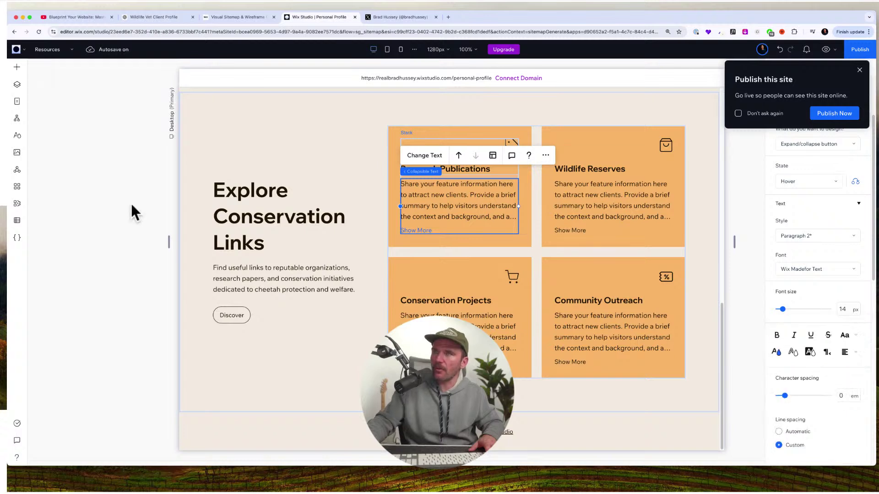
Change site style Color 6 to the purple #5940C0, sampling the orange card as a base and adjusting its hue and shade.
left_click(16, 135)
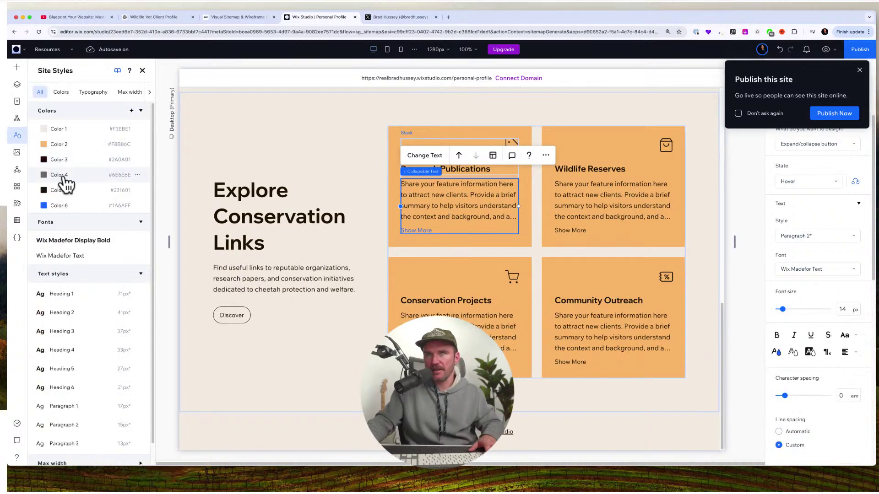
left_click(44, 206)
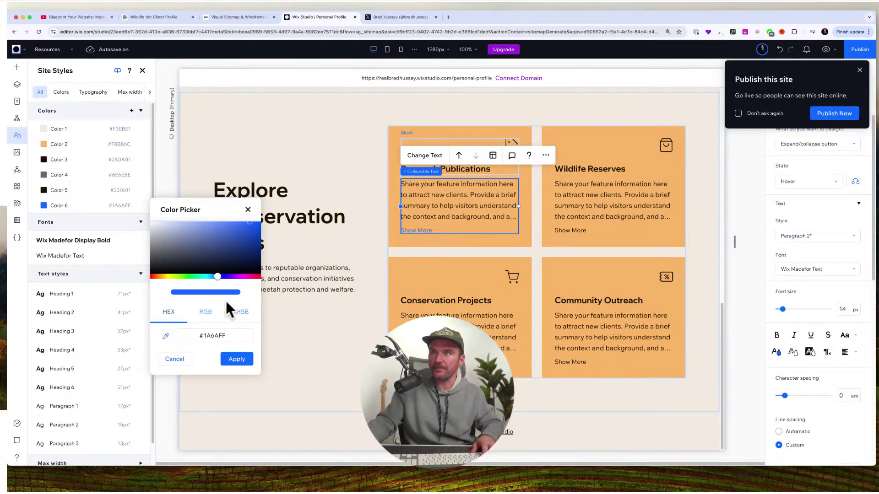
left_click(166, 336)
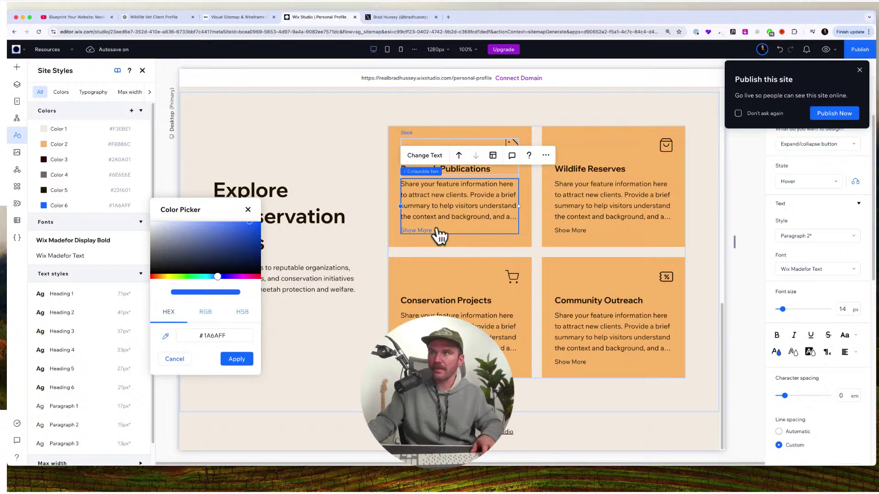
left_click(463, 229)
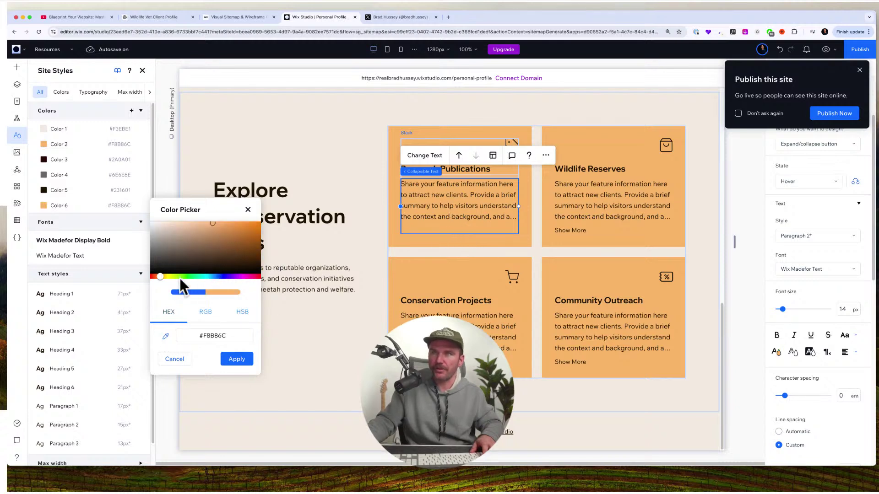
mouse_move(177, 278)
left_mouse_down()
mouse_move(240, 289)
mouse_move(183, 279)
left_mouse_up()
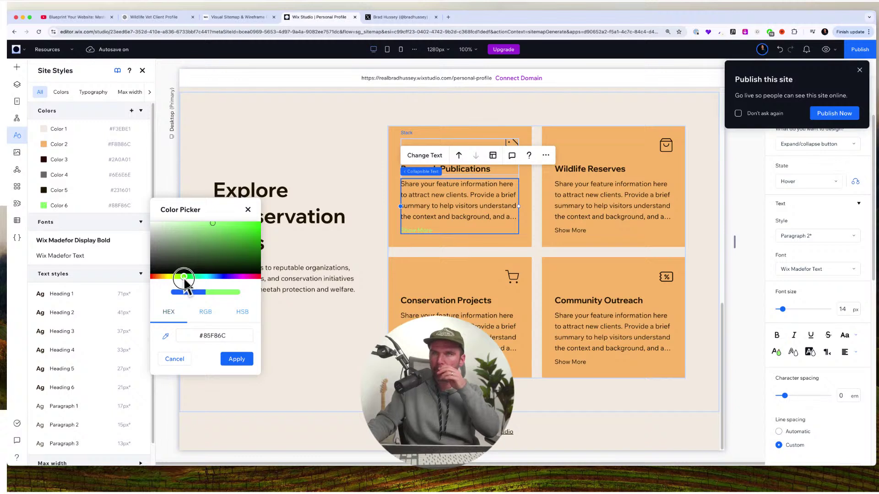
left_click(222, 276)
left_click_drag(222, 276, 228, 276)
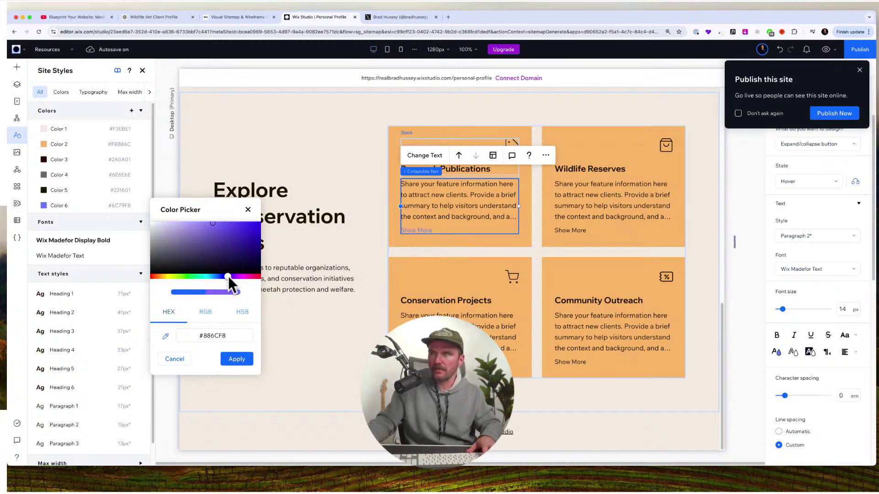
left_click_drag(219, 234, 225, 235)
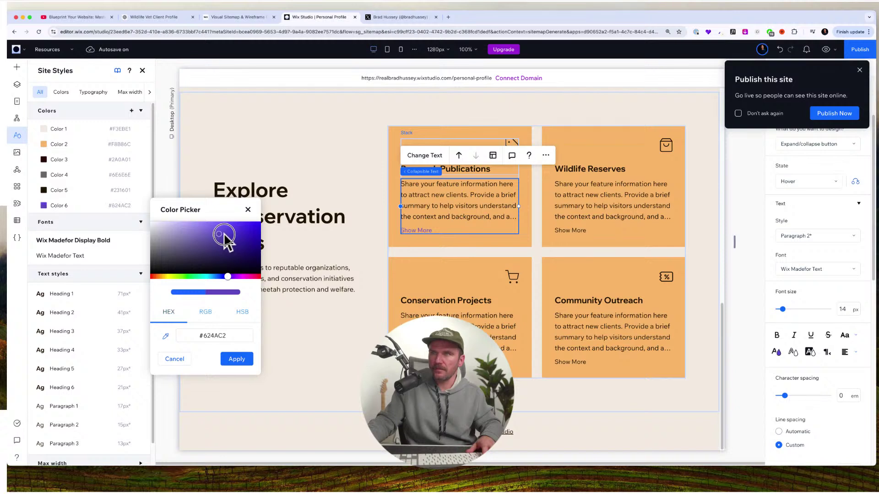
left_click(236, 360)
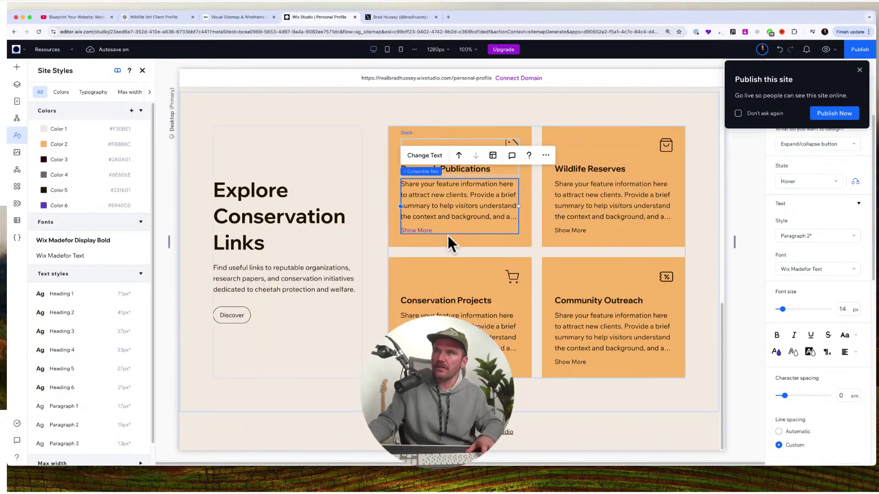
left_click(44, 206)
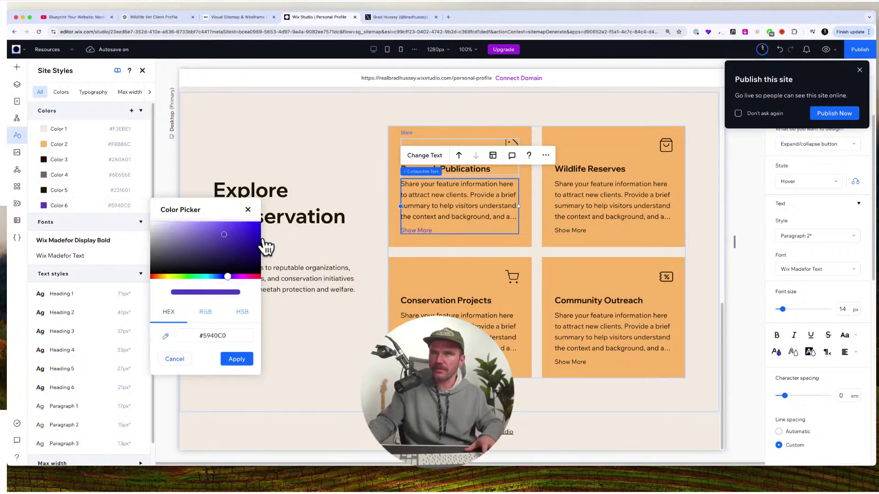
left_click(214, 277)
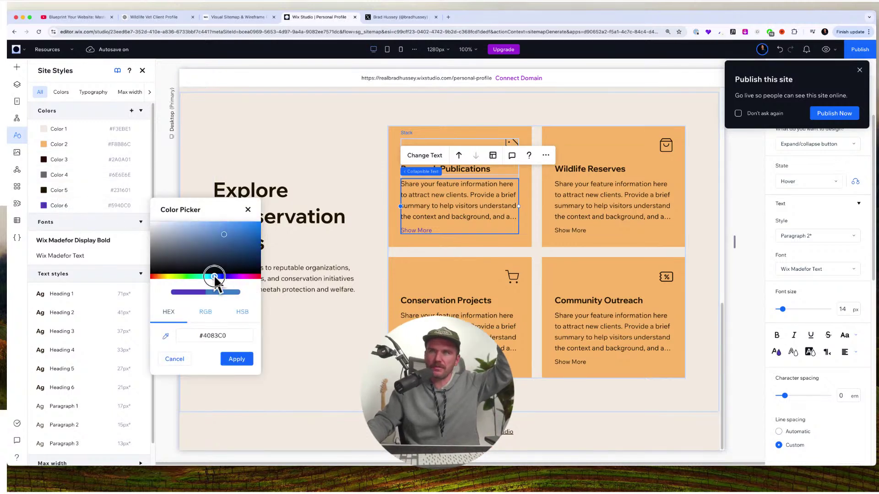
left_click(215, 225)
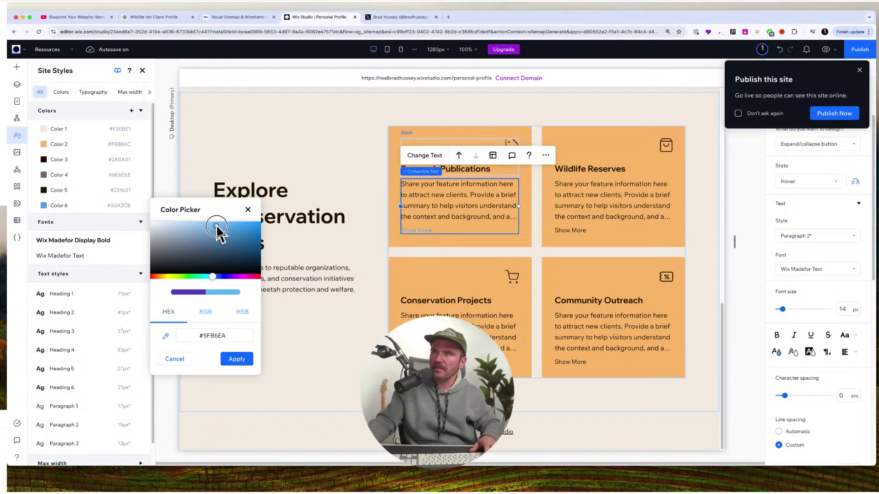
left_click_drag(217, 227, 224, 228)
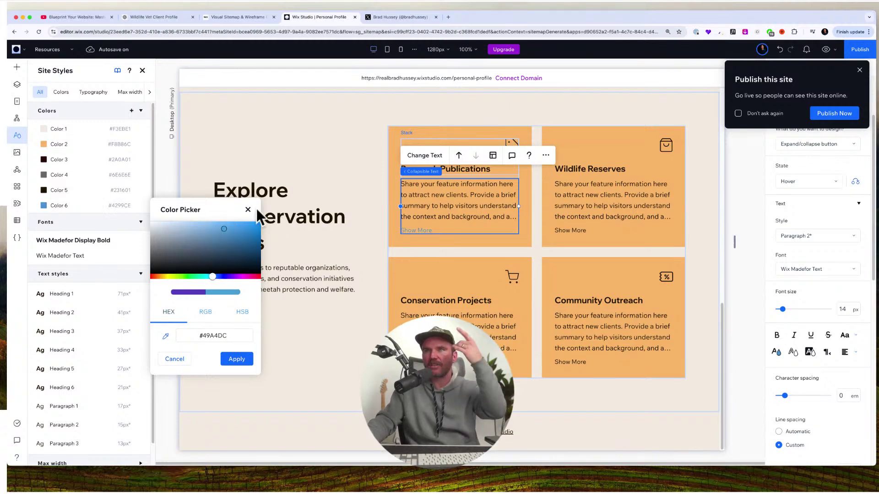
key("Escape")
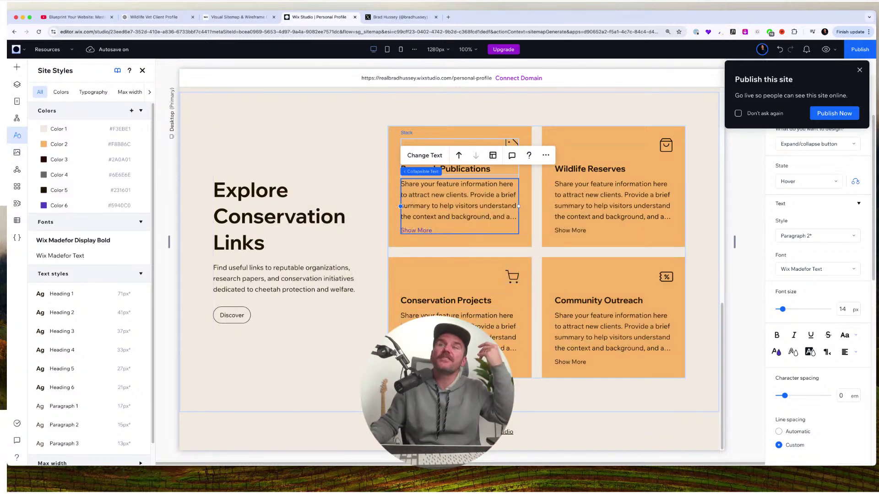
Open the visual sitemap and check its Portfolio Pages and Main Pages groups.
scroll(451, 256, "up", 10)
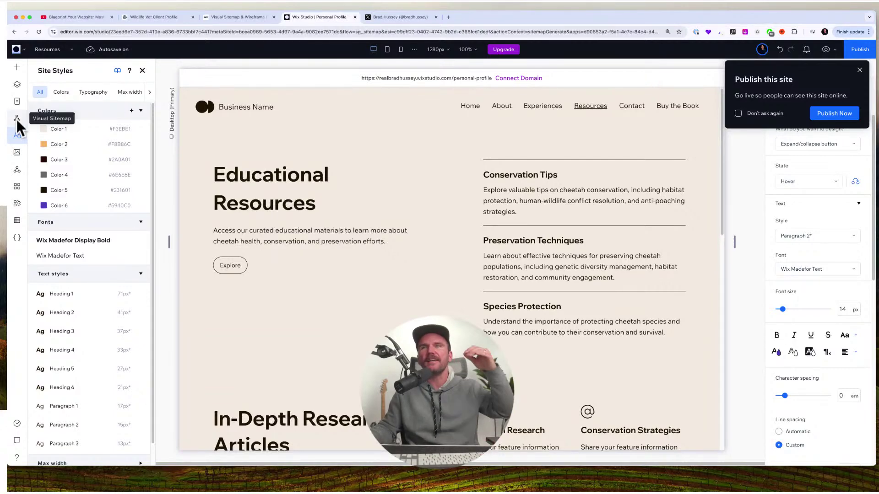
left_click(17, 118)
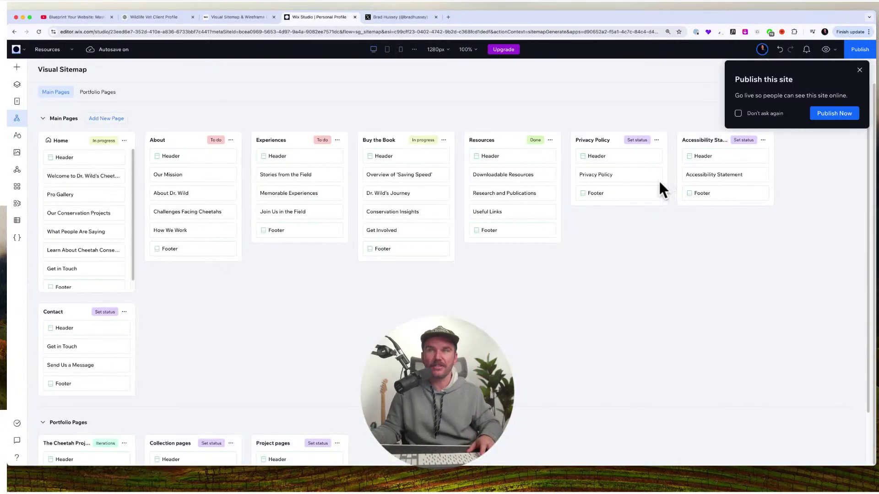
left_click(110, 93)
left_click(57, 93)
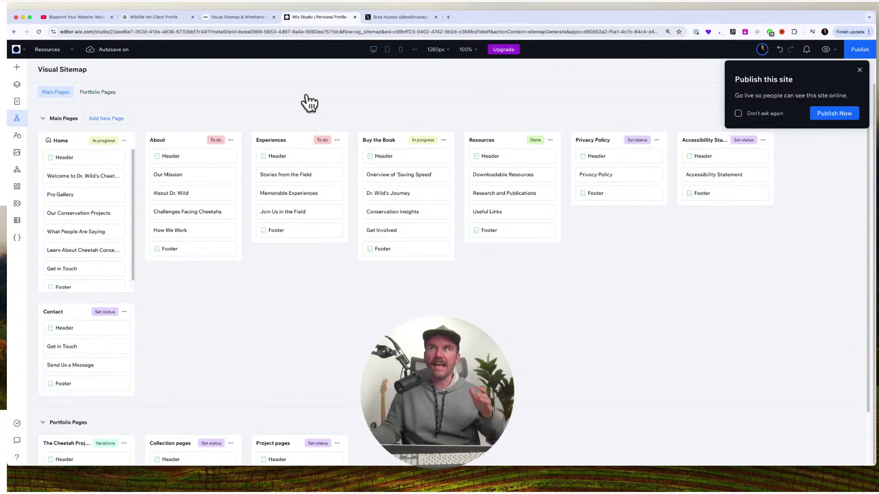
Switch to the Wix Studio visual sitemap product page and review its Brief, Visual sitemap and Wireframes stages.
left_click(224, 19)
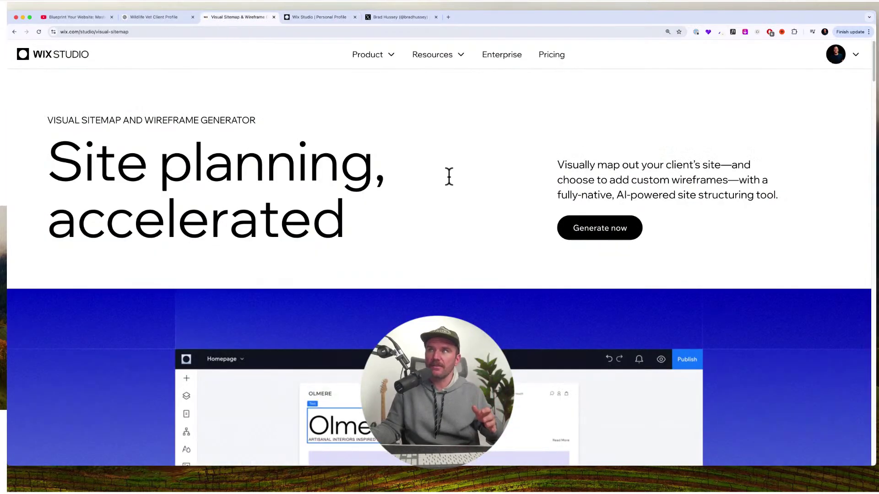
scroll(447, 177, "down", 10)
scroll(416, 243, "down", 5)
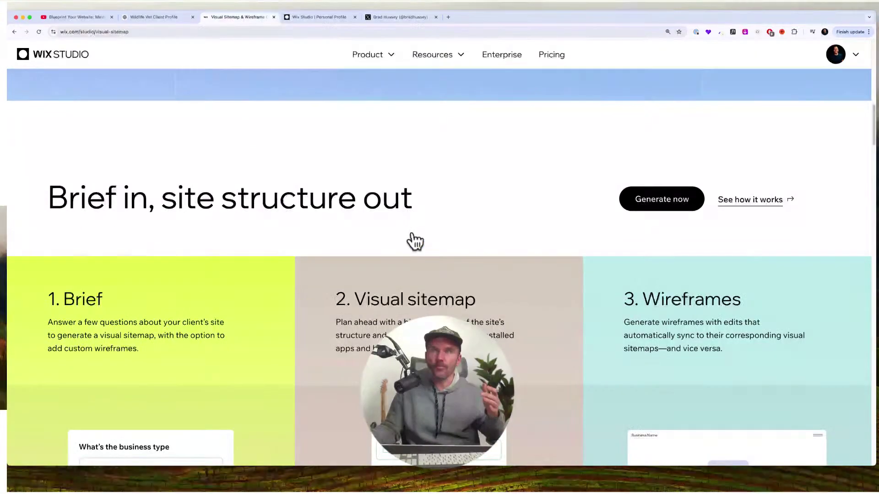
scroll(133, 257, "down", 3)
scroll(139, 233, "down", 1)
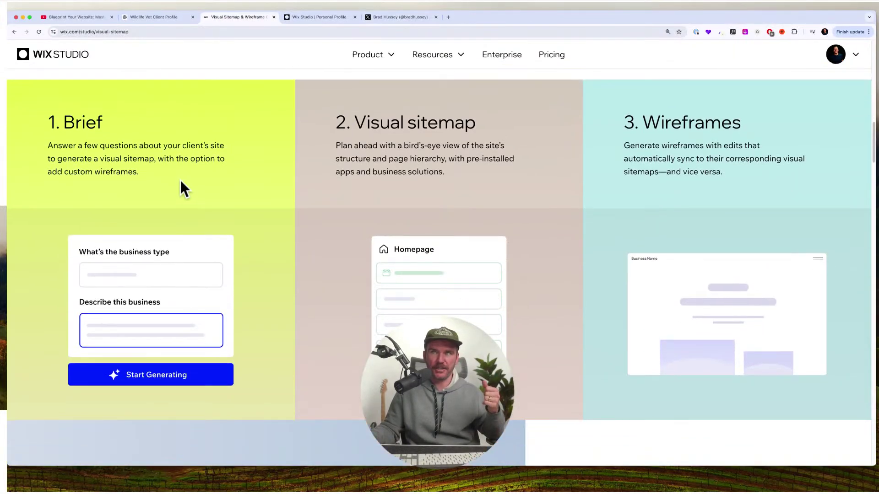
left_click_drag(180, 185, 47, 120)
left_click(103, 133)
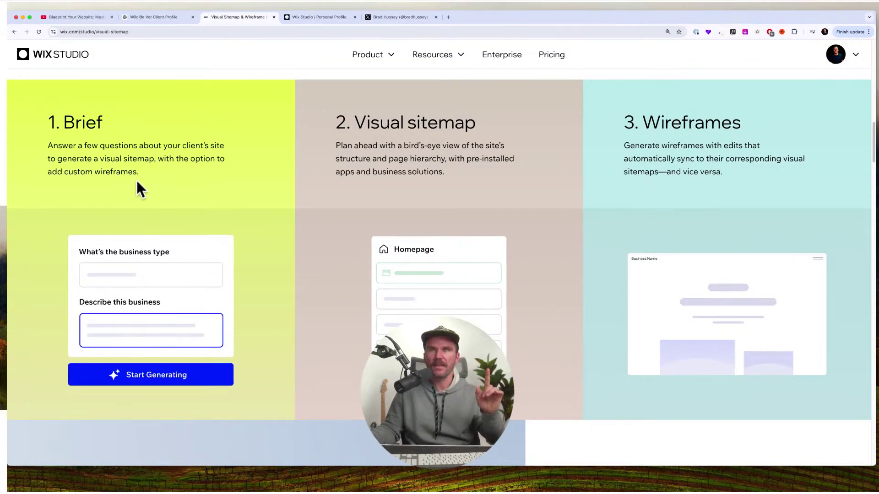
left_click_drag(321, 122, 460, 186)
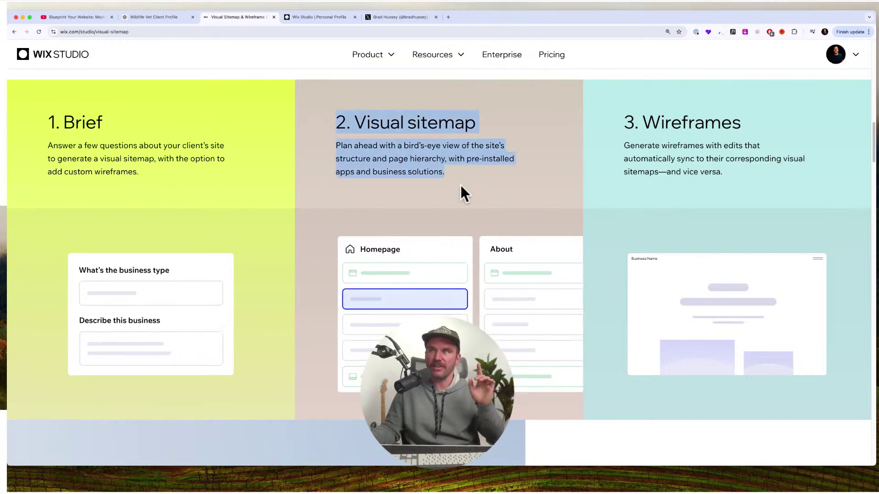
scroll(461, 186, "down", 1)
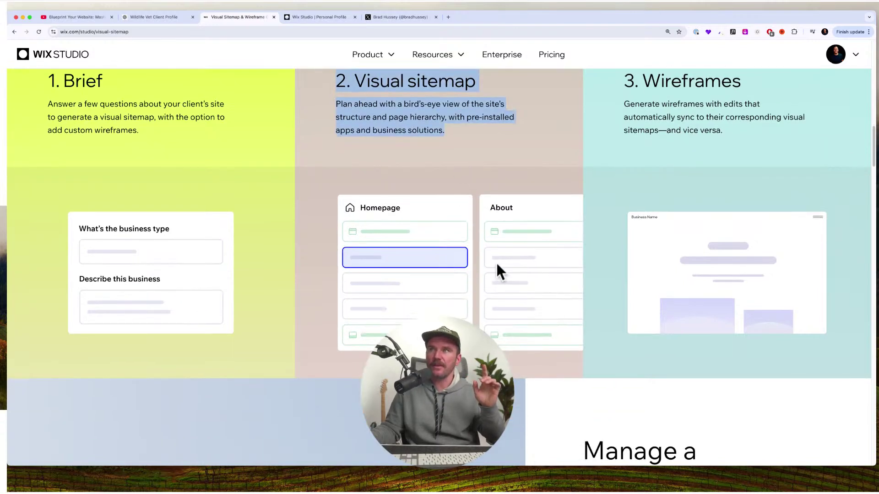
scroll(417, 256, "up", 1)
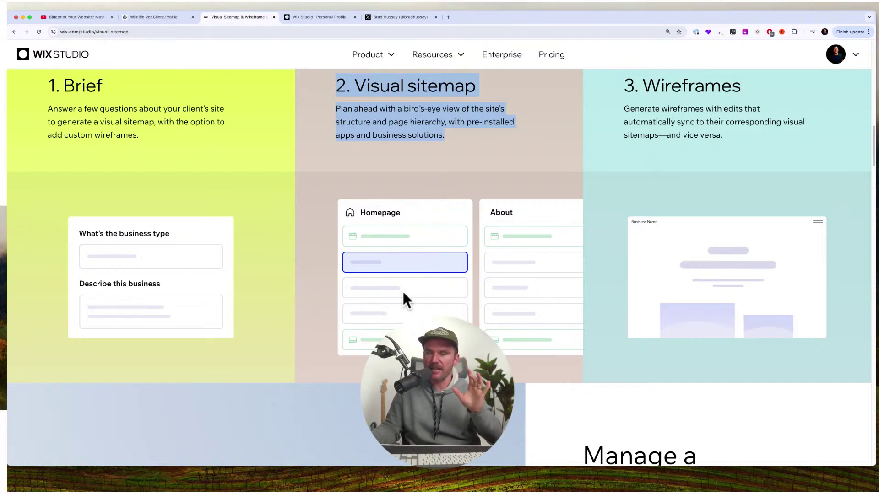
Back in the site's sitemap, move Our Conservation Projects above Pro Gallery on Home and How We Work above Challenges Facing Cheetahs on About.
left_click(317, 19)
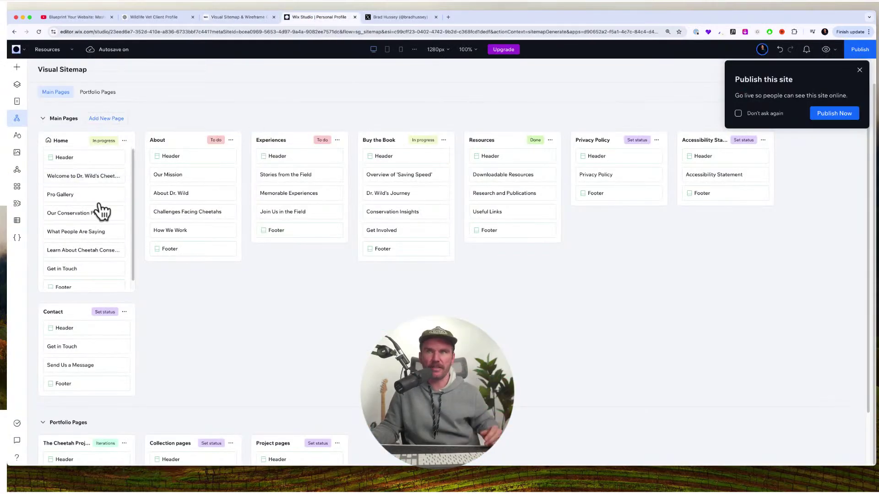
left_click_drag(92, 196, 93, 215)
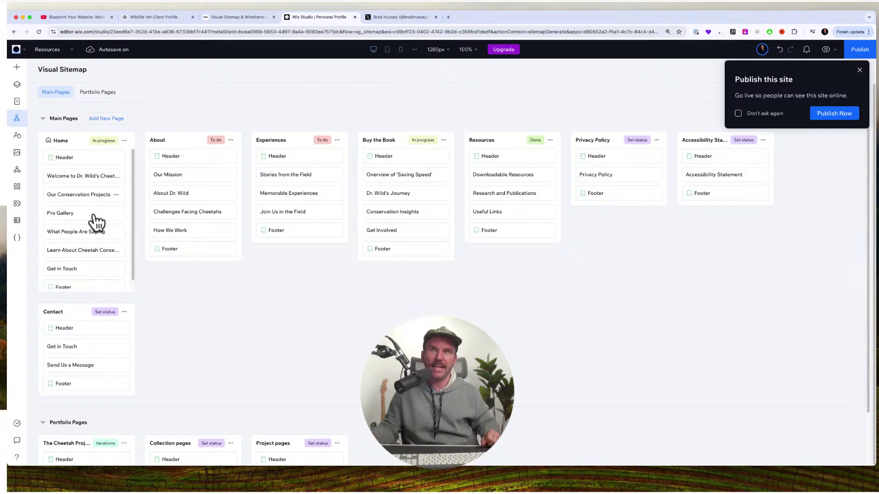
left_click_drag(195, 238, 196, 211)
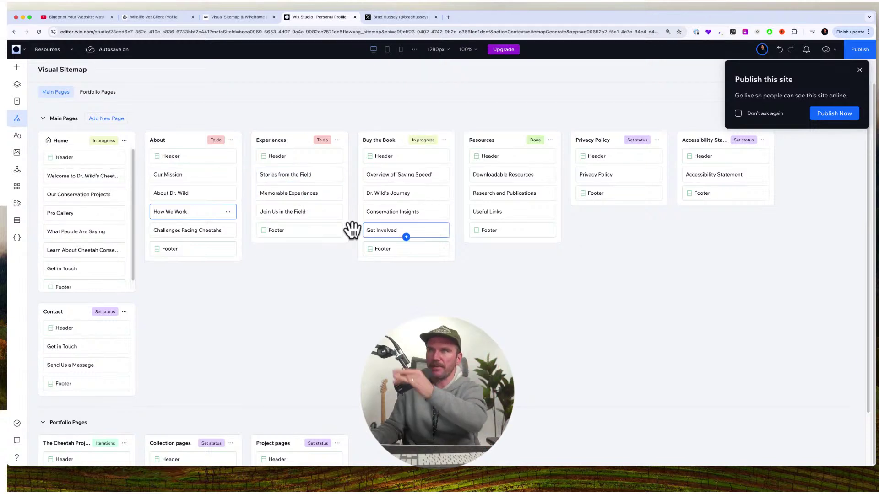
Move Memorable Experiences, Conservation Insights and Useful Links up one position within the Experiences, Buy the Book and Resources pages respectively.
left_click_drag(319, 179, 316, 200)
left_click_drag(402, 212, 407, 192)
left_click_drag(505, 212, 508, 192)
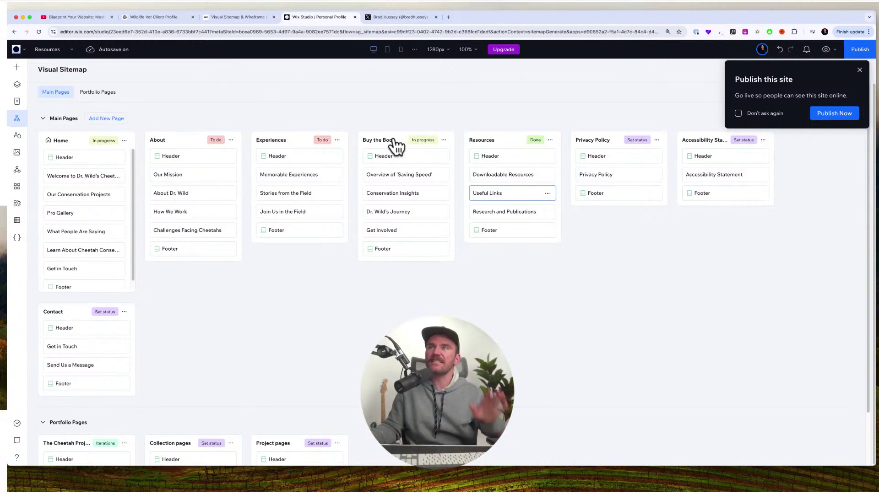
Reorder the main pages so Buy the Book follows Resources and Experiences comes before About.
left_click_drag(393, 140, 512, 132)
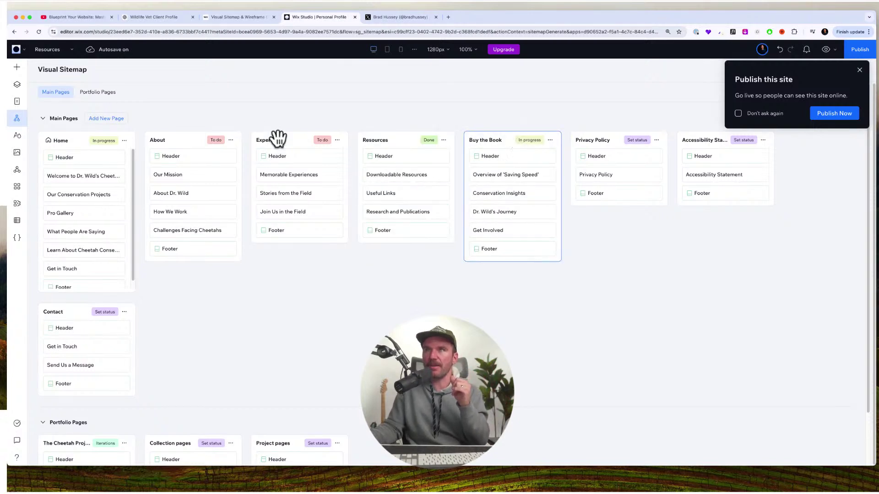
left_click_drag(284, 136, 162, 135)
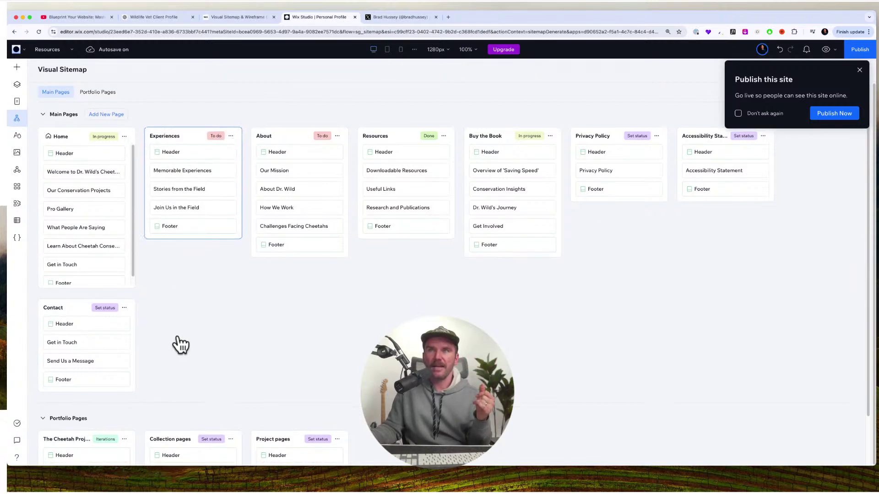
mouse_move(138, 340)
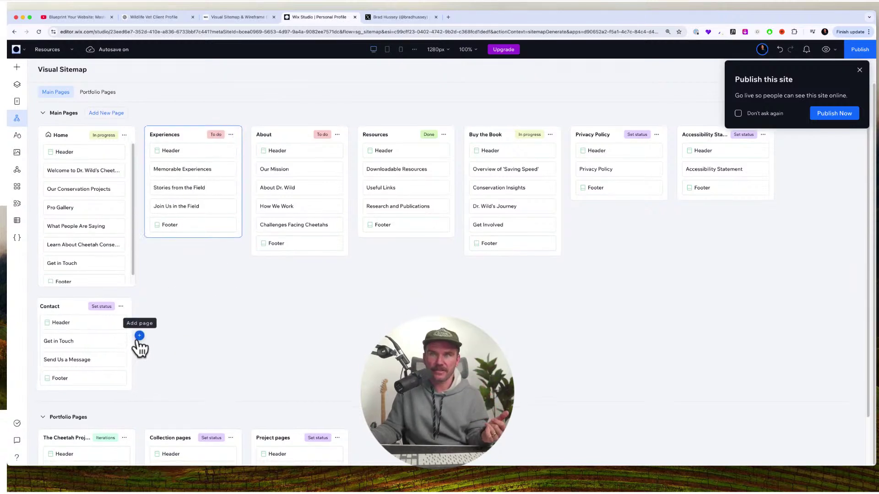
Set the status of The Cheetah Project, Project pages and Home to Done in the sitemap.
scroll(138, 346, "down", 3)
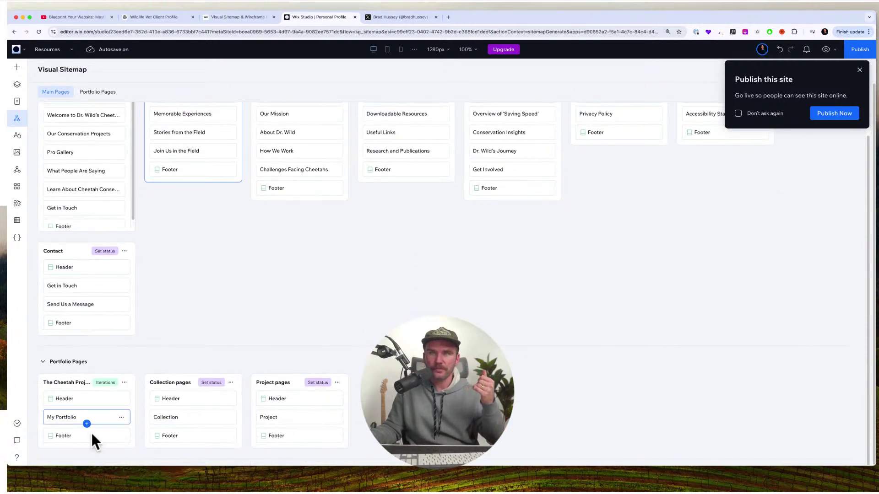
left_click(125, 383)
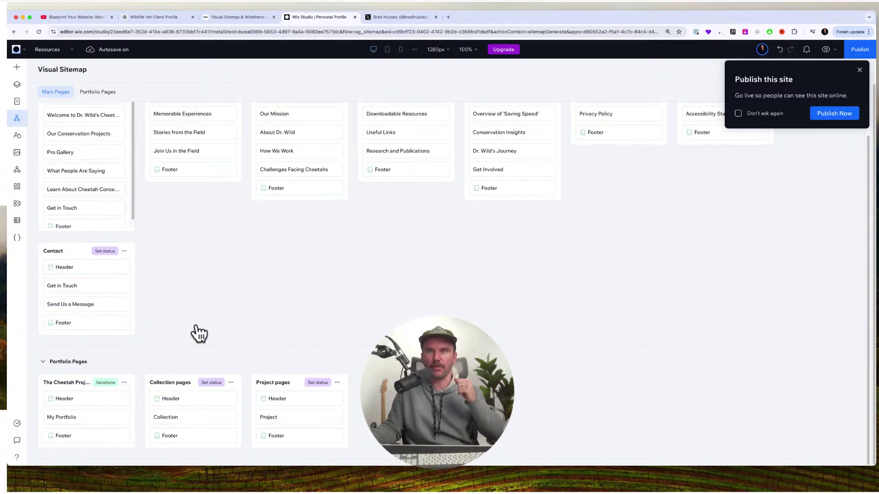
left_click(106, 384)
left_click(101, 452)
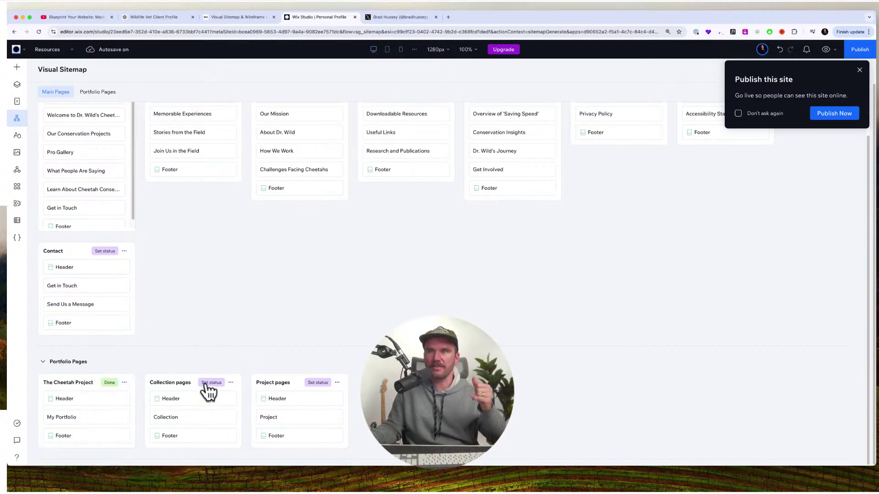
left_click(322, 382)
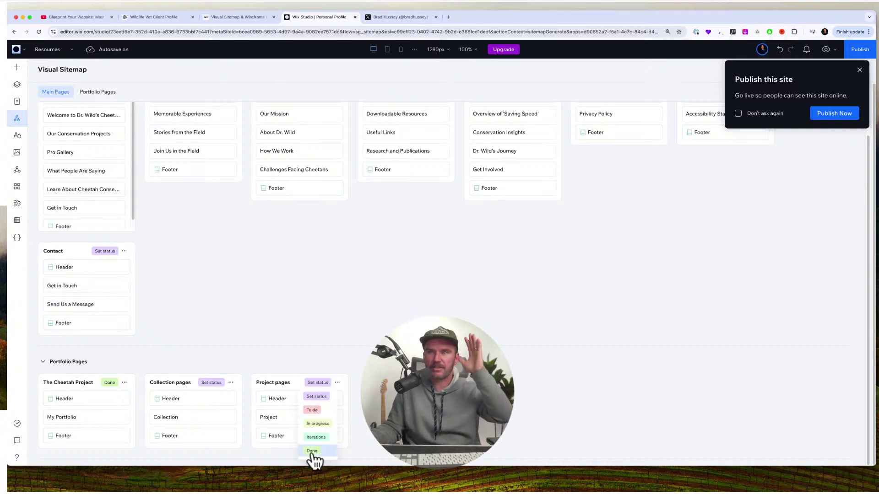
left_click(311, 454)
scroll(325, 339, "up", 2)
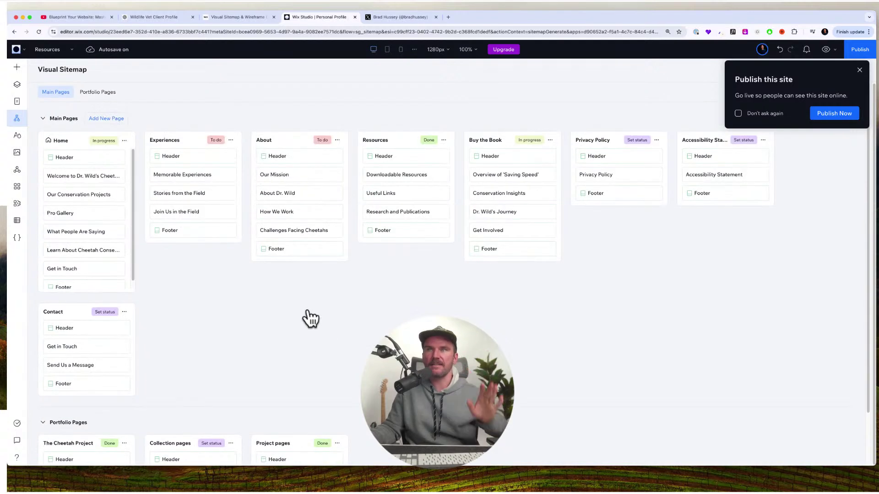
left_click(105, 141)
left_click(101, 208)
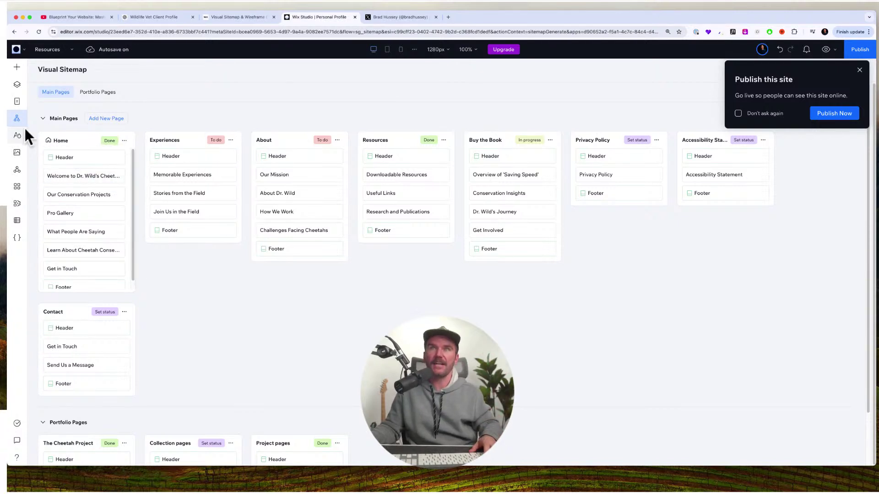
Return to the visual sitemap product page and review its sections on managing projects from the sitemap and custom wireframes.
left_click(247, 18)
scroll(692, 152, "down", 7)
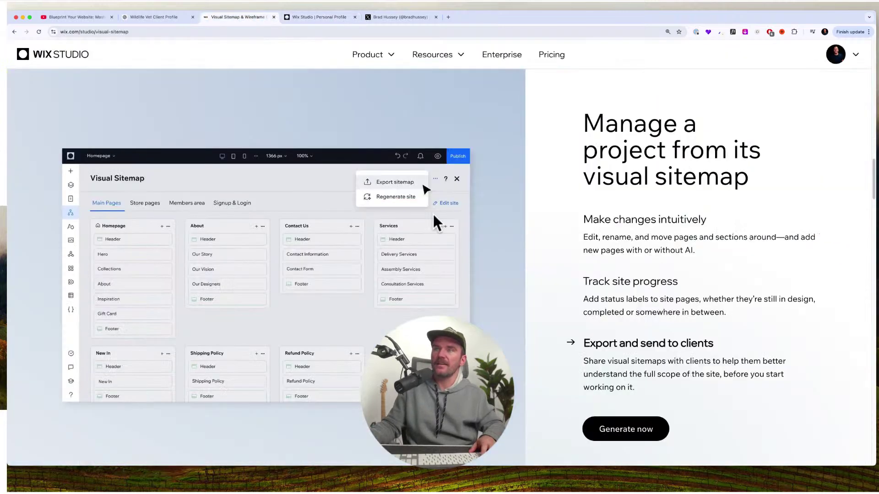
scroll(432, 215, "down", 9)
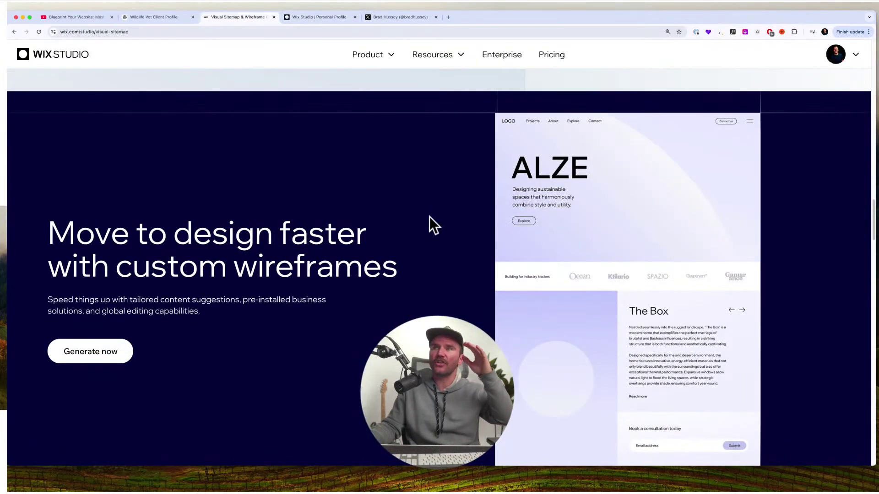
scroll(428, 213, "down", 1)
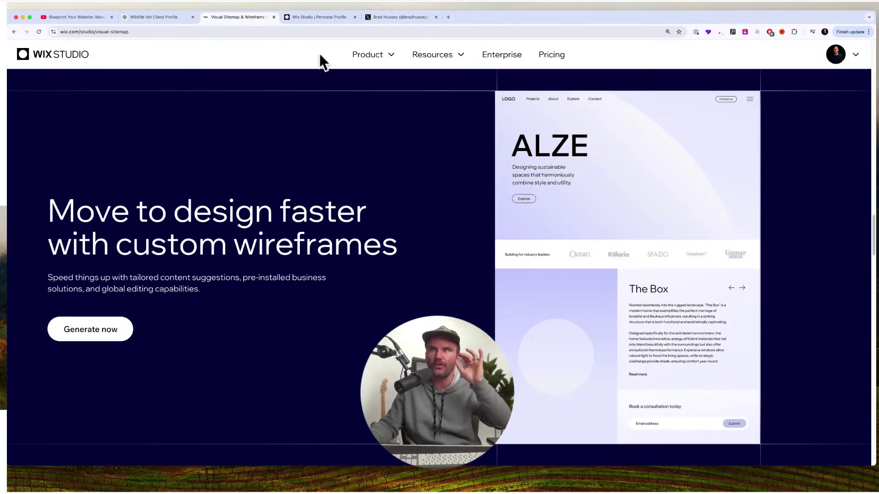
Preview the site in the editor, browse the Experiences and About pages, and look over the Home page.
left_click(320, 18)
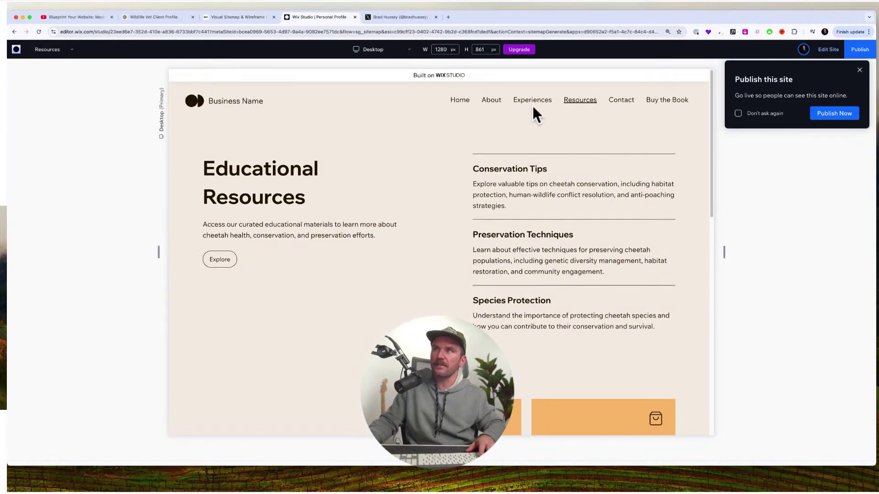
left_click(650, 101)
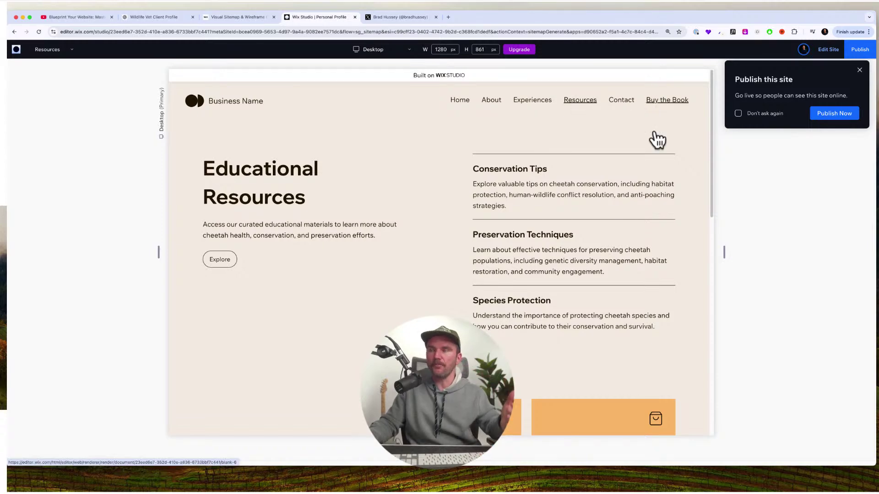
left_click(529, 104)
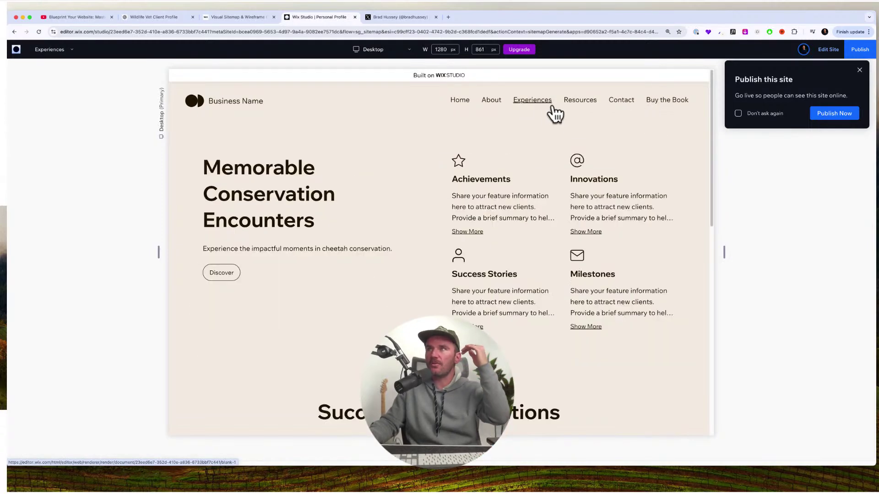
left_click(493, 102)
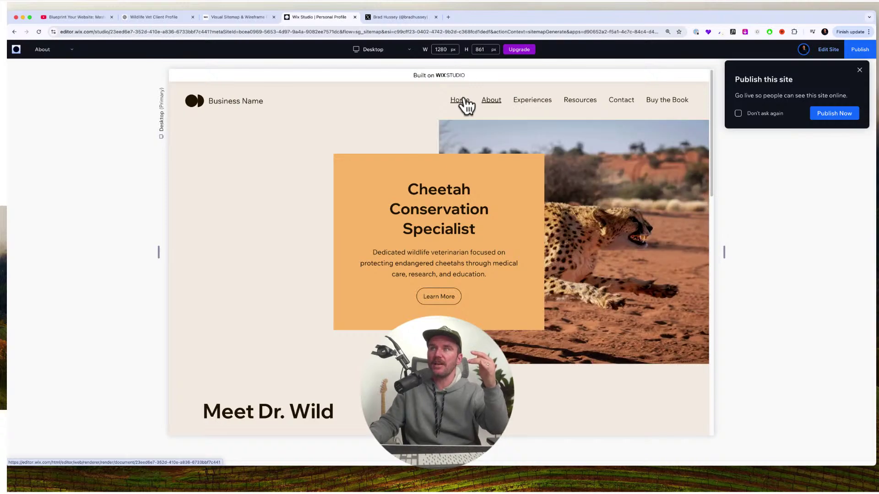
left_click(462, 100)
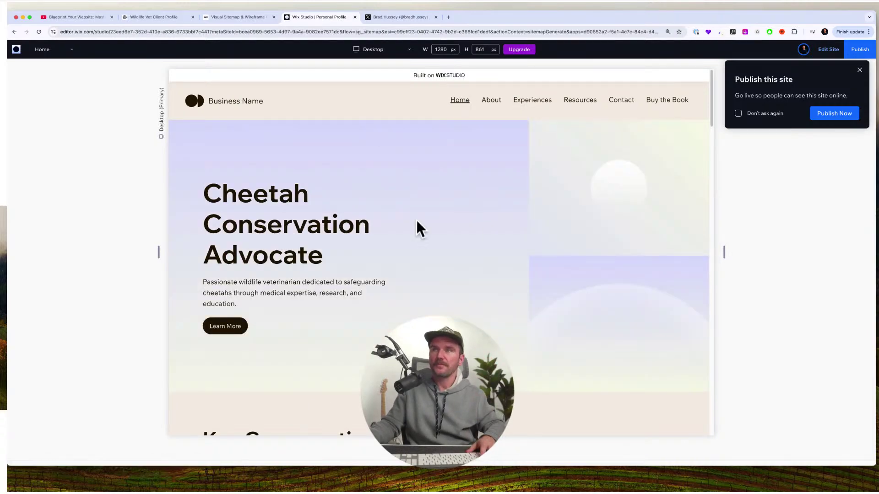
scroll(402, 237, "down", 10)
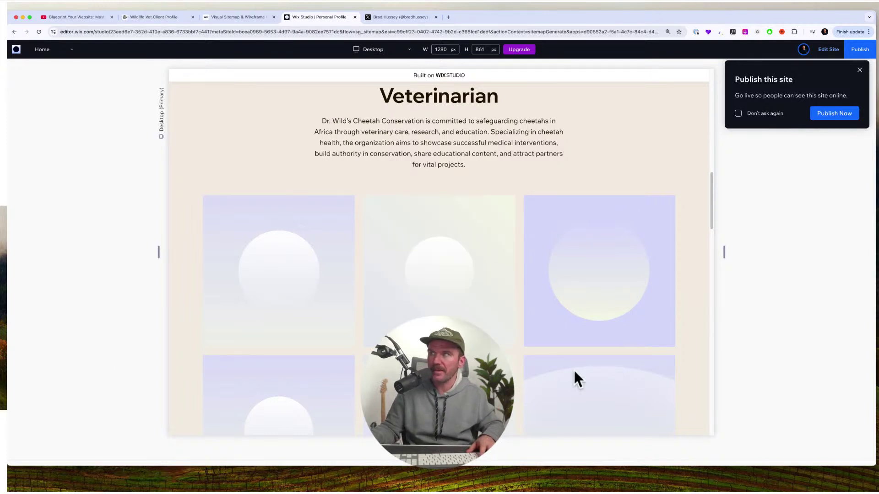
scroll(321, 380, "up", 10)
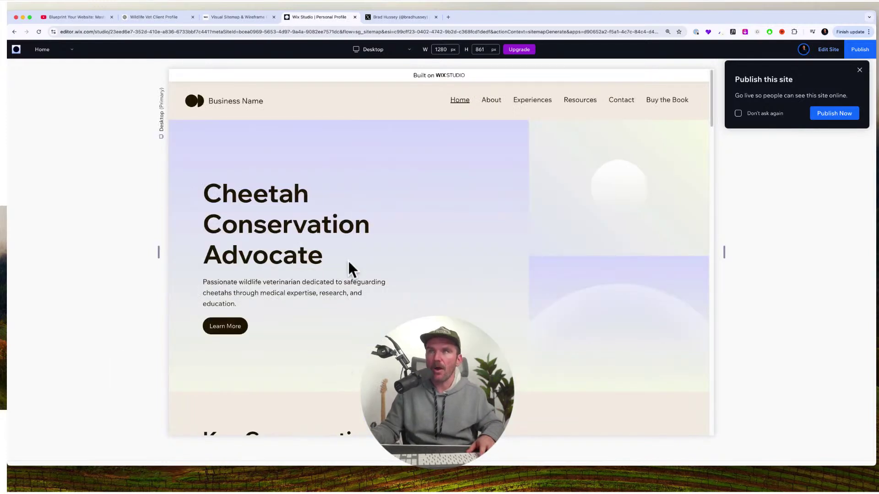